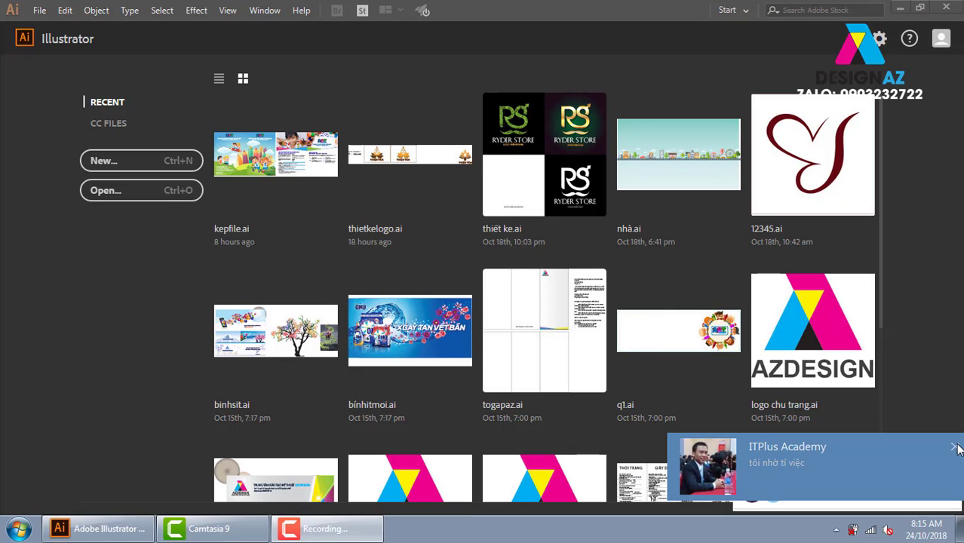
Create a new A4 print document (21 × 29.7 cm) using centimetre units
left_click(954, 447)
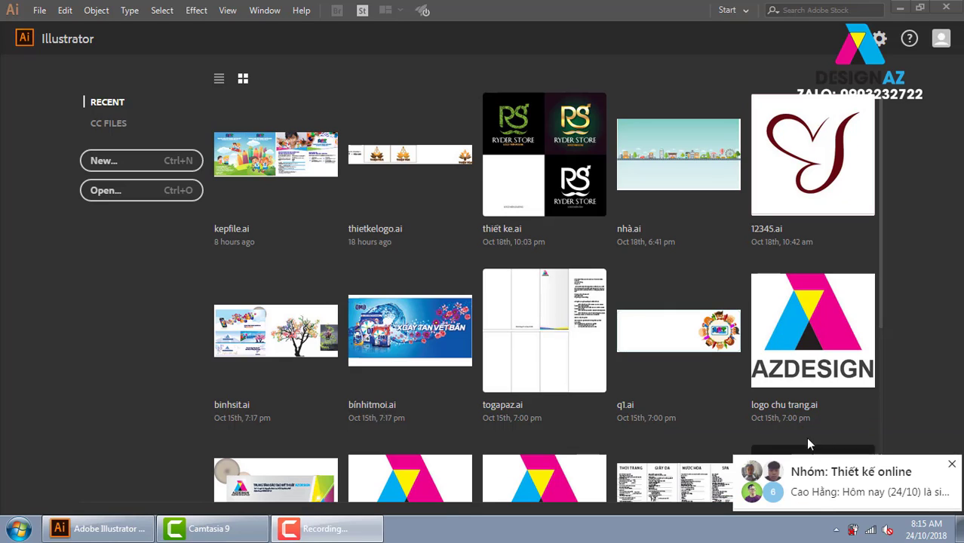
left_click(337, 533)
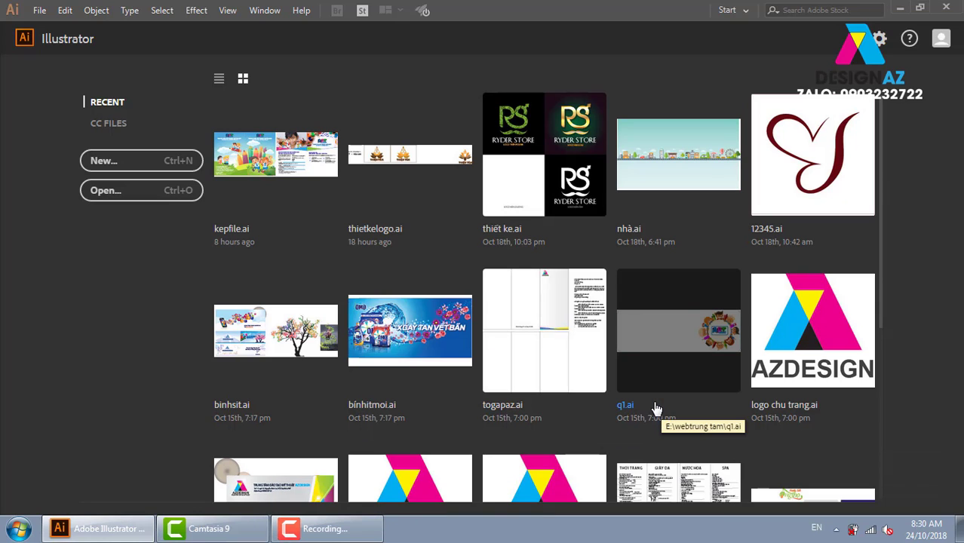
left_click(182, 162)
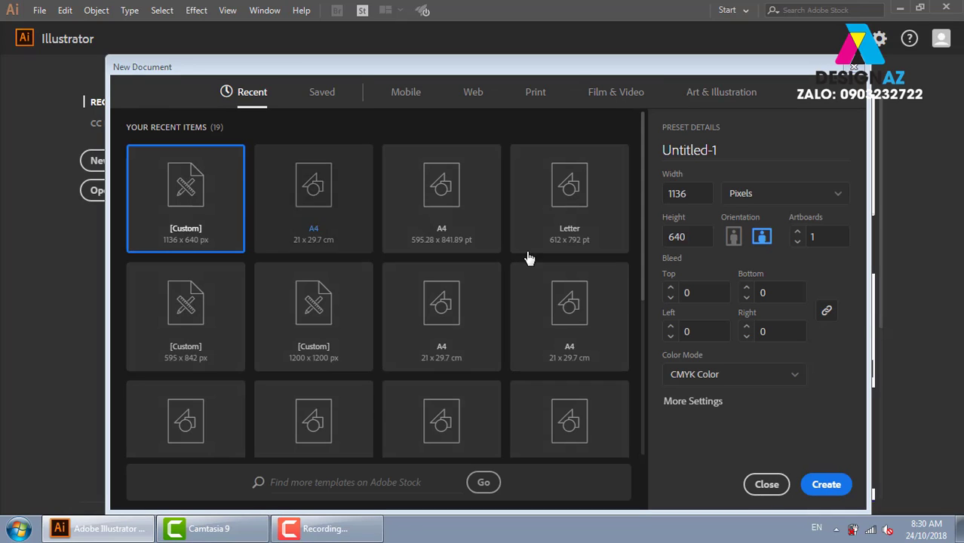
left_click(535, 92)
left_click(306, 190)
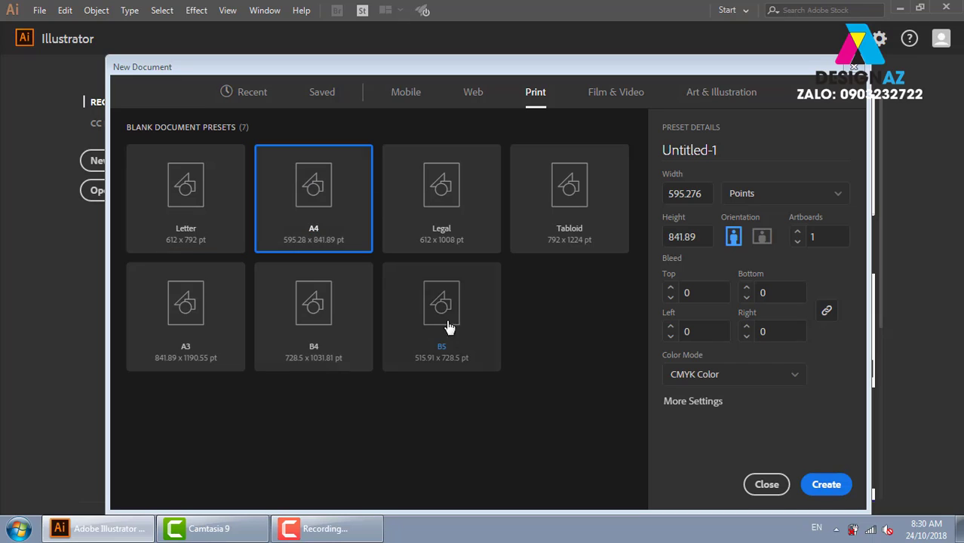
left_click(765, 193)
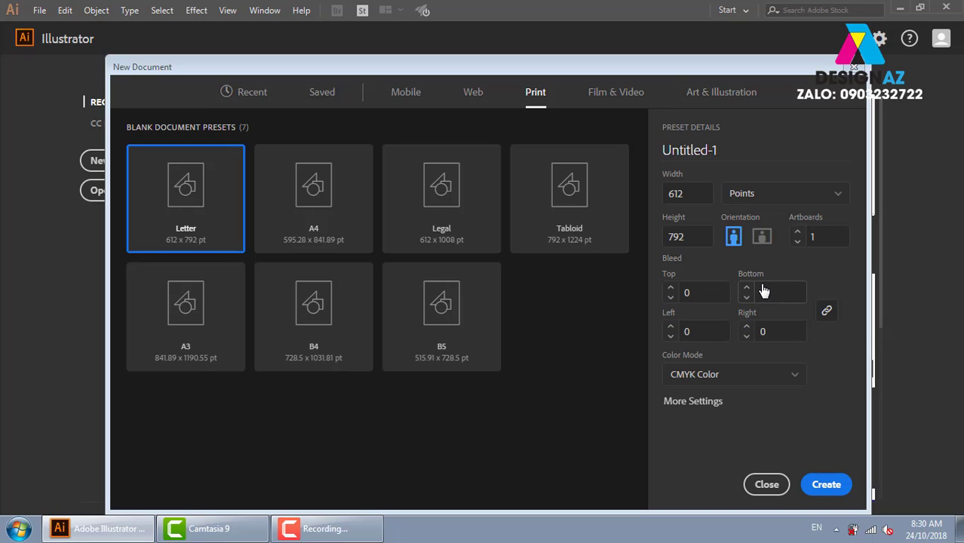
left_click(351, 226)
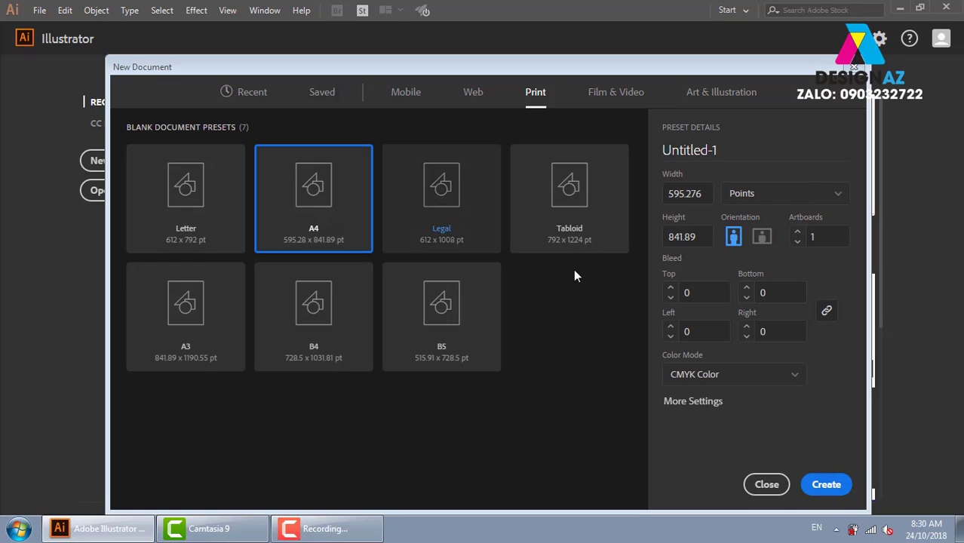
left_click(805, 198)
left_click(768, 316)
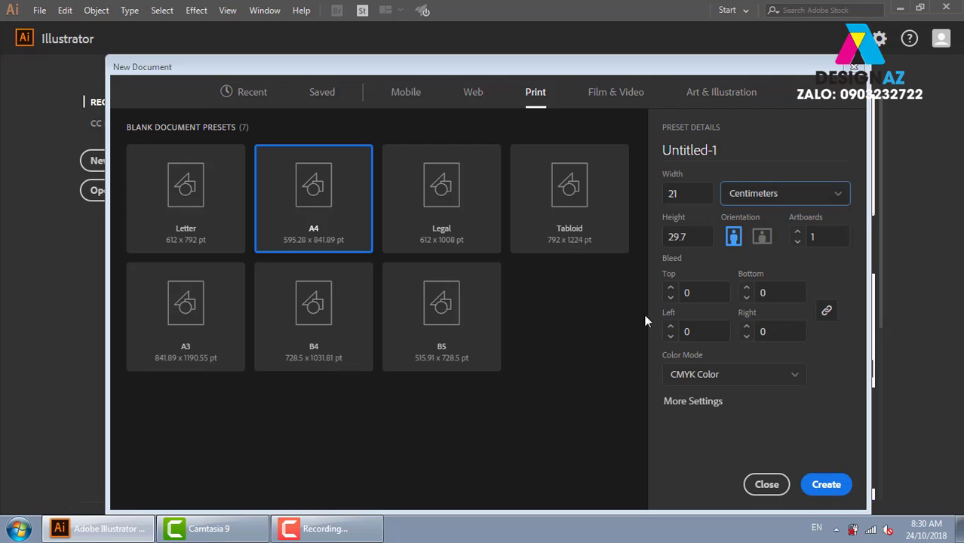
left_click(825, 484)
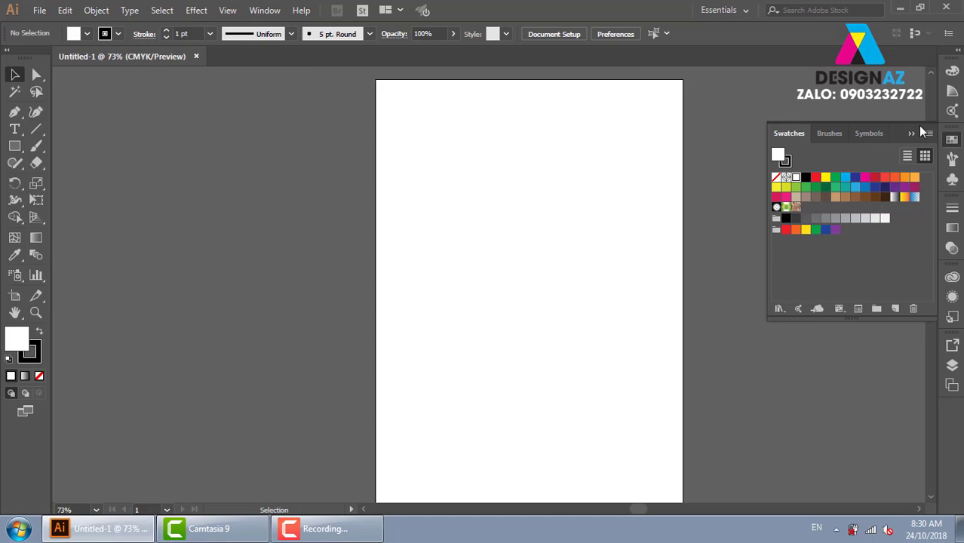
Draw a wide rectangle near the top of the A4 artboard
left_click(913, 134)
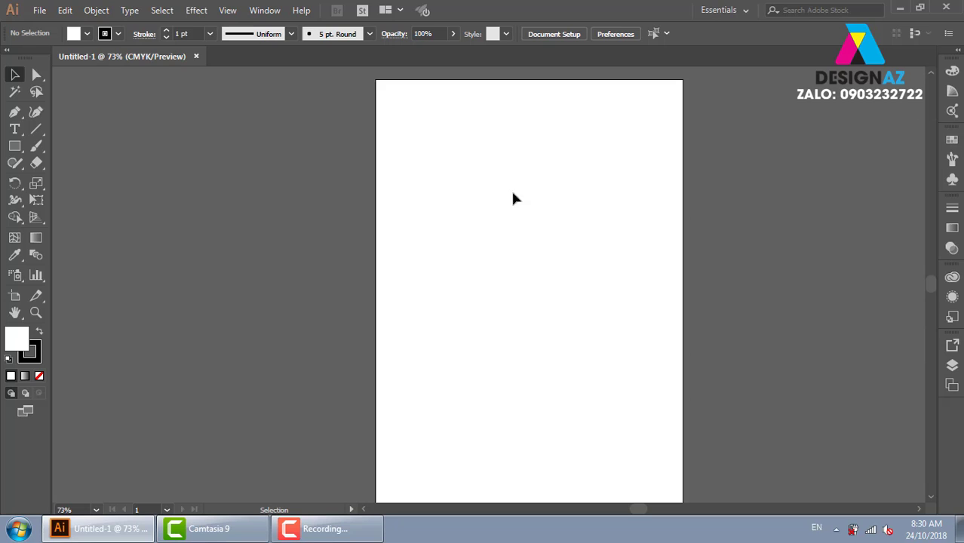
left_click(14, 146)
left_click_drag(411, 136, 614, 228)
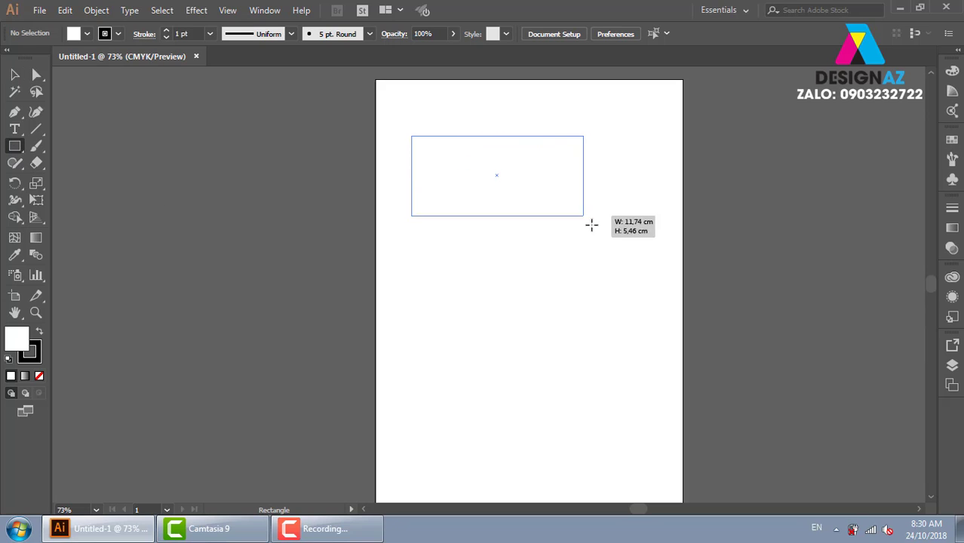
Select the new rectangle and zoom in on it
left_click(15, 74)
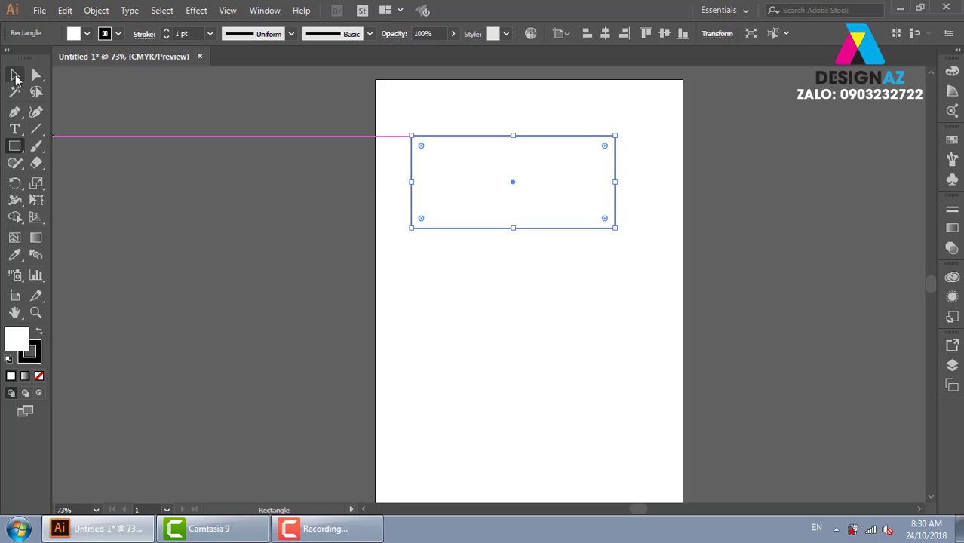
left_click(349, 187)
left_click_drag(379, 110, 695, 279)
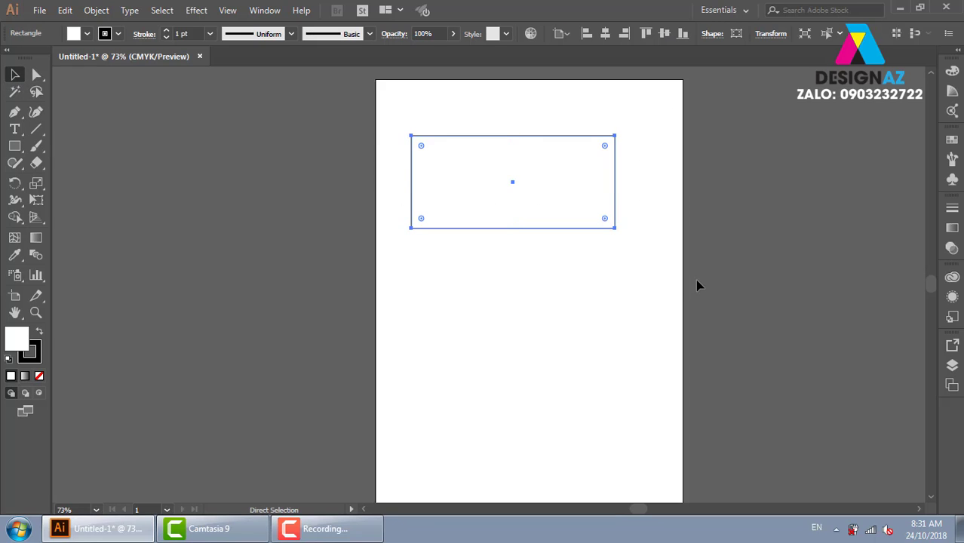
key("ctrl+plus")
key("ctrl+plus")
left_click(728, 270)
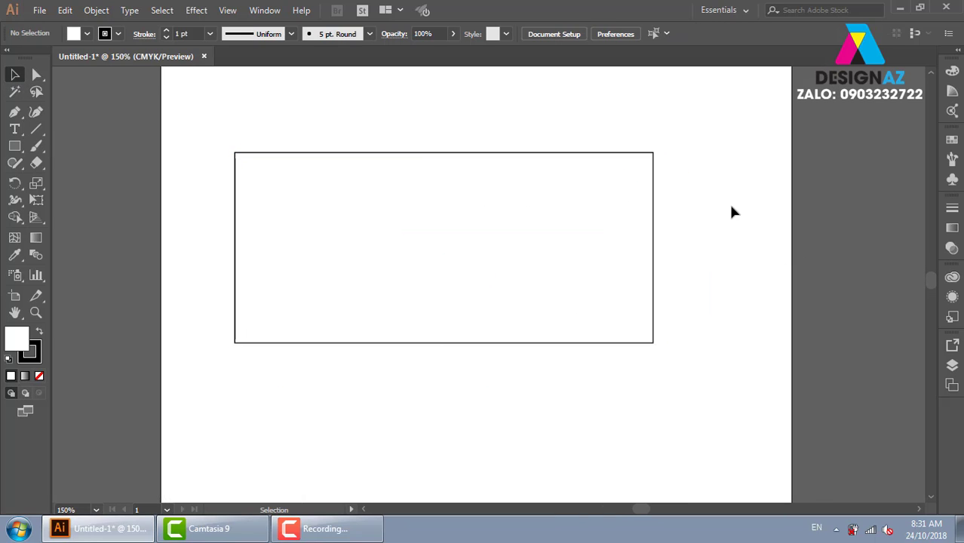
left_click(583, 296)
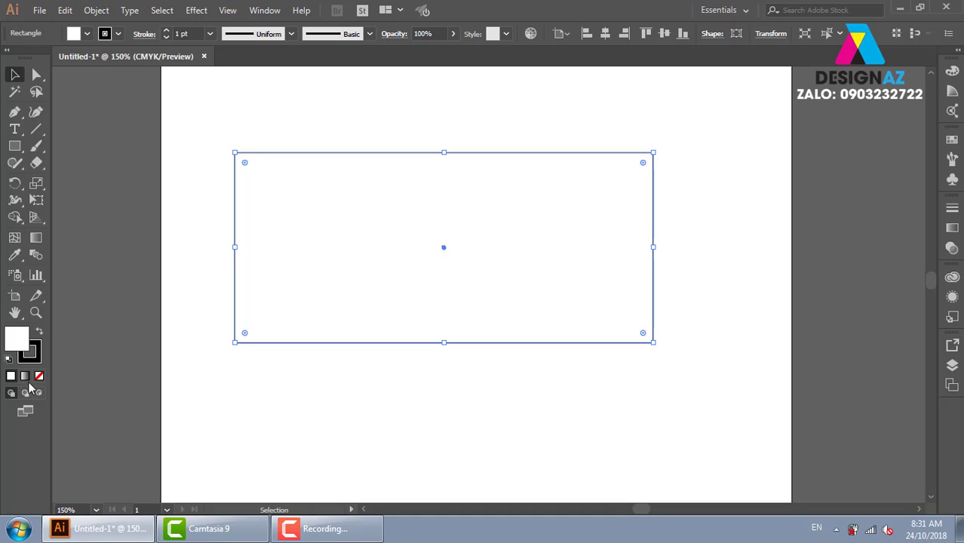
Apply the default white-to-black linear gradient to the rectangle and reselect it
left_click(25, 377)
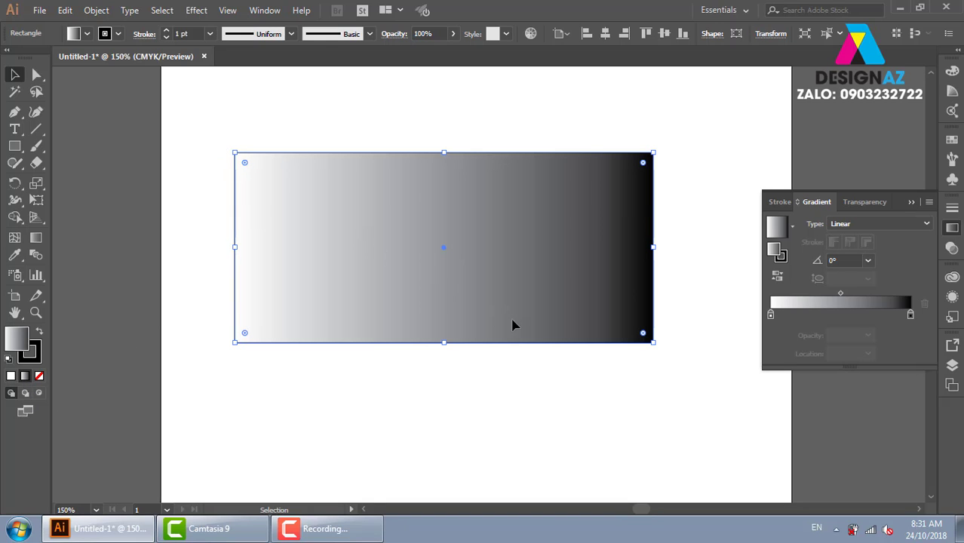
left_click_drag(200, 134, 682, 386)
left_click(301, 118)
left_click(418, 245)
left_click_drag(420, 140, 516, 228)
left_click(442, 121)
left_click(480, 209)
left_click(911, 315)
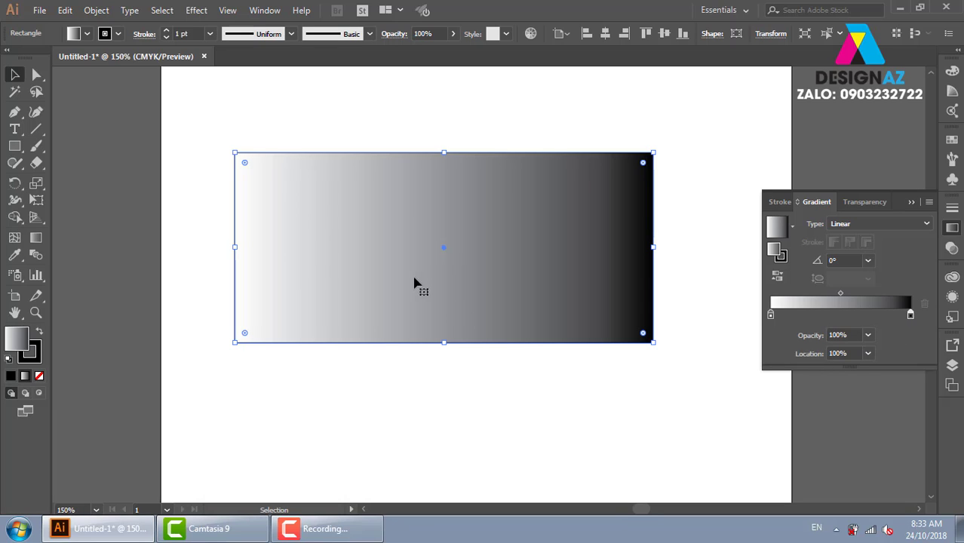
Set the gradient's right stop to a navy swatch and the left stop to blue
double_click(909, 314)
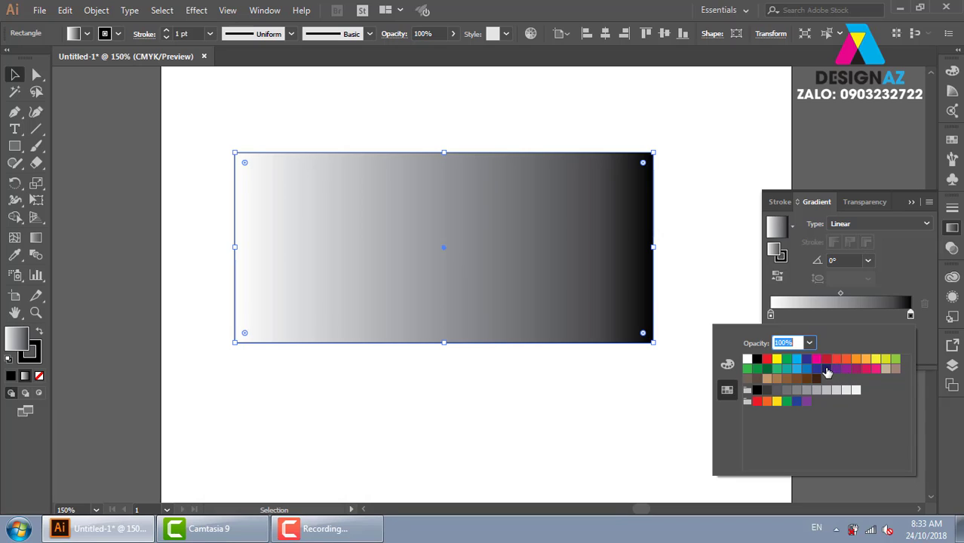
left_click(826, 368)
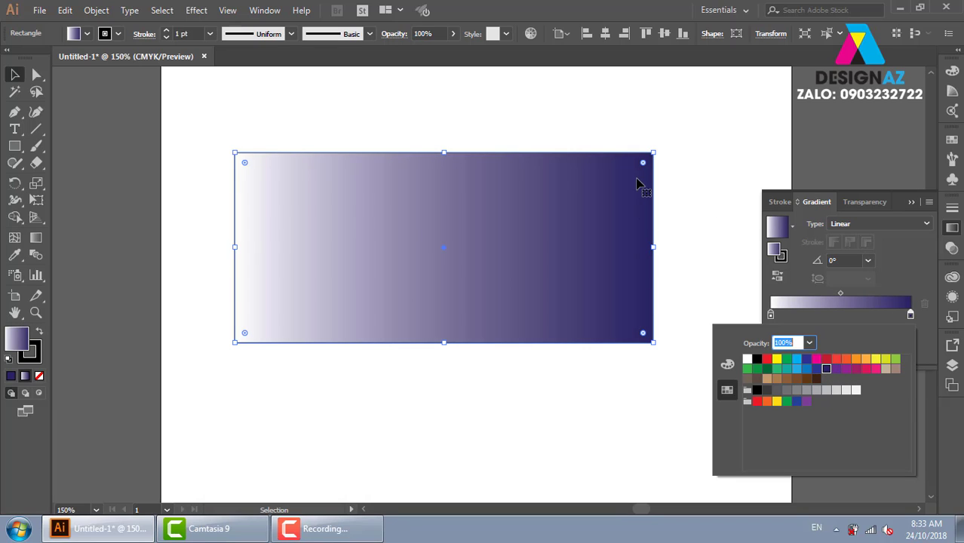
left_click(770, 314)
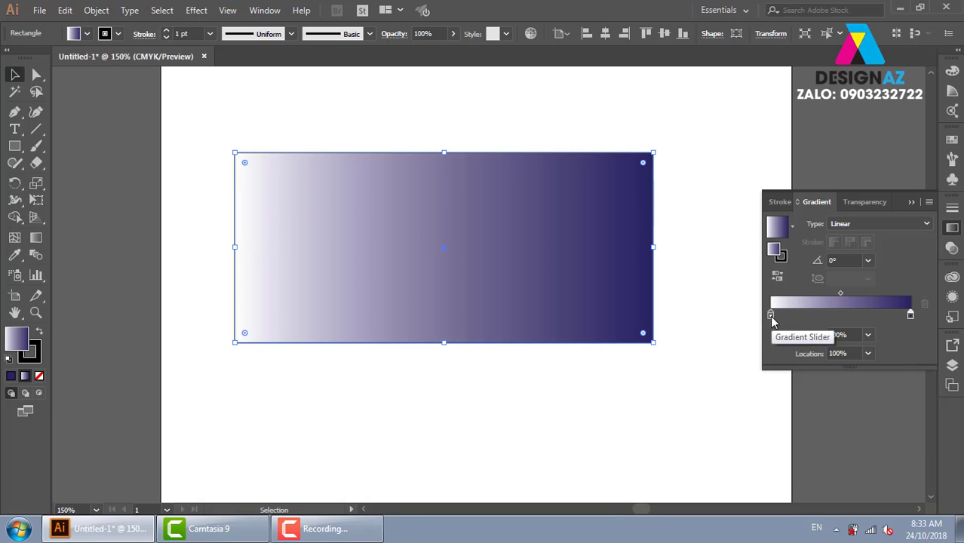
double_click(770, 314)
left_click(804, 367)
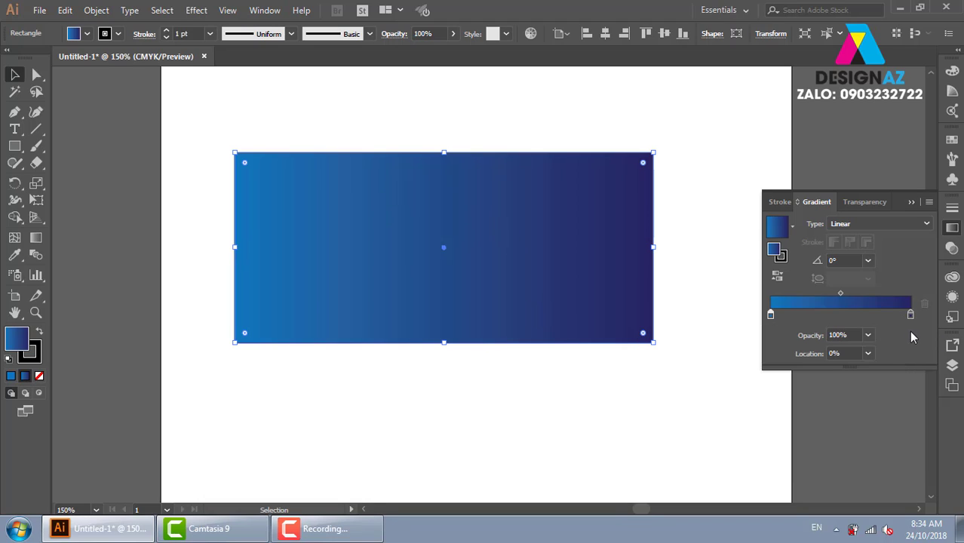
left_click(911, 315)
Change the right gradient stop to deep blue #00104C in the Color Picker
double_click(910, 314)
left_click(909, 313)
double_click(19, 341)
left_click_drag(664, 181, 665, 156)
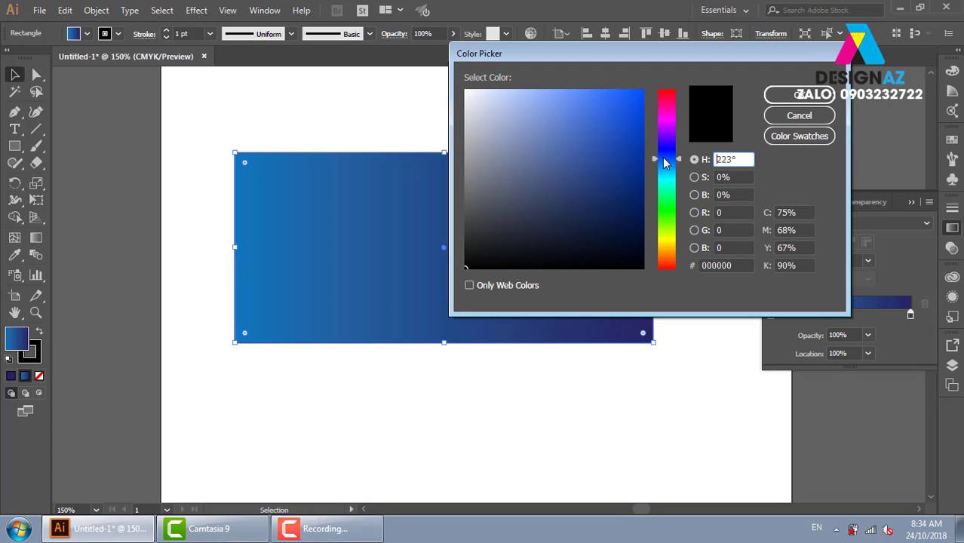
left_click_drag(640, 187, 643, 215)
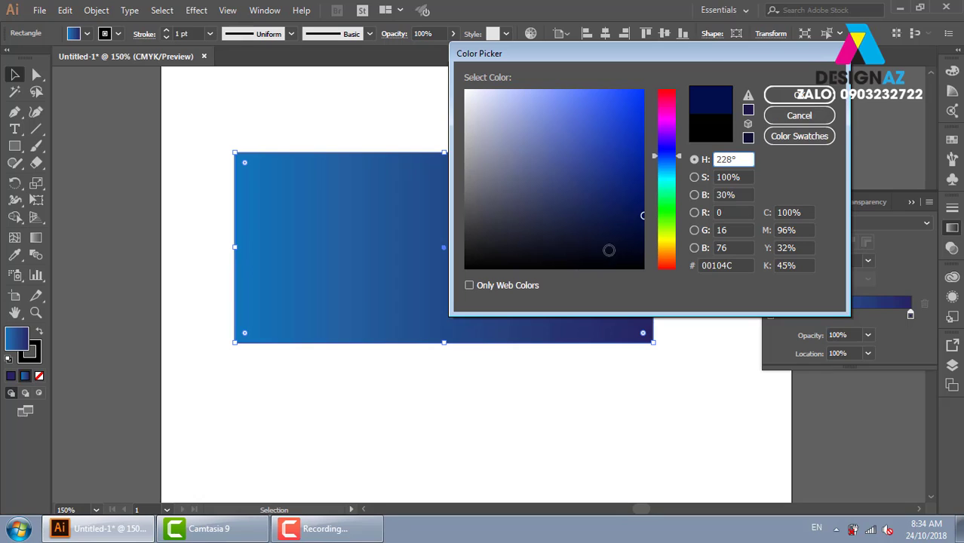
left_click(776, 94)
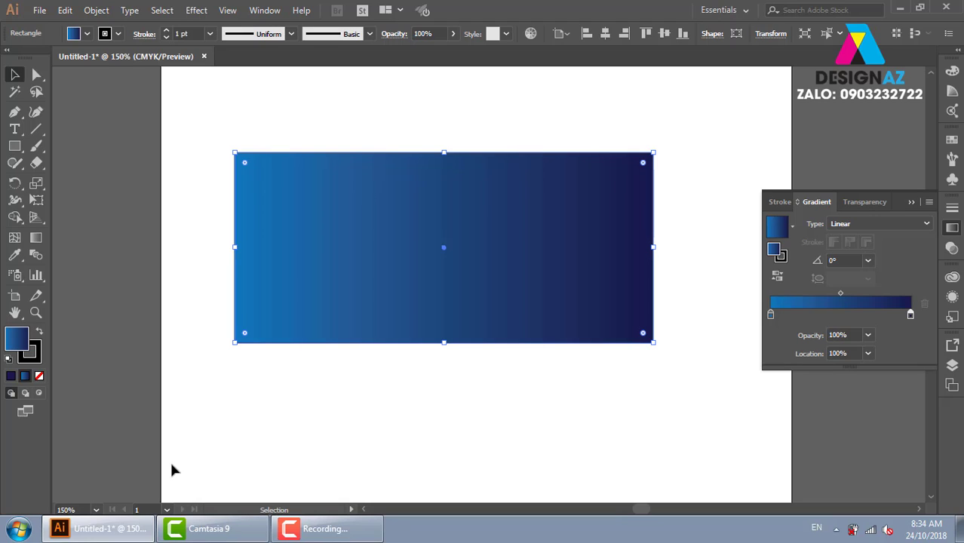
Reselect the rectangle and set its gradient angle to 60°
left_click(368, 119)
left_click(416, 243)
left_click(868, 261)
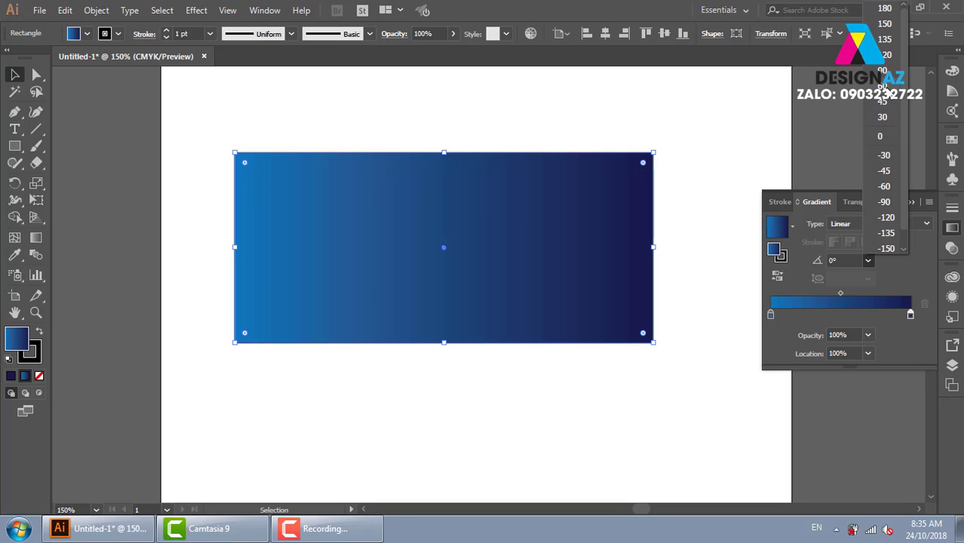
left_click(884, 86)
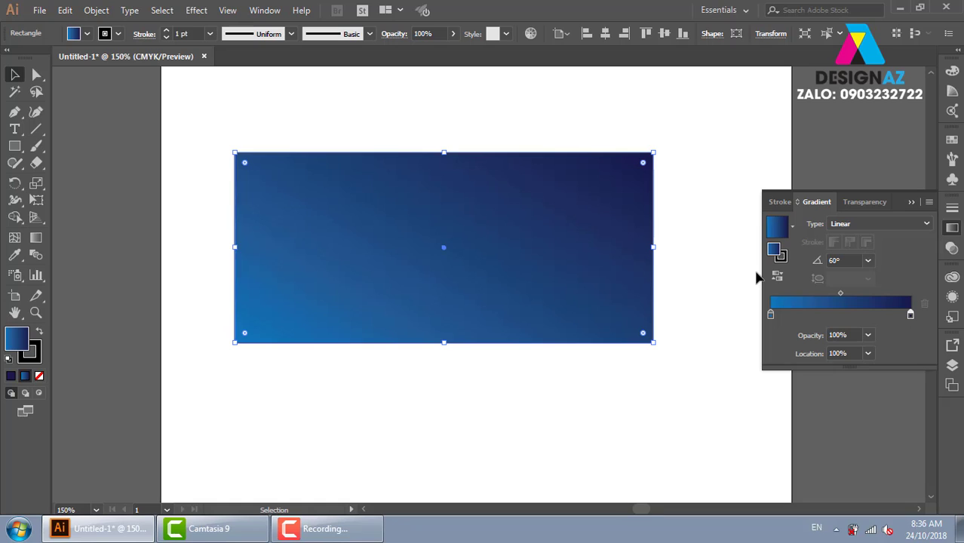
Redirect the gradient with the Gradient tool, ending horizontal left to right at 0°
key("g")
left_click_drag(351, 411, 537, 87)
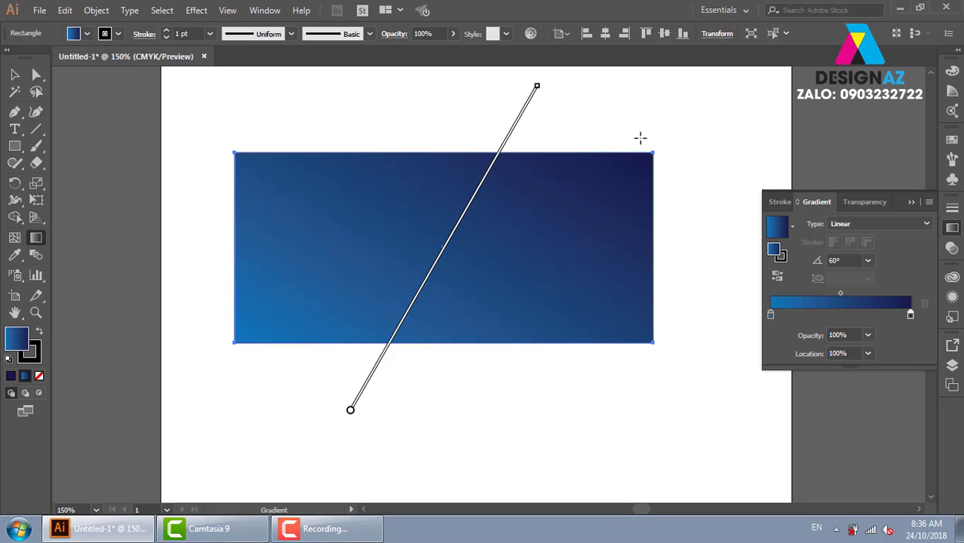
left_click_drag(645, 150, 245, 346)
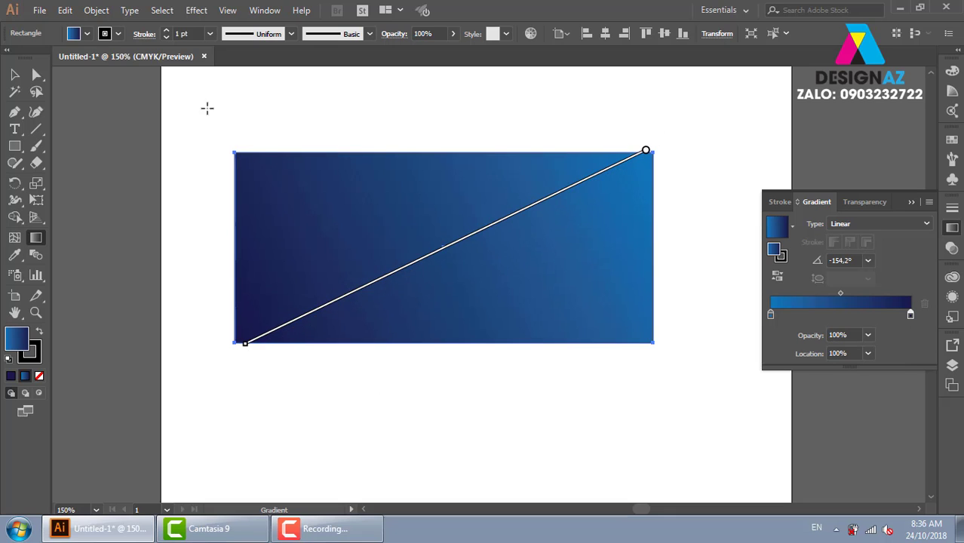
mouse_move(263, 153)
left_mouse_down()
mouse_move(625, 312)
mouse_move(643, 341)
left_mouse_up()
left_click_drag(444, 121, 444, 345)
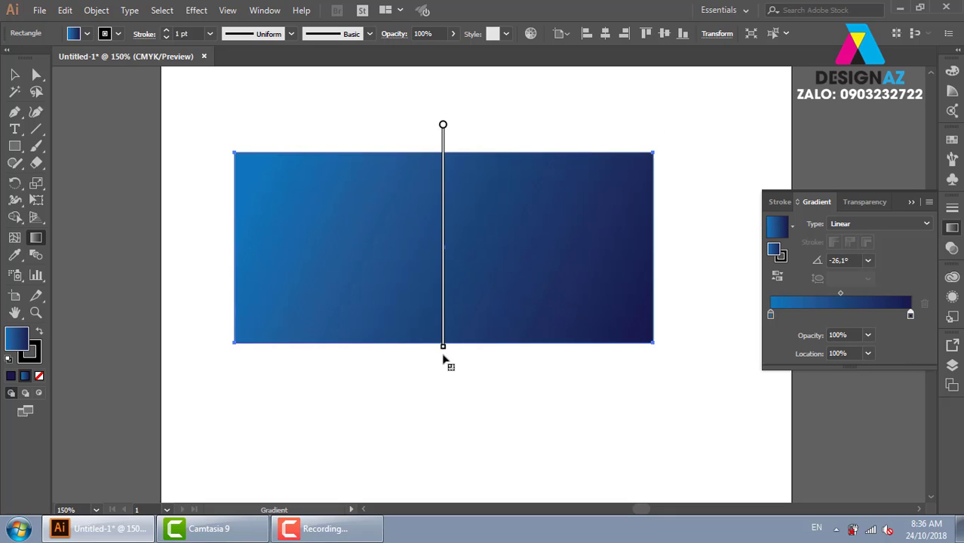
left_click_drag(181, 248, 688, 241)
left_click_drag(542, 403, 364, 121)
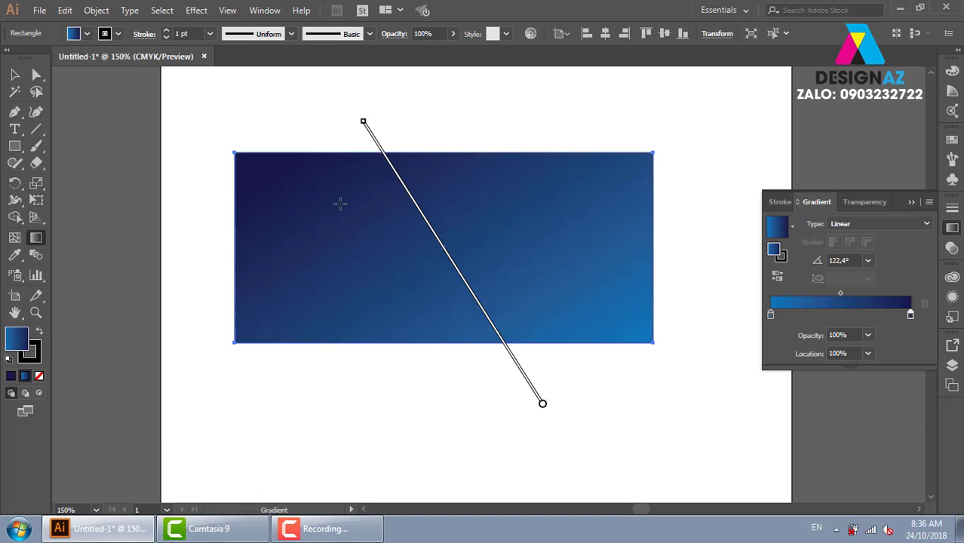
left_click_drag(171, 381, 660, 142)
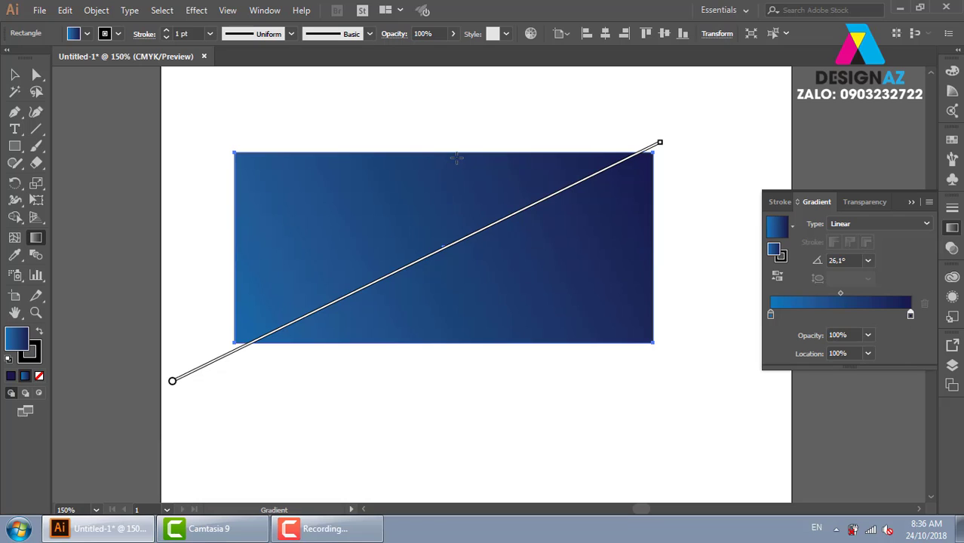
left_click_drag(443, 158, 443, 343)
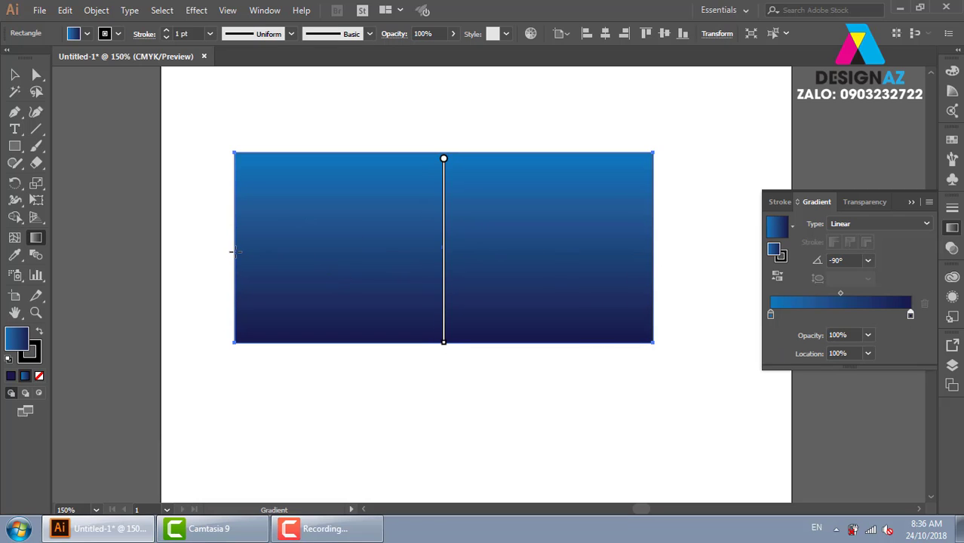
mouse_move(236, 251)
left_mouse_down()
mouse_move(600, 260)
mouse_move(649, 249)
left_mouse_up()
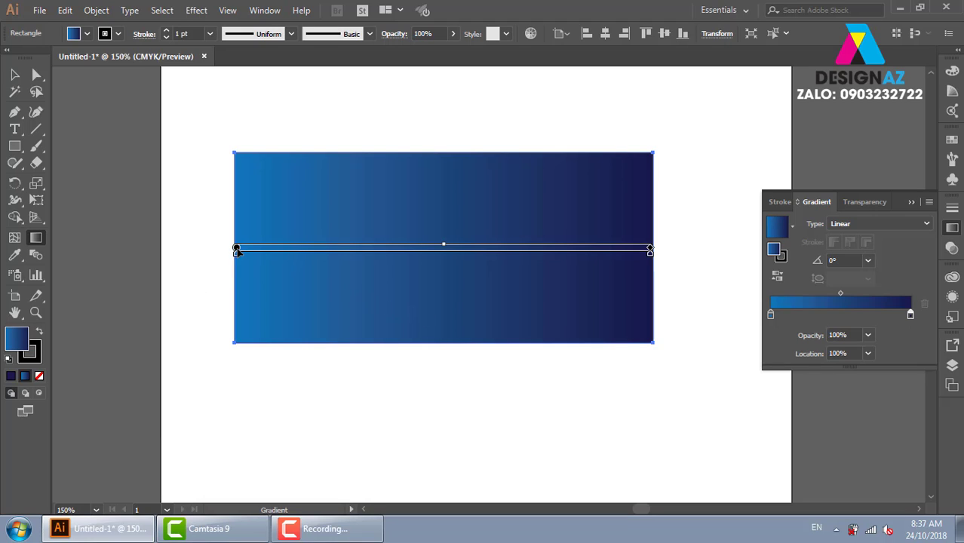
left_click_drag(442, 247, 457, 247)
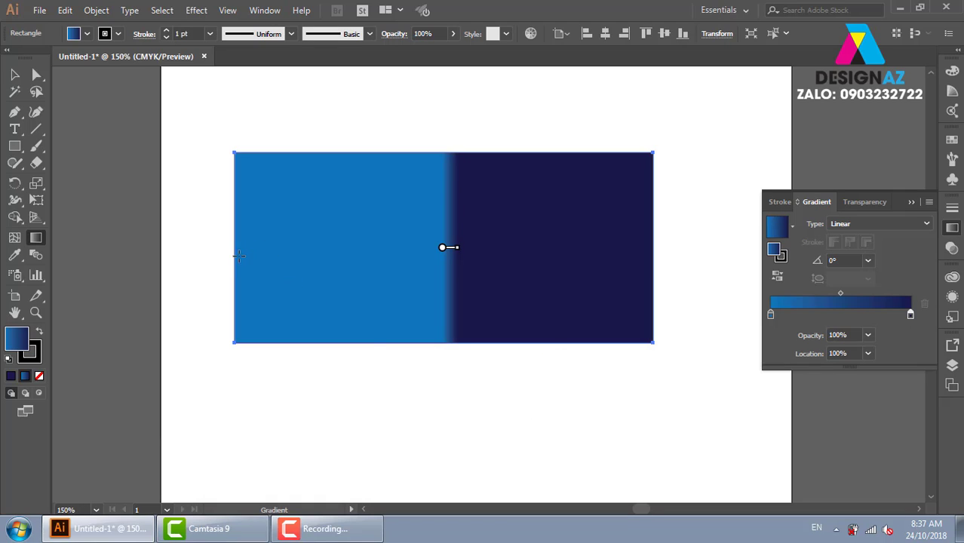
left_click_drag(233, 257, 653, 259)
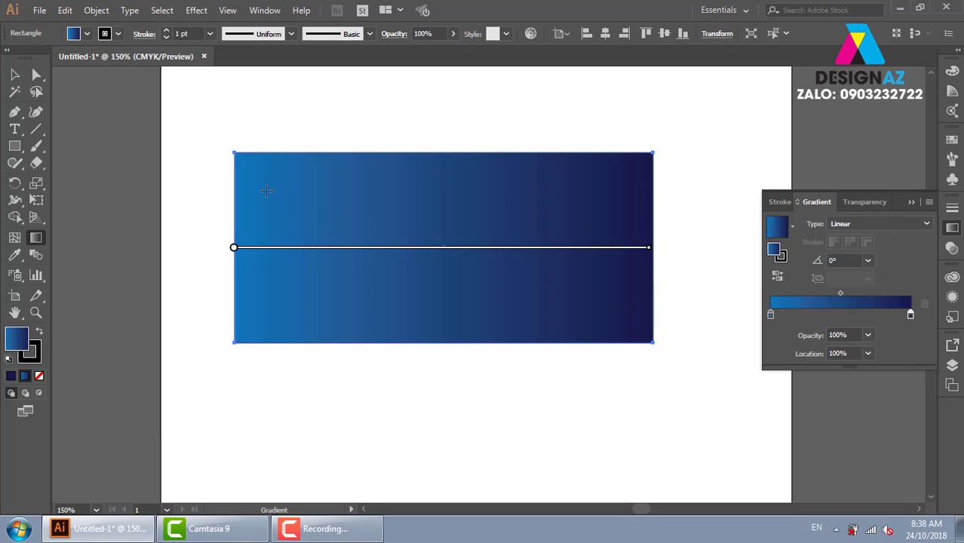
Toggle Reverse Gradient until deep navy is on the left and bright blue on the right
left_click(776, 277)
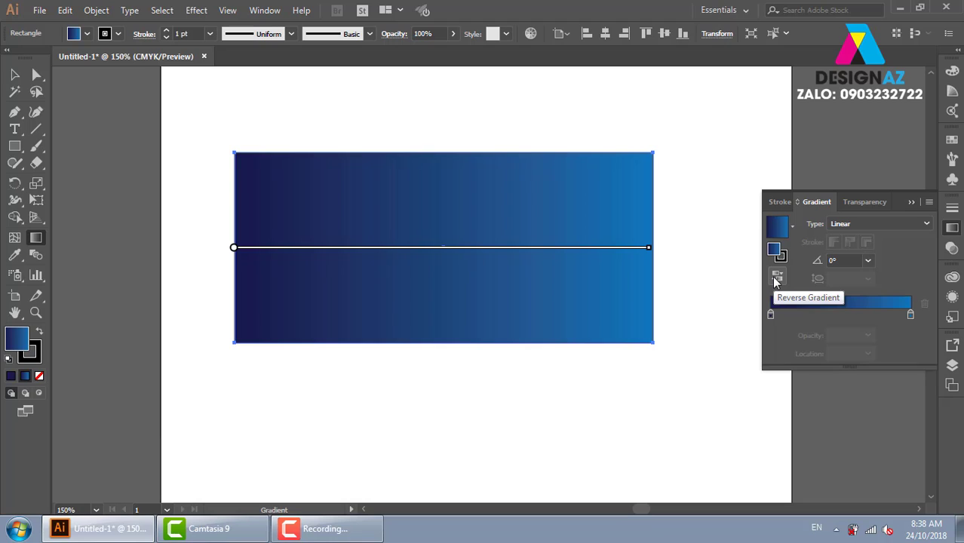
left_click(776, 277)
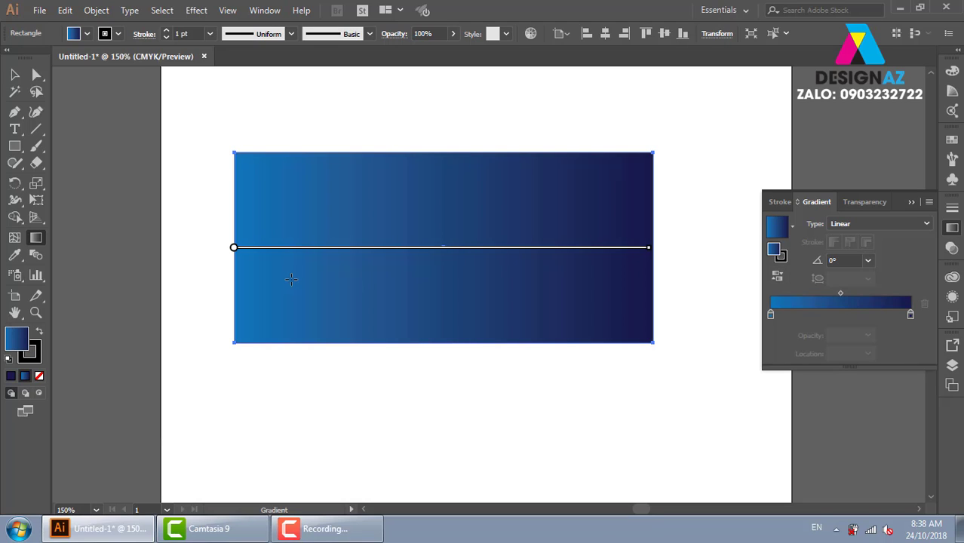
mouse_move(855, 317)
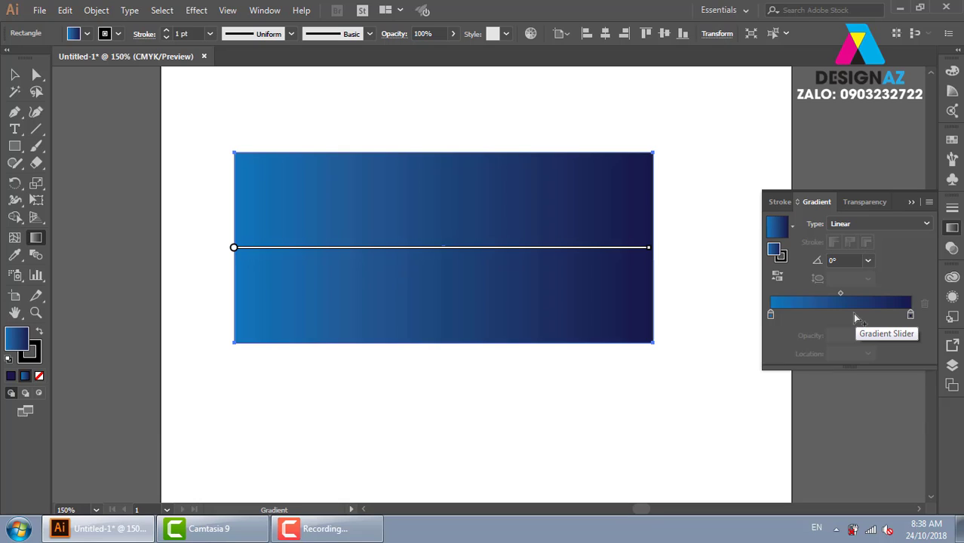
left_click(777, 277)
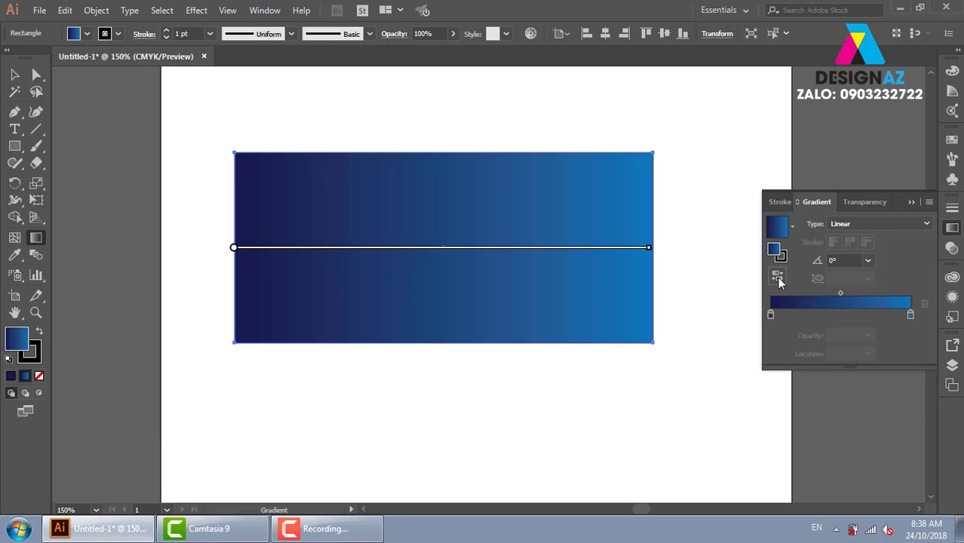
left_click(779, 279)
left_click(779, 279)
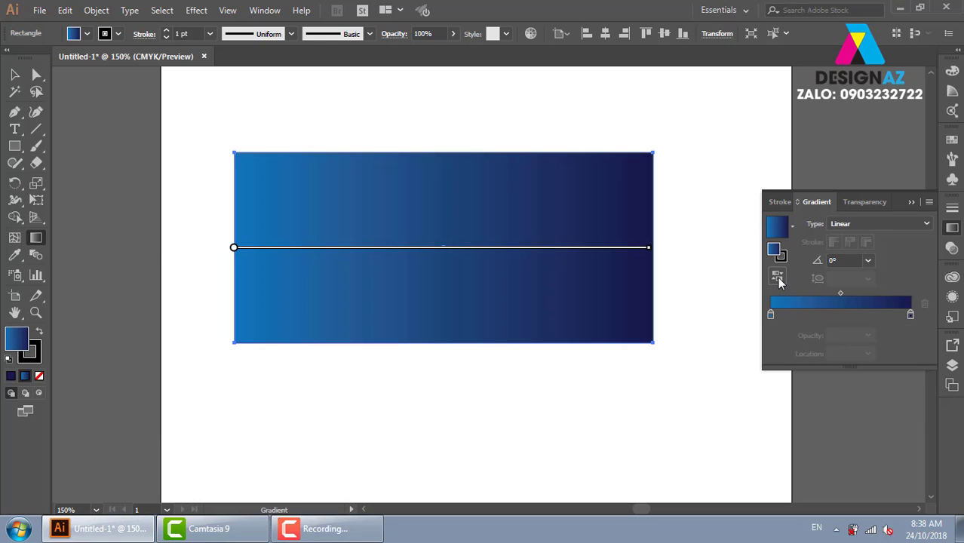
left_click(779, 279)
left_click(778, 276)
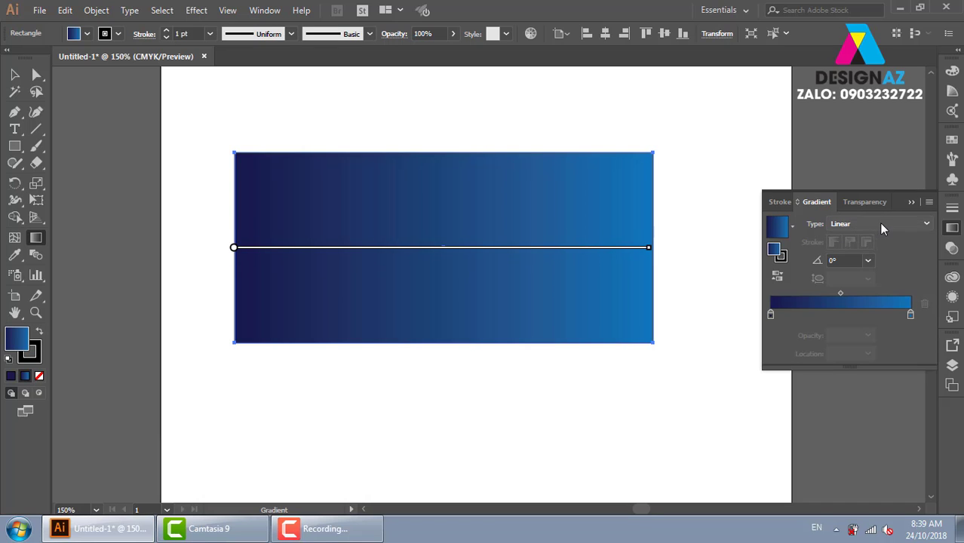
Switch the gradient type to Radial and reverse it so the centre is bright blue
left_click(878, 224)
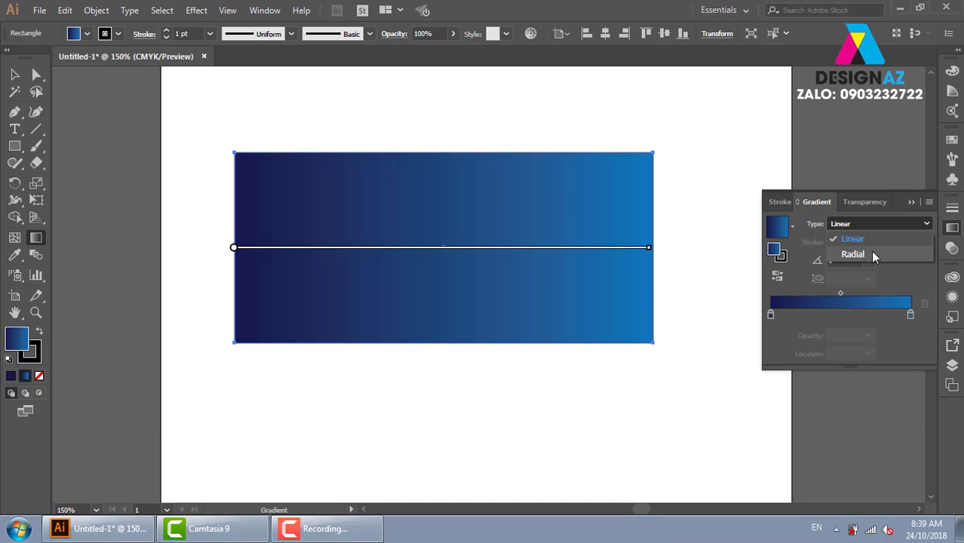
left_click(867, 254)
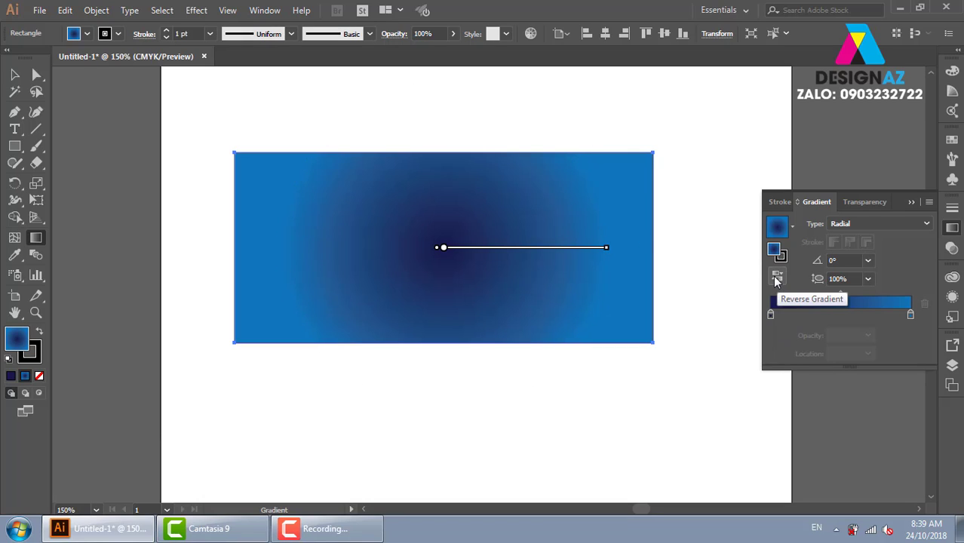
left_click(778, 278)
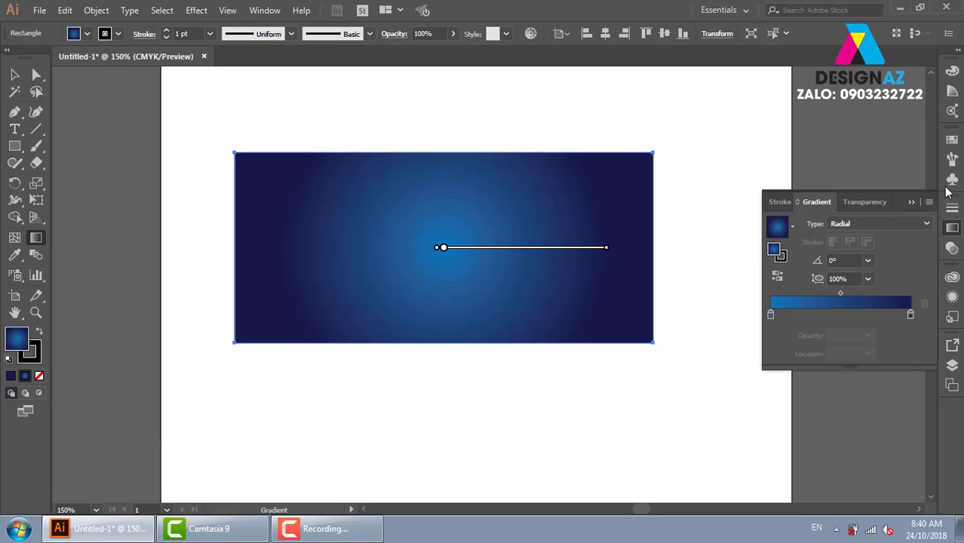
left_click(874, 223)
left_click(880, 234)
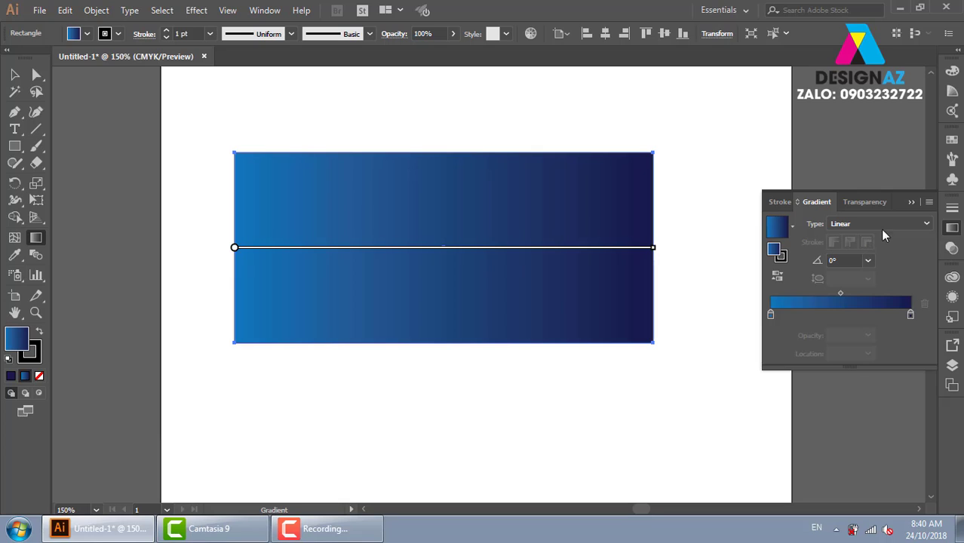
left_click(881, 223)
left_click(877, 254)
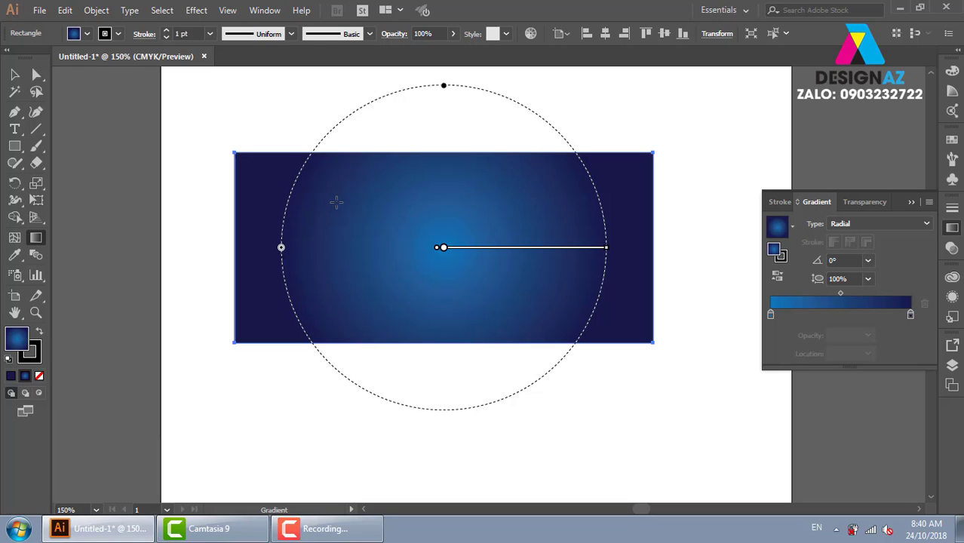
Shift the radial glow to the upper left, spread across the rectangle, then reselect it
left_click_drag(336, 202, 643, 359)
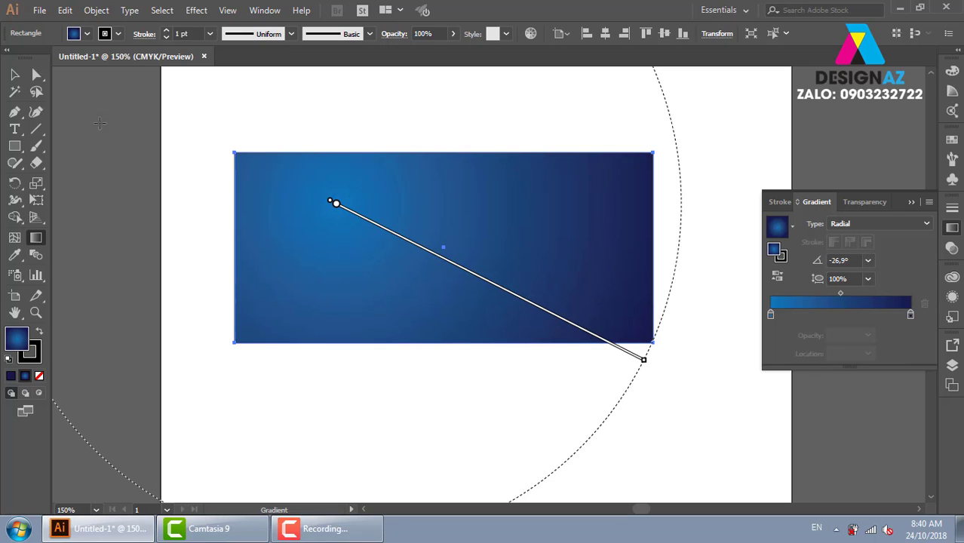
key("v")
left_click(307, 125)
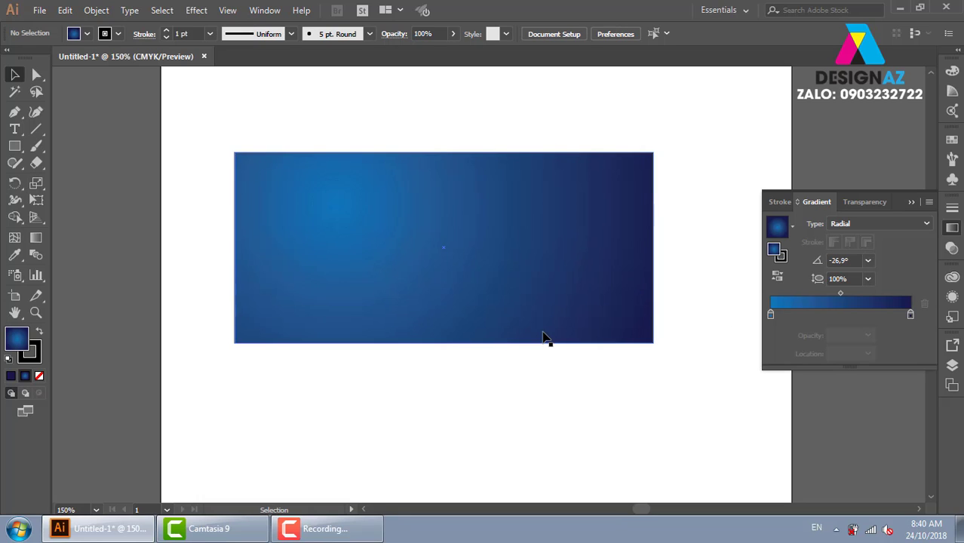
left_click(507, 319)
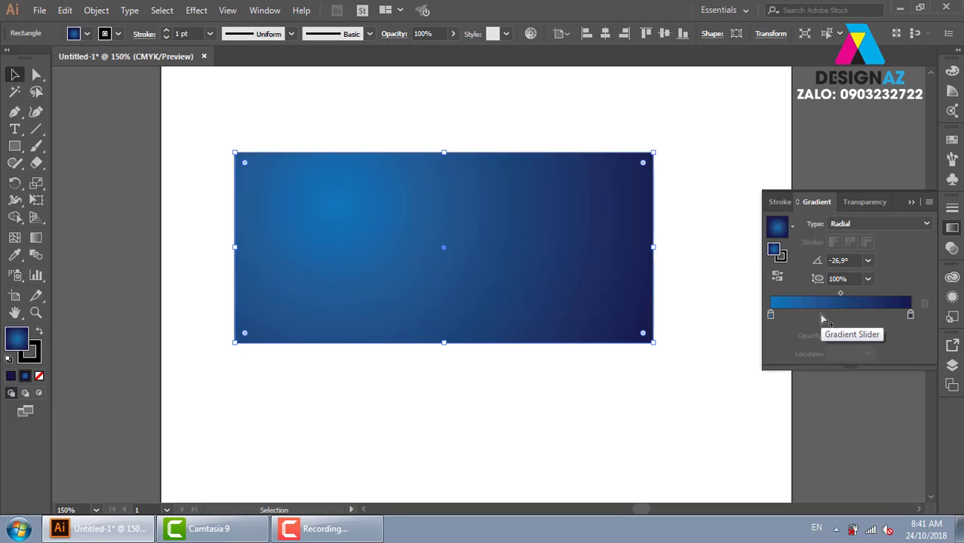
left_click(820, 316)
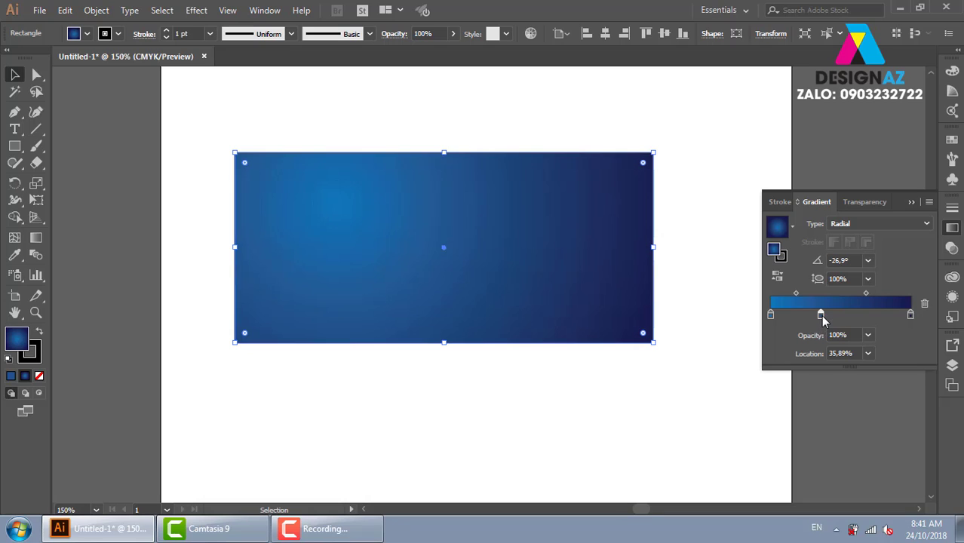
double_click(820, 315)
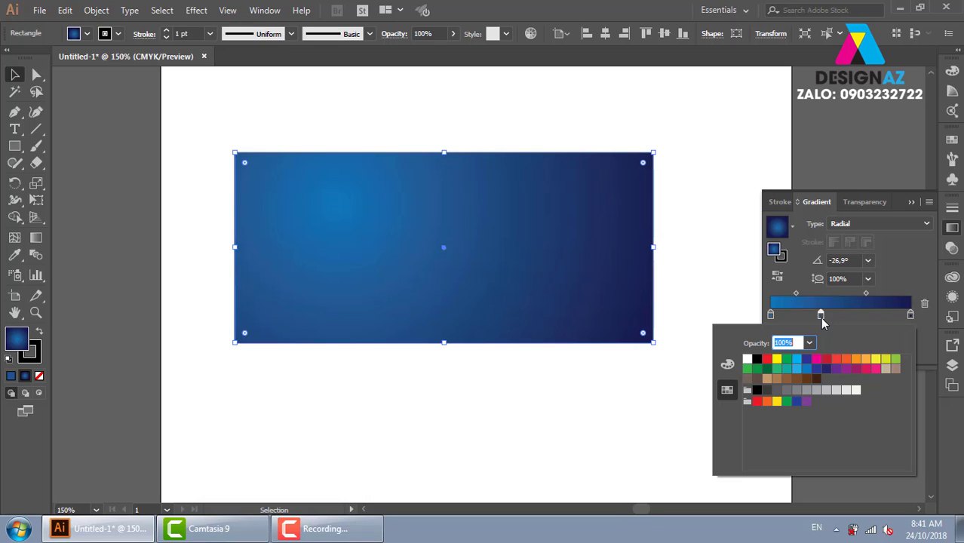
left_click(866, 370)
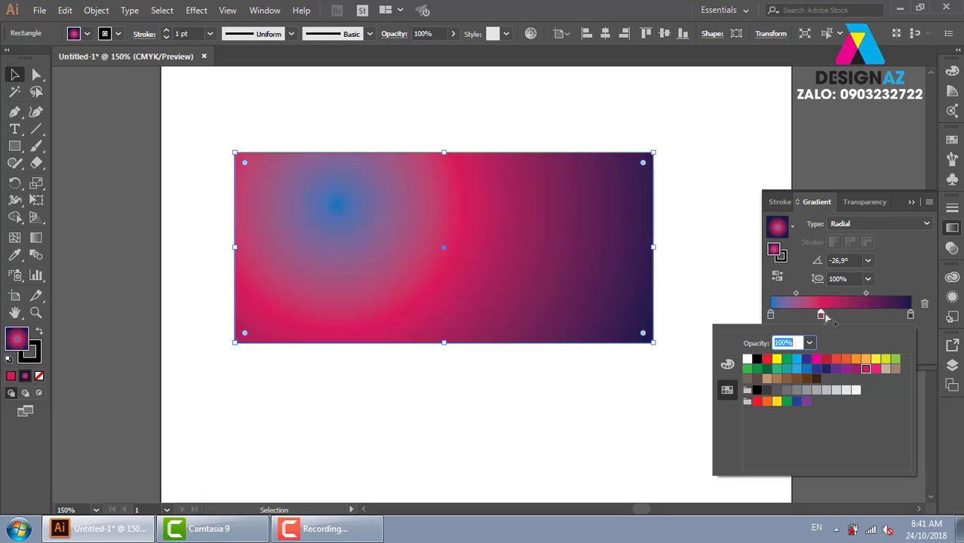
left_click(872, 317)
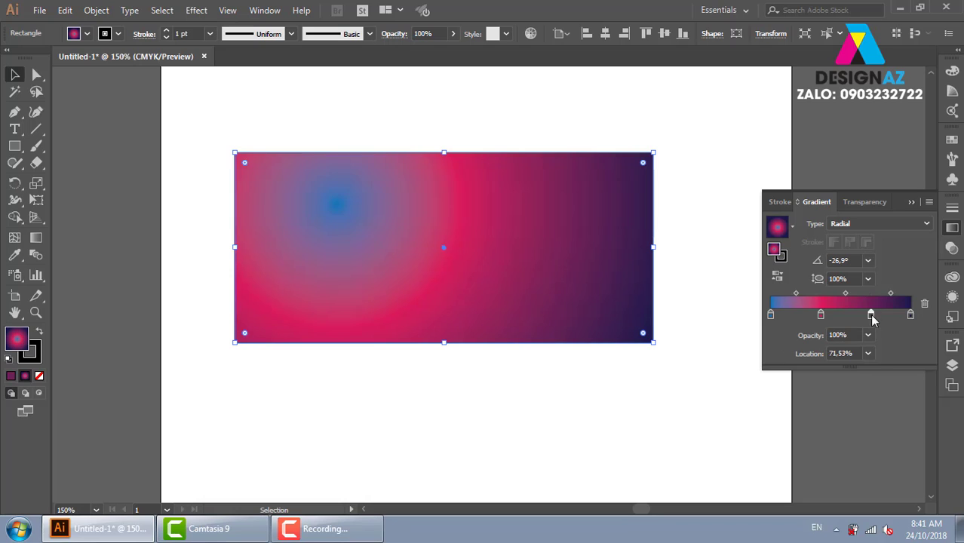
double_click(871, 315)
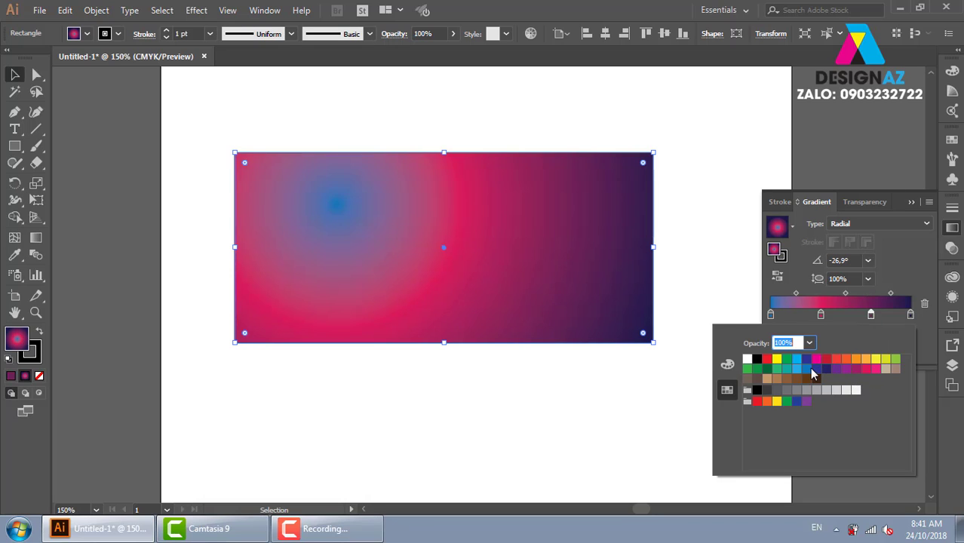
left_click(895, 359)
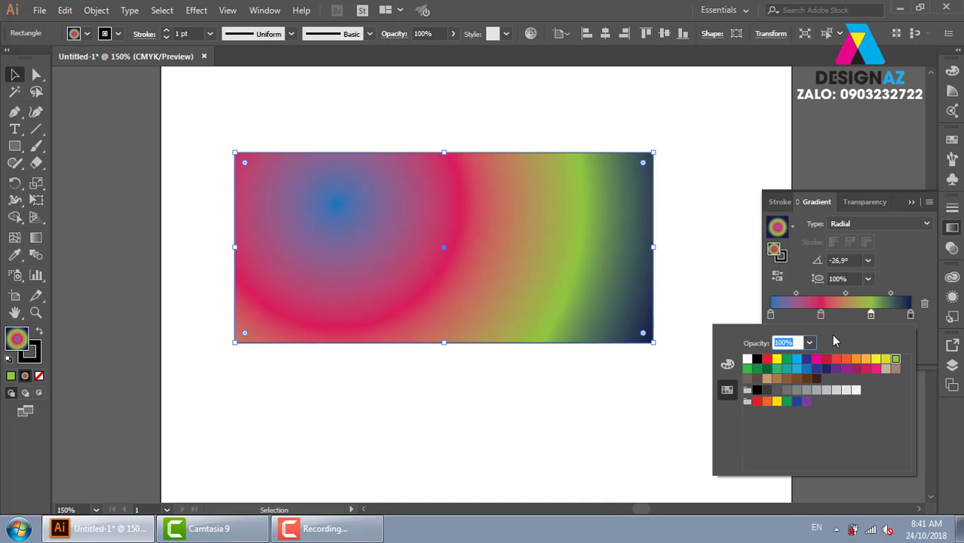
key("Return")
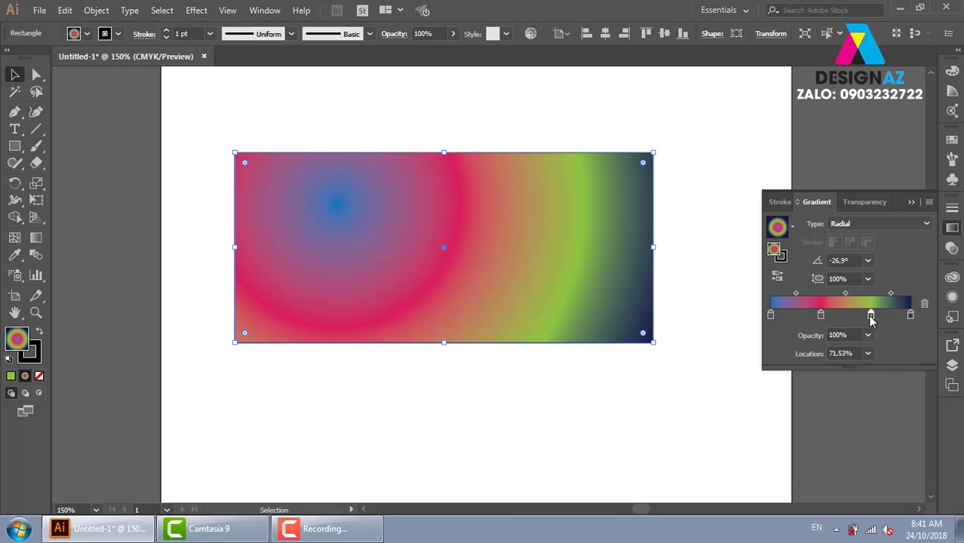
left_click(926, 304)
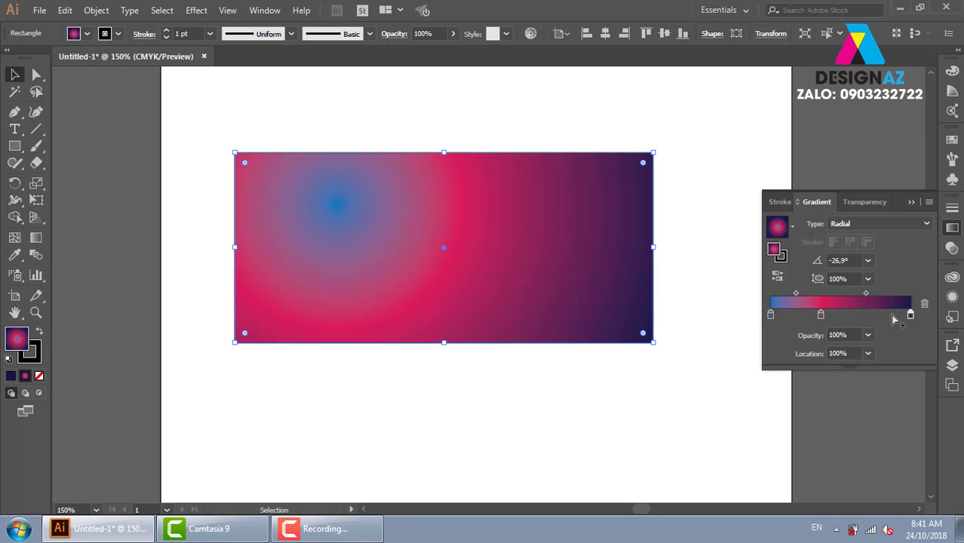
left_click(820, 316)
left_click(925, 304)
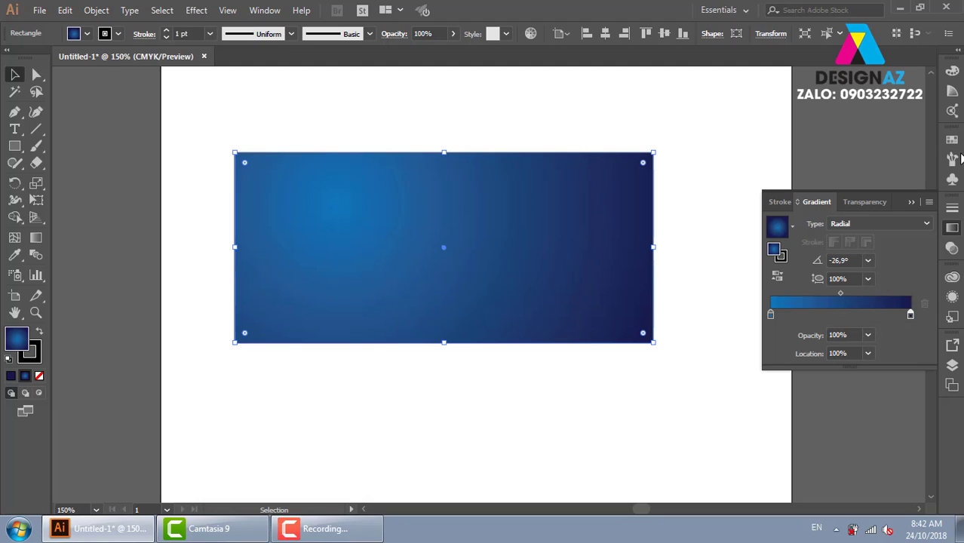
Open the Swatches panel's Swatch Libraries menu to reach the Gradients presets
left_click(952, 139)
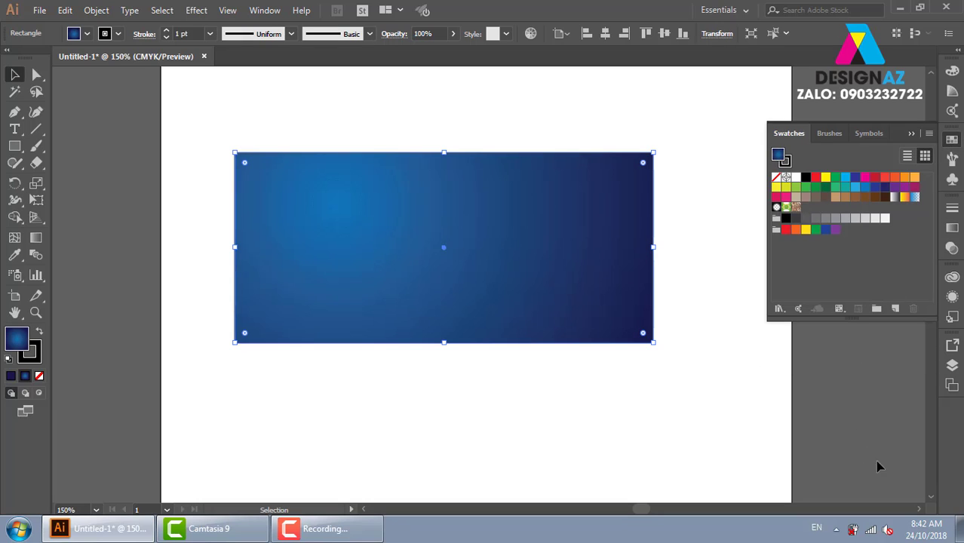
left_click(780, 309)
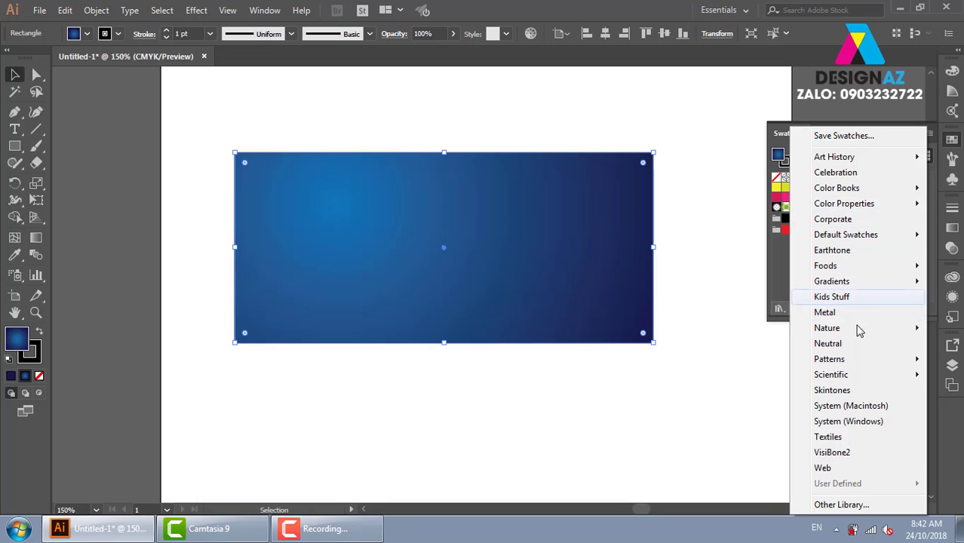
mouse_move(832, 281)
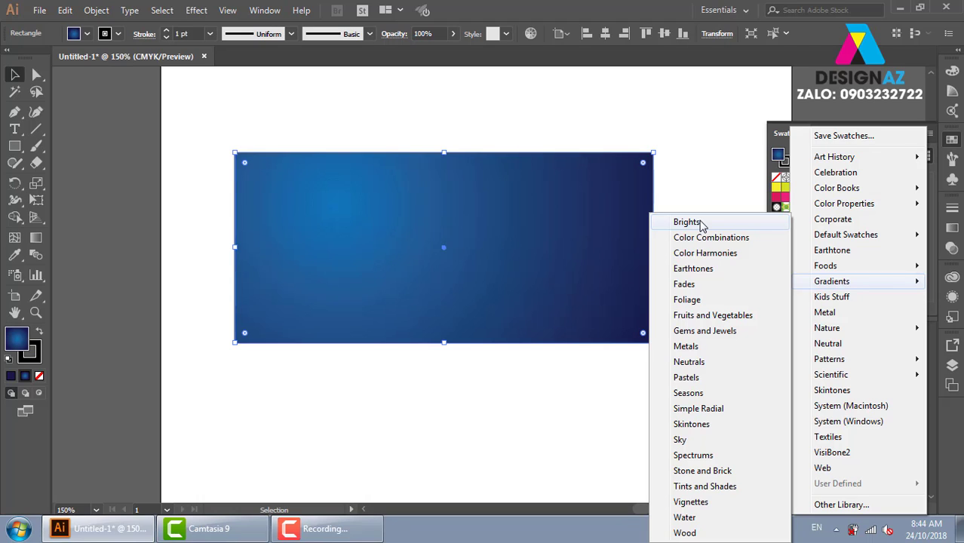
Open the Brights gradient library in Large Thumbnail View and make the panel tall enough for every swatch
left_click(700, 224)
left_click_drag(478, 226, 593, 87)
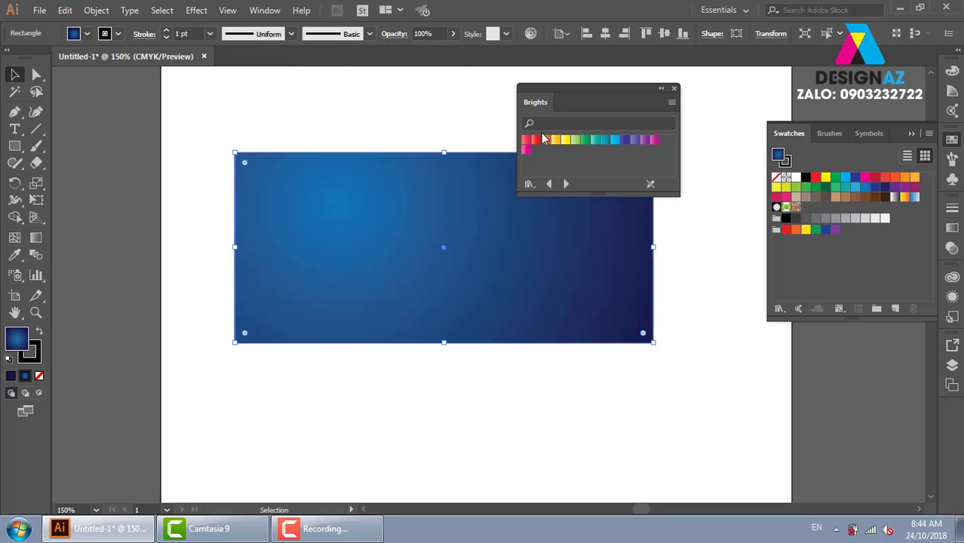
left_click(672, 103)
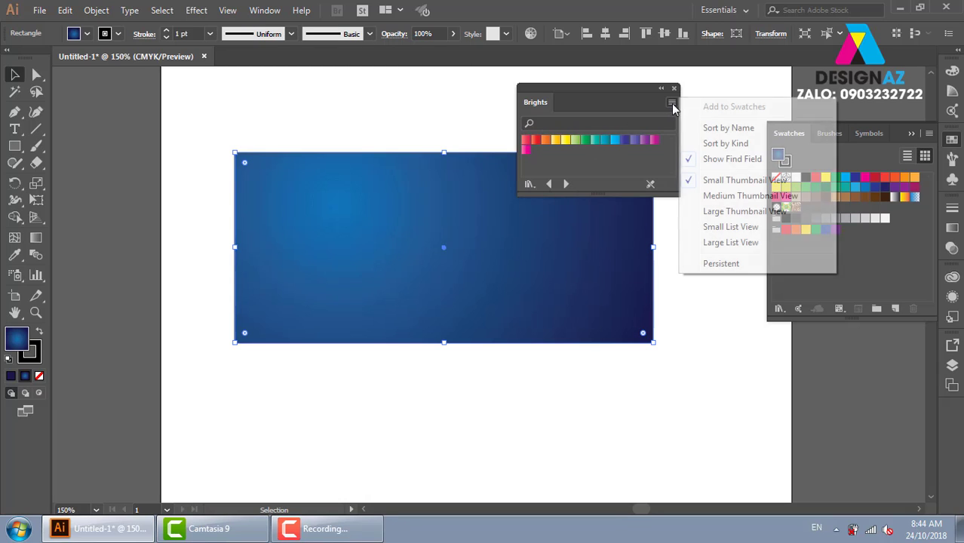
left_click(728, 196)
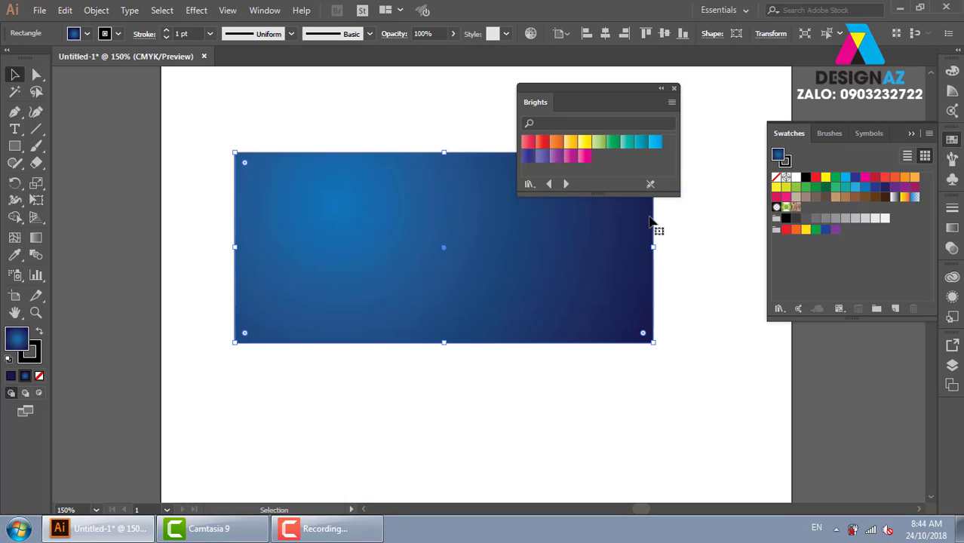
left_click(672, 103)
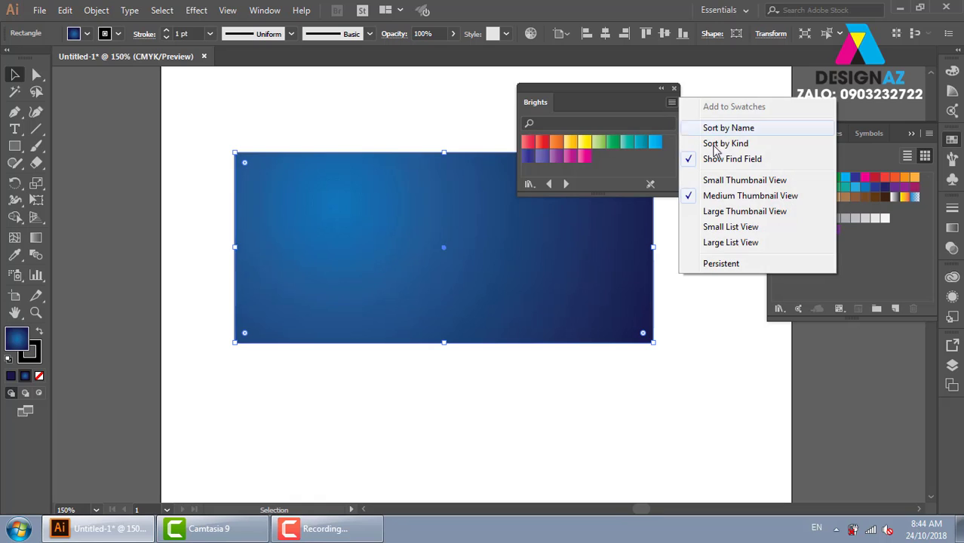
left_click(734, 213)
left_click(672, 103)
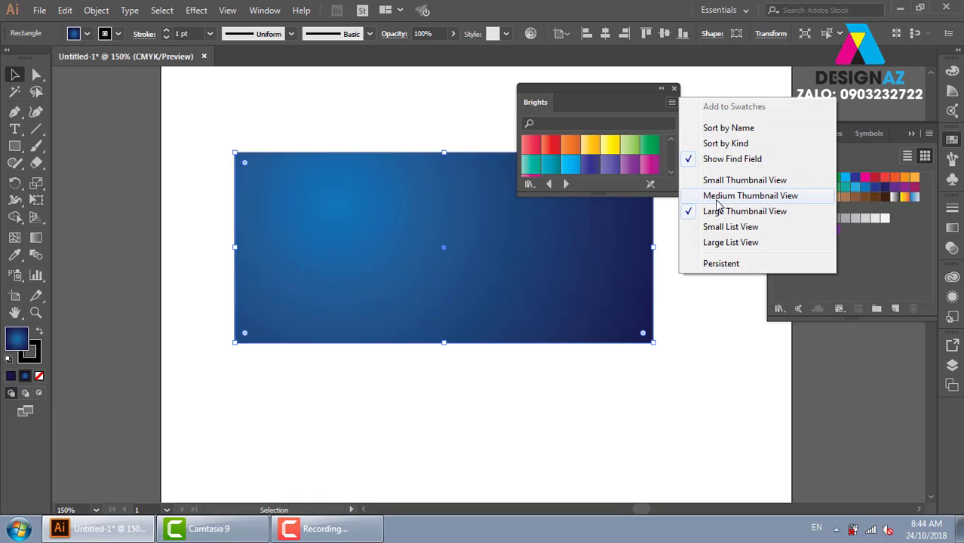
left_click(717, 228)
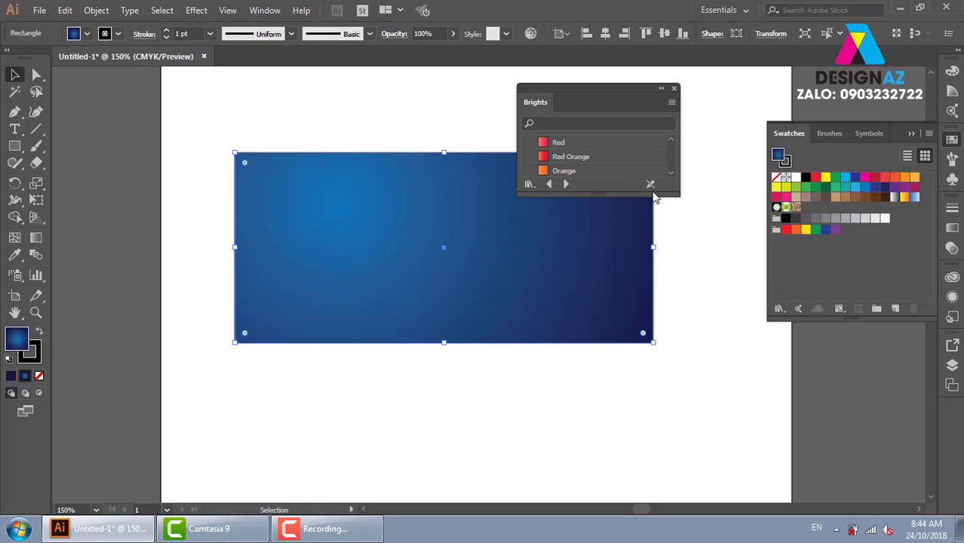
left_click(672, 103)
left_click(709, 214)
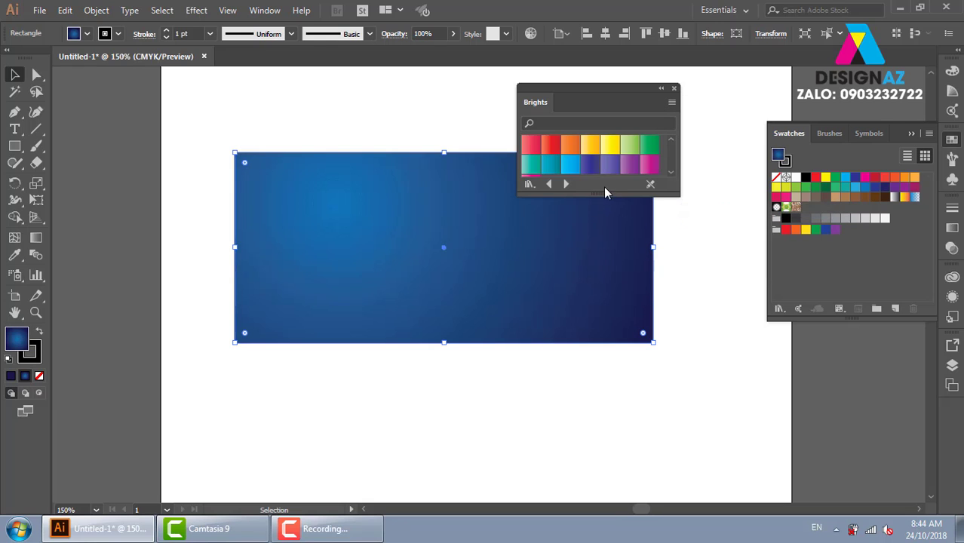
left_click_drag(602, 193, 613, 319)
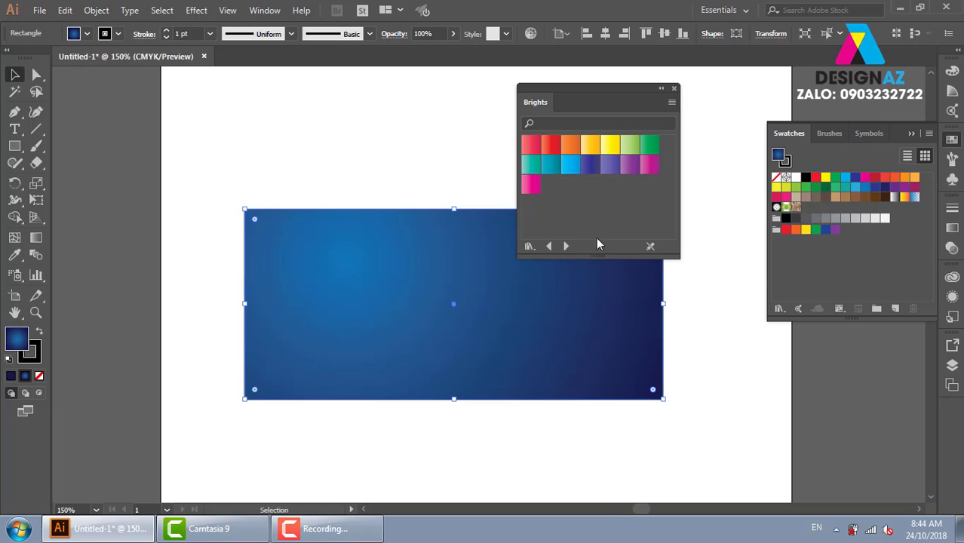
Reselect the rectangle and try the red, yellow-orange, green, purple and dark blue Brights gradients, then step back
key("ctrl+z")
left_click_drag(474, 243, 340, 172)
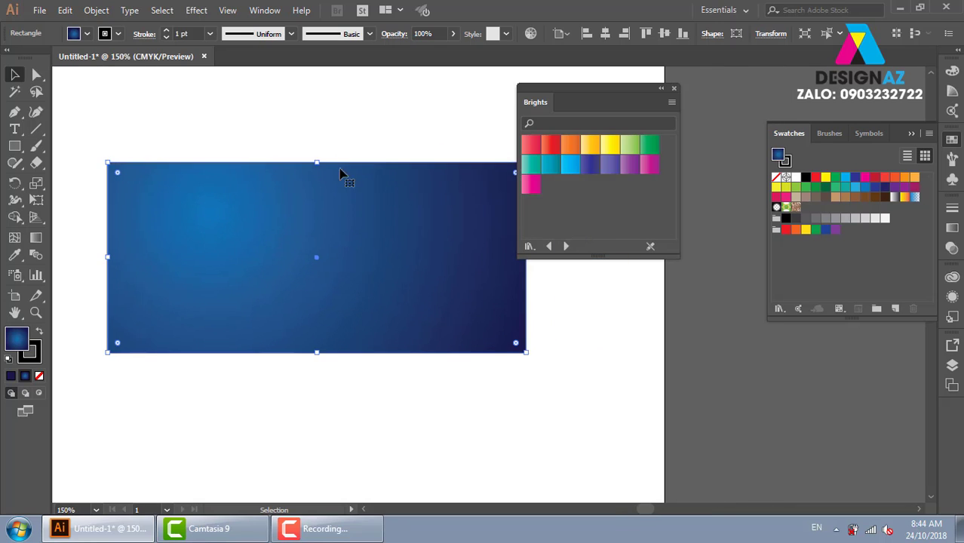
key("ctrl+shift+a")
left_click(356, 187)
left_click(550, 145)
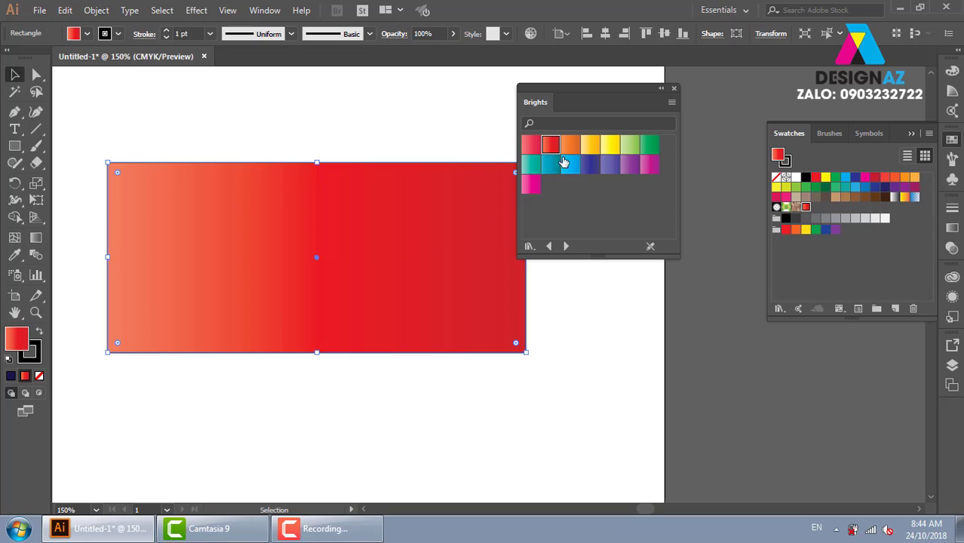
left_click(585, 145)
left_click(649, 144)
left_click(625, 165)
left_click(590, 165)
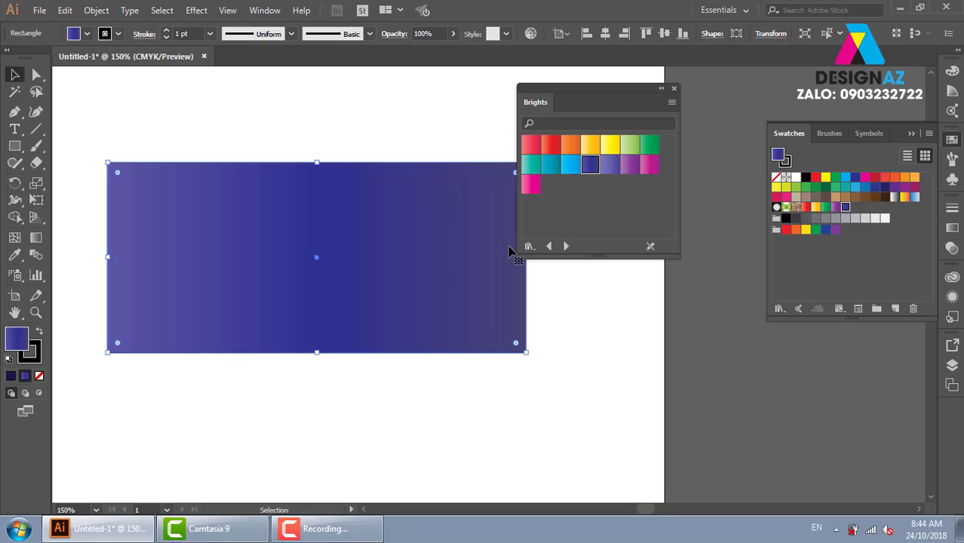
key("Left")
key("Left")
key("Left")
key("Left")
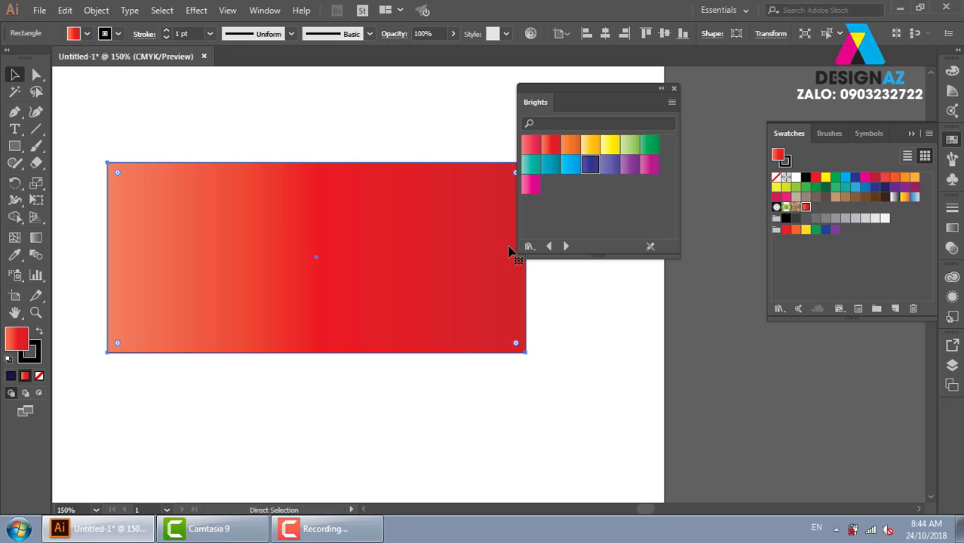
key("Left")
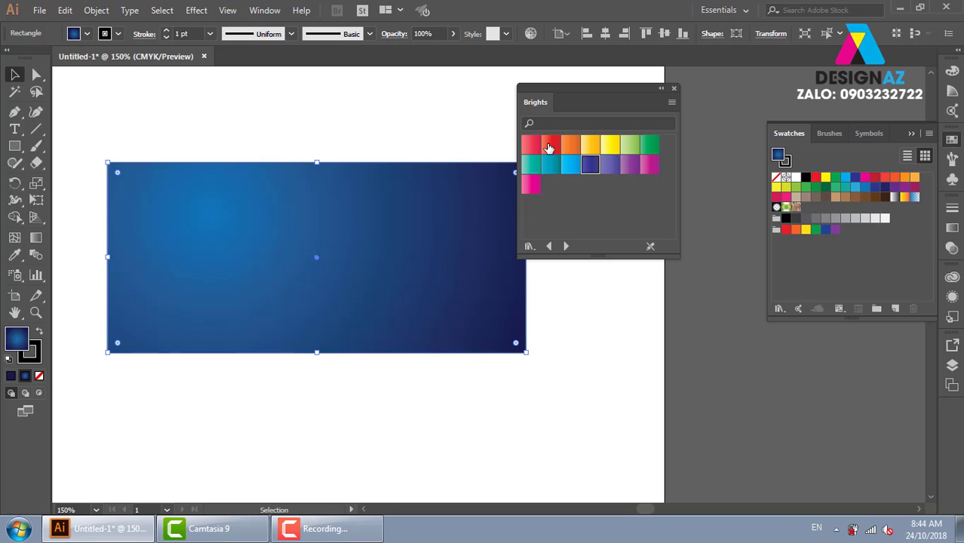
Load the Color Combinations library and fill the rectangle with its first multicolour striped gradient
left_click(567, 248)
left_click(530, 144)
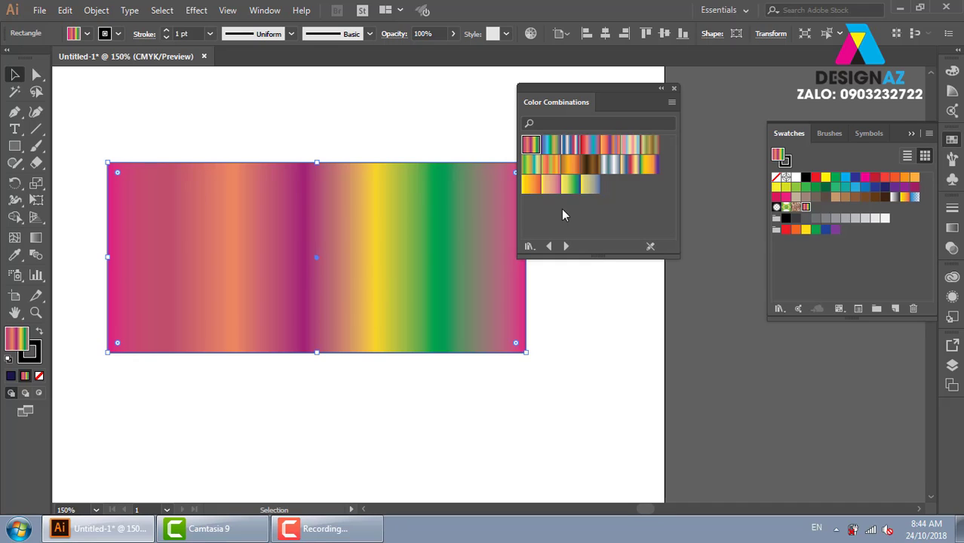
left_click(422, 136)
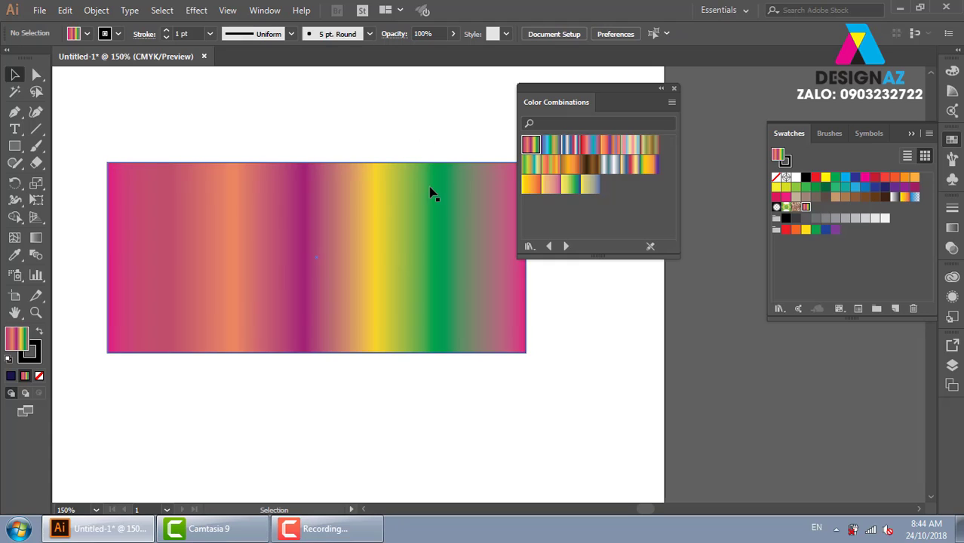
left_click(430, 194)
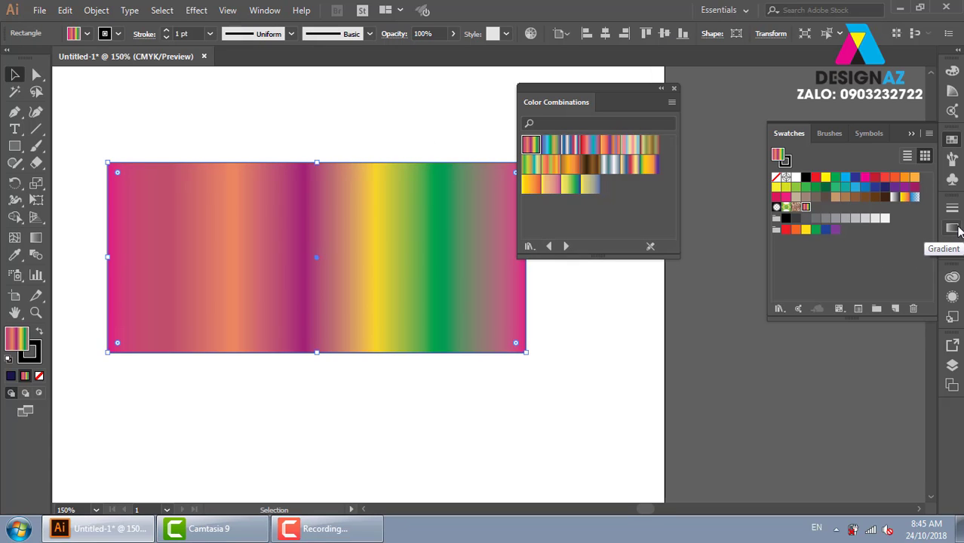
Experiment with adding and removing Gradient panel colour stops, then undo back to the blue radial gradient at -26.9°
left_click(953, 228)
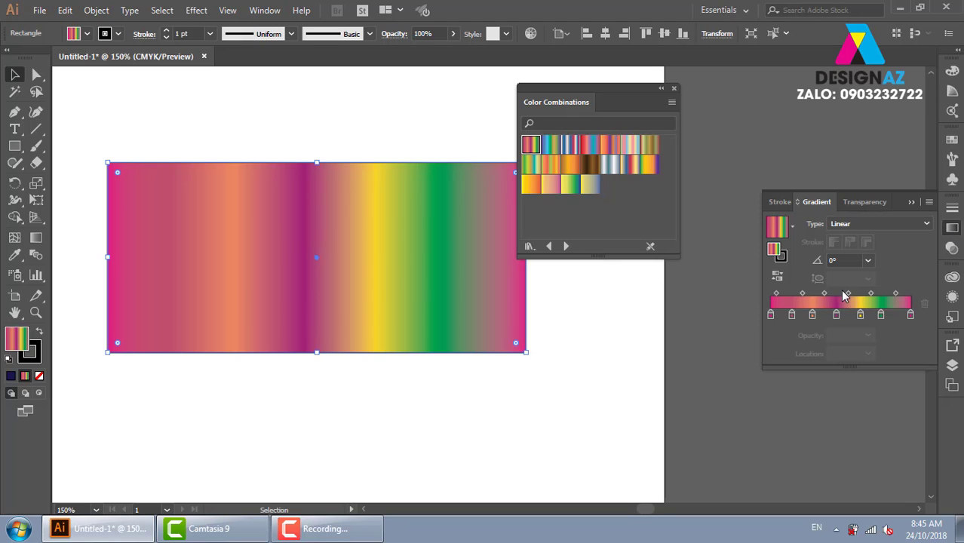
left_click(879, 313)
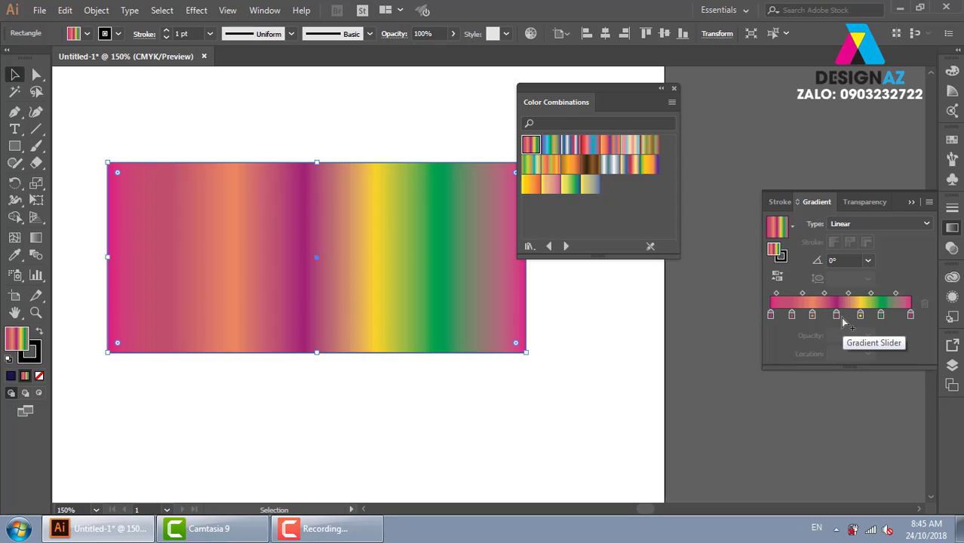
left_click_drag(791, 314, 445, 290)
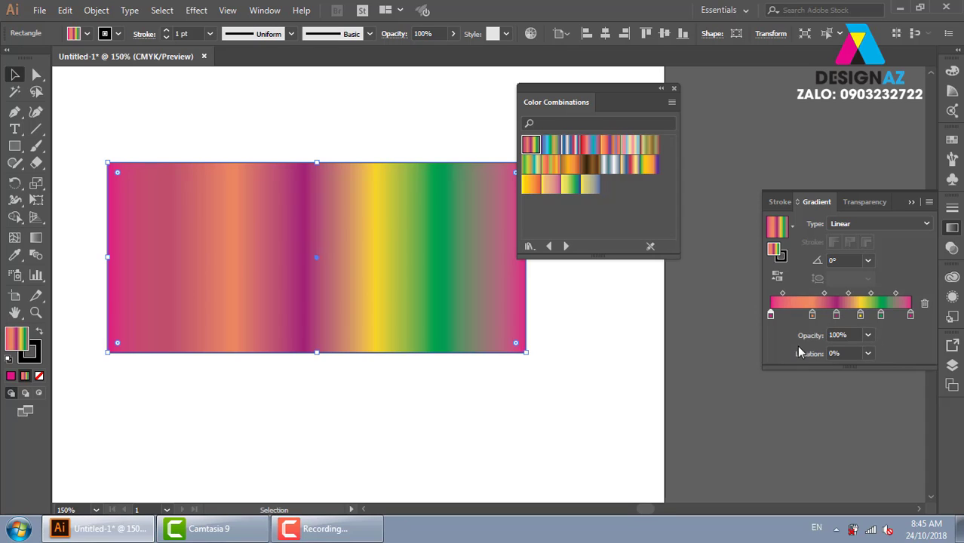
mouse_move(835, 315)
left_mouse_down()
mouse_move(837, 359)
mouse_move(649, 349)
left_mouse_up()
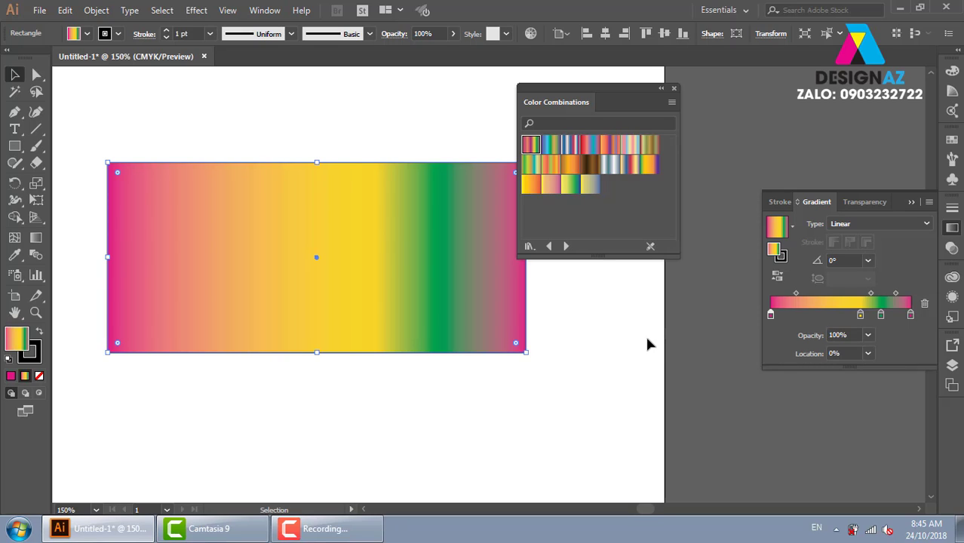
key("ctrl+z")
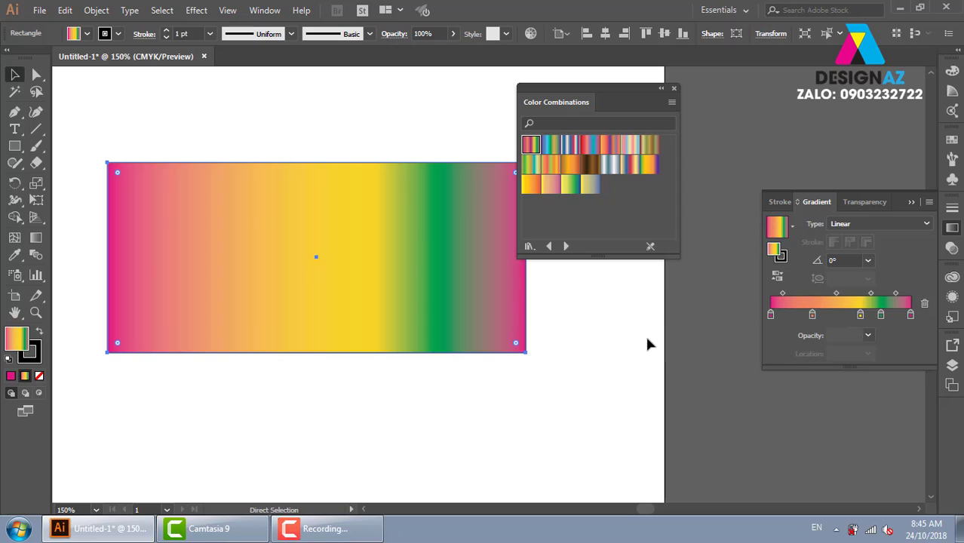
key("ctrl+z")
key("ctrl+z")
key("ctrl+z")
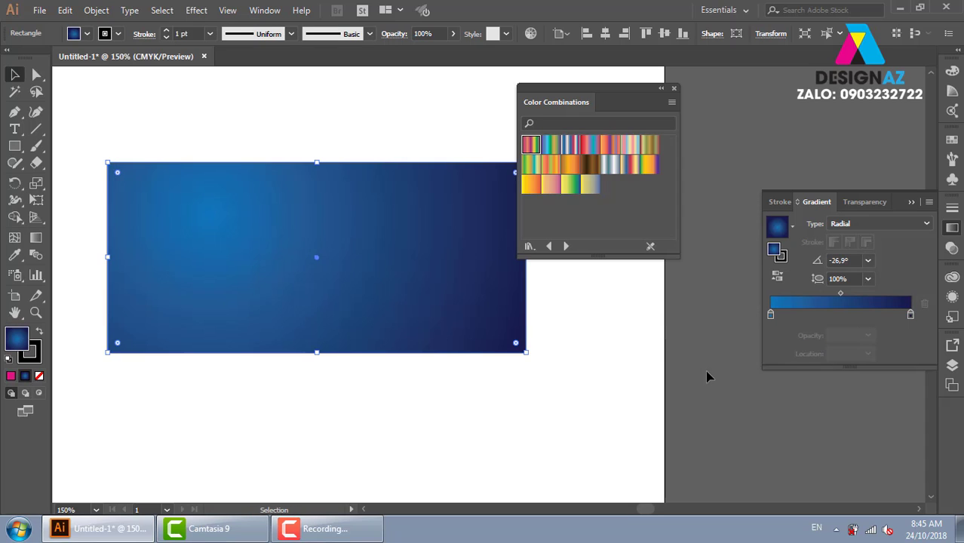
Close the Color Combinations library, deselect the blue rectangle and pan the artboard left
left_click(673, 88)
left_click(634, 223)
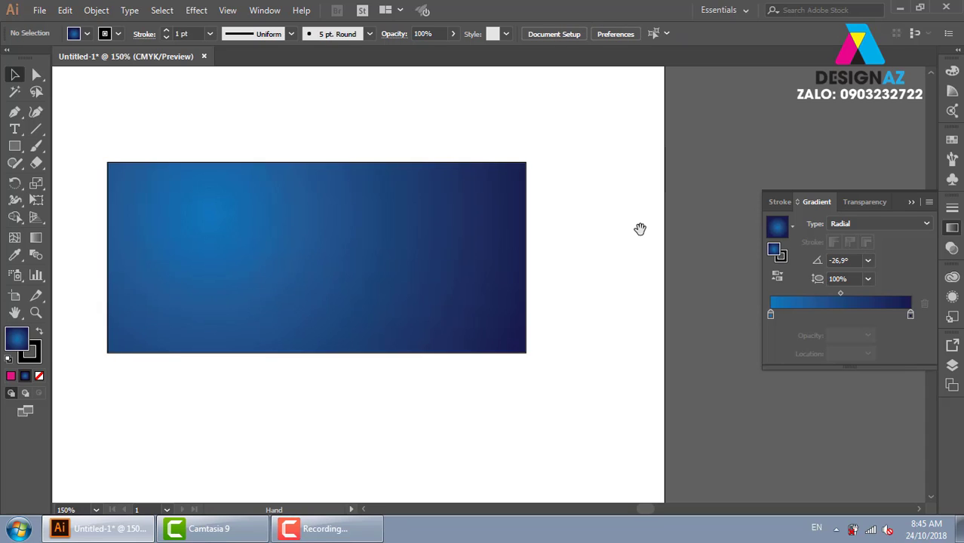
left_click_drag(639, 228, 533, 220)
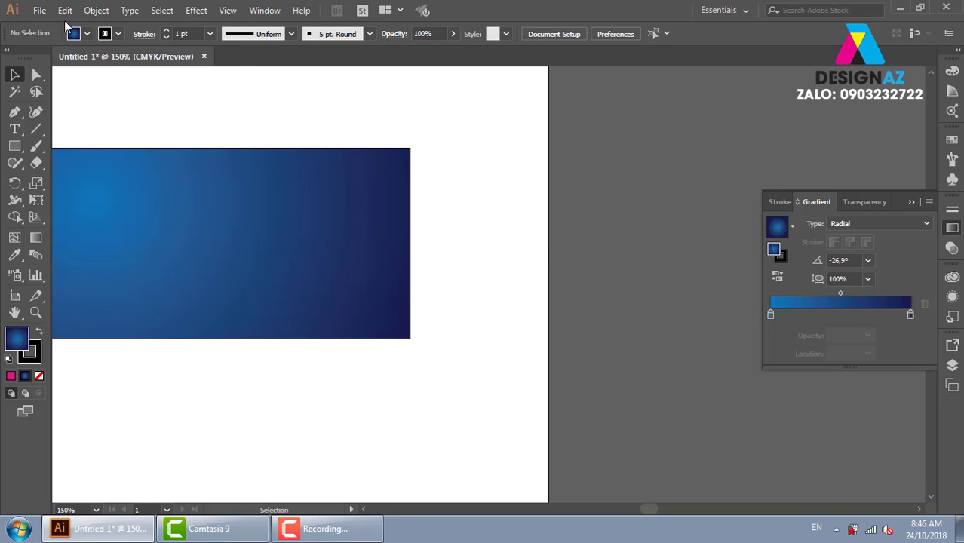
Start File > Place and browse drive E into the thuvienanh image folders
left_click(39, 9)
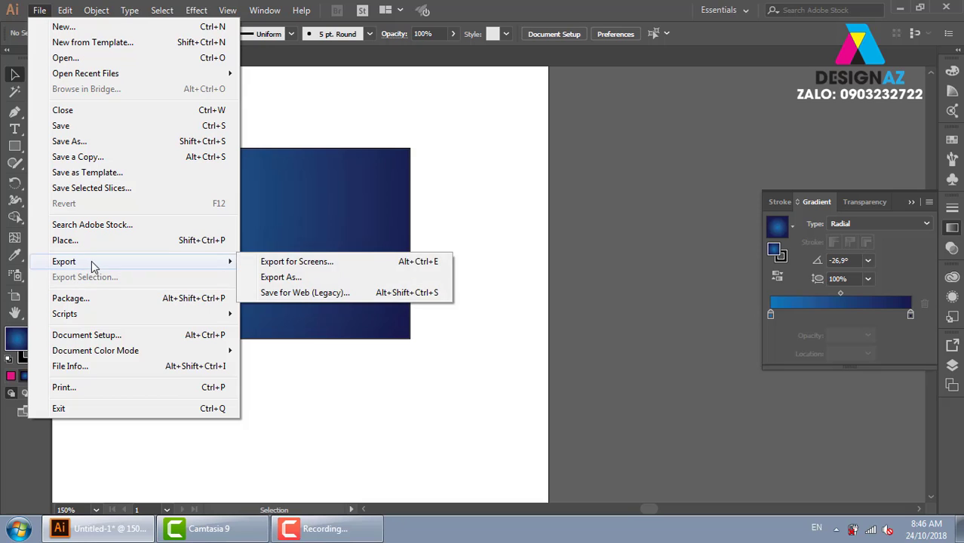
left_click(96, 241)
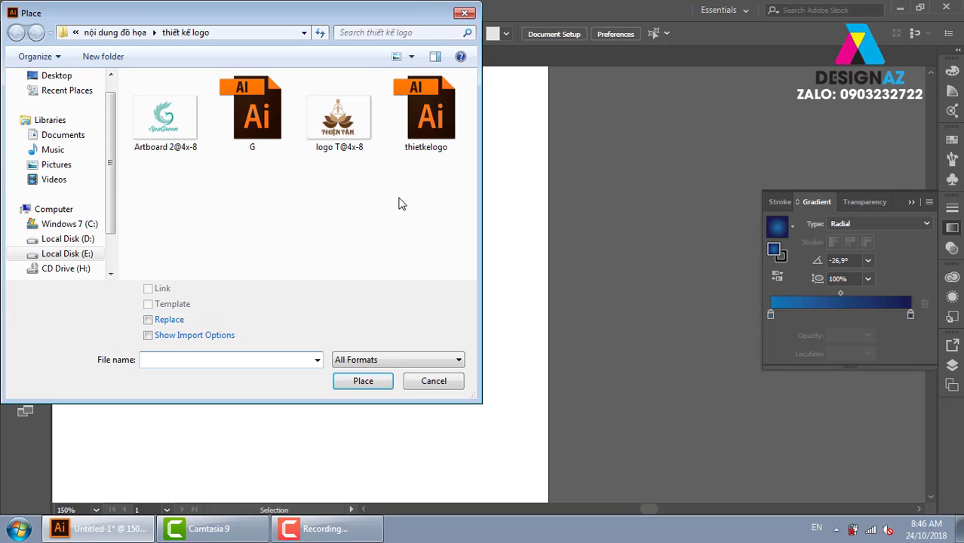
mouse_move(67, 254)
left_click(81, 257)
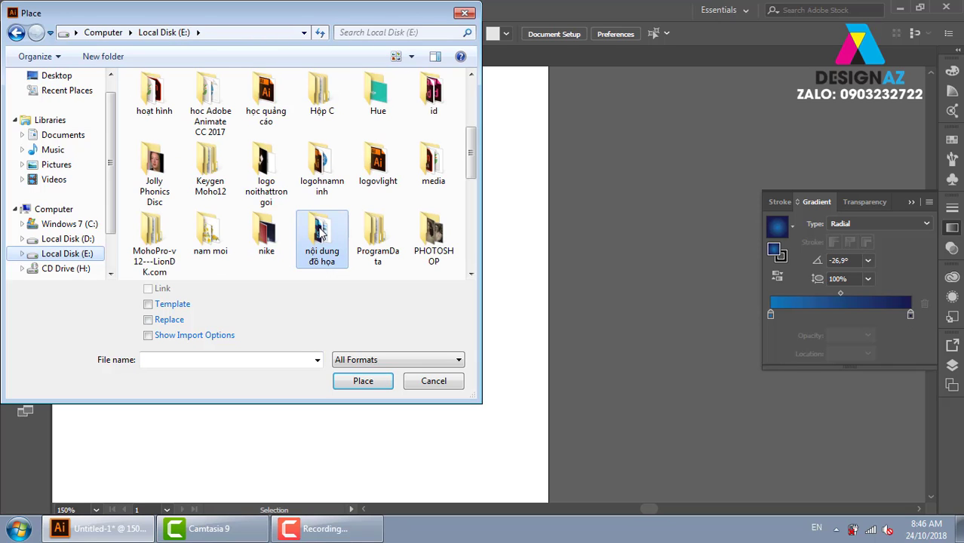
scroll(321, 233, "down", 5)
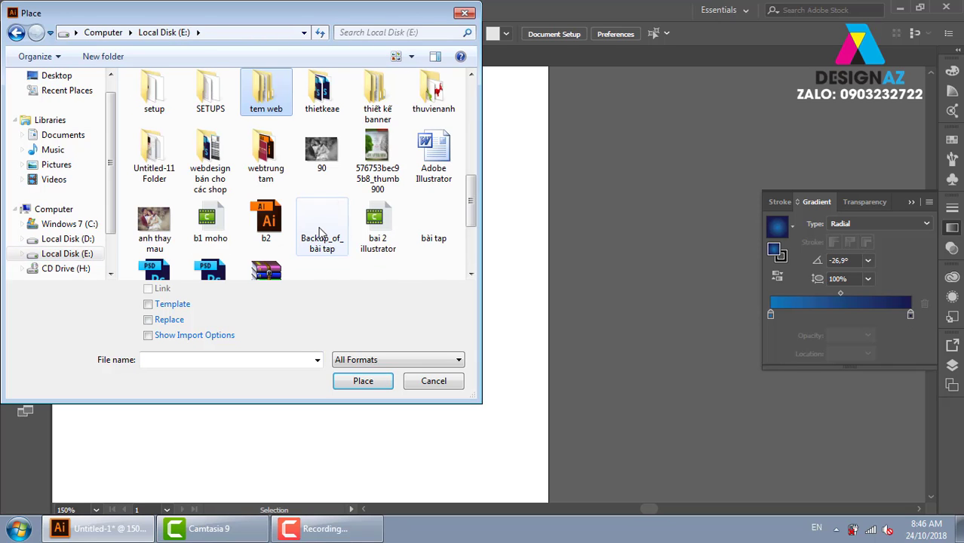
double_click(430, 94)
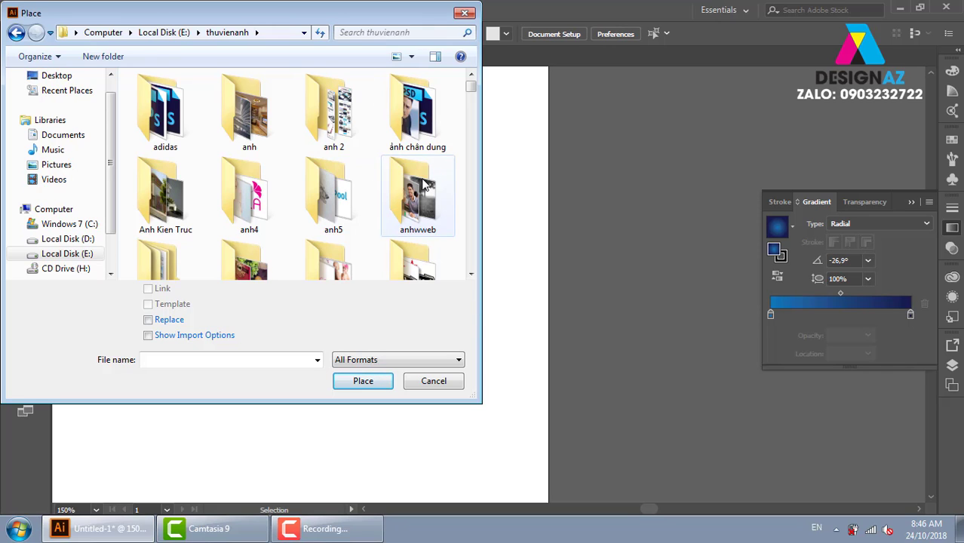
left_click(438, 195)
key("t")
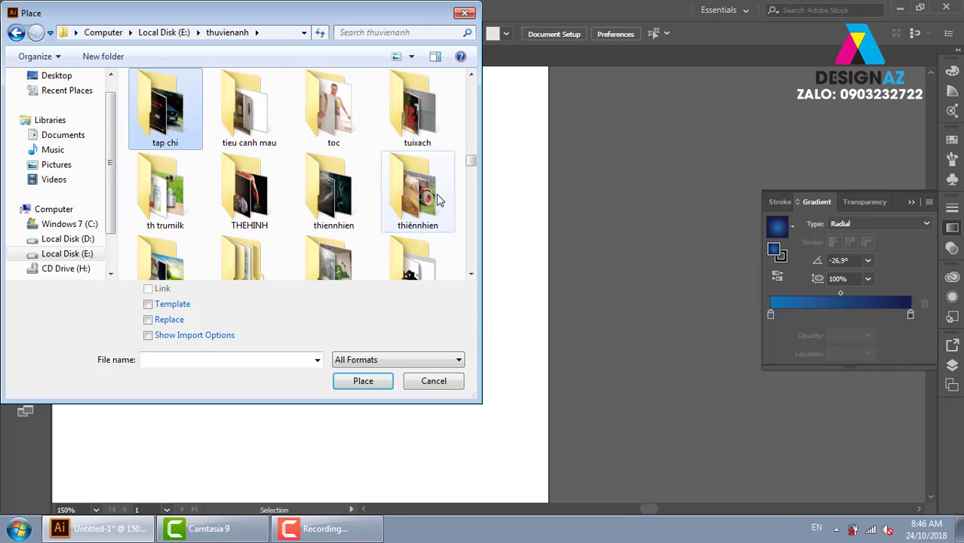
key("t")
key("t")
key("t")
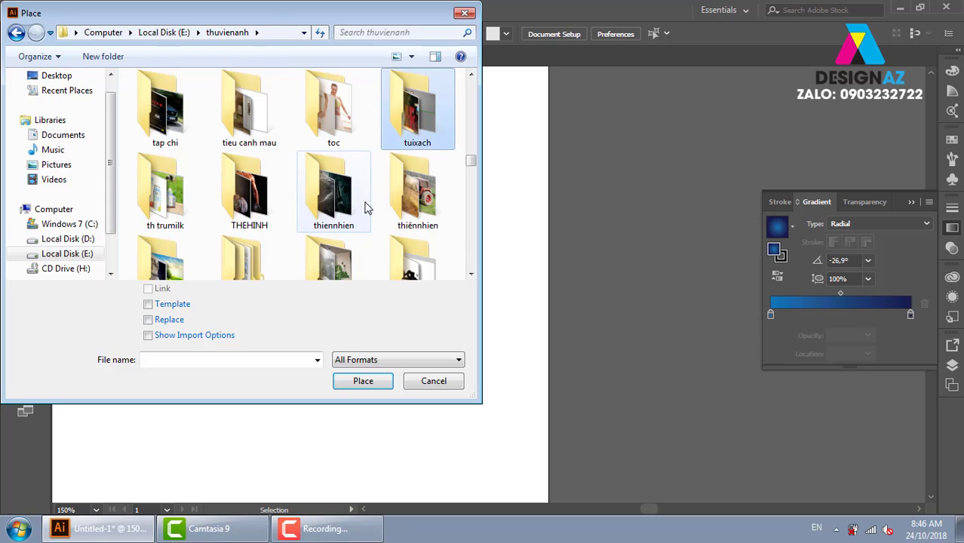
key("t")
key("t")
key("t")
key("t")
key("t")
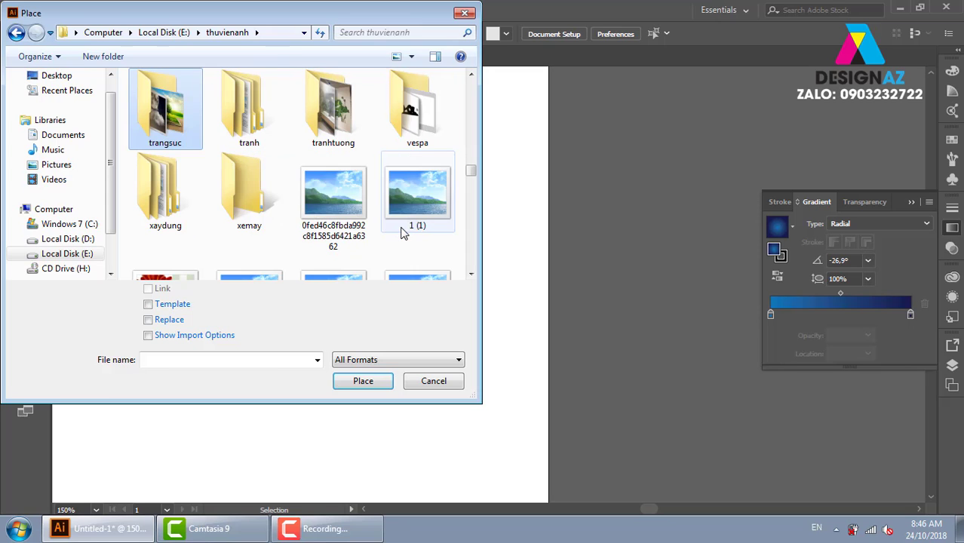
Place dam-me-va-thanh-cong-home-1920x1280 from trangsuc > New folder against the rectangle's right end
double_click(190, 119)
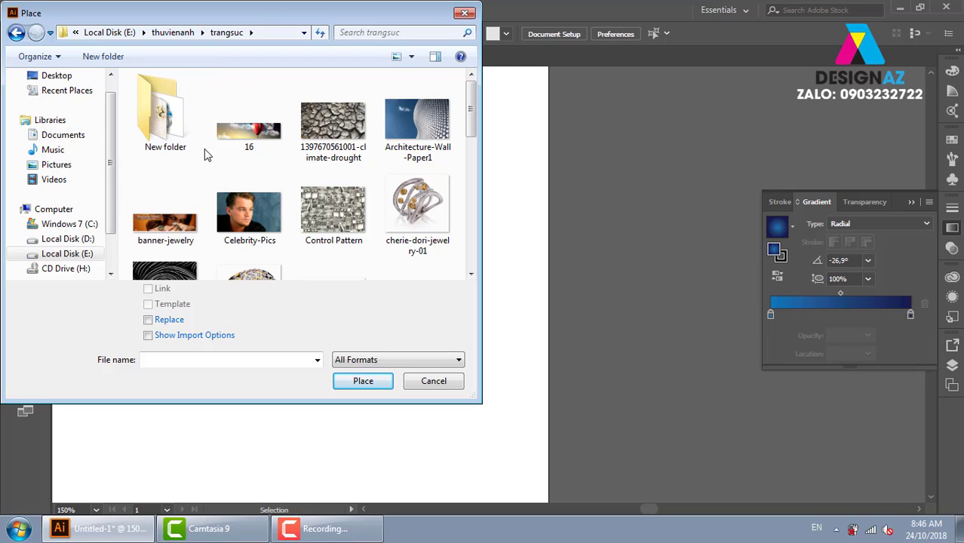
left_click(174, 130)
double_click(173, 129)
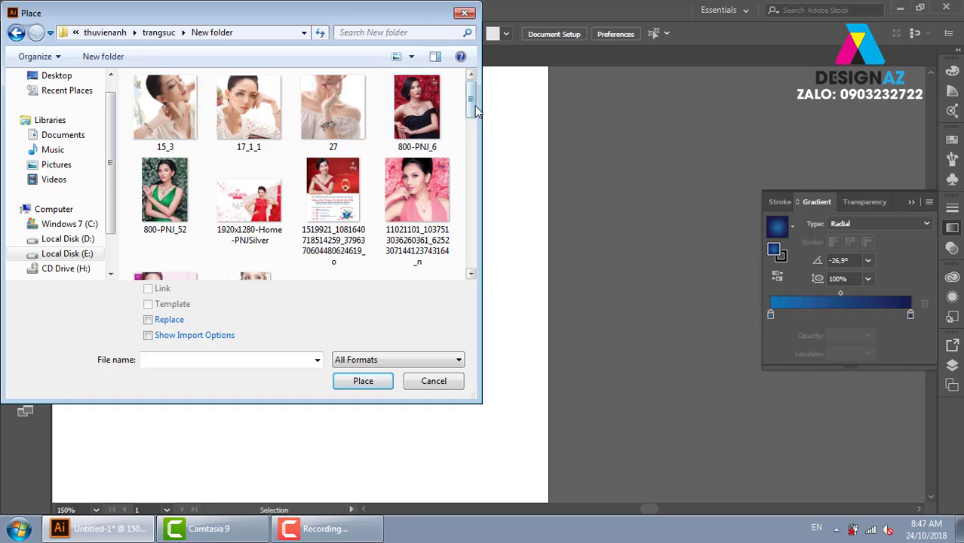
left_click_drag(474, 110, 470, 157)
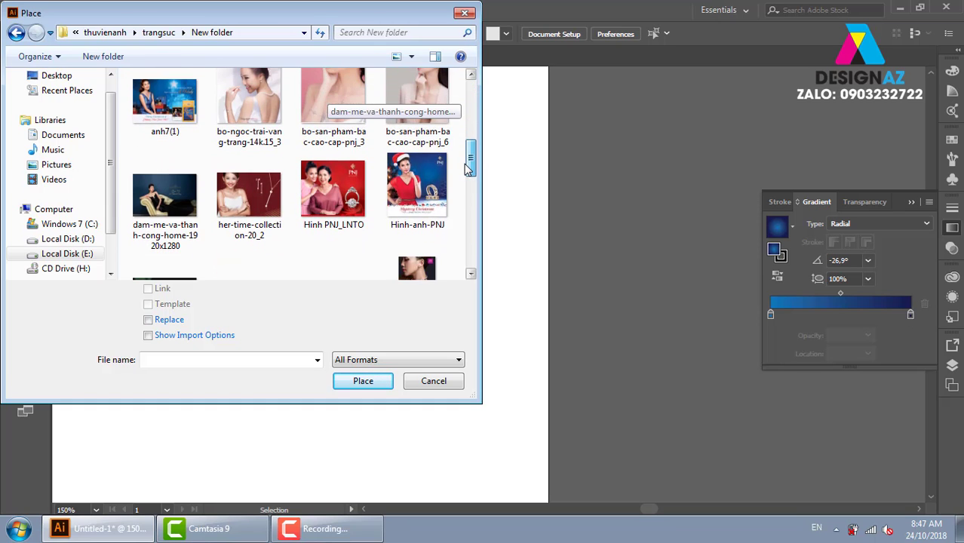
left_click(164, 196)
left_click(367, 384)
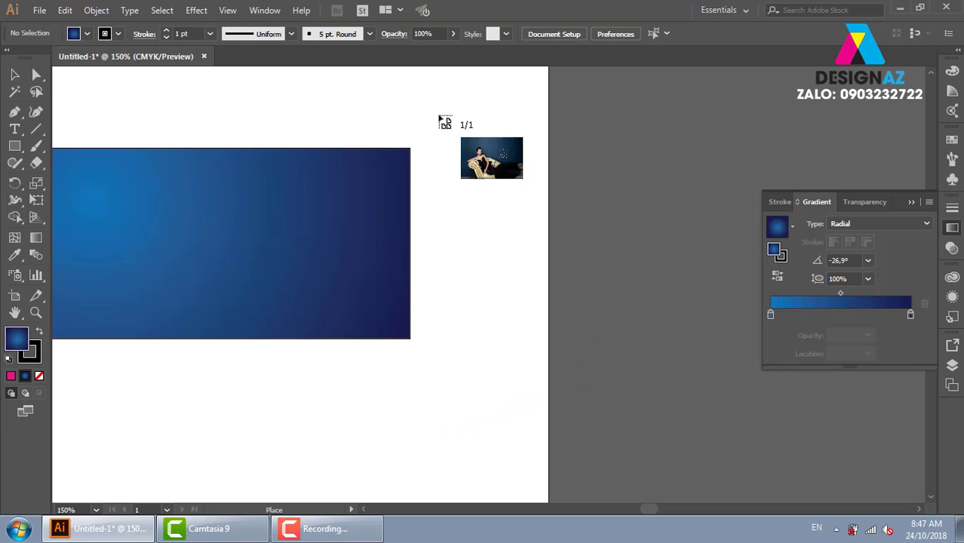
left_click_drag(409, 91, 764, 328)
left_click_drag(629, 250, 610, 266)
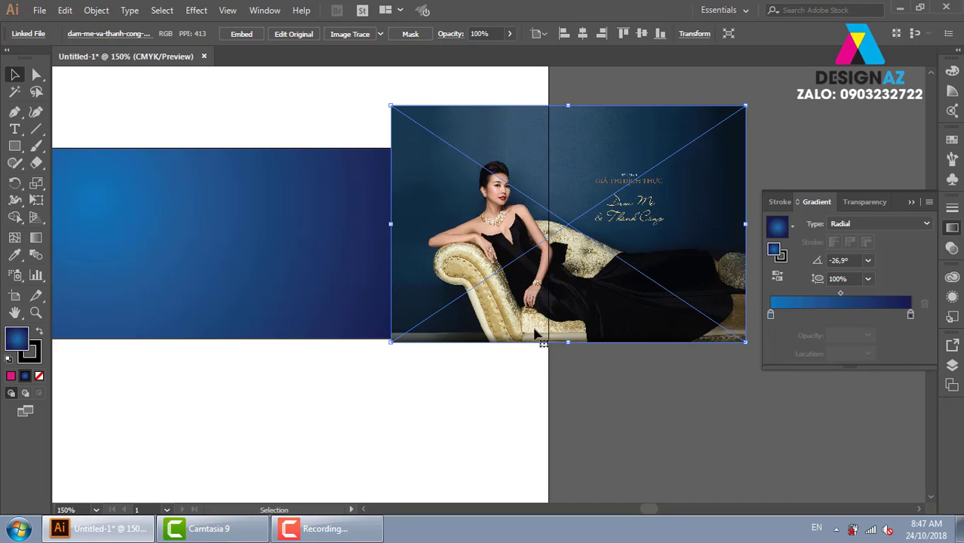
Nudge the photo slightly right and draw a small test rectangle below the blue box
left_click_drag(515, 254, 540, 261)
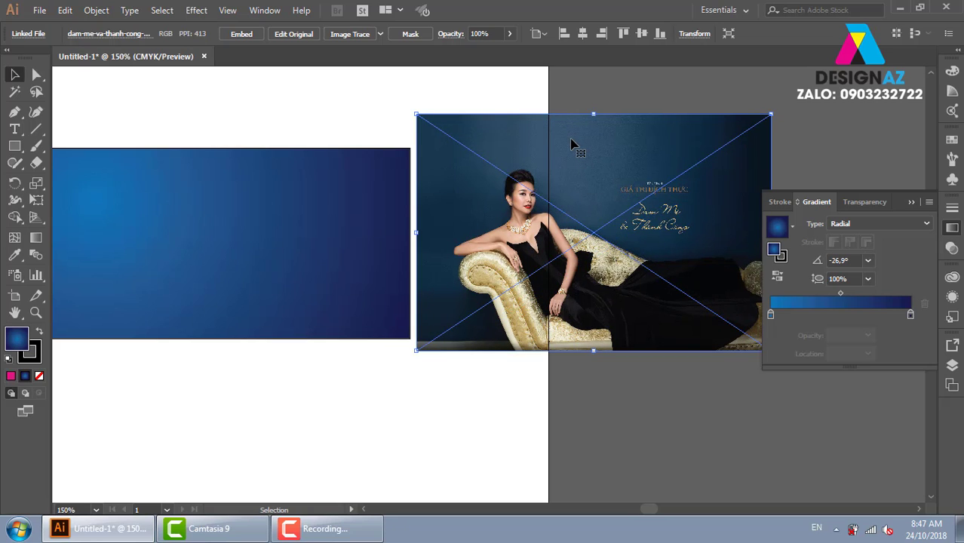
left_click(14, 146)
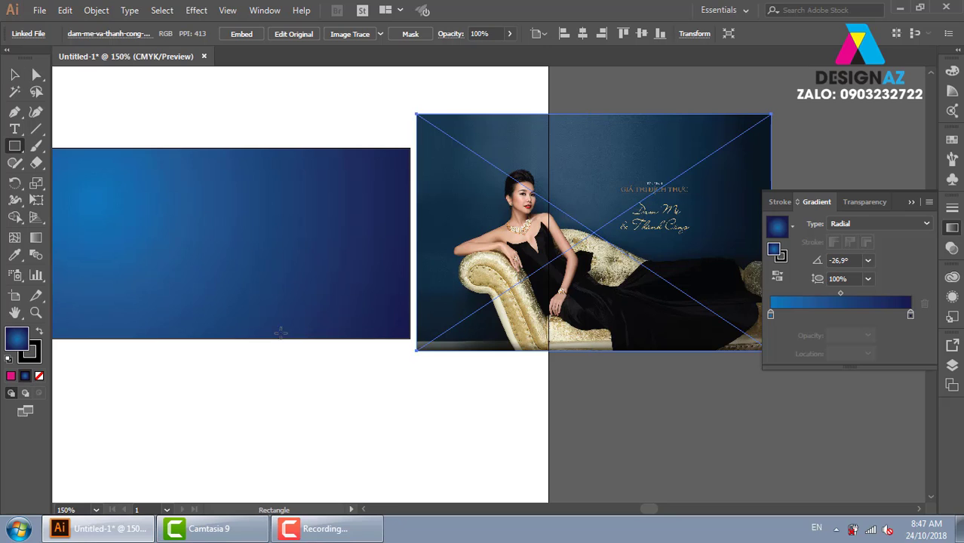
scroll(302, 317, "down", 2)
left_click_drag(255, 292, 403, 402)
Try the Eyedropper on the small rectangle, then give it the big rectangle's blue radial gradient
scroll(469, 340, "up", 2)
scroll(469, 340, "right", 2)
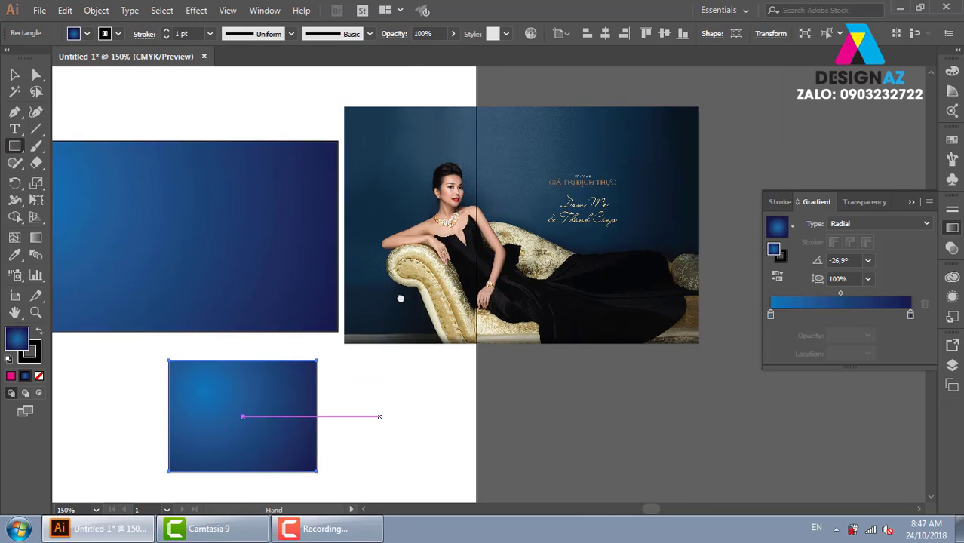
key("i")
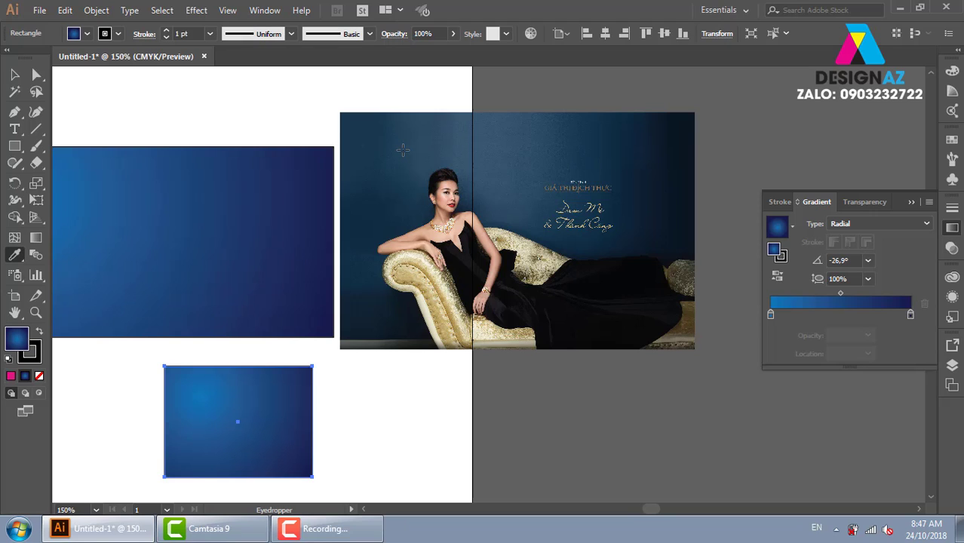
left_click(383, 206)
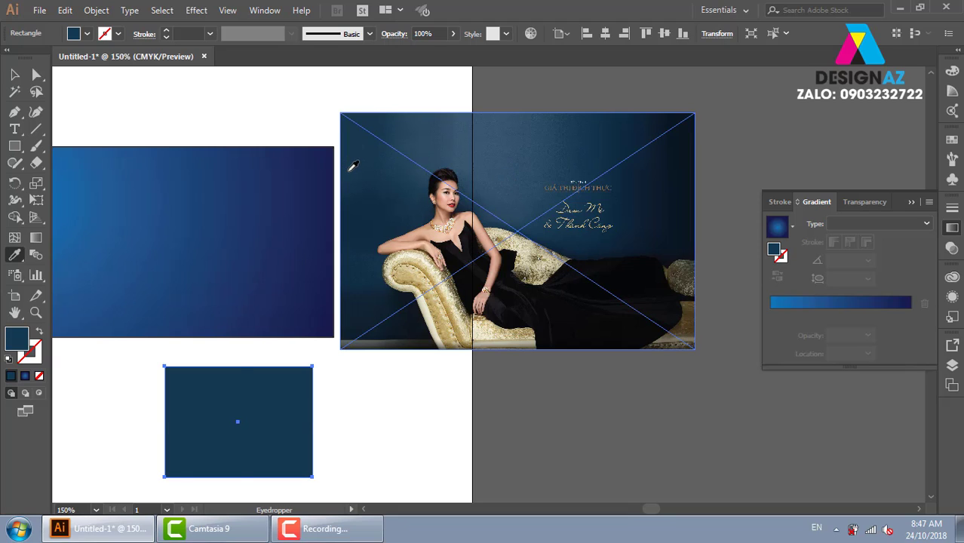
key("Delete")
key("ctrl+z")
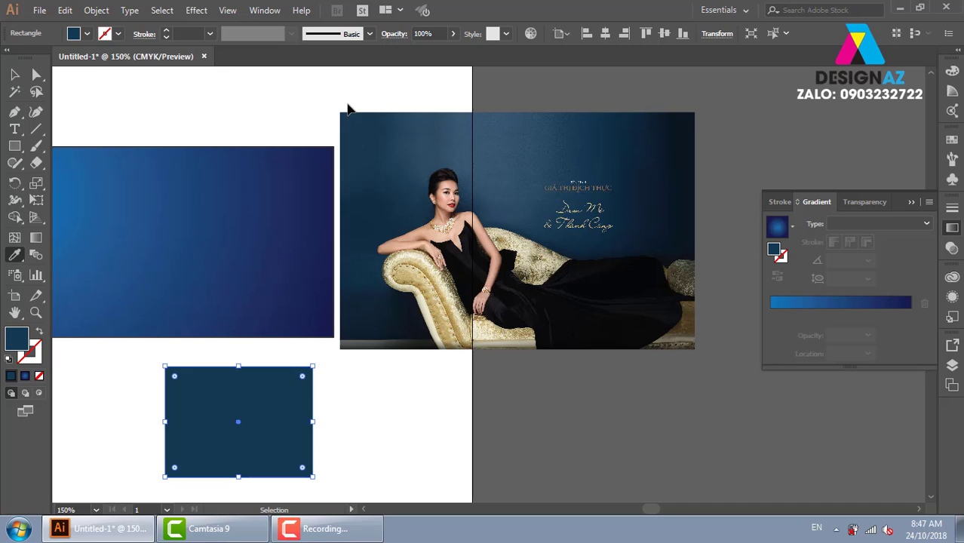
left_click(172, 155)
left_click(14, 75)
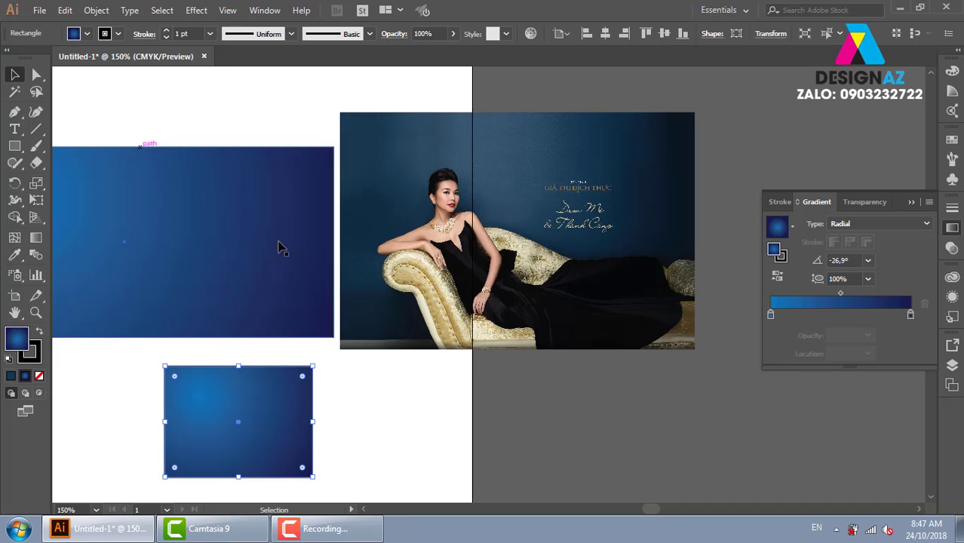
Delete the test rectangle and duplicate the blue rectangle directly beneath the original
key("Delete")
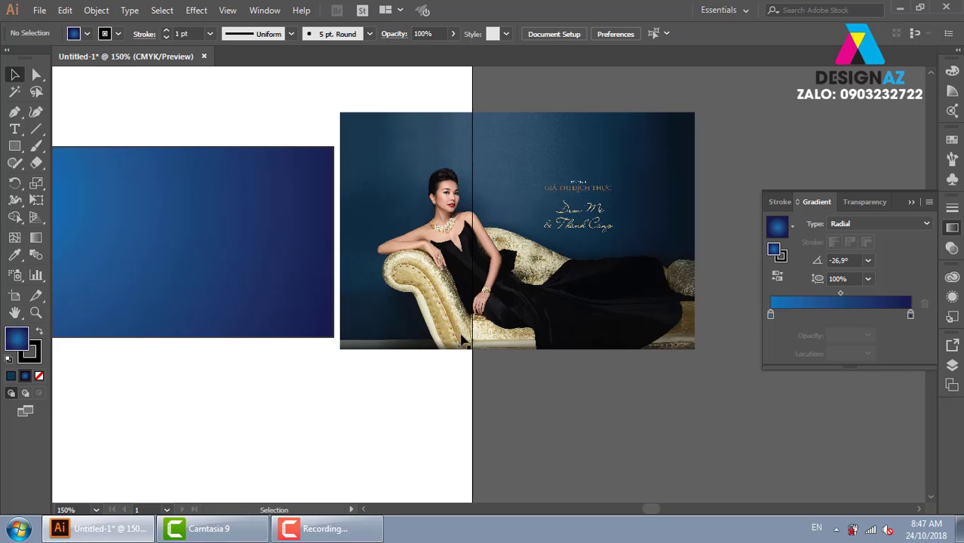
scroll(290, 223, "down", 1)
scroll(290, 223, "left", 4)
left_click(295, 241)
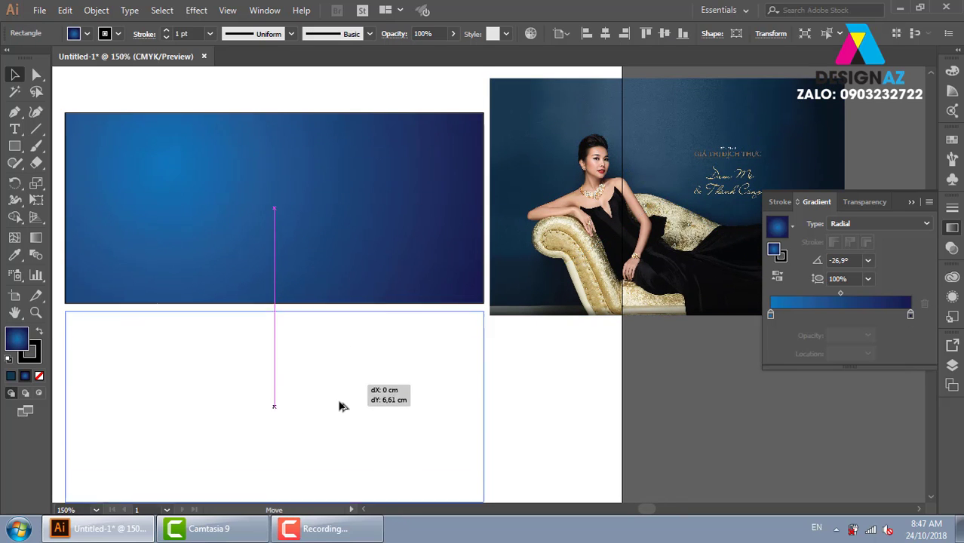
left_click_drag(332, 187, 344, 385)
left_click_drag(516, 385, 510, 331)
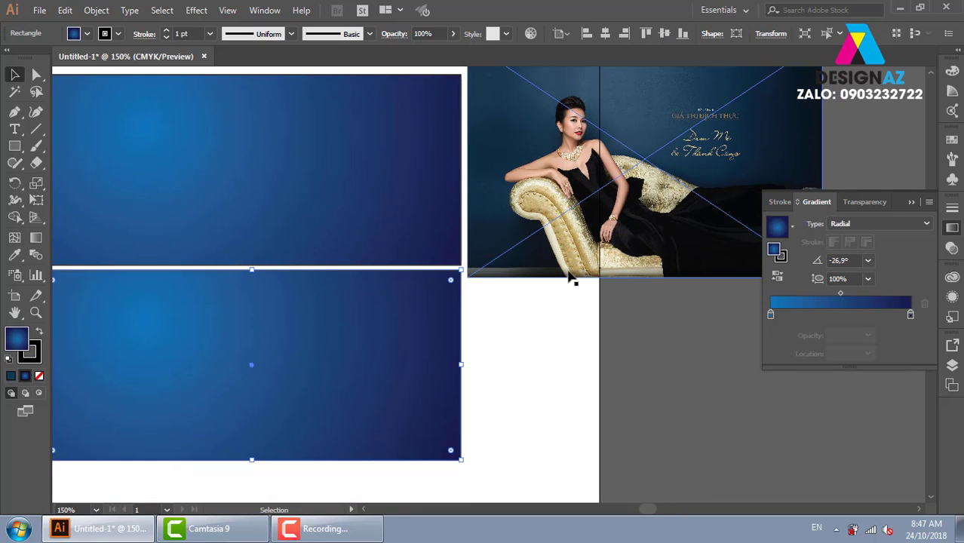
left_click_drag(570, 276, 656, 274)
left_click(627, 396)
left_click(496, 392)
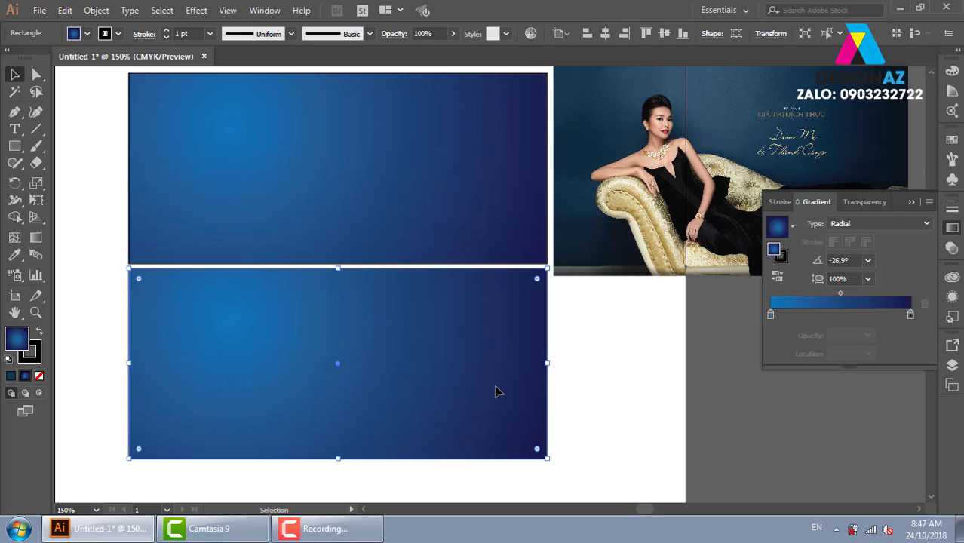
Eyedropper the photo's blue-grey and dark colours into the copy's left and right gradient stops
left_click(771, 315)
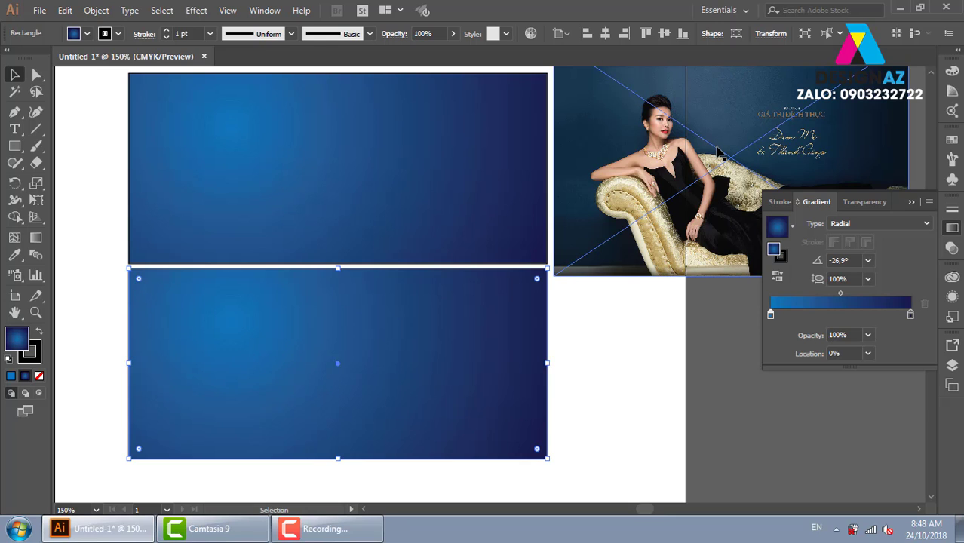
left_click_drag(685, 300, 608, 325)
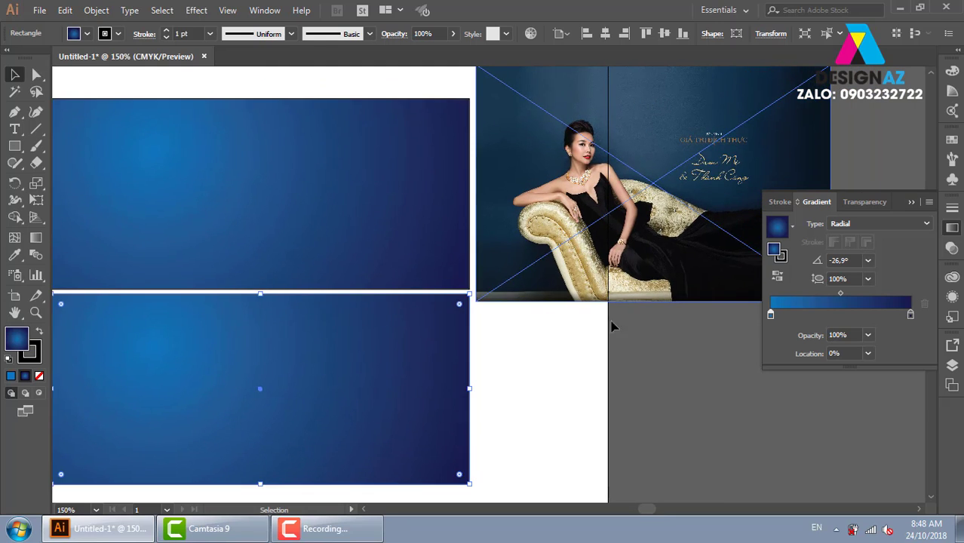
key("i")
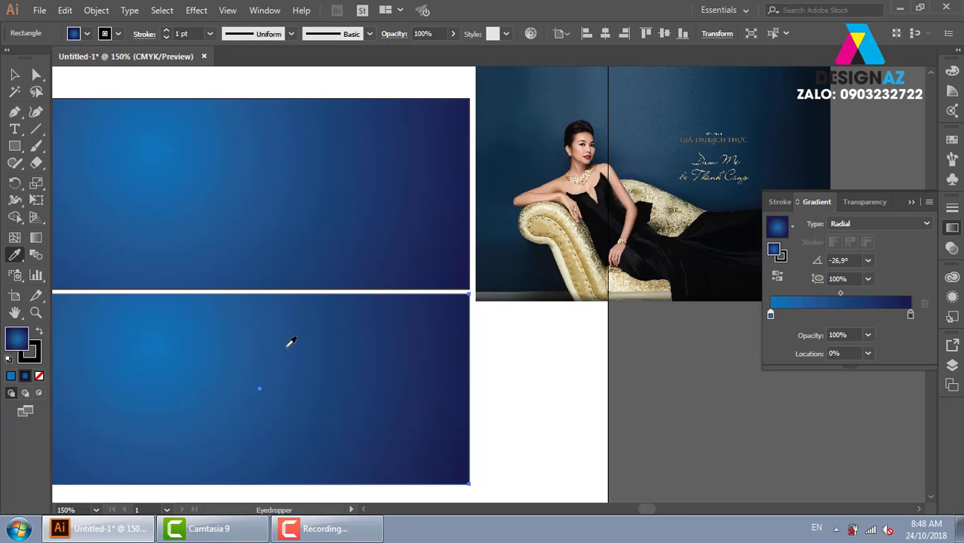
left_click(639, 137)
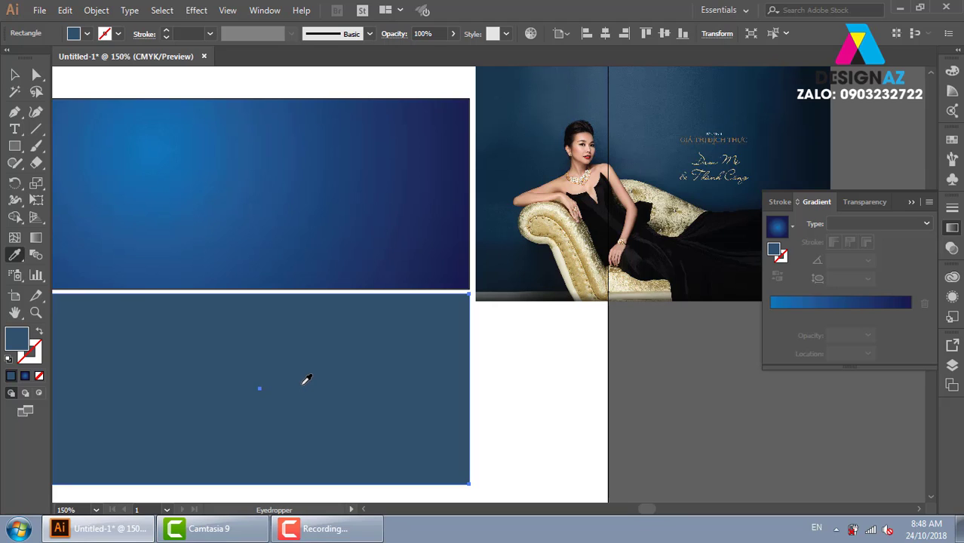
key("ctrl+z")
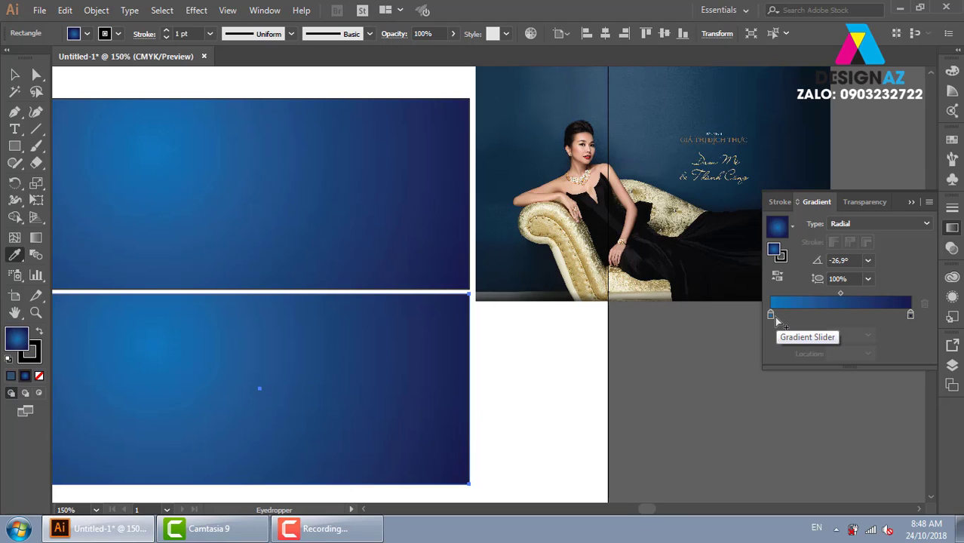
left_click(770, 315)
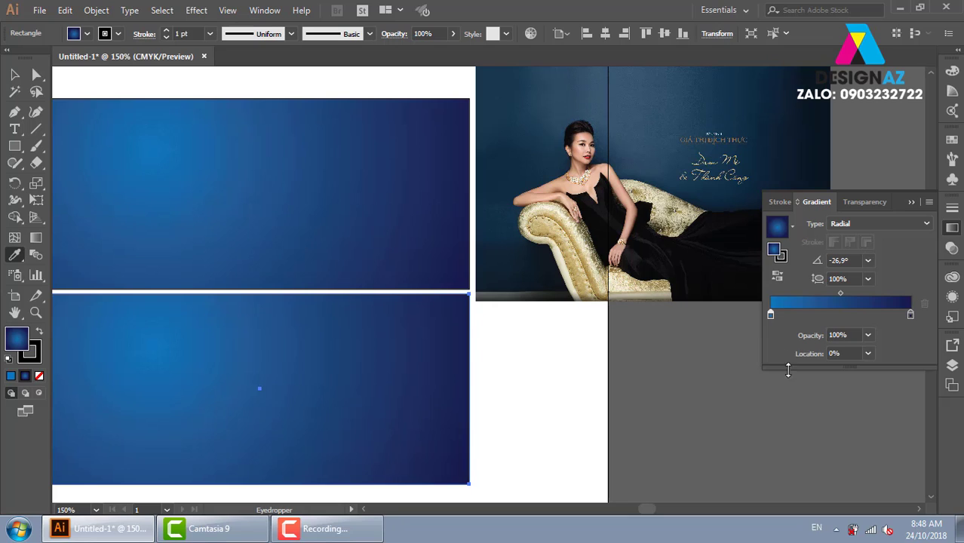
left_click(636, 123, "shift")
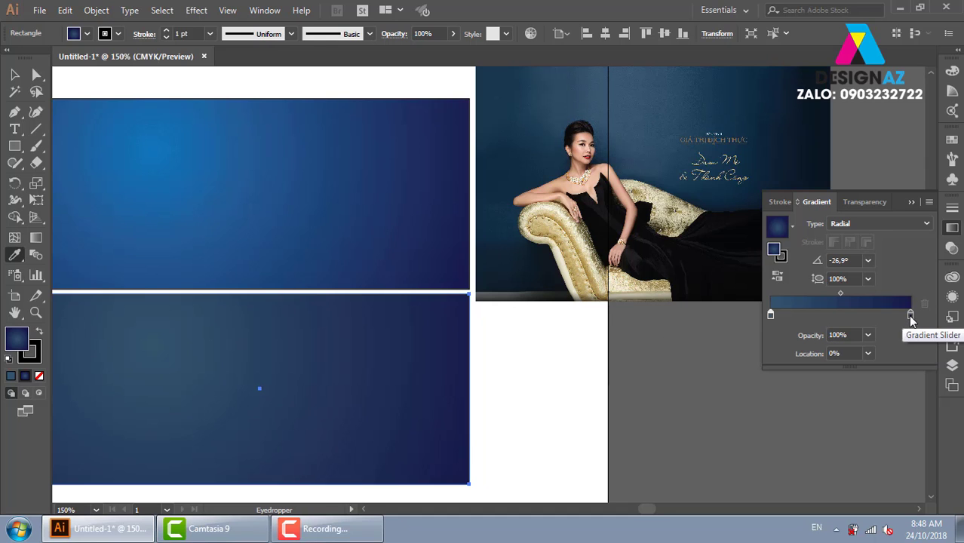
left_click(910, 316)
left_click_drag(640, 326, 495, 367)
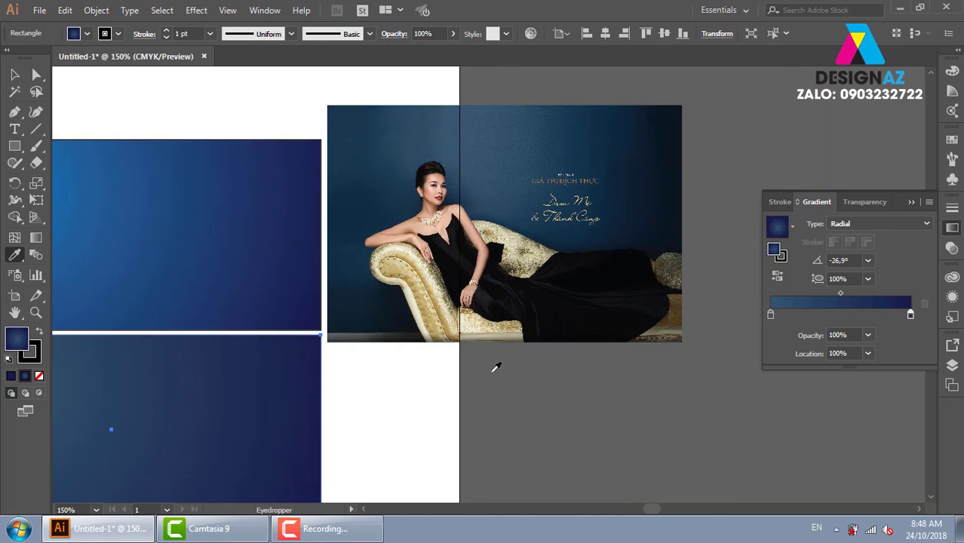
left_click(362, 297, "ctrl")
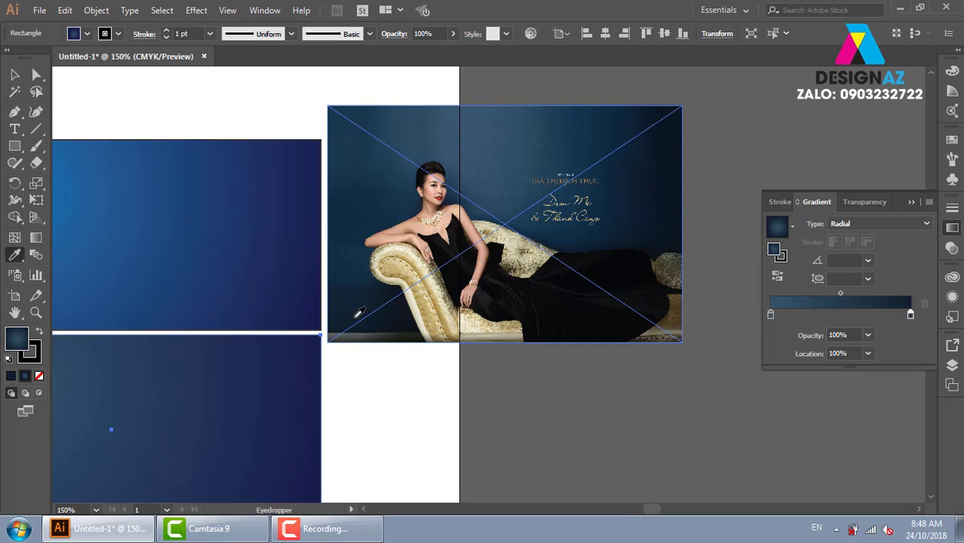
scroll(358, 358, "down", 3)
scroll(385, 302, "left", 4)
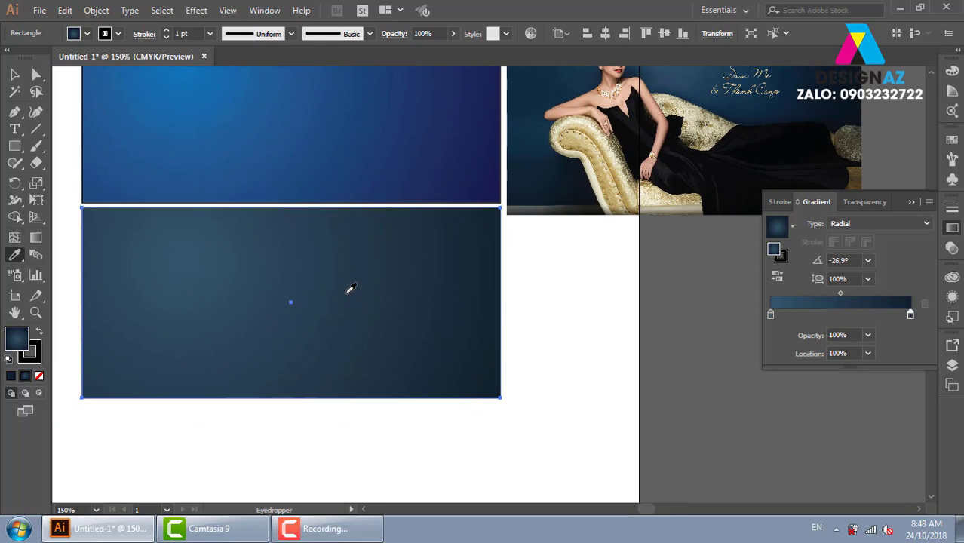
Reposition and spread the lower rectangle's radial gradient with the Gradient tool, ending near -28.3°
key("g")
mouse_move(276, 277)
left_mouse_down()
mouse_move(446, 379)
mouse_move(442, 371)
left_mouse_up()
scroll(604, 365, "up", 4)
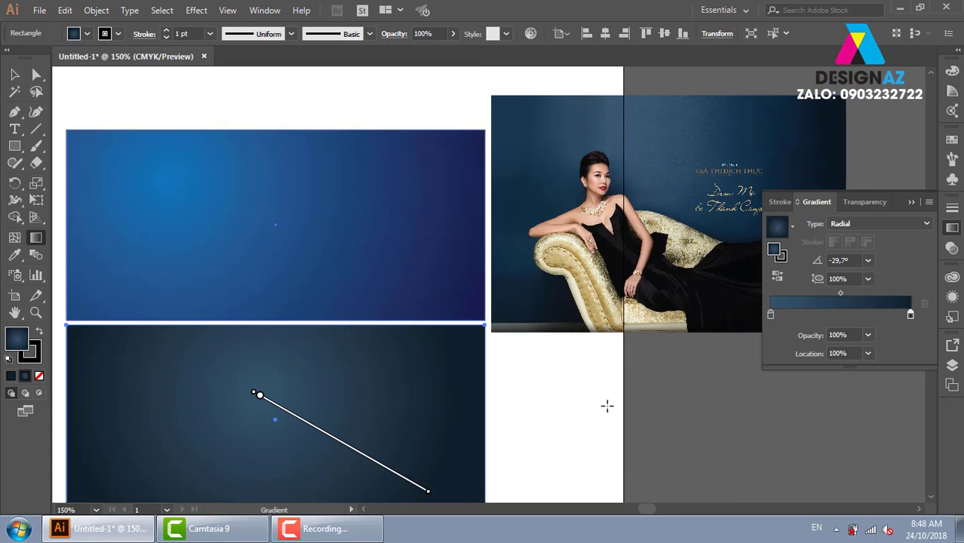
scroll(456, 388, "down", 2)
scroll(456, 388, "left", 1)
left_click_drag(483, 451, 456, 439)
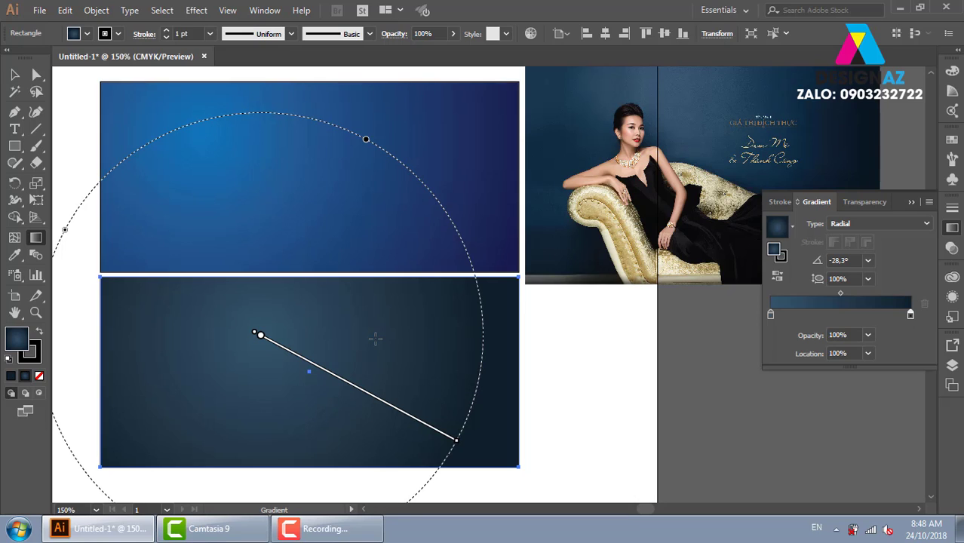
Alt-drag a copy of the top blue rectangle to its right
key("v")
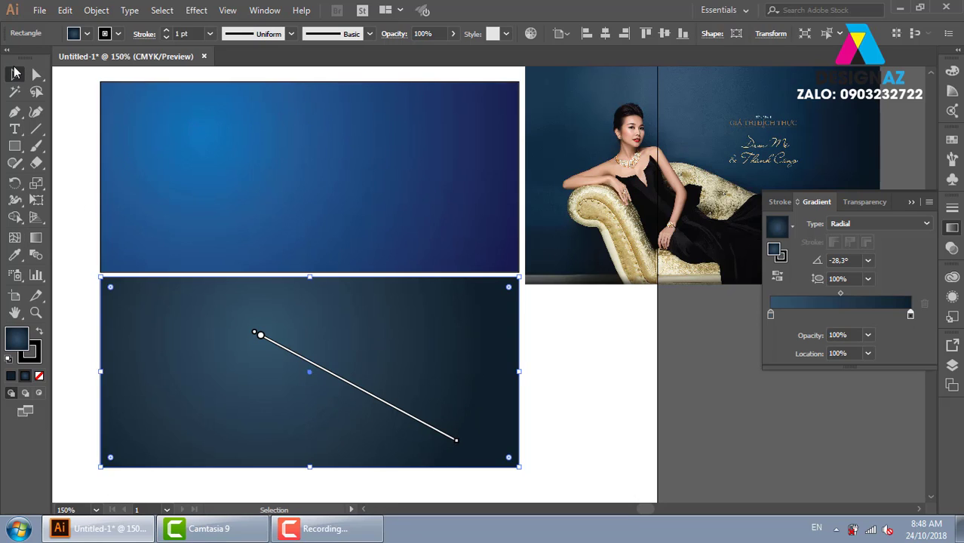
left_click(612, 182)
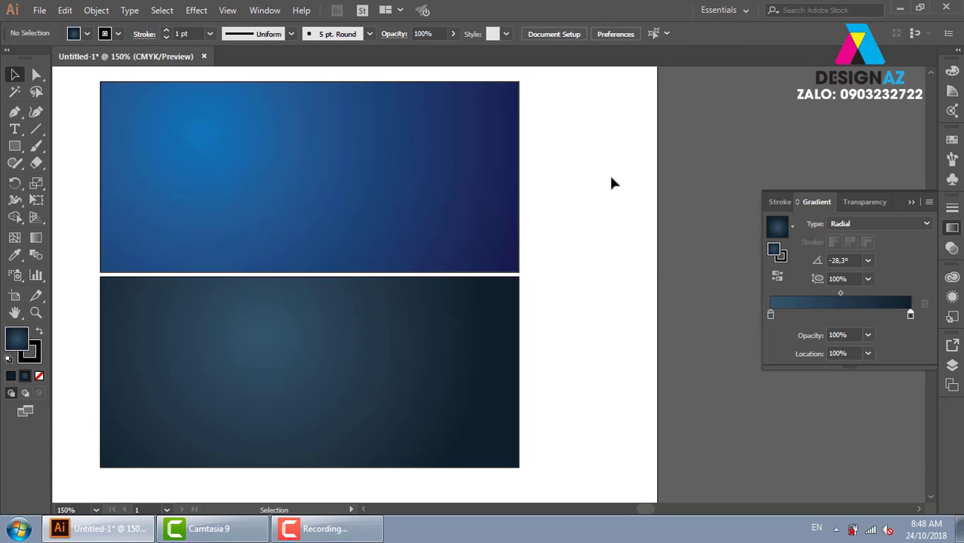
scroll(507, 224, "right", 3)
left_click(276, 180)
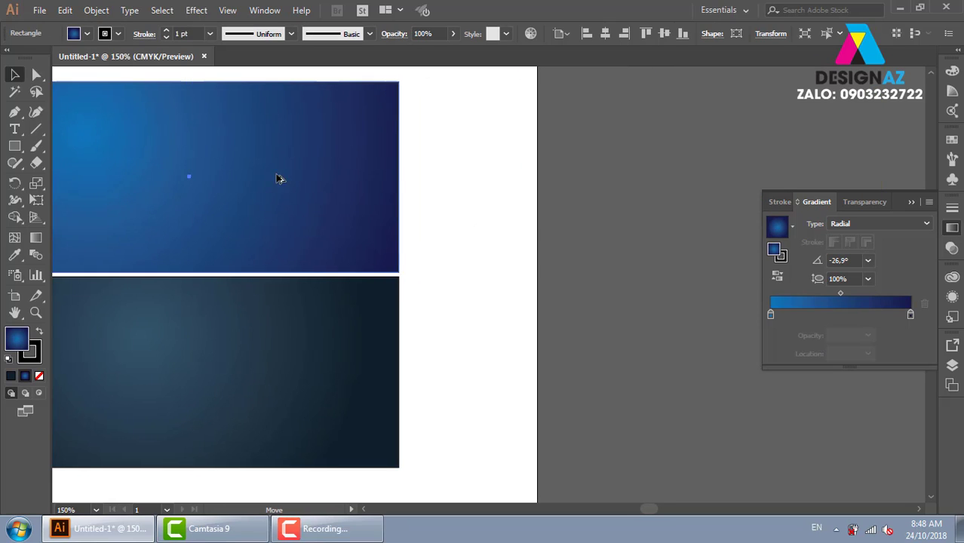
left_click_drag(276, 179, 555, 200)
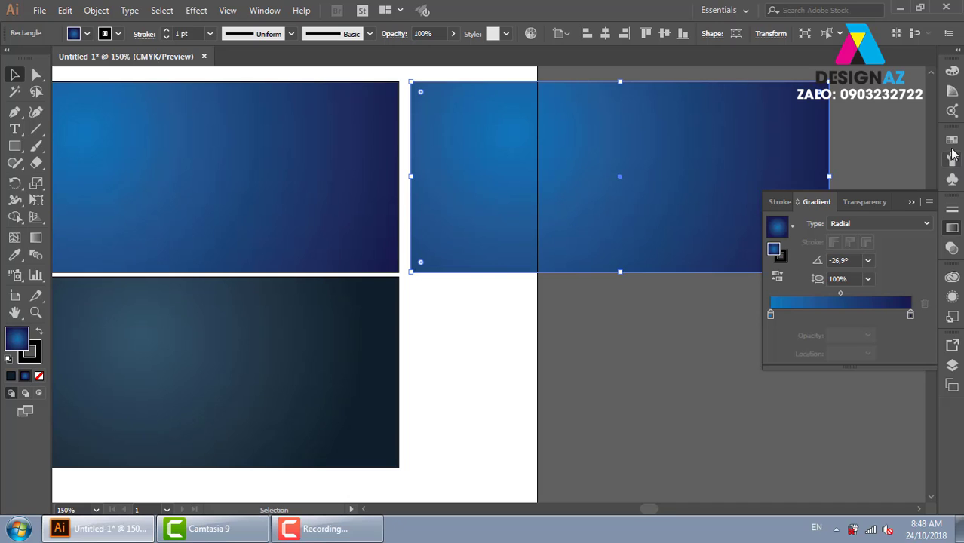
Fill the copy with the rainbow gradient from the Color Combinations library, then close the library
left_click(952, 156)
left_click(784, 310)
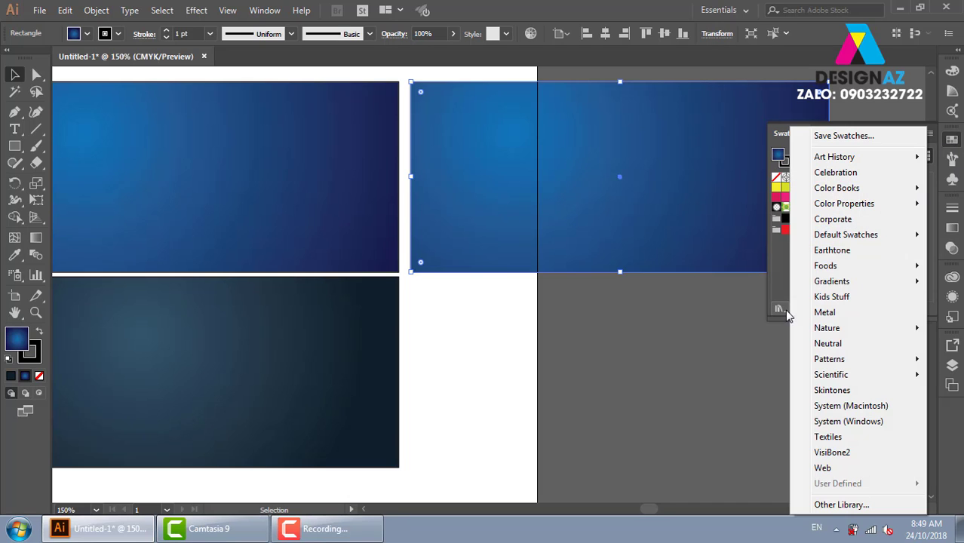
mouse_move(831, 281)
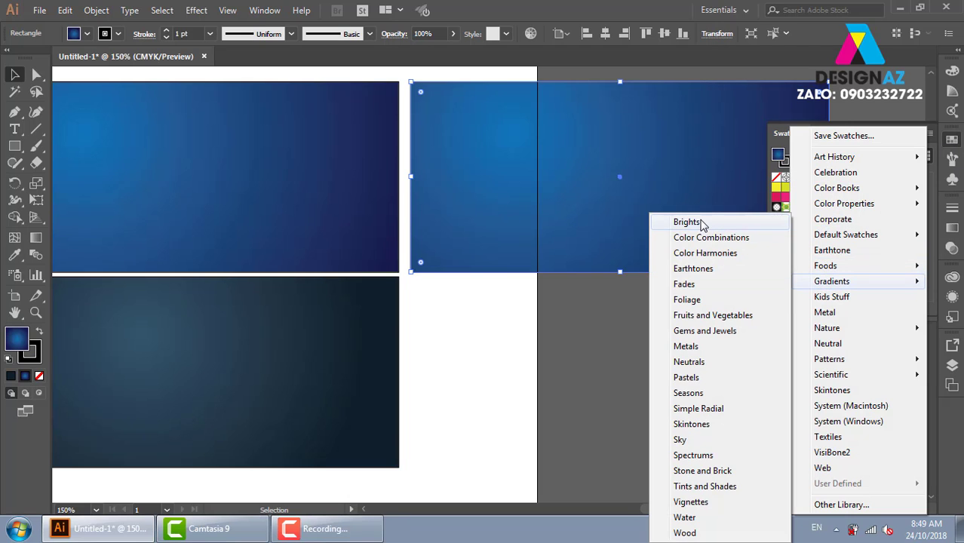
left_click(700, 224)
left_click(567, 181)
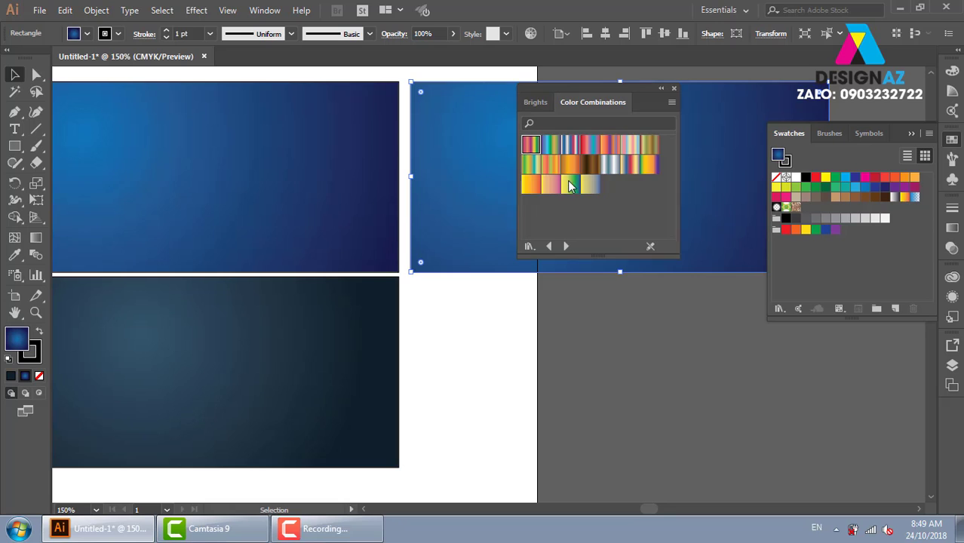
left_click(551, 144)
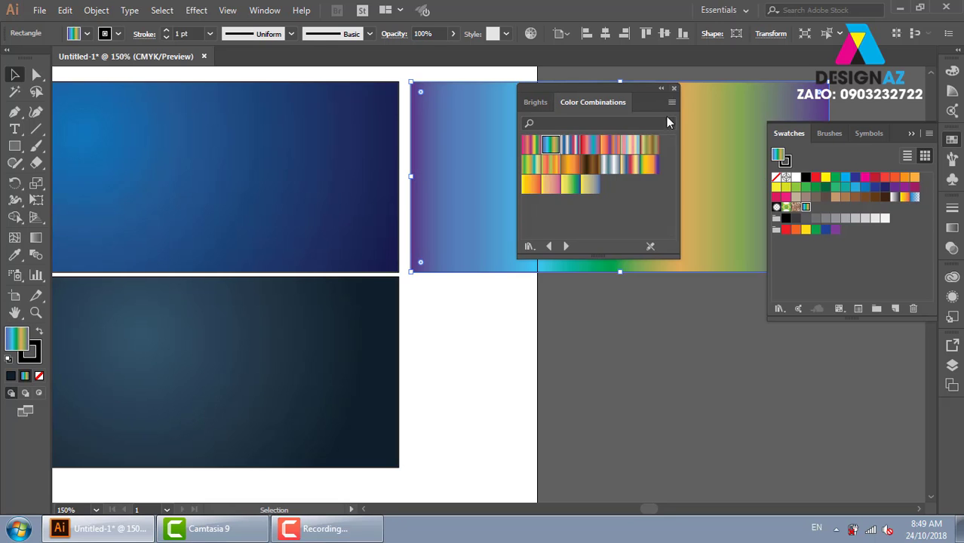
left_click(673, 88)
left_click(634, 345)
left_click_drag(537, 315, 507, 320)
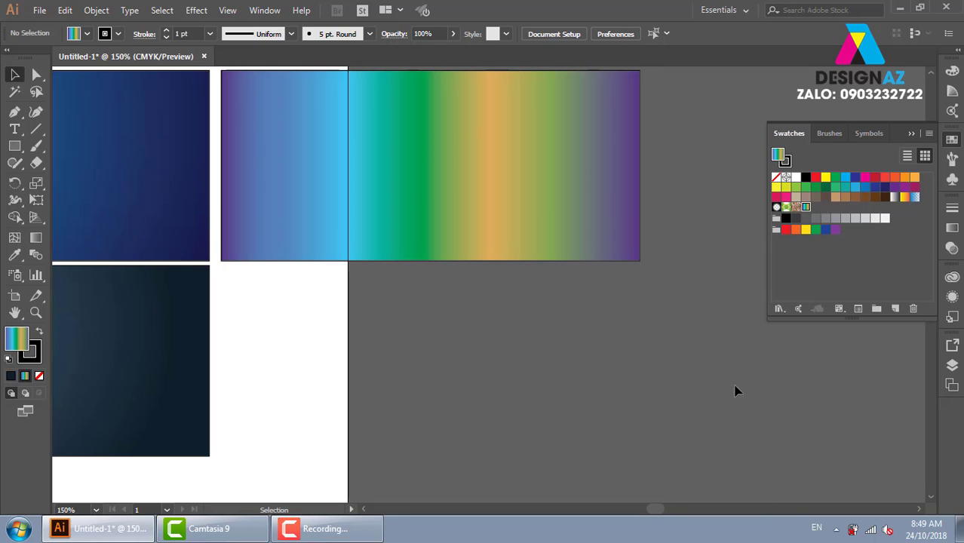
Type 'Graphic', scale it to about 66 pt and move it onto the rainbow rectangle
key("t")
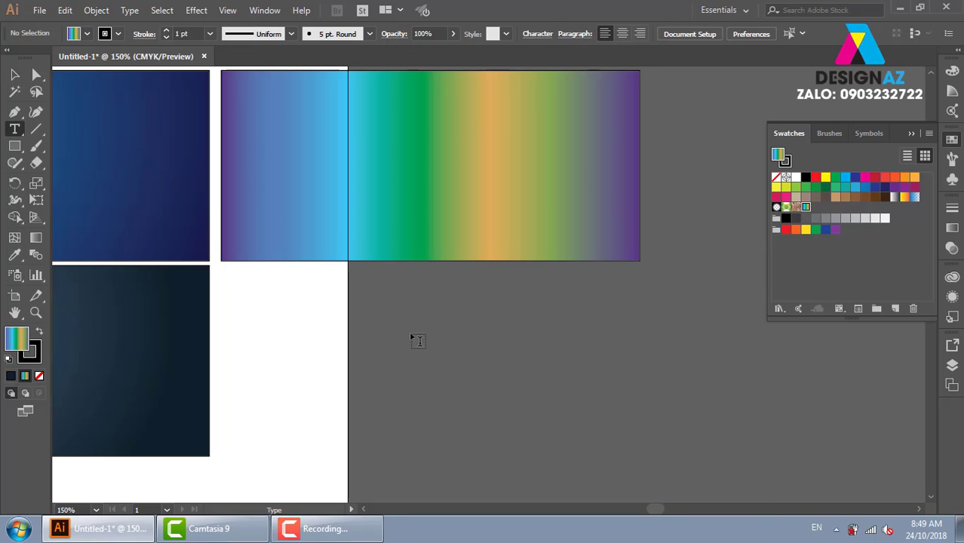
left_click(411, 333)
type("Gr")
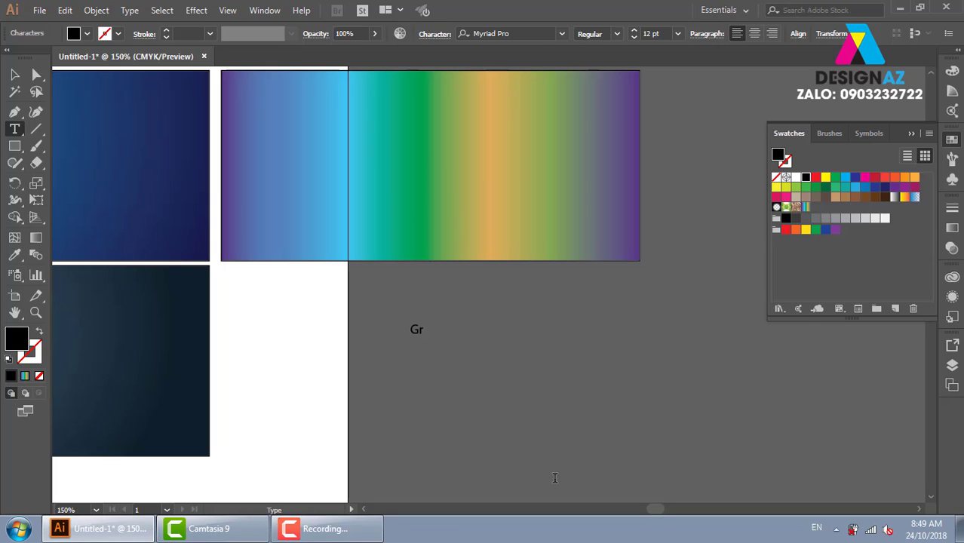
type("aphic")
left_click(14, 74)
left_click_drag(454, 323, 544, 254)
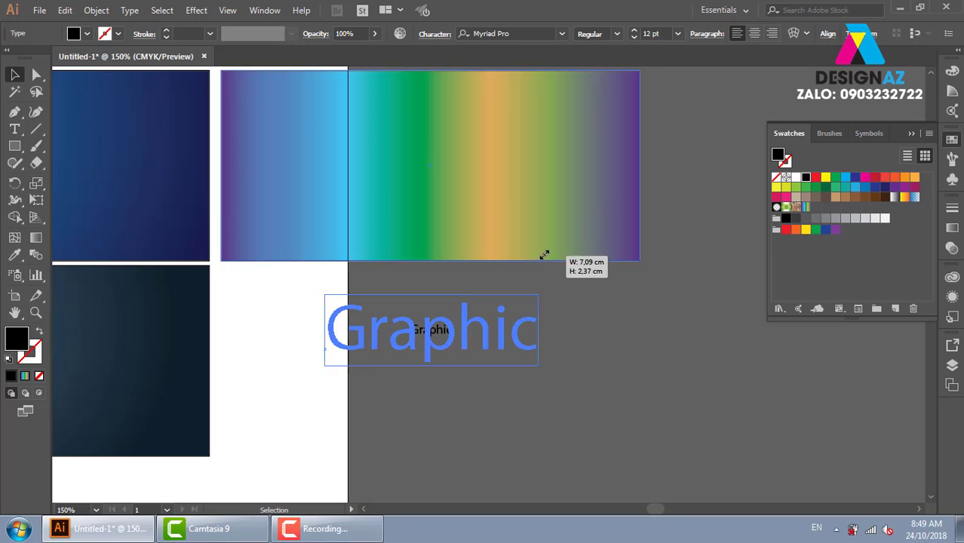
left_click_drag(461, 352, 473, 179)
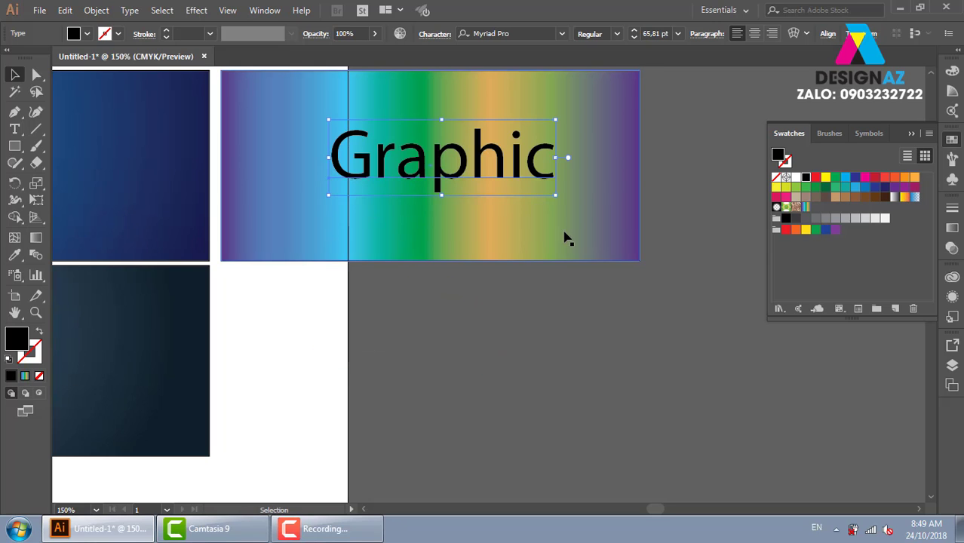
Set 'Graphic' to Bold and tighten its letter spacing
left_click(616, 34)
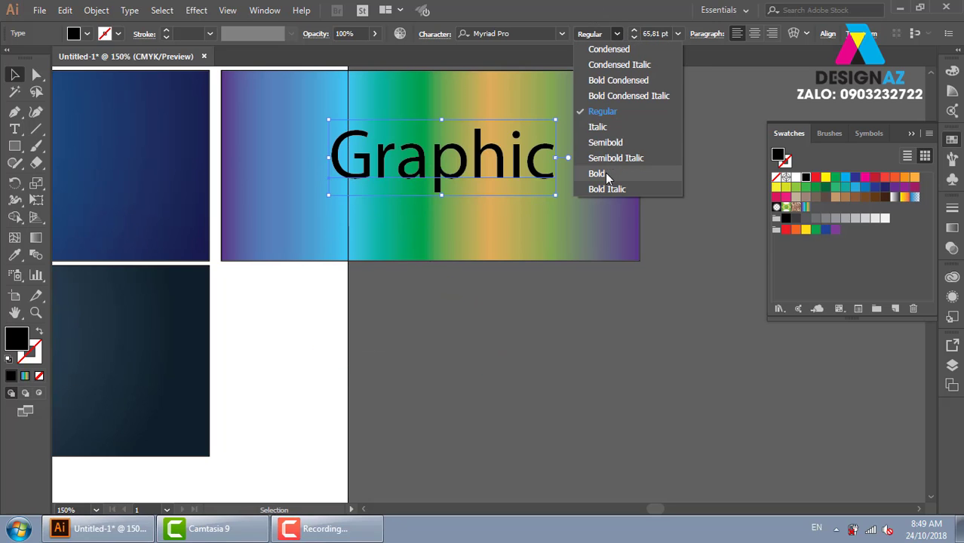
left_click(608, 175)
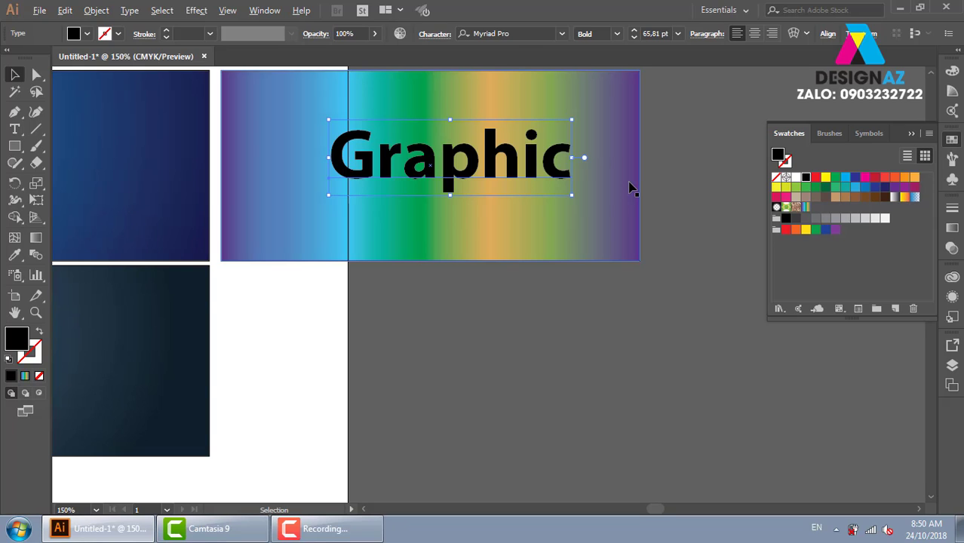
key("alt+Left")
key("alt+Left")
key("alt+Left")
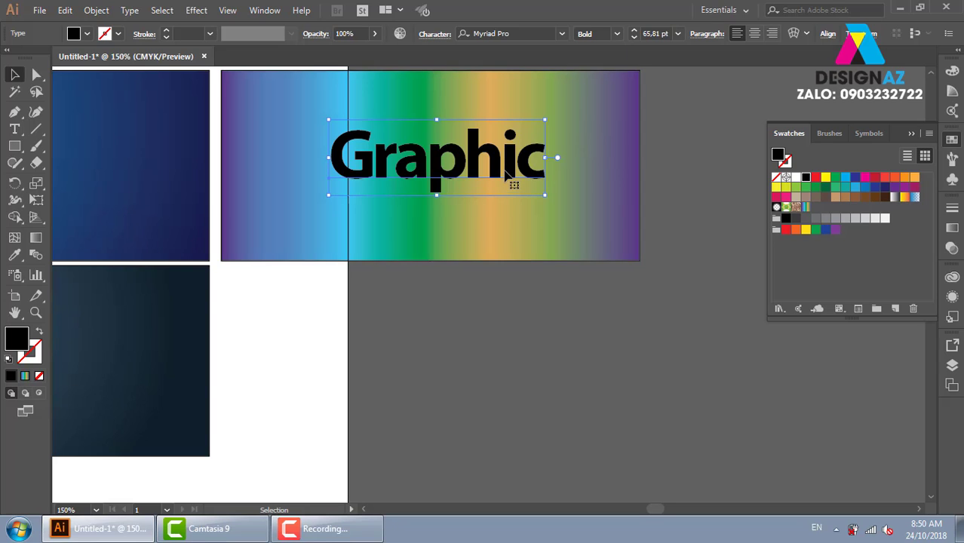
Select the rainbow rectangle and the 'Graphic' text together, undoing an accidental rectangle move
left_click(699, 146)
left_click(520, 172)
left_click(634, 151)
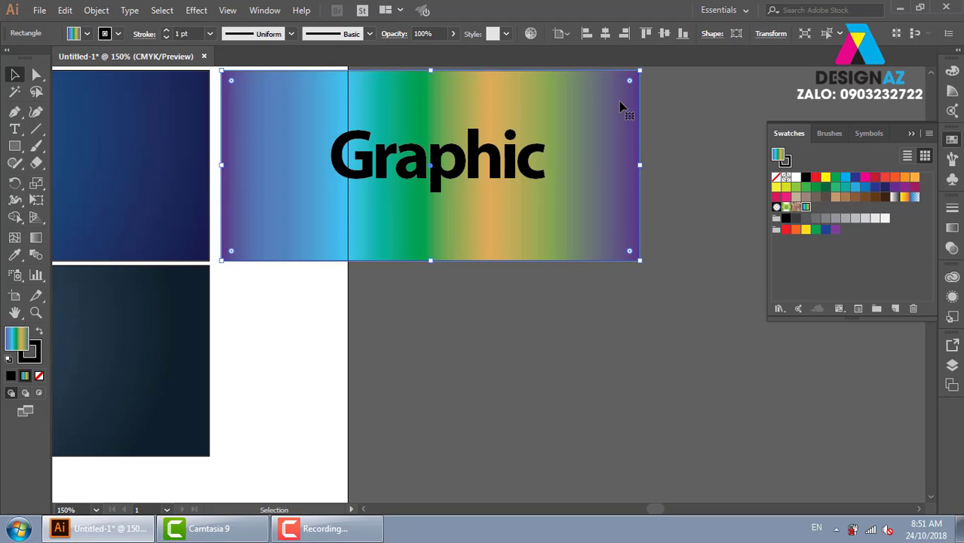
left_click(675, 134)
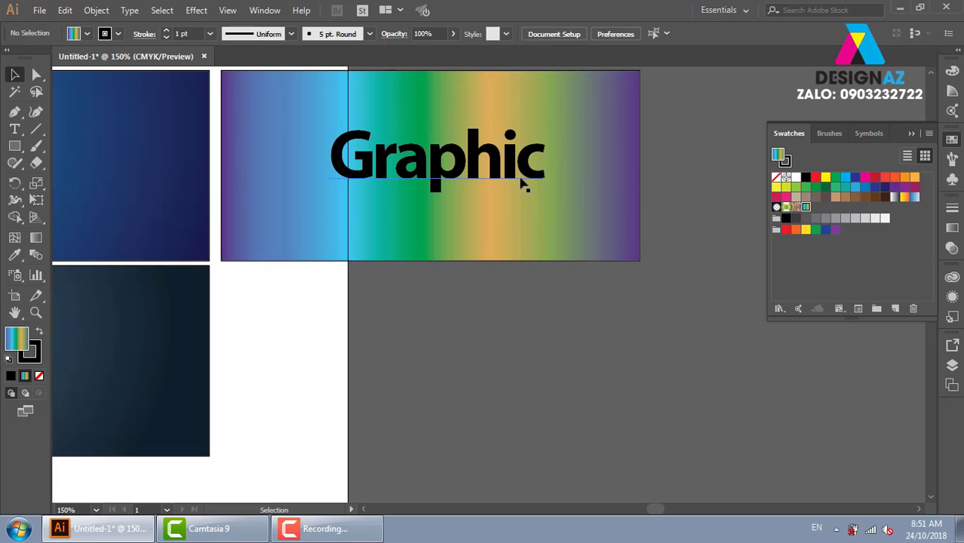
left_click(520, 183)
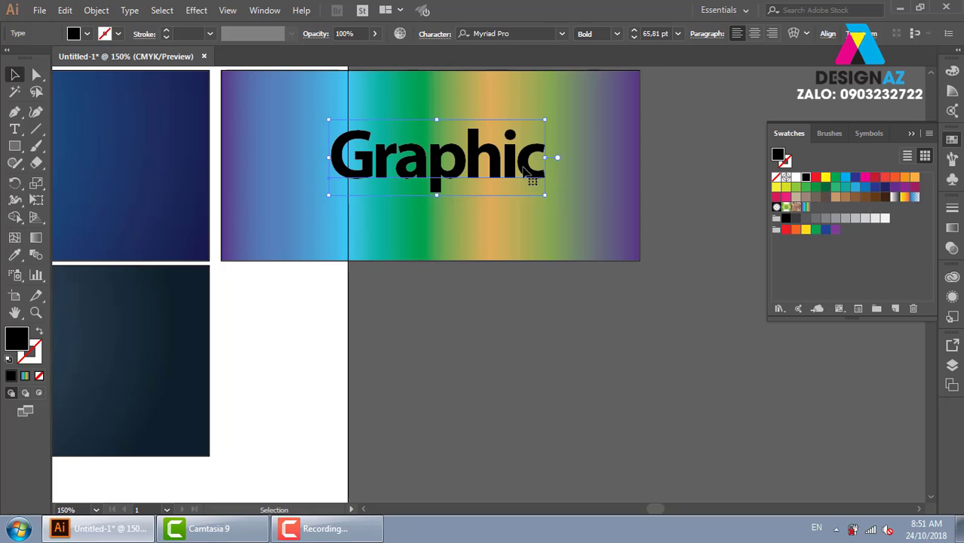
left_click(613, 158)
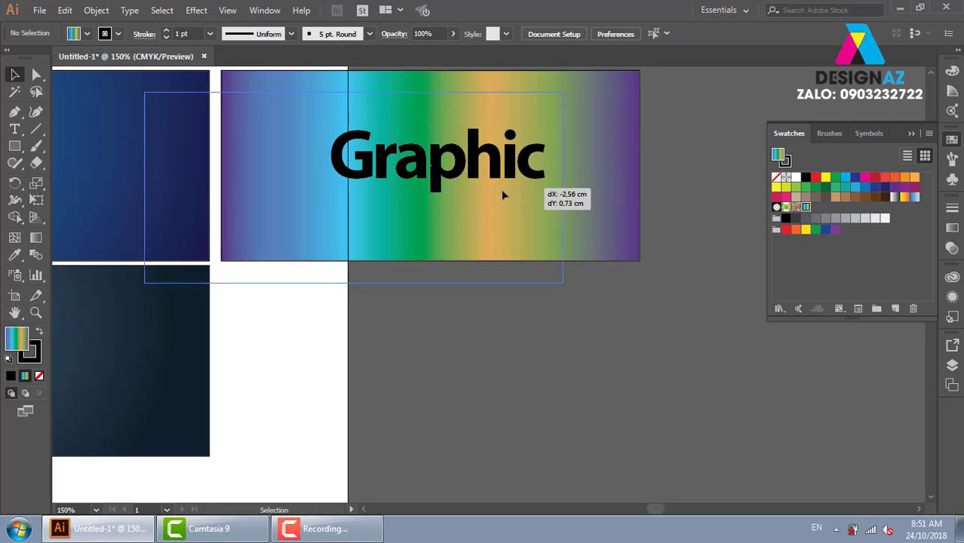
left_click_drag(581, 170, 469, 200)
key("ctrl+z")
key("ctrl+a")
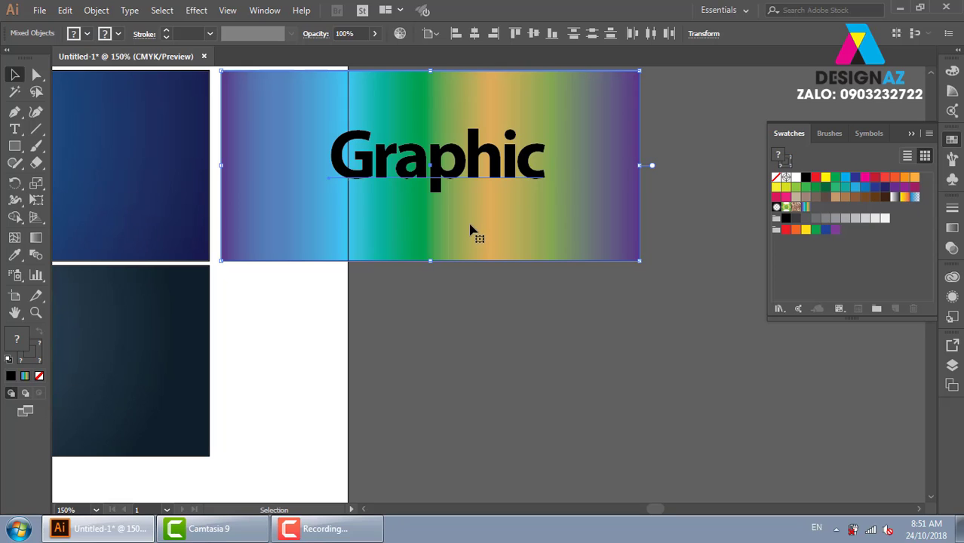
Make a clipping mask with Ctrl+7 so the 'Graphic' letters show the rainbow gradient
key("ctrl+7")
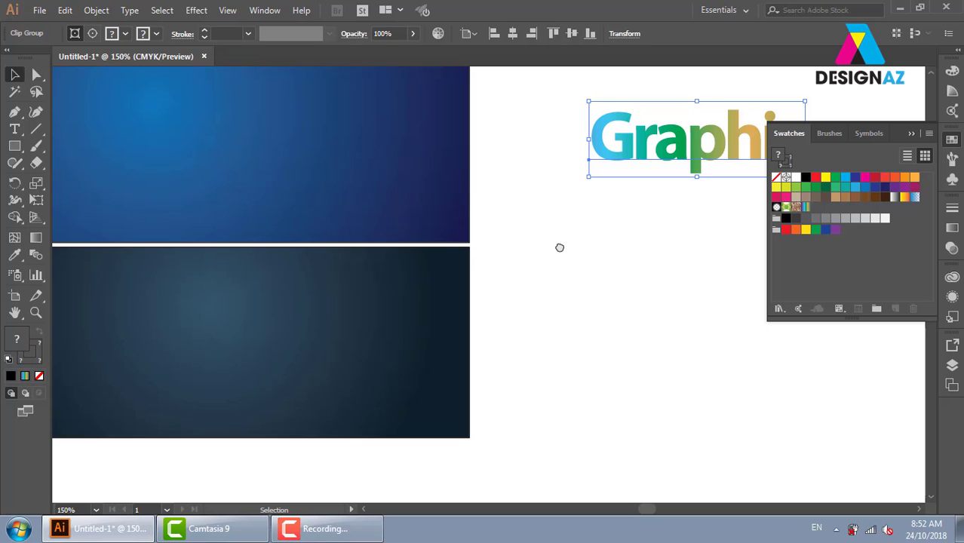
Release the 'Graphic' clipping mask with Alt+Ctrl+7 to restore the full rainbow rectangle
left_click_drag(510, 344, 573, 308)
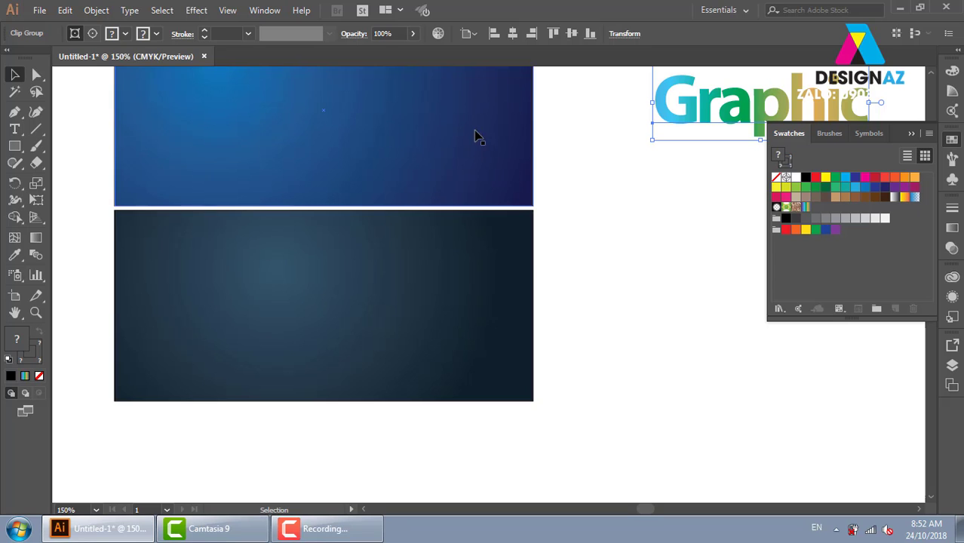
key("ctrl+alt+7")
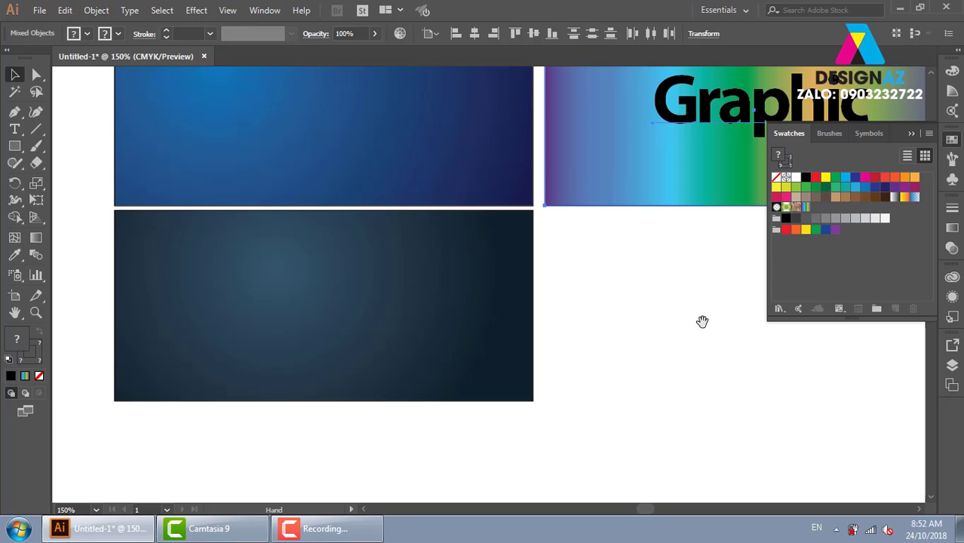
left_click_drag(701, 321, 366, 307)
left_click_drag(533, 134, 572, 262)
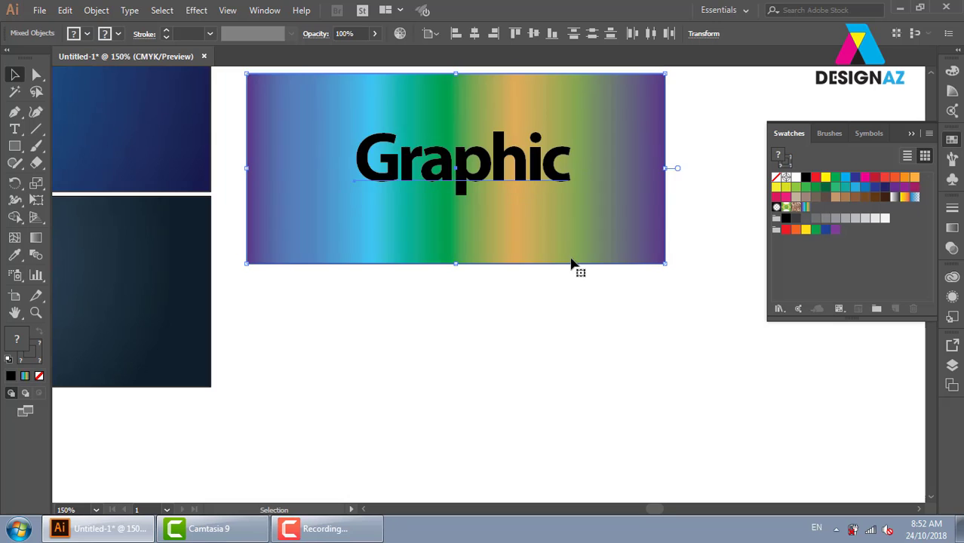
key("ctrl+z")
Drag the black 'Graphic' text off the rectangle and delete it
left_click(592, 323)
left_click_drag(526, 120, 580, 235)
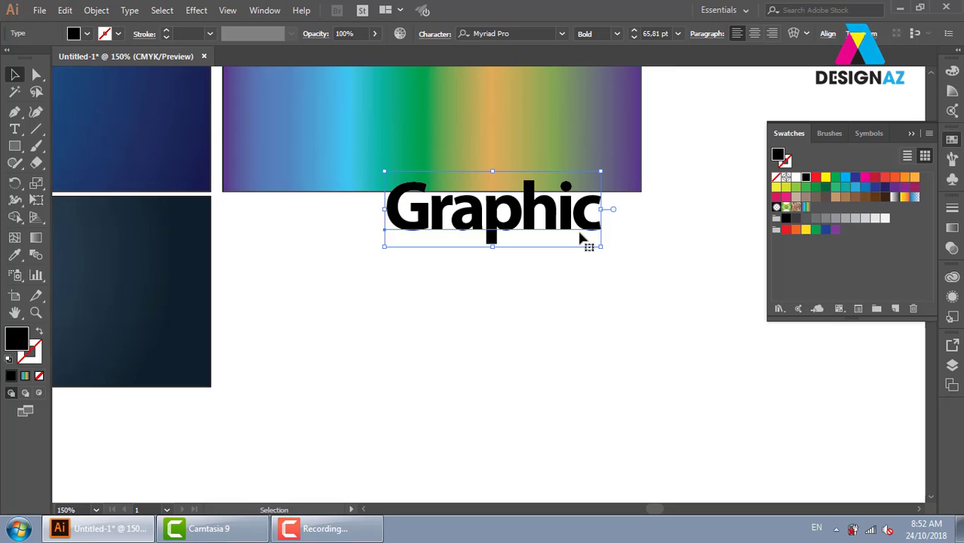
key("Delete")
Zoom out and check the top blue, rainbow and bottom dark rectangles
key("ctrl+minus")
key("ctrl+minus")
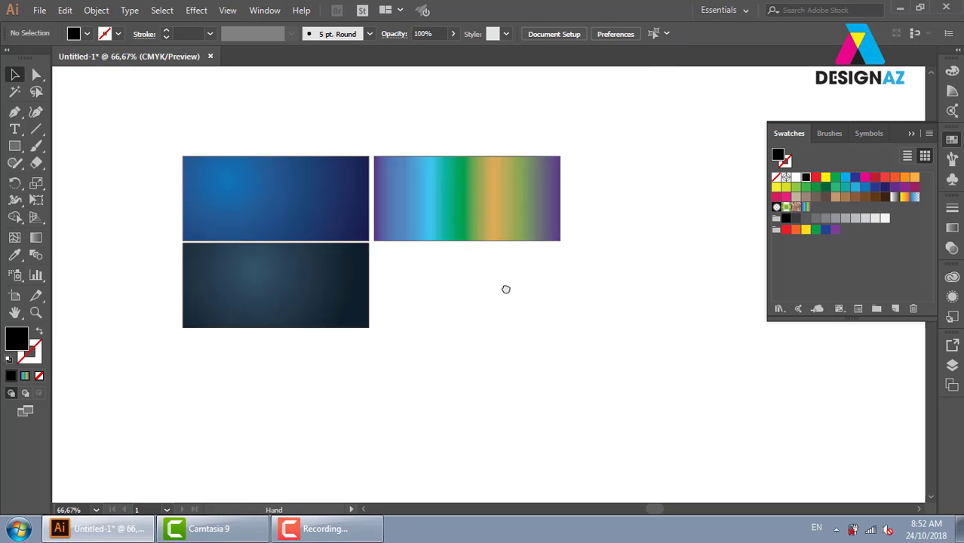
left_click(320, 178)
left_click(458, 183)
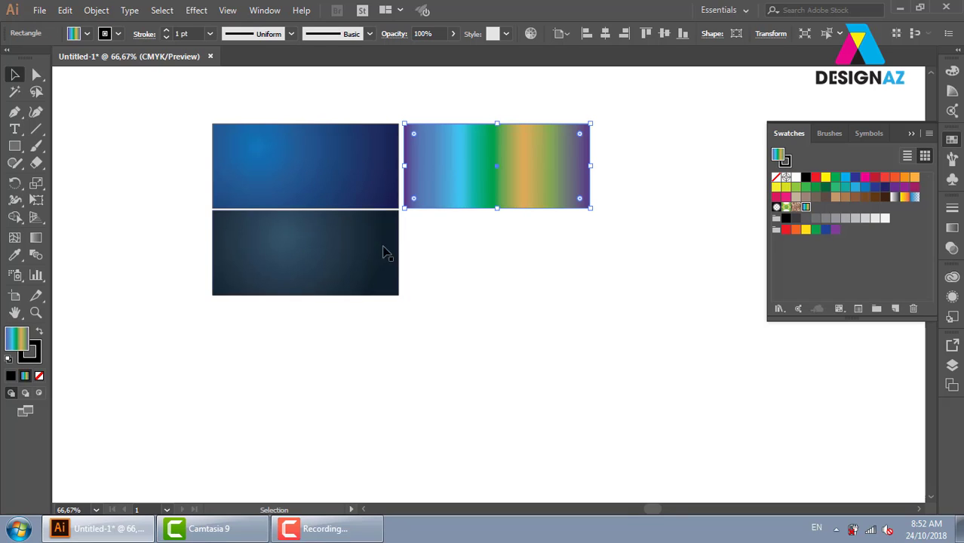
left_click(300, 286)
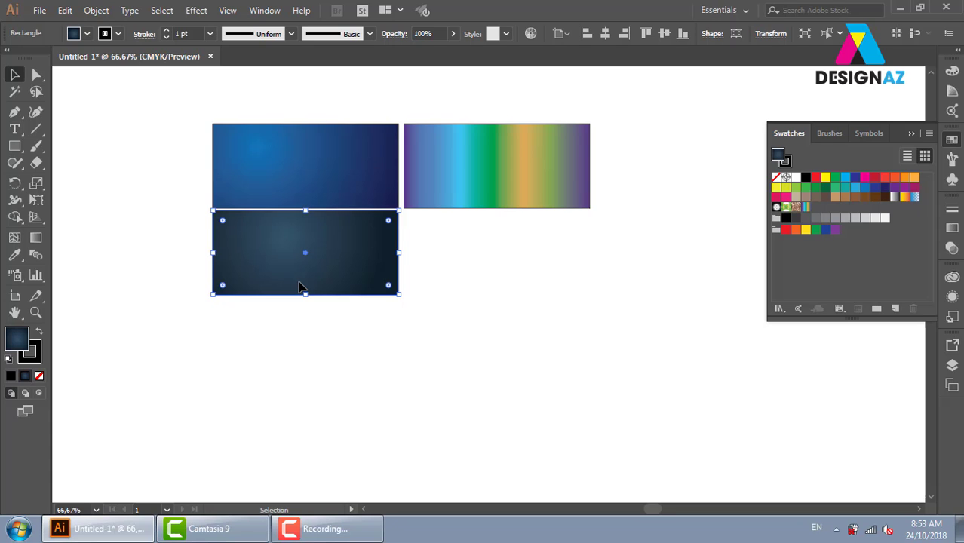
Duplicate the dark navy radial rectangle into the empty right slot and zoom in to 150%
scroll(447, 285, "down", 1)
left_click_drag(207, 316, 588, 151)
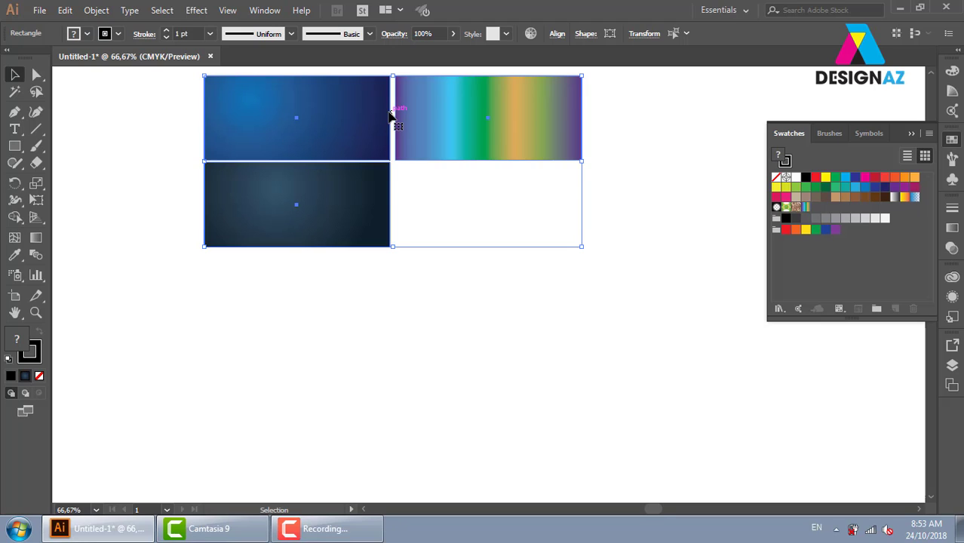
left_click(544, 273)
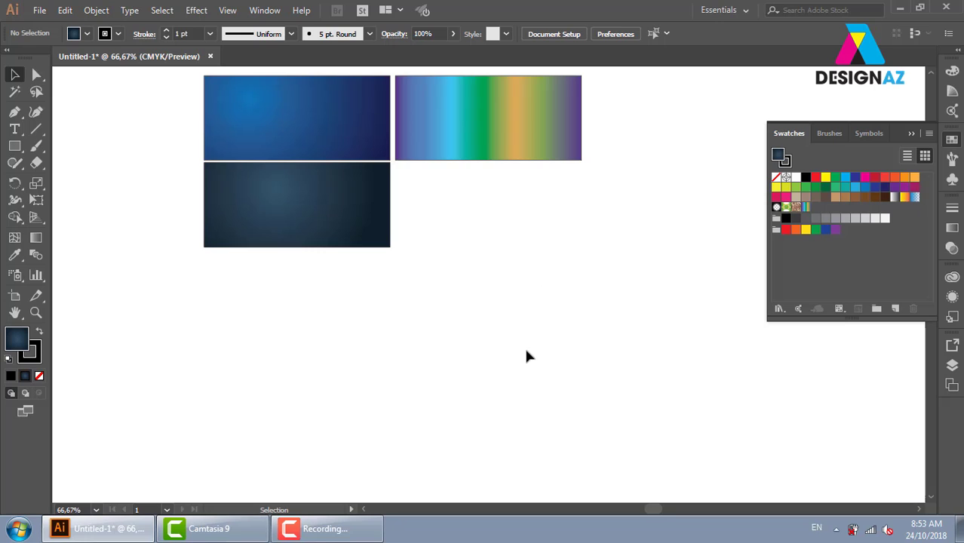
mouse_move(280, 226)
left_mouse_down()
mouse_move(498, 225)
mouse_move(475, 227)
mouse_move(529, 377)
left_mouse_up()
left_click(522, 280)
key("ctrl+plus")
key("ctrl+plus")
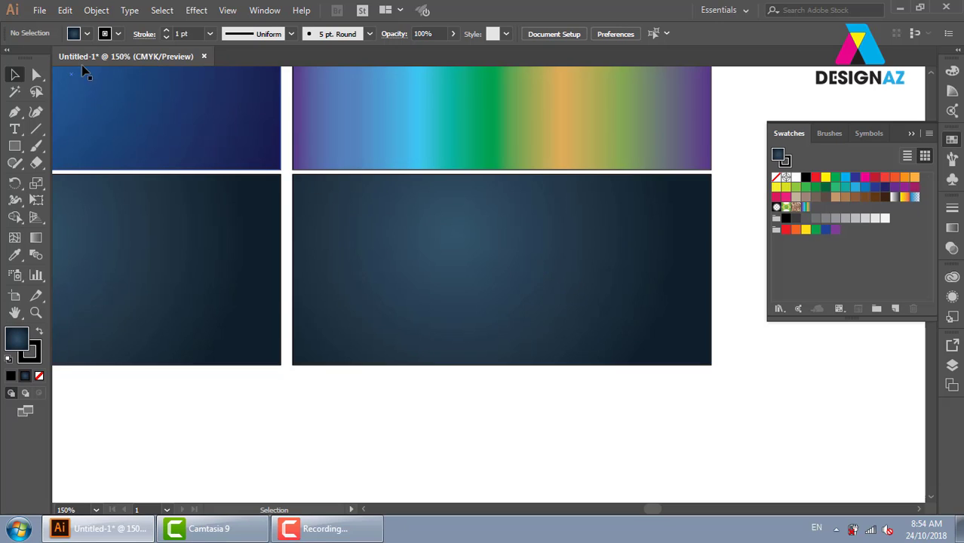
Place homepage-1920x1280-CAO on the dark rectangle, sized out from its top-left corner
left_click(41, 11)
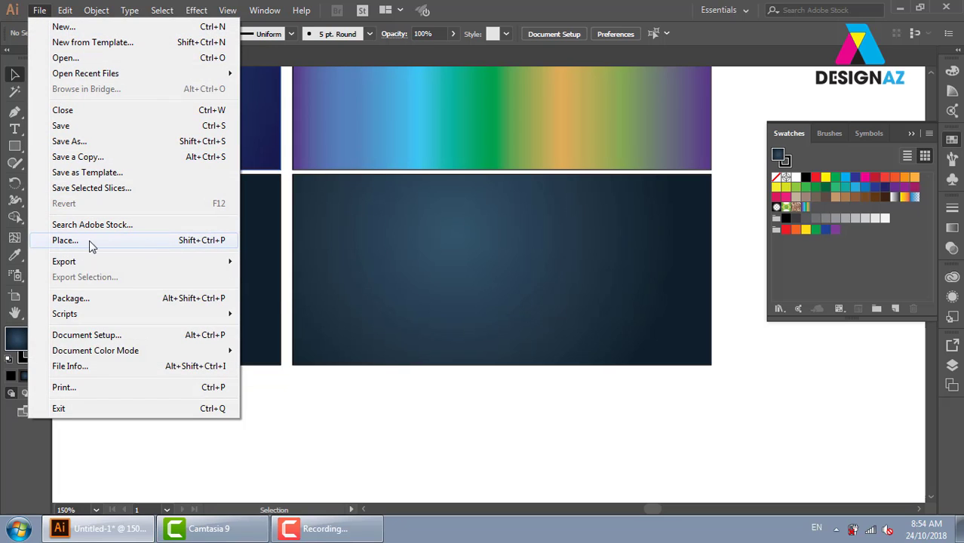
left_click(150, 242)
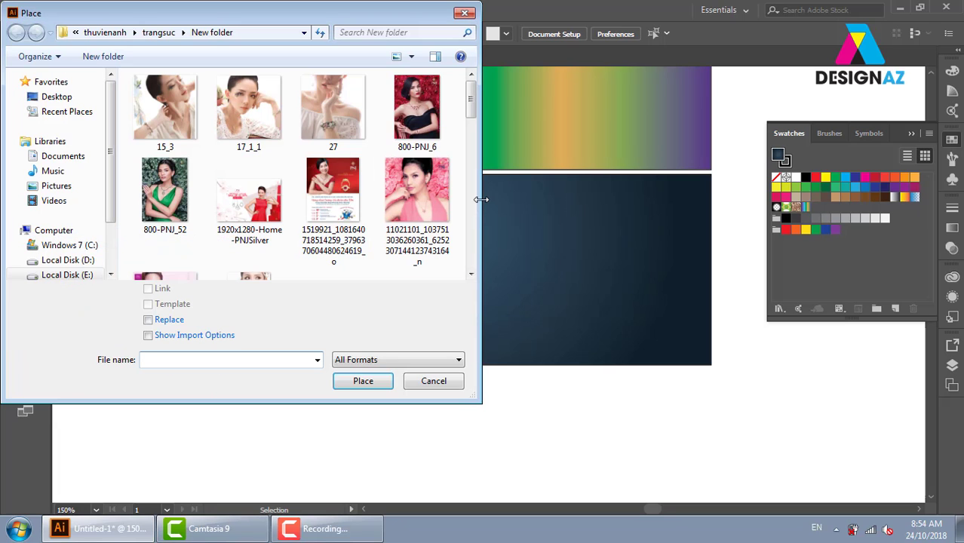
left_click_drag(469, 110, 454, 195)
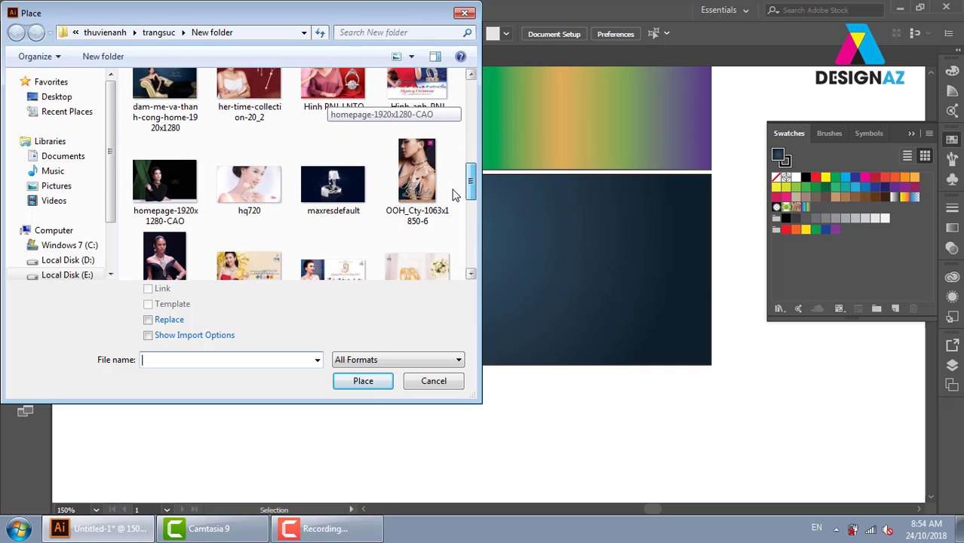
left_click(166, 187)
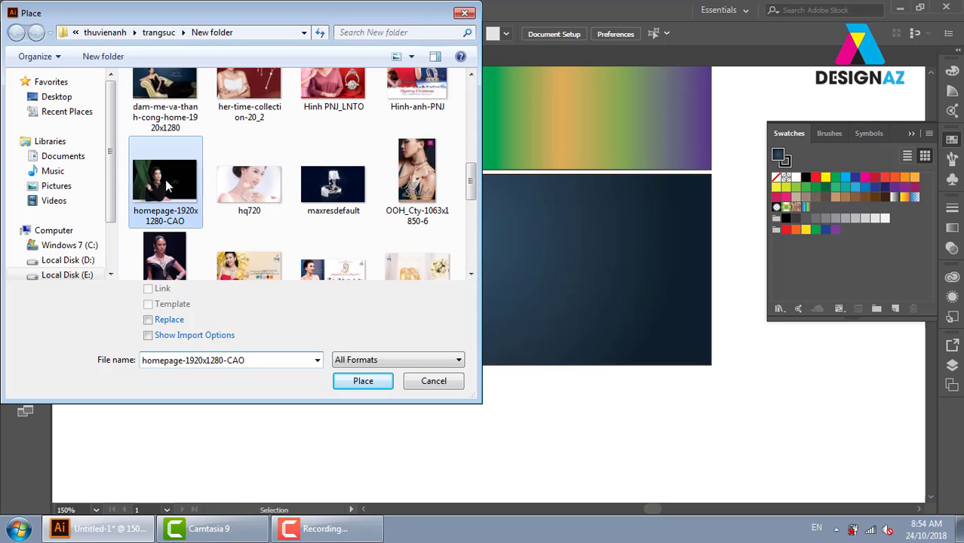
left_click(363, 381)
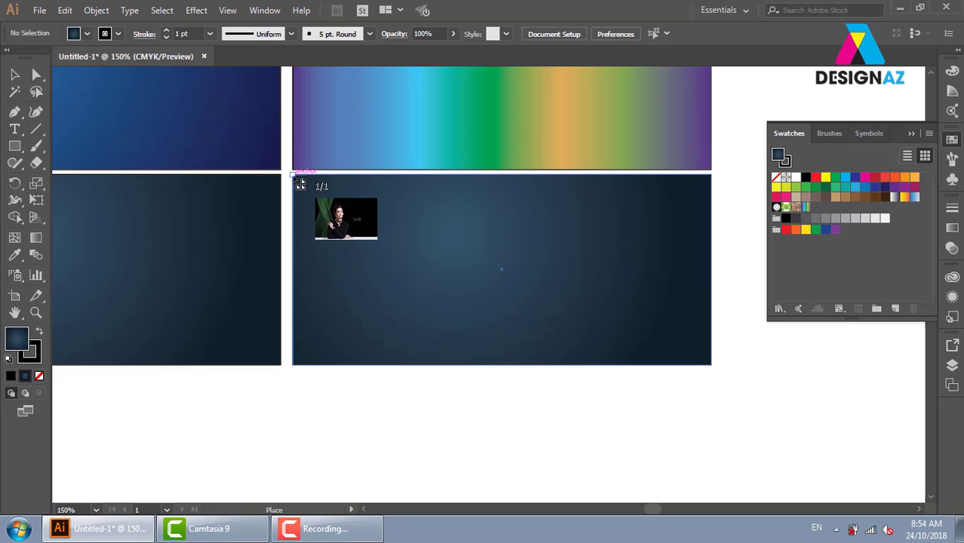
left_click_drag(293, 175, 593, 370)
left_click(573, 411)
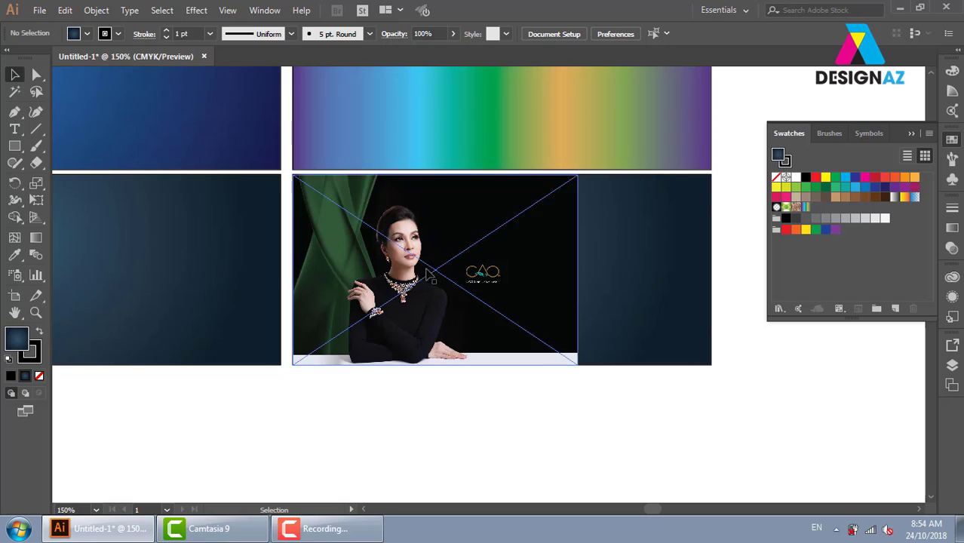
left_click(525, 316)
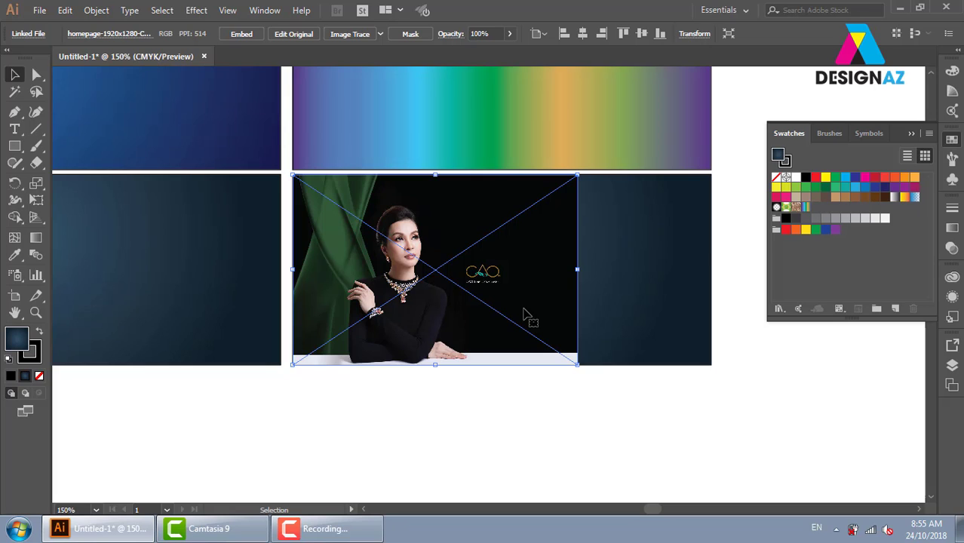
left_click(541, 369)
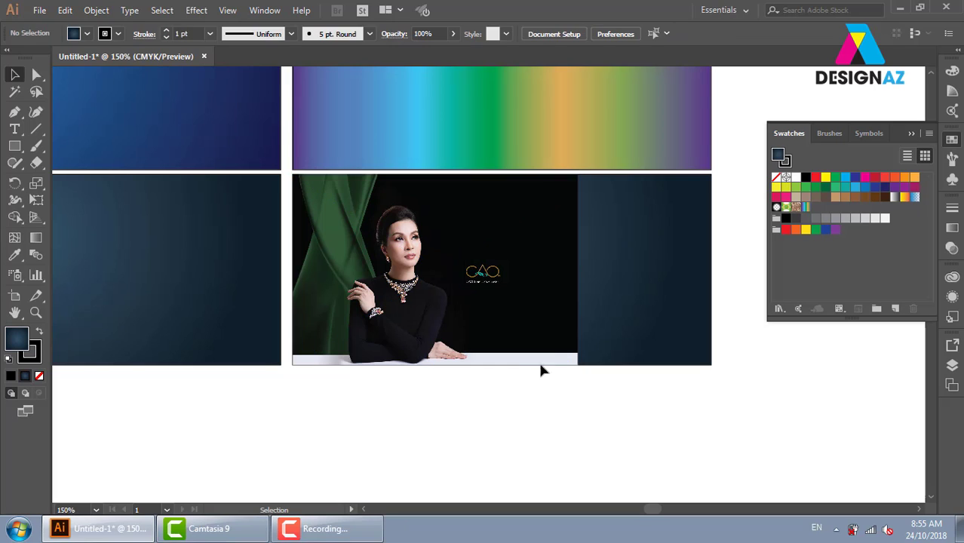
left_click(524, 317)
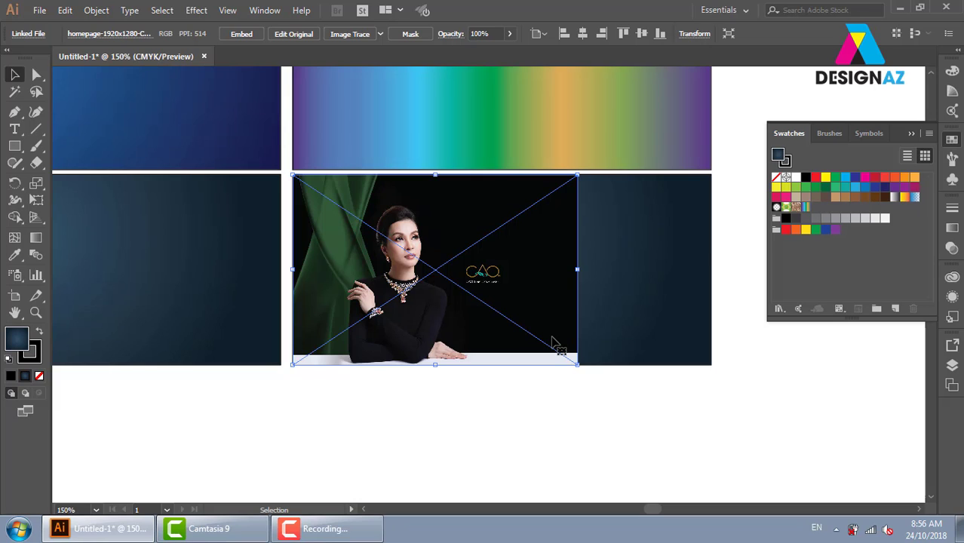
left_click(717, 389)
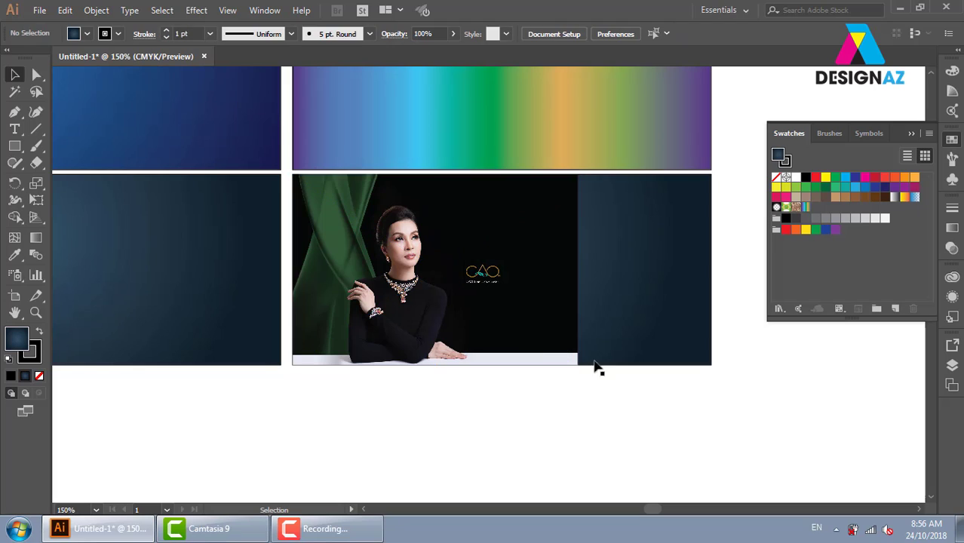
left_click(520, 296)
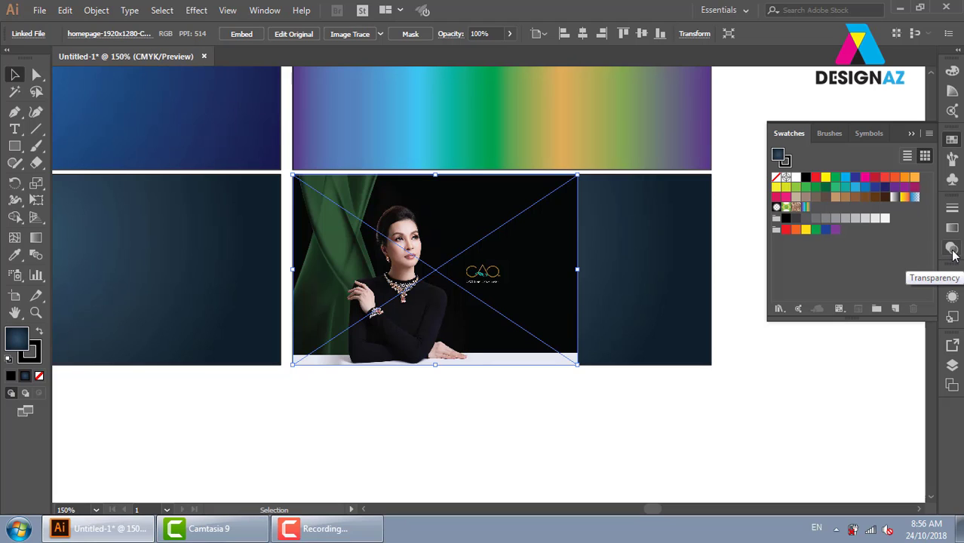
Create an opacity mask on the CAO photo with Clip unchecked
left_click(951, 251)
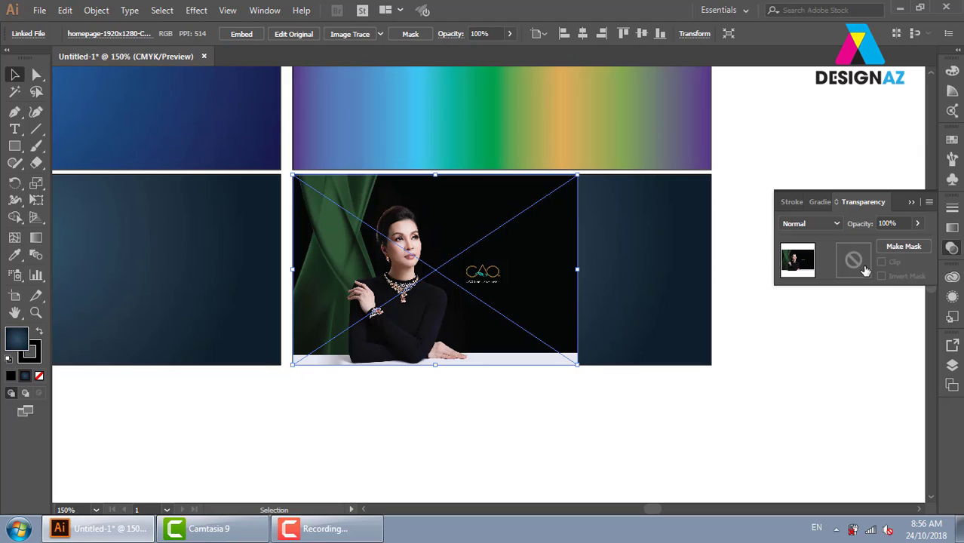
double_click(864, 268)
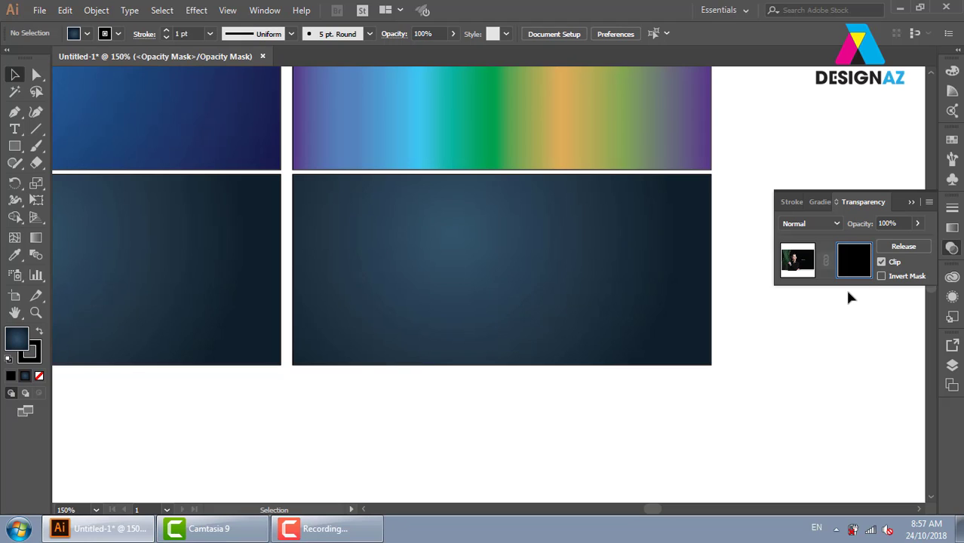
left_click(881, 262)
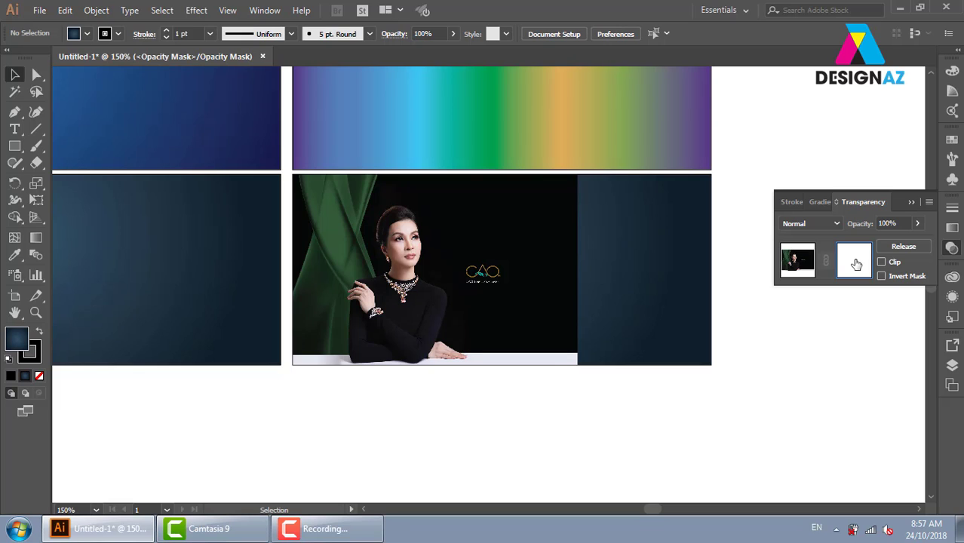
Release the mask, then recreate the opacity mask on the photo without clipping
left_click(902, 246)
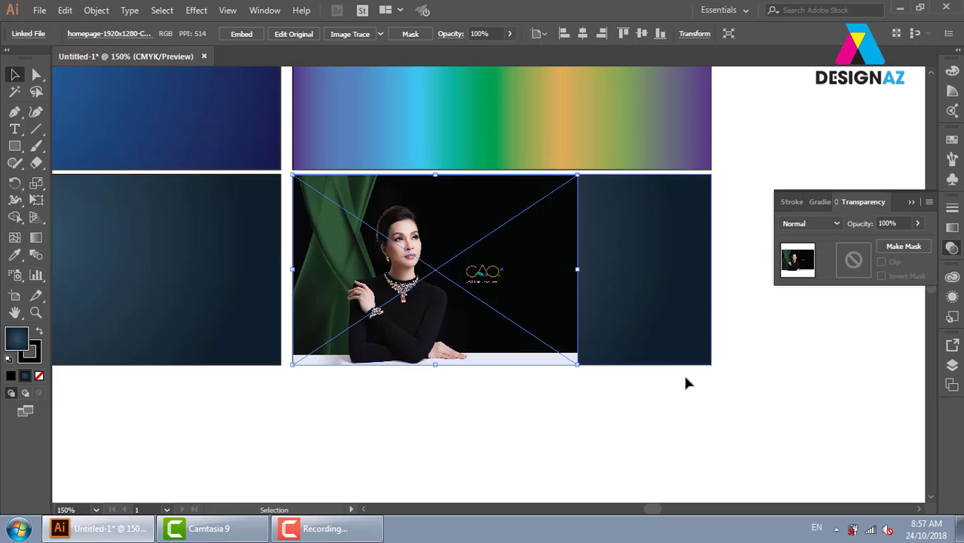
left_click(686, 383)
left_click(399, 236)
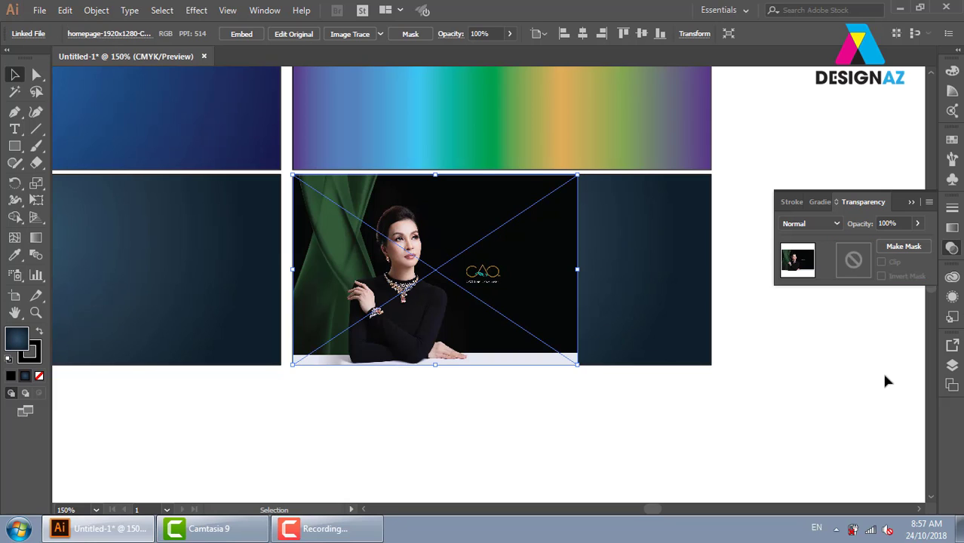
double_click(852, 261)
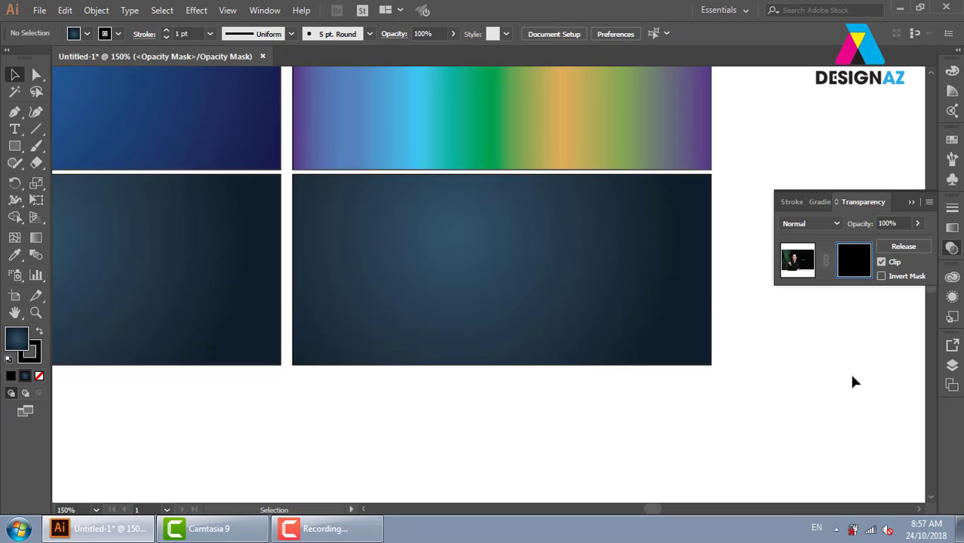
left_click(881, 262)
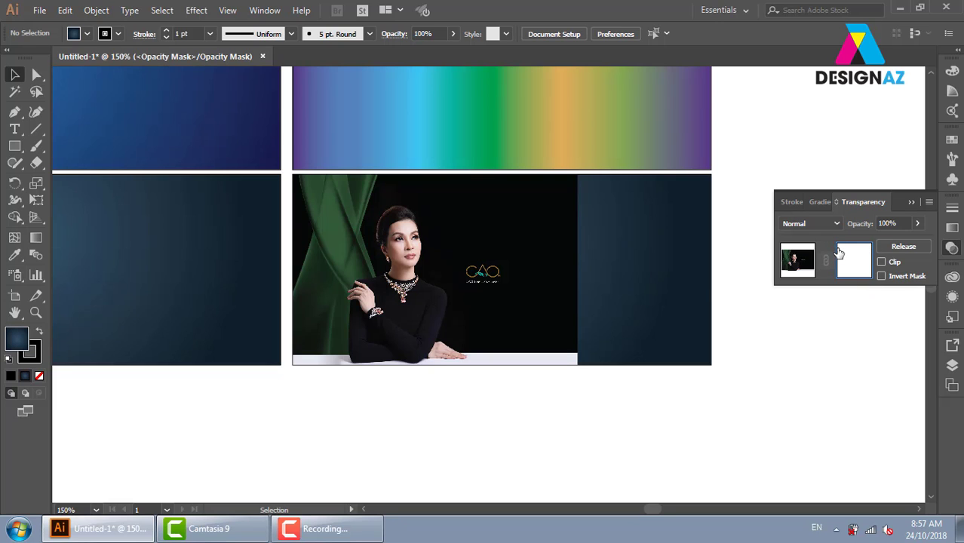
Draw a white, stroke-free rectangle over the woman's face inside the opacity mask
key("ctrl+plus")
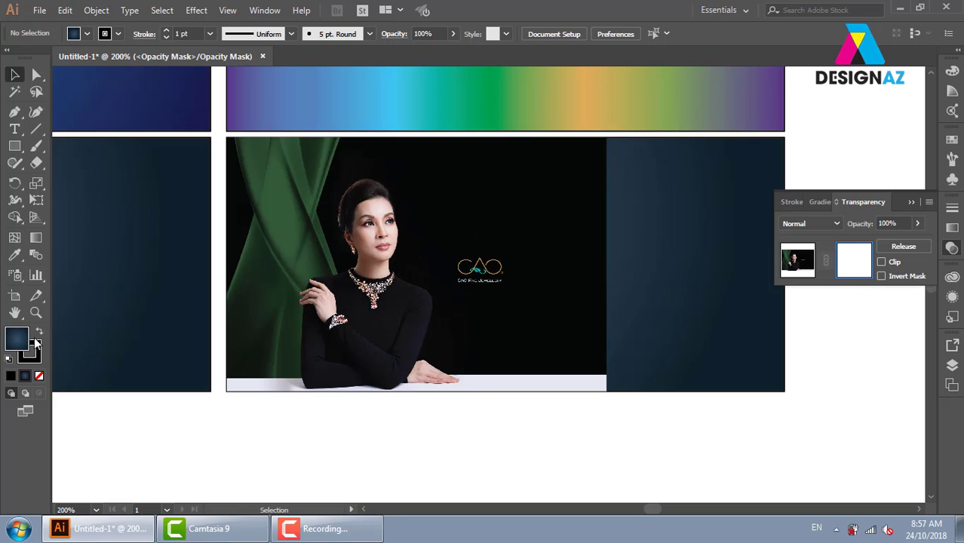
double_click(21, 339)
left_click(468, 90)
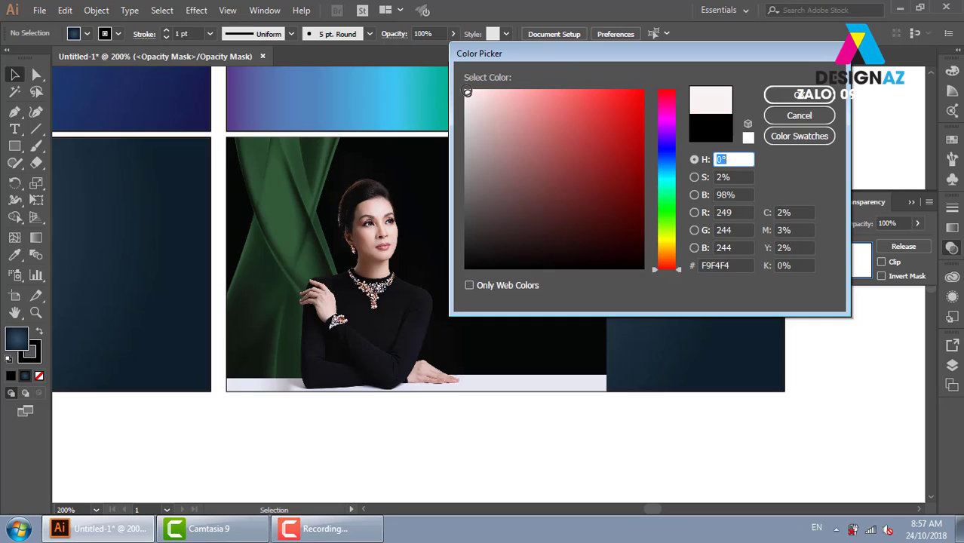
left_click(784, 96)
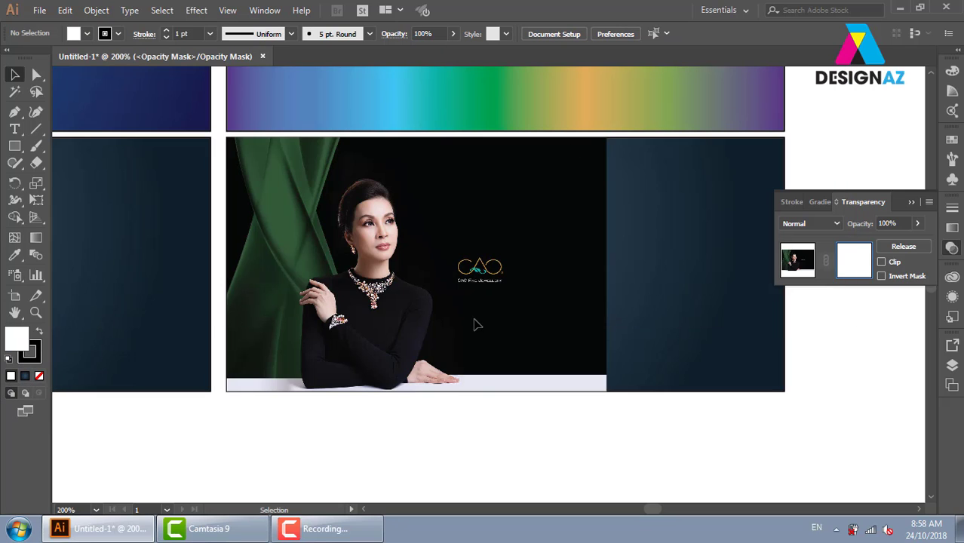
left_click(14, 146)
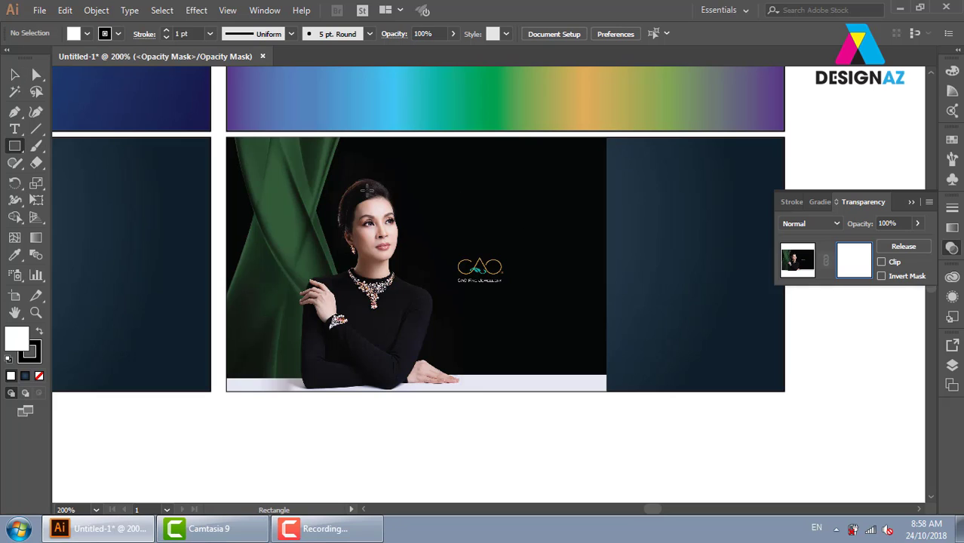
left_click_drag(349, 184, 470, 303)
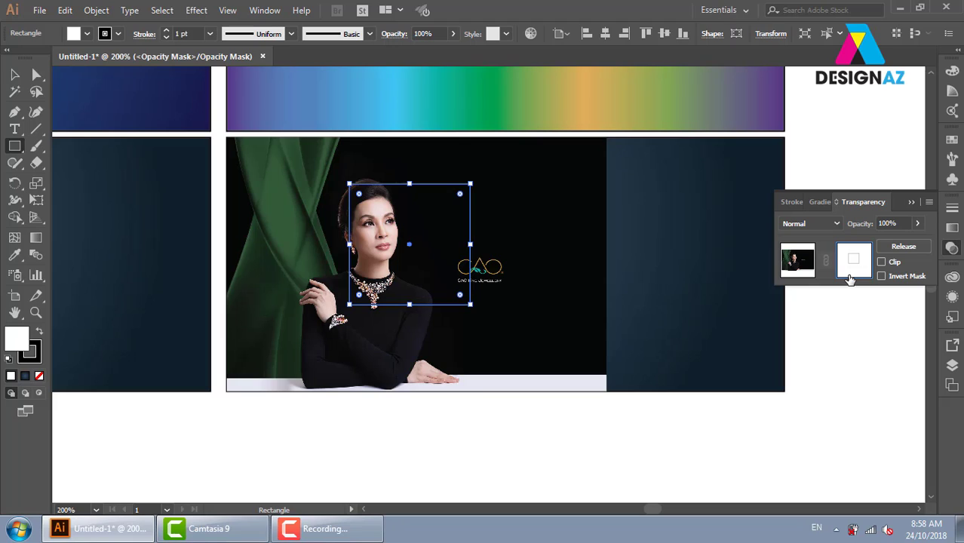
key("x")
key("slash")
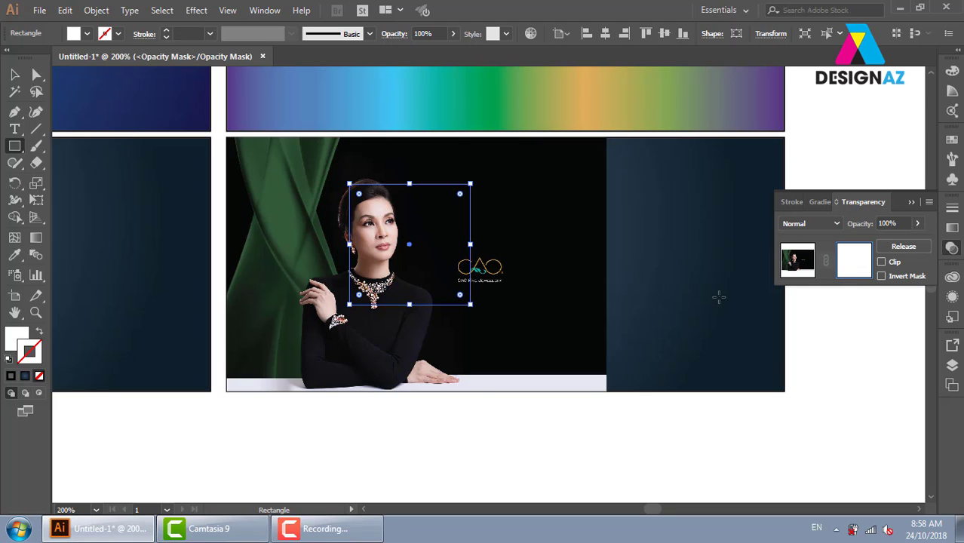
key("x")
Shrink the mask rectangle and shift it right, off the face toward the CAO logo
left_click(14, 74)
left_click(563, 428)
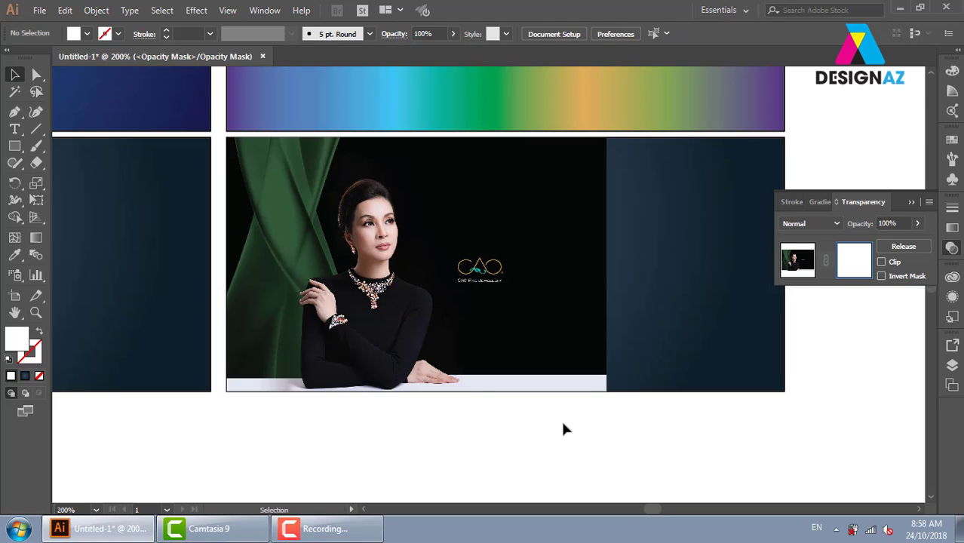
left_click(449, 304)
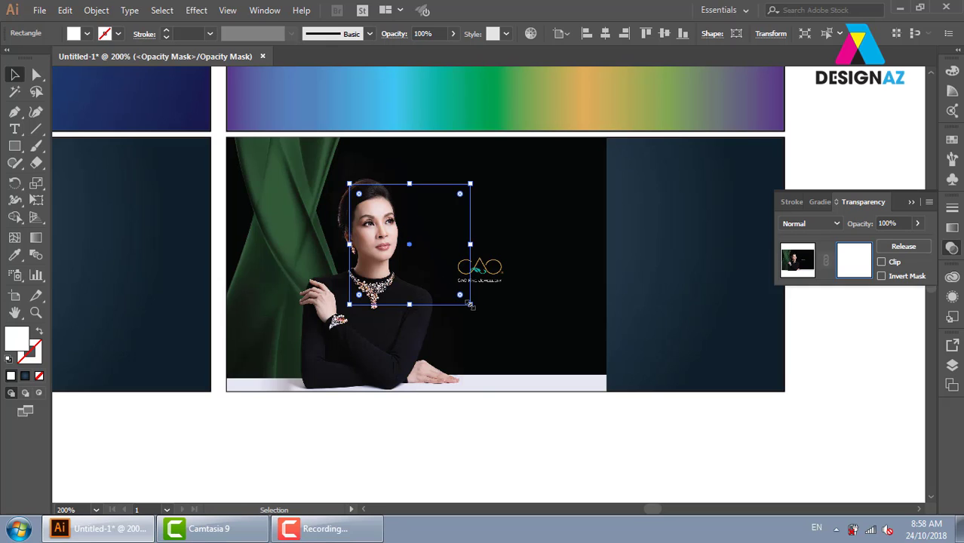
left_click_drag(470, 305, 434, 266)
left_click_drag(416, 228, 379, 252)
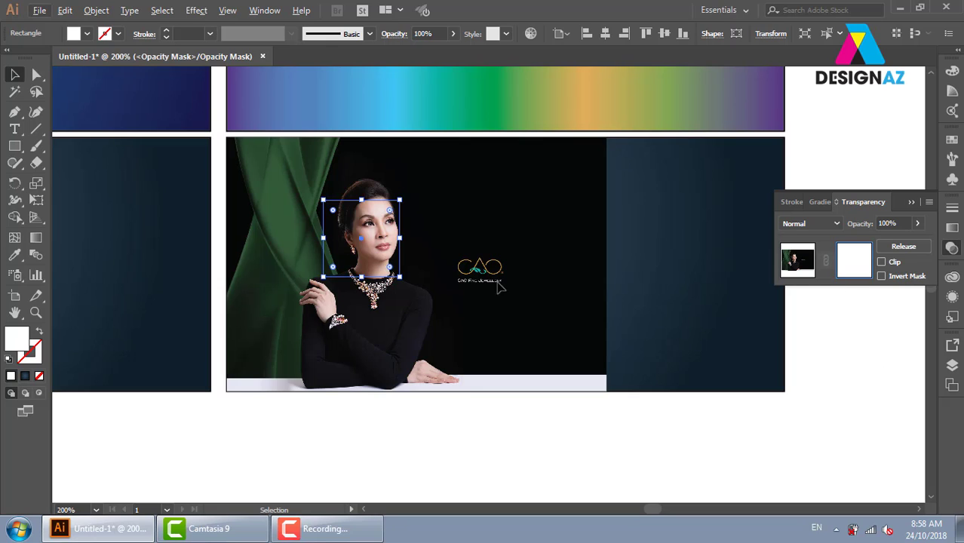
left_click_drag(383, 268, 459, 269)
Recolour the mask rectangle to a mid grey, then a lighter grey
double_click(17, 337)
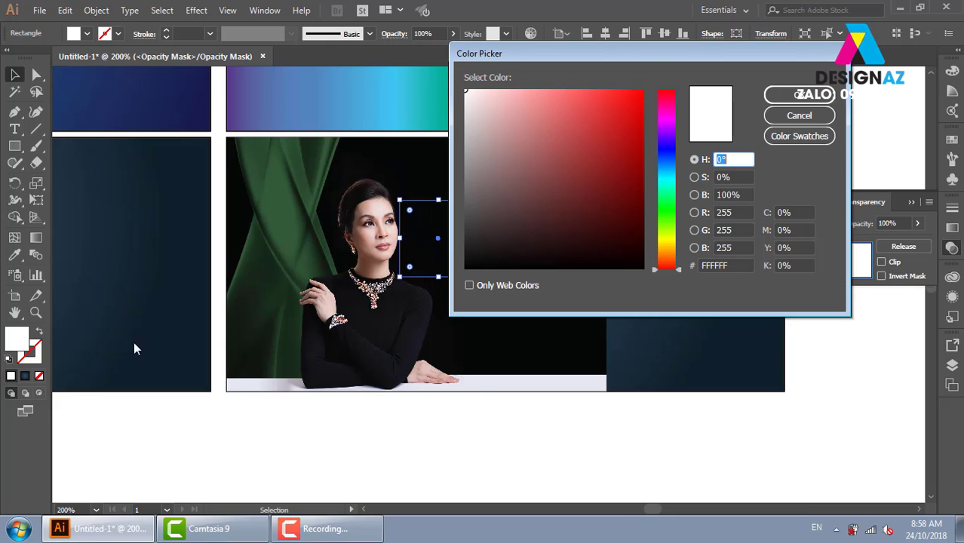
left_click_drag(514, 191, 457, 190)
left_click(799, 94)
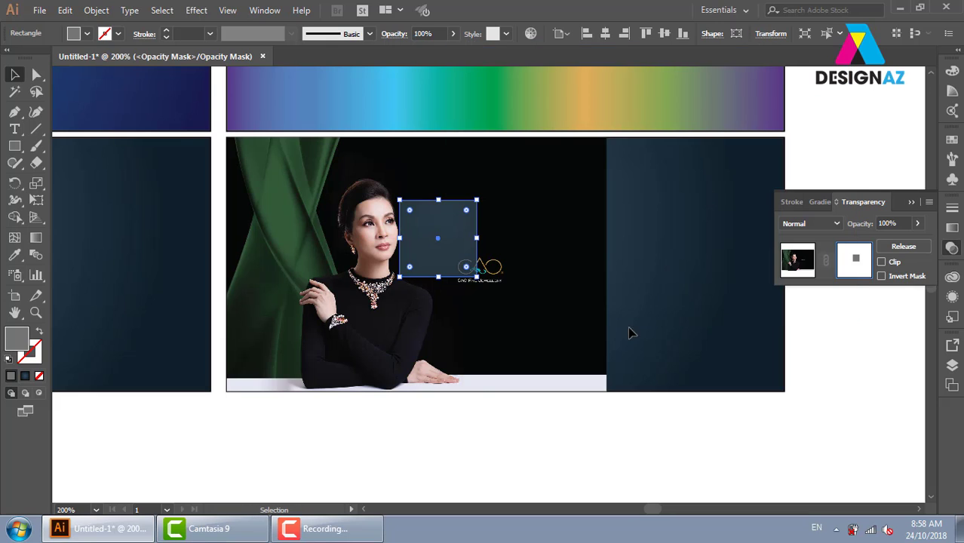
left_click(581, 444)
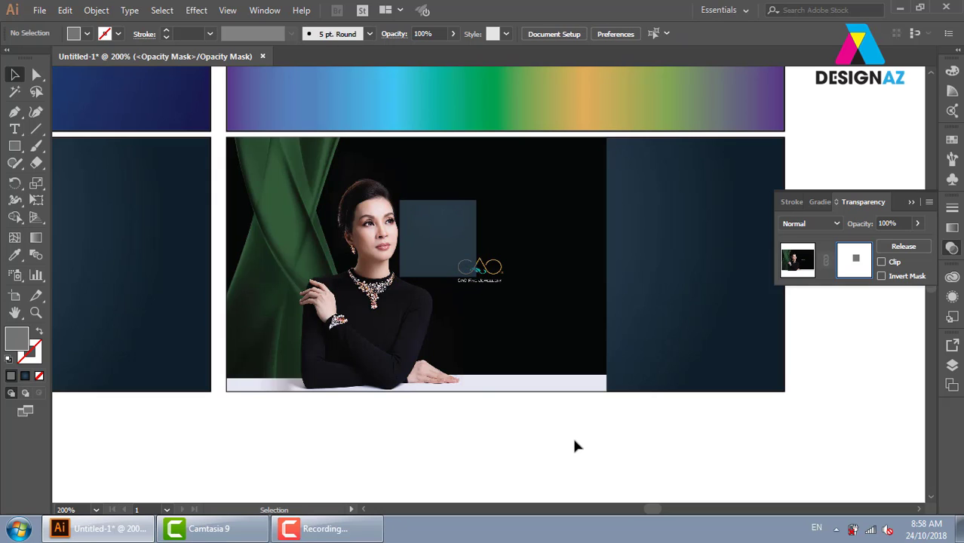
left_click(430, 236)
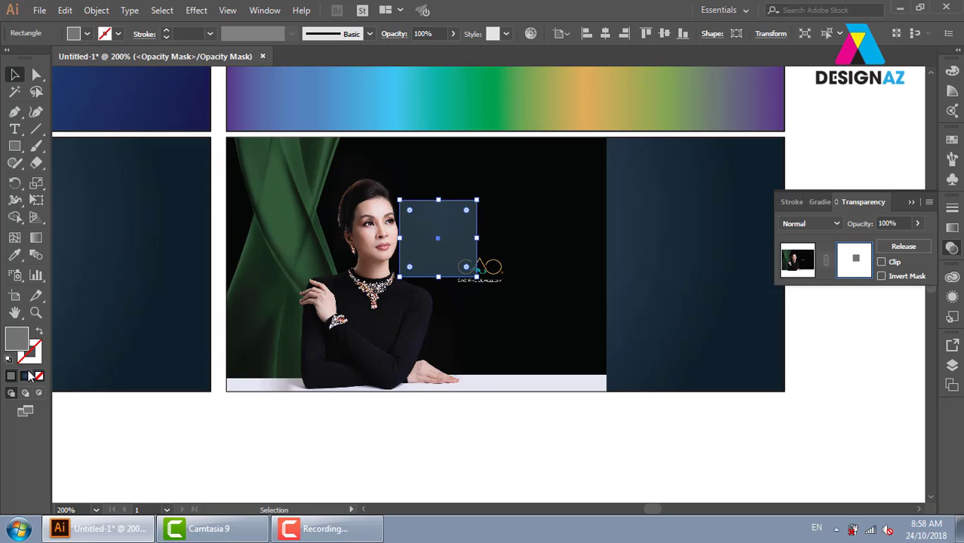
double_click(15, 343)
left_click(465, 145)
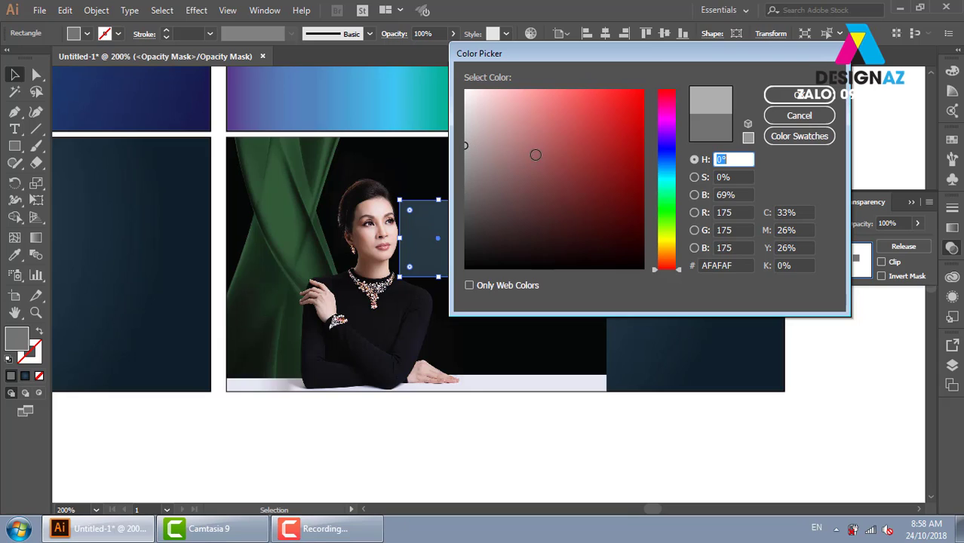
left_click(799, 95)
left_click(596, 448)
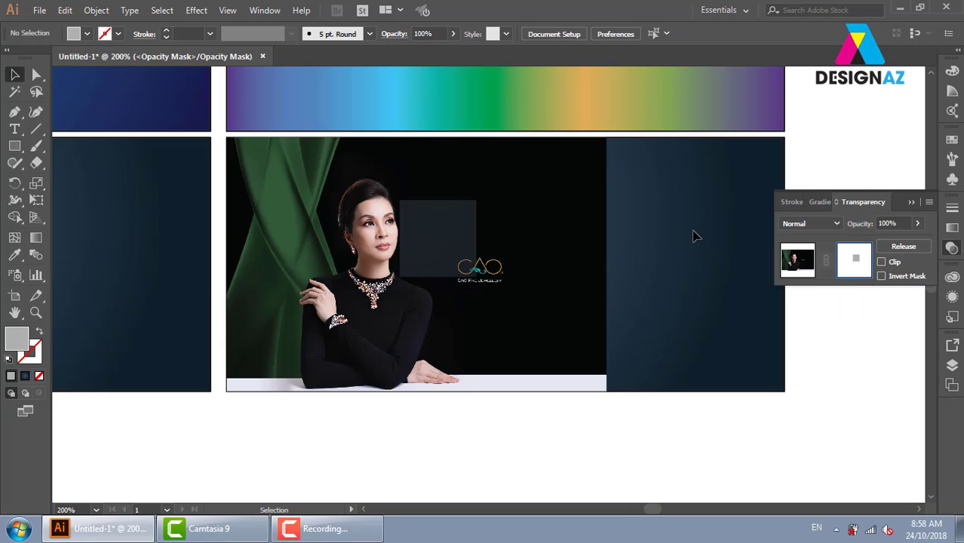
Duplicate the grey mask rectangle, make the copy black, and reposition the rectangles
left_click(441, 264)
mouse_move(438, 238)
left_mouse_down()
mouse_move(528, 239)
mouse_move(504, 240)
mouse_move(441, 279)
left_mouse_up()
double_click(16, 337)
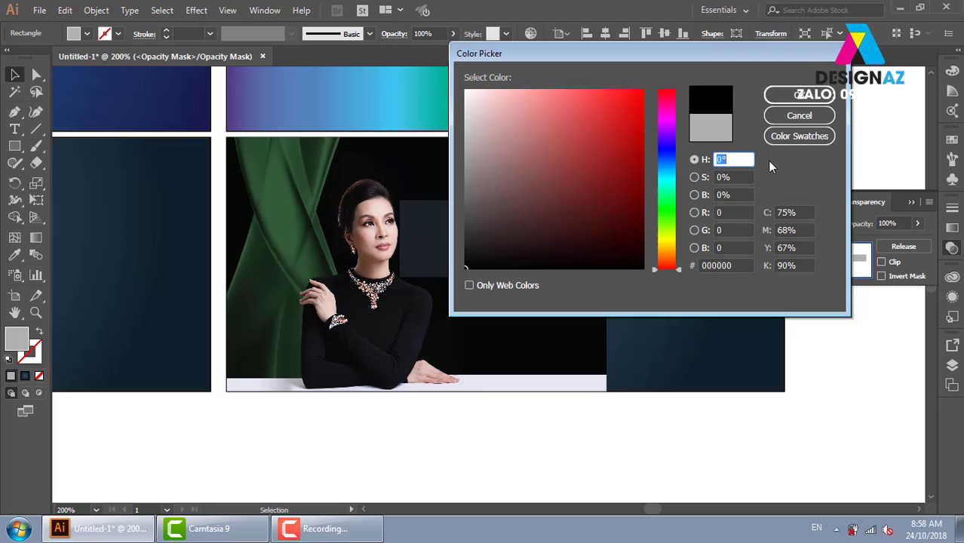
left_click(798, 94)
left_click(583, 468)
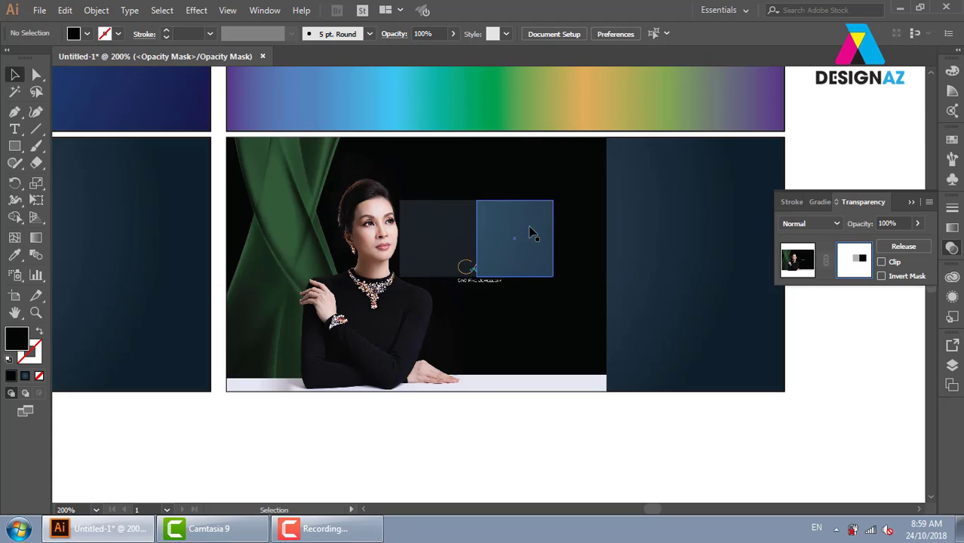
left_click(452, 218)
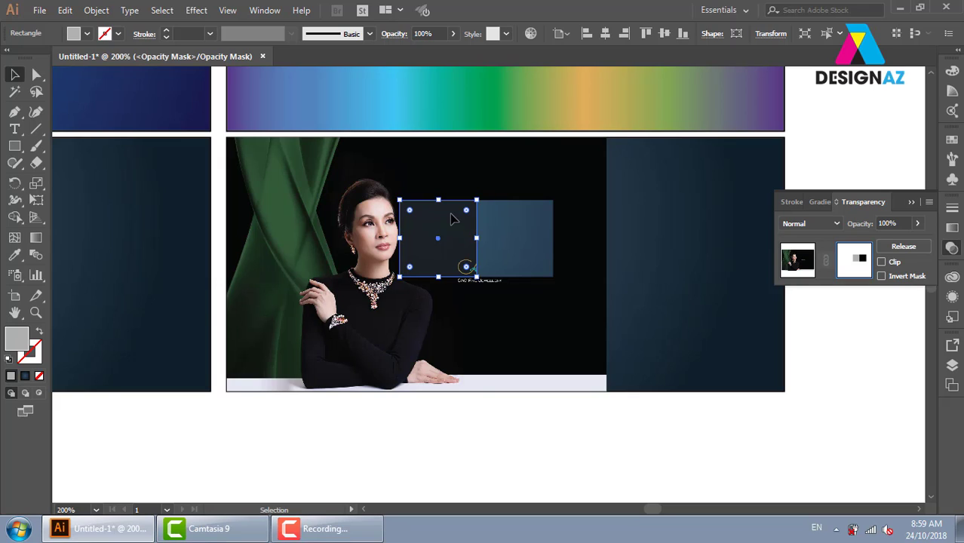
left_click_drag(452, 218, 372, 236)
left_click_drag(393, 236, 366, 247)
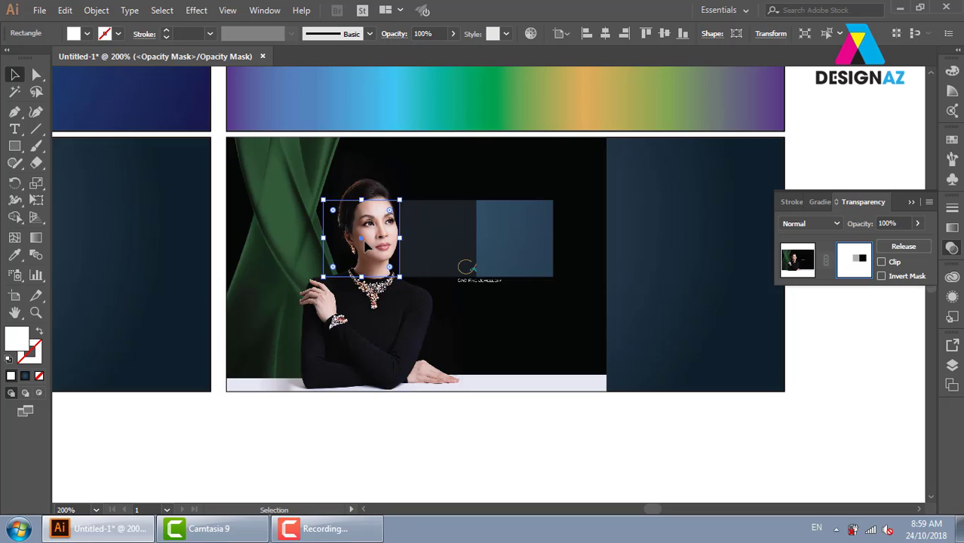
Undo the test rectangles and a redrawn one, returning to the unmasked photo
key("ctrl+z")
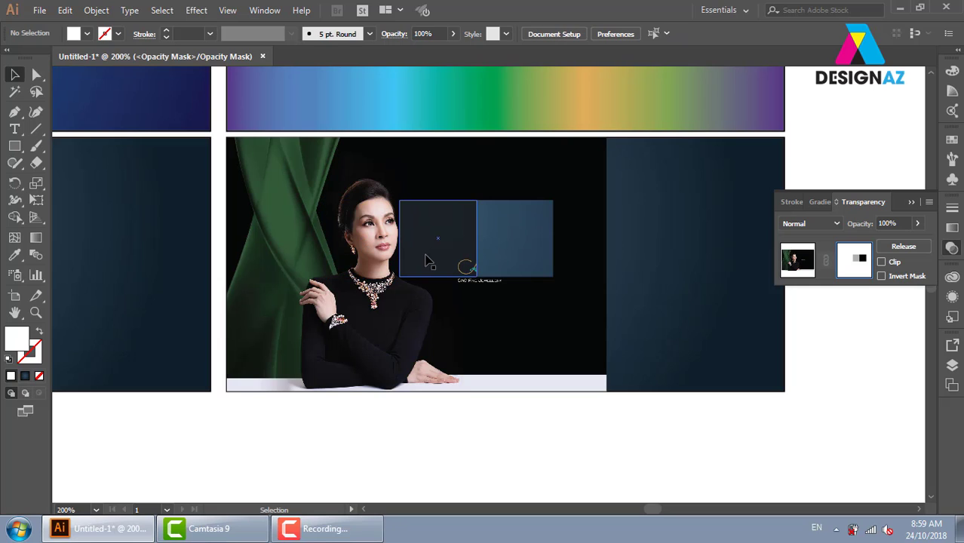
key("ctrl+z")
key("ctrl+z")
key("ctrl+z")
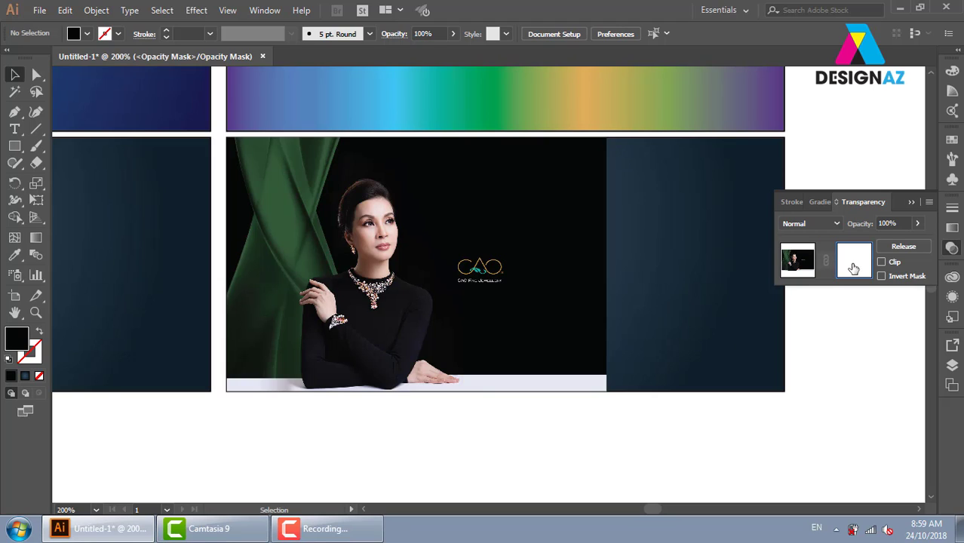
left_click(15, 145)
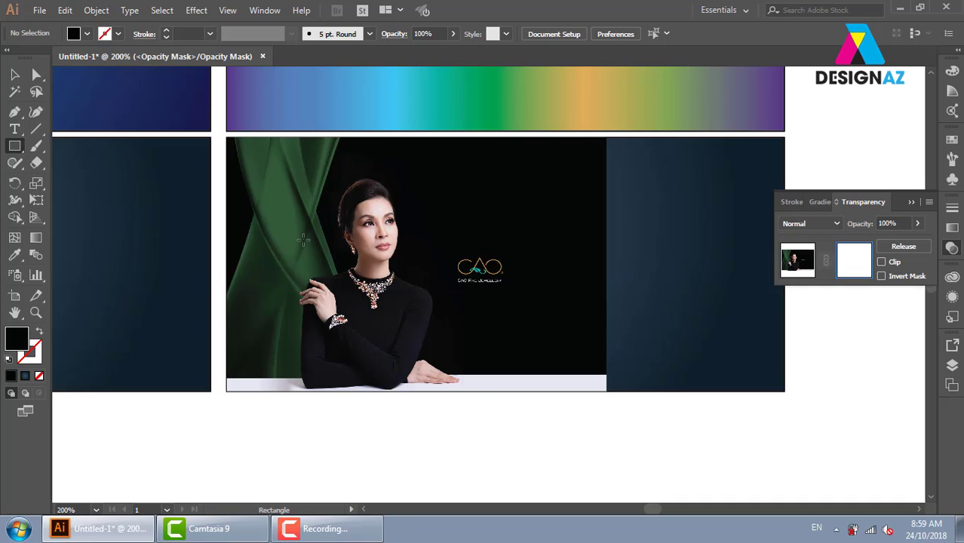
left_click_drag(553, 198, 399, 277)
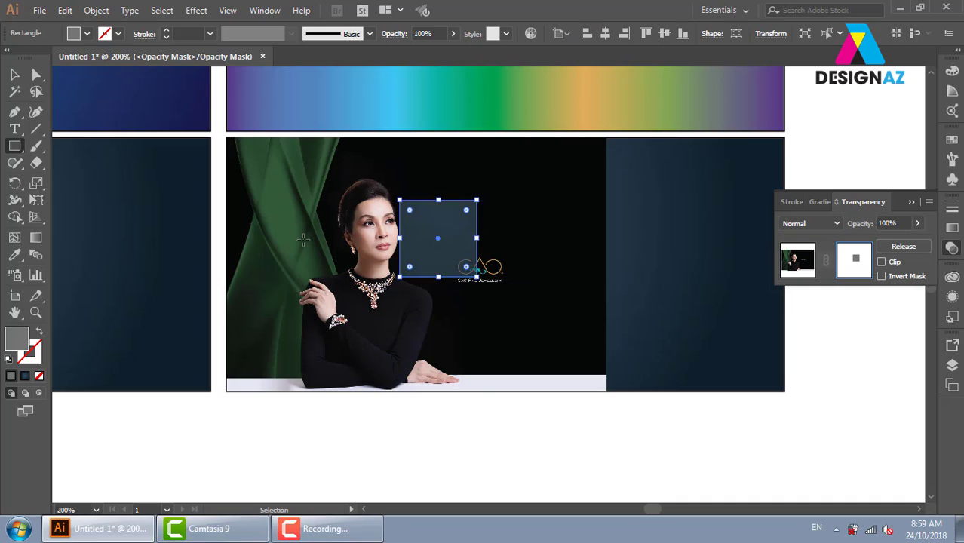
left_click_drag(476, 277, 349, 304)
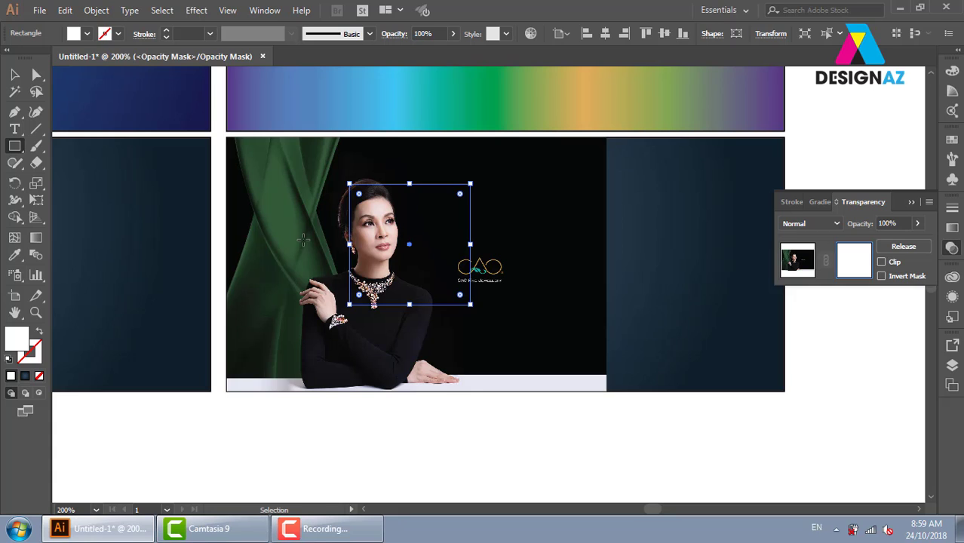
key("ctrl+z")
key("ctrl+z")
key("ctrl+z")
key("ctrl+z")
key("ctrl+z")
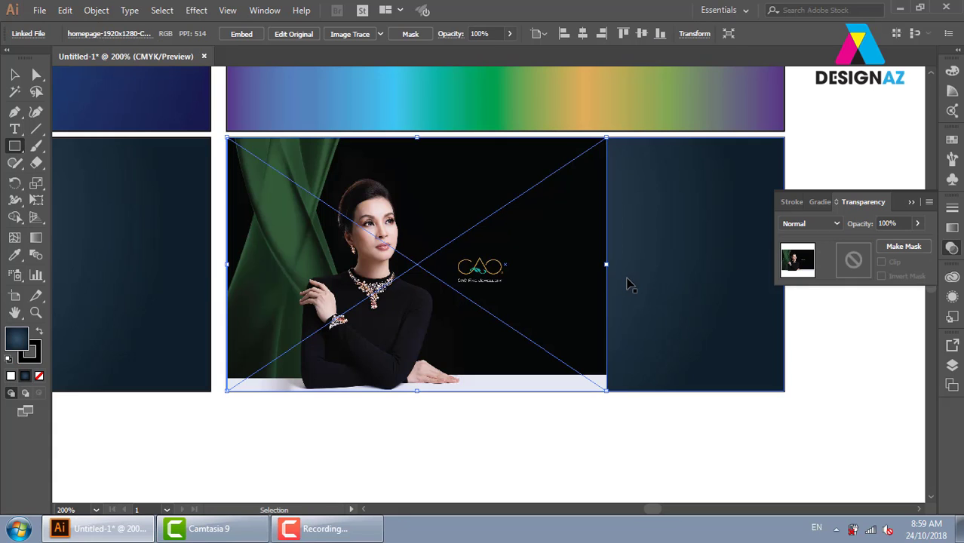
key("v")
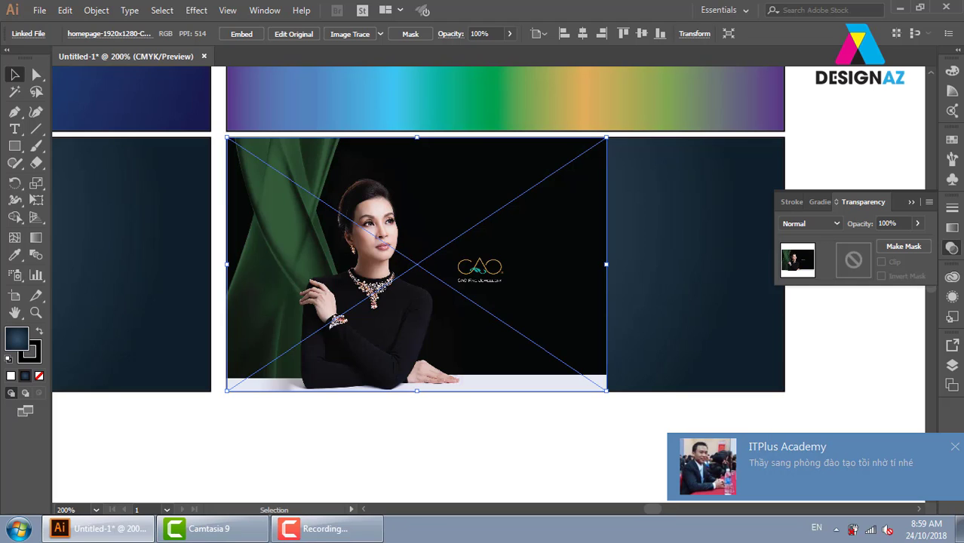
left_click(955, 447)
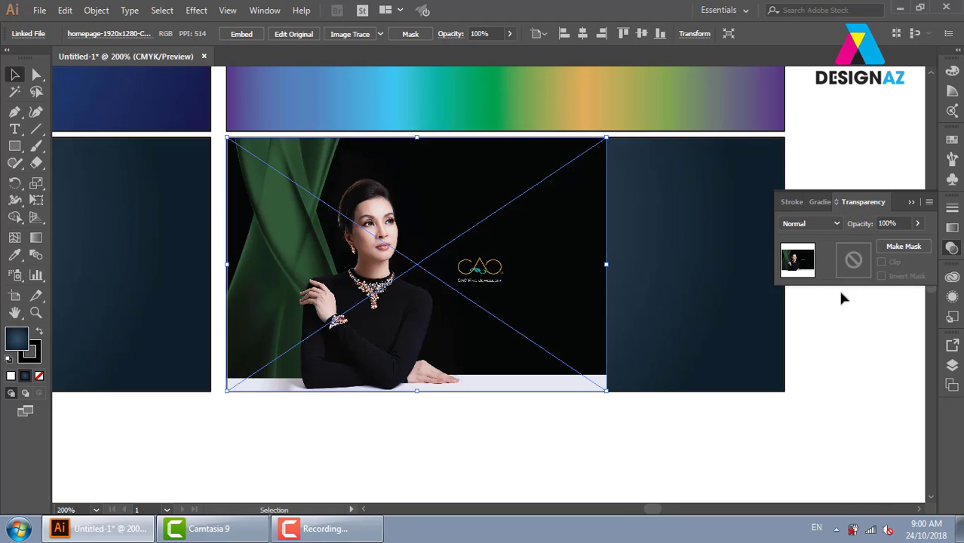
double_click(854, 261)
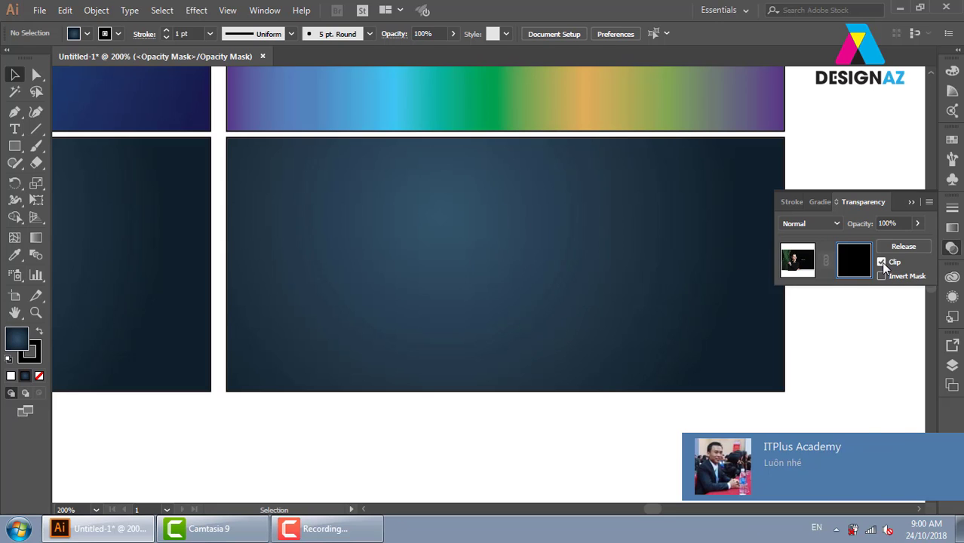
left_click(881, 262)
left_click(954, 447)
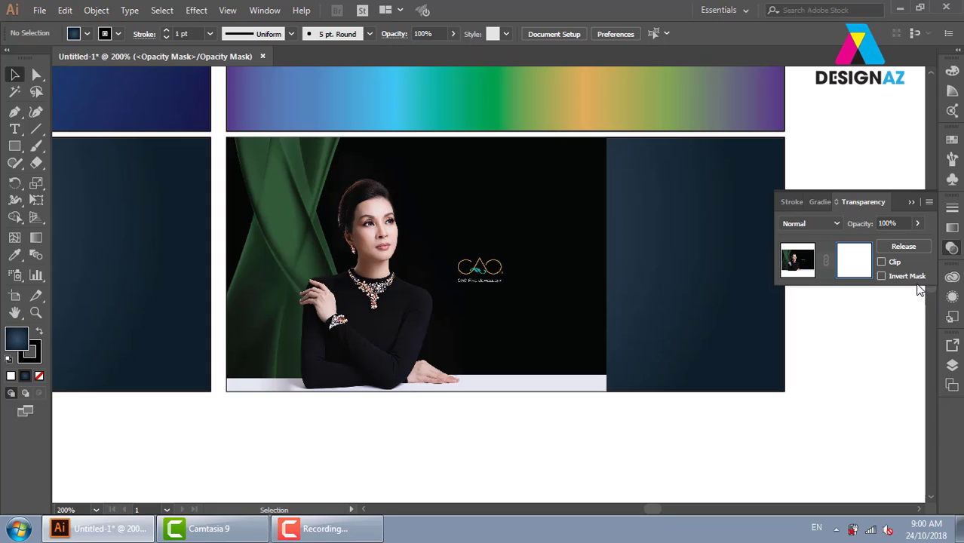
left_click(14, 145)
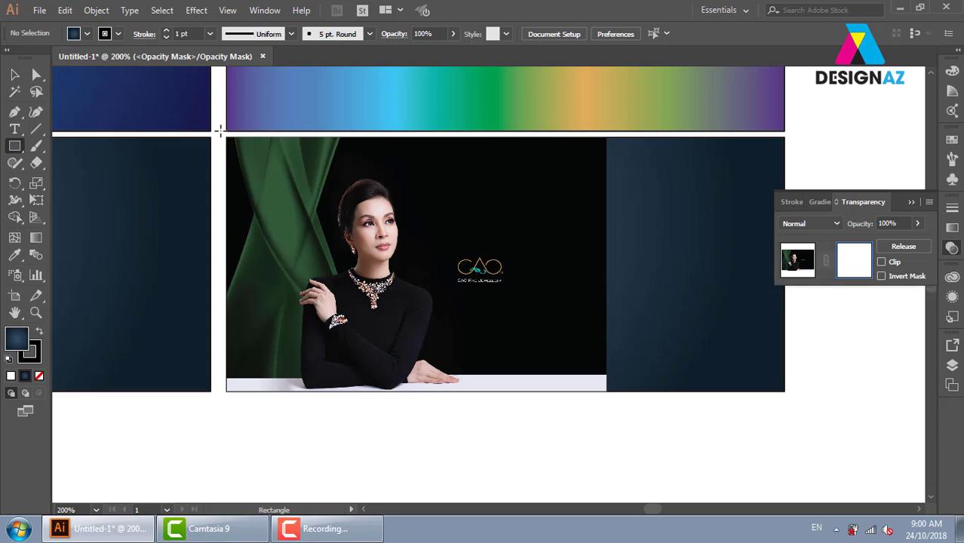
left_click_drag(220, 133, 619, 401)
left_click(315, 532)
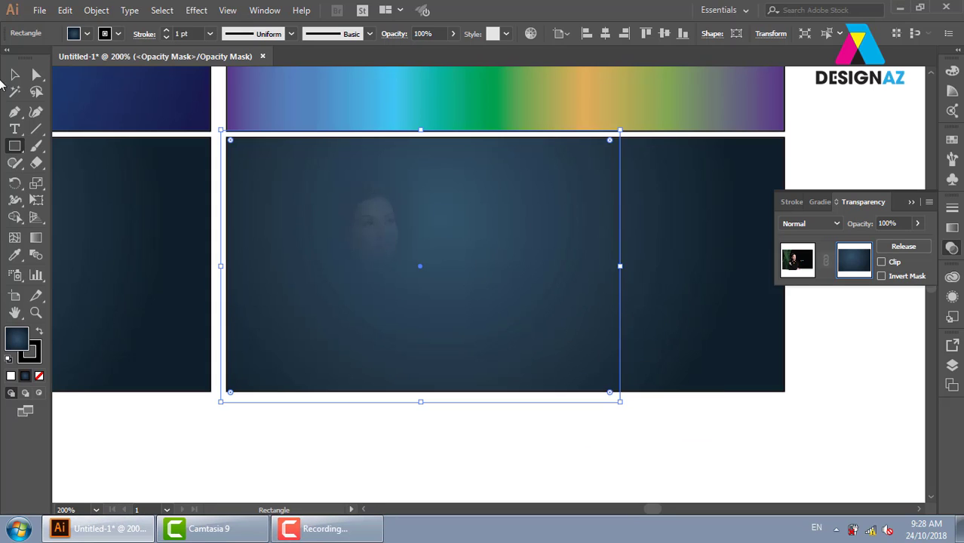
left_click(11, 76)
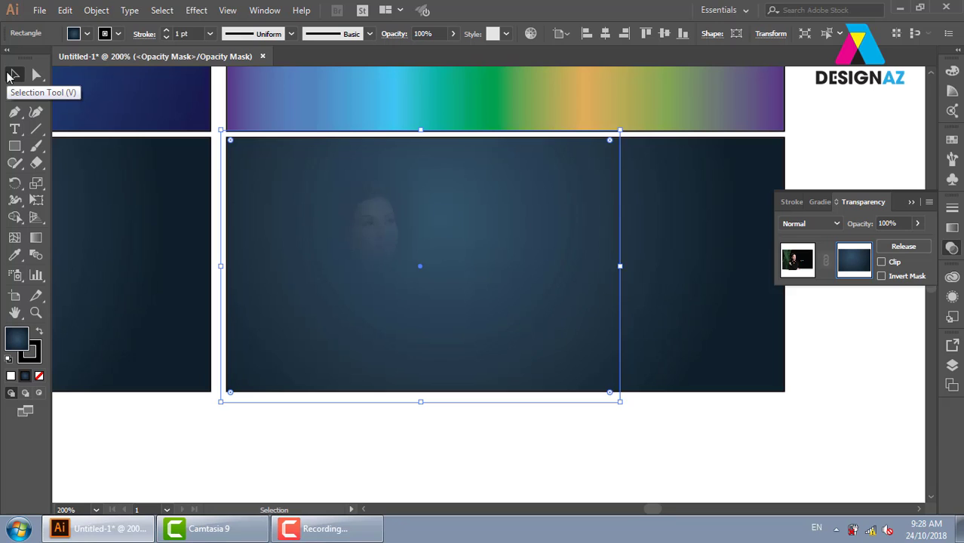
key("ctrl+shift+a")
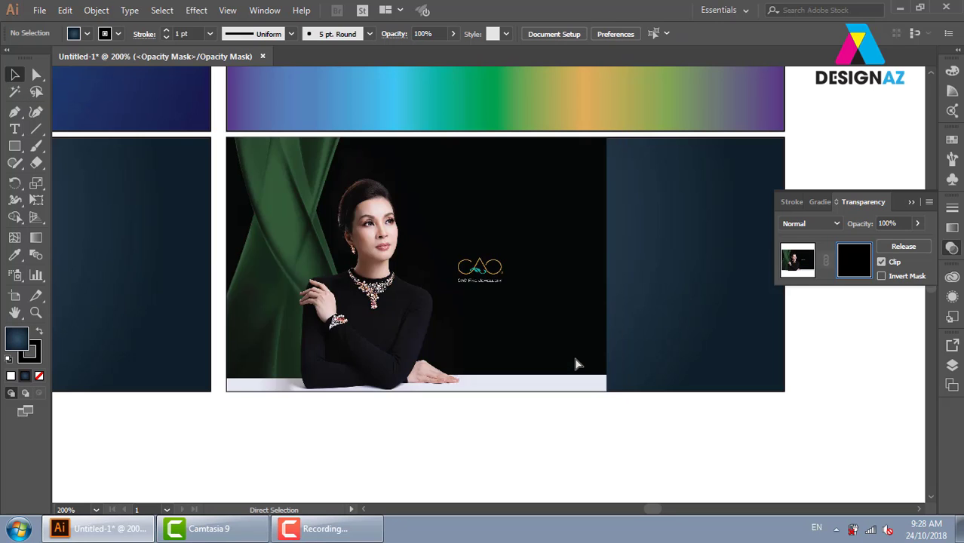
key("ctrl+z")
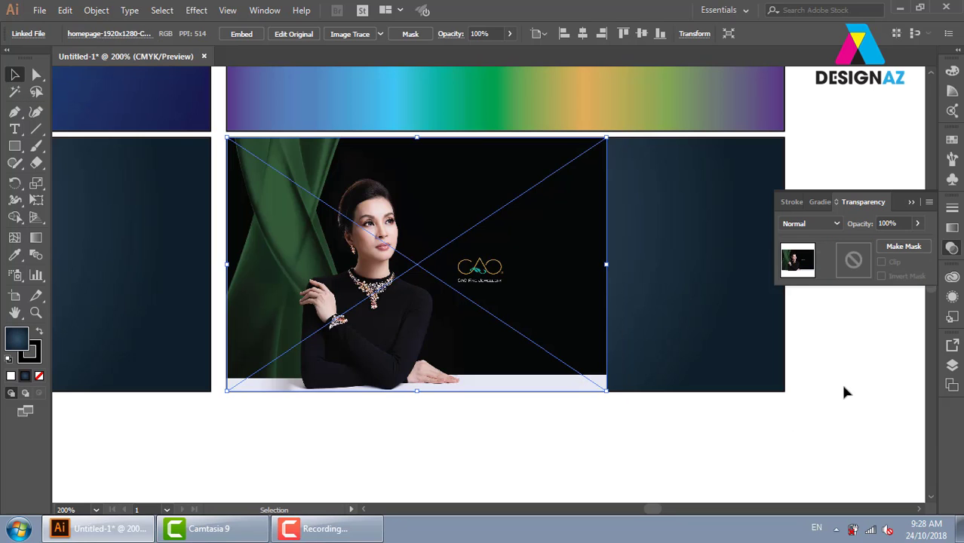
key("ctrl+shift+a")
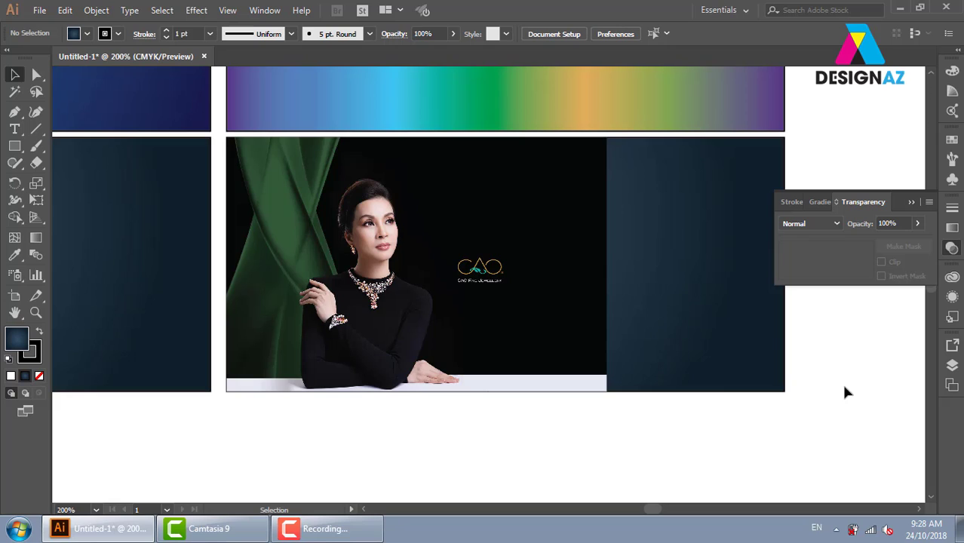
left_click(422, 252)
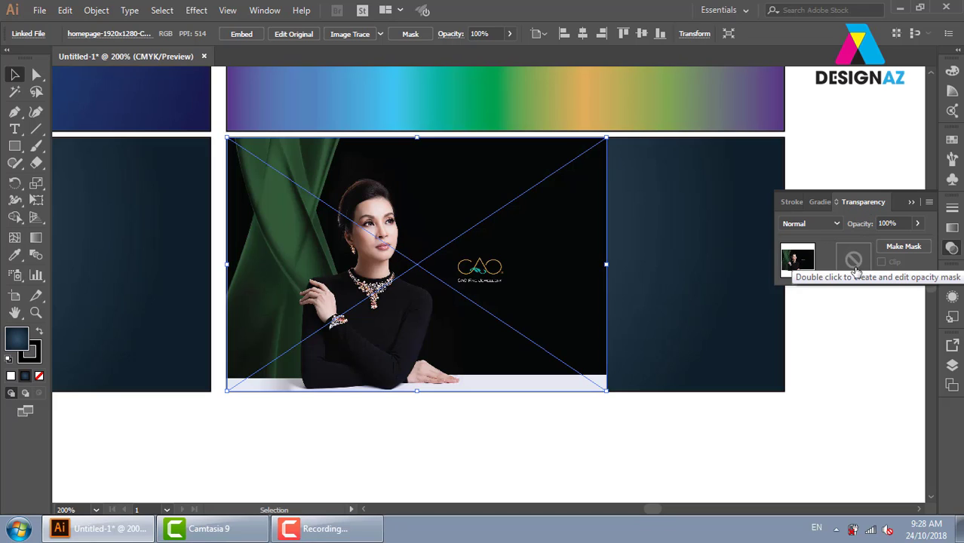
Recreate the unclipped opacity mask and draw a rectangle covering the whole photo inside it
double_click(852, 261)
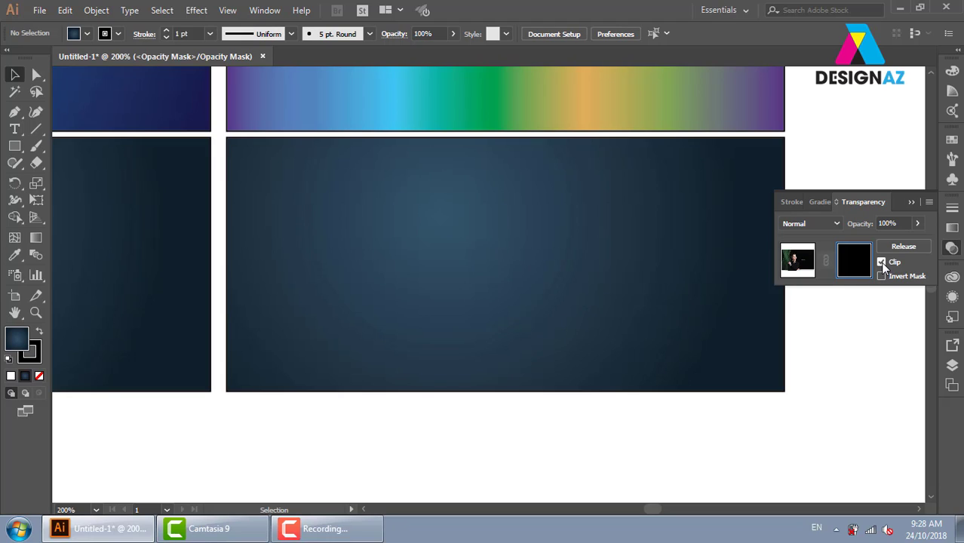
left_click(882, 263)
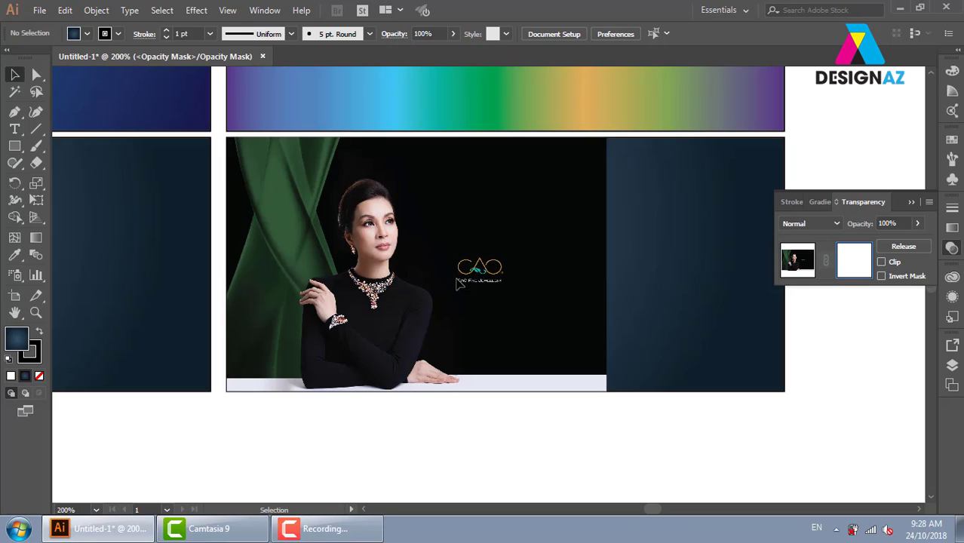
left_click(15, 148)
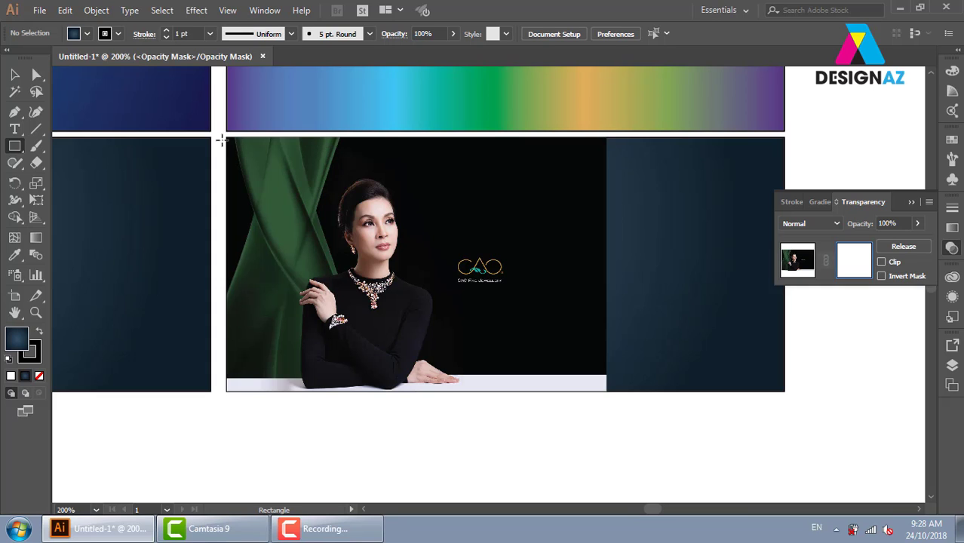
left_click_drag(219, 133, 621, 399)
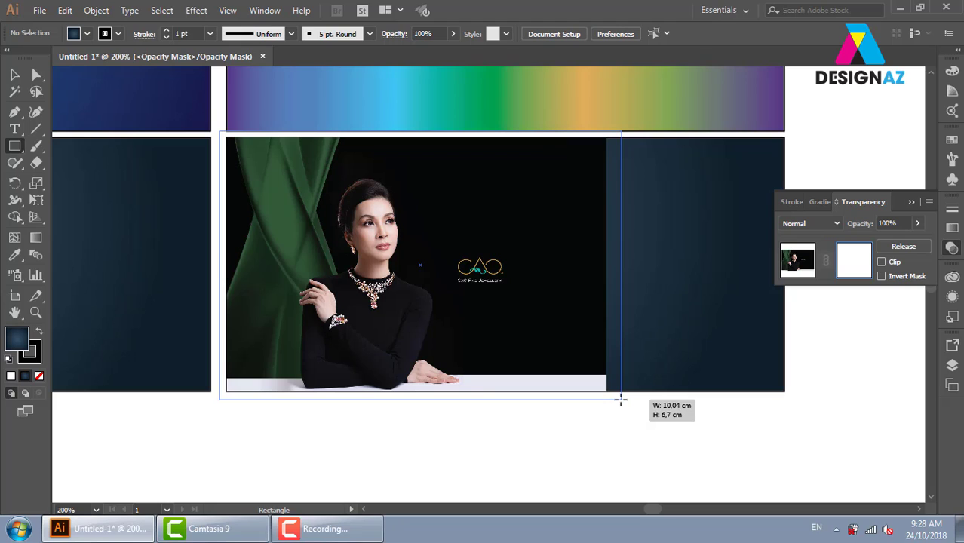
left_click_drag(621, 399, 619, 399)
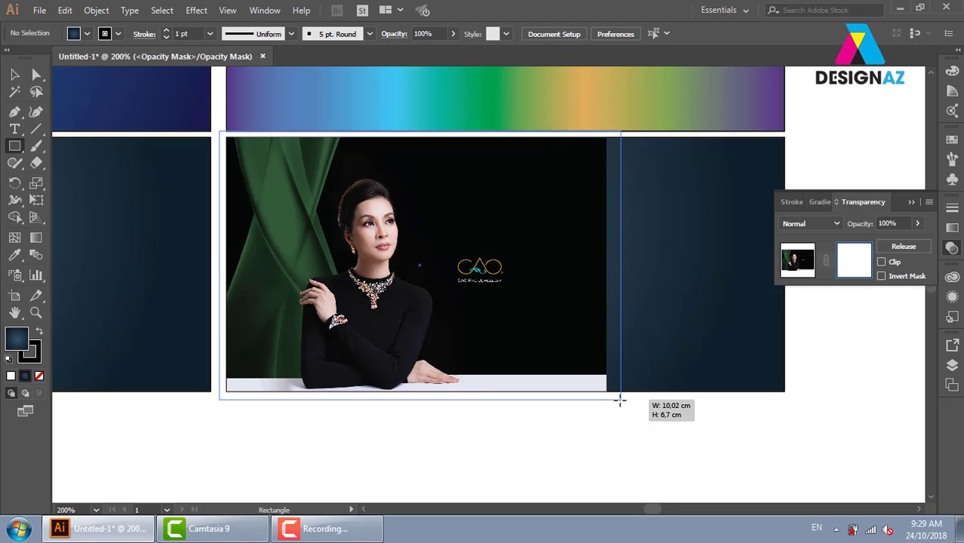
left_click_drag(619, 399, 620, 400)
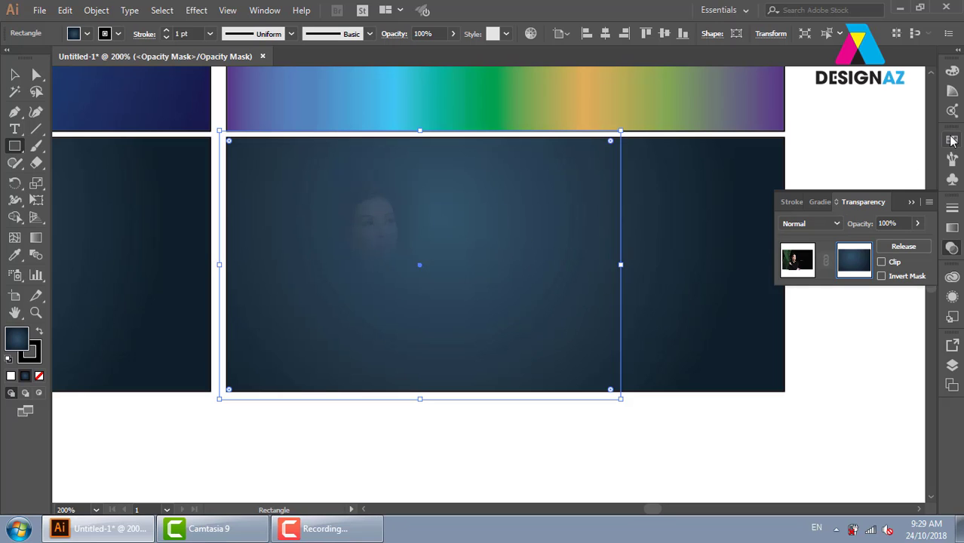
Fill the mask rectangle with the White-Black gradient swatch
left_click(952, 141)
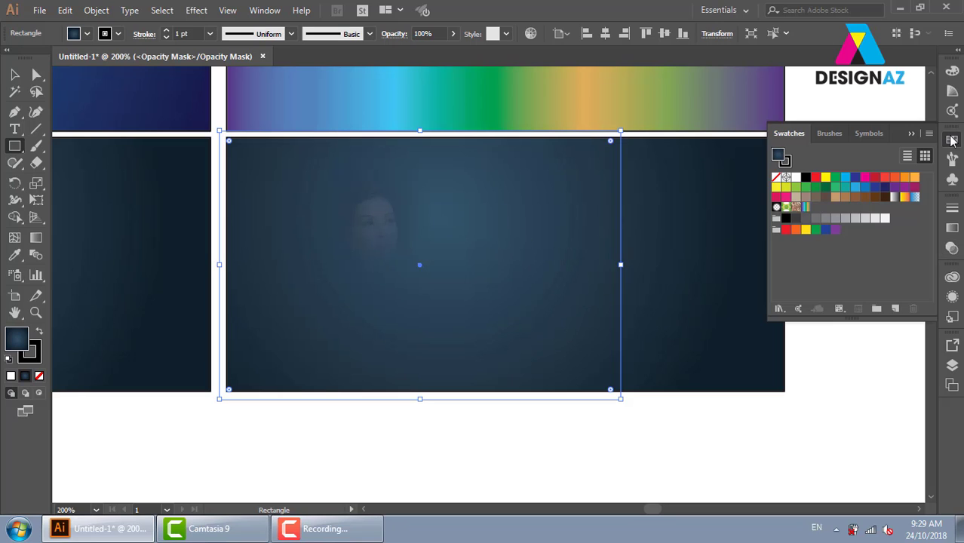
left_click(895, 197)
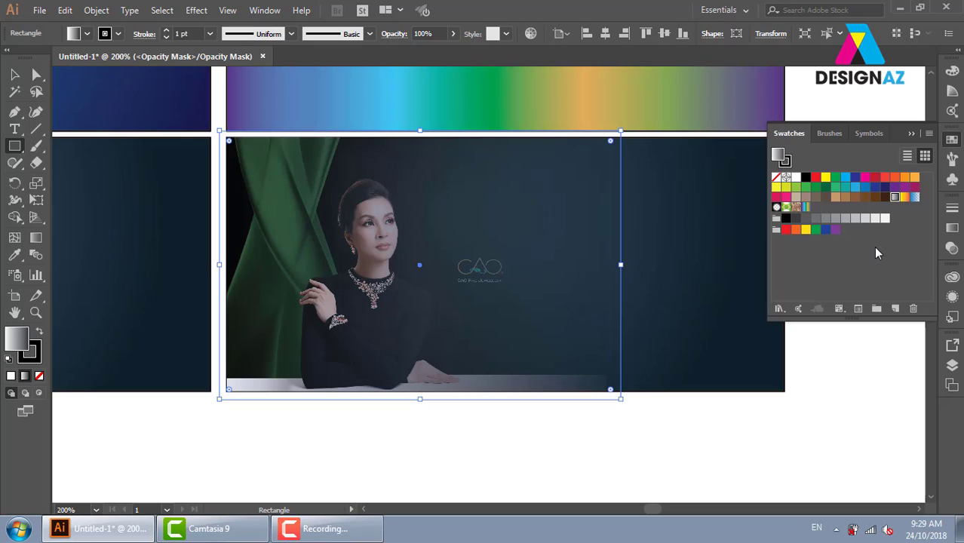
left_click(951, 248)
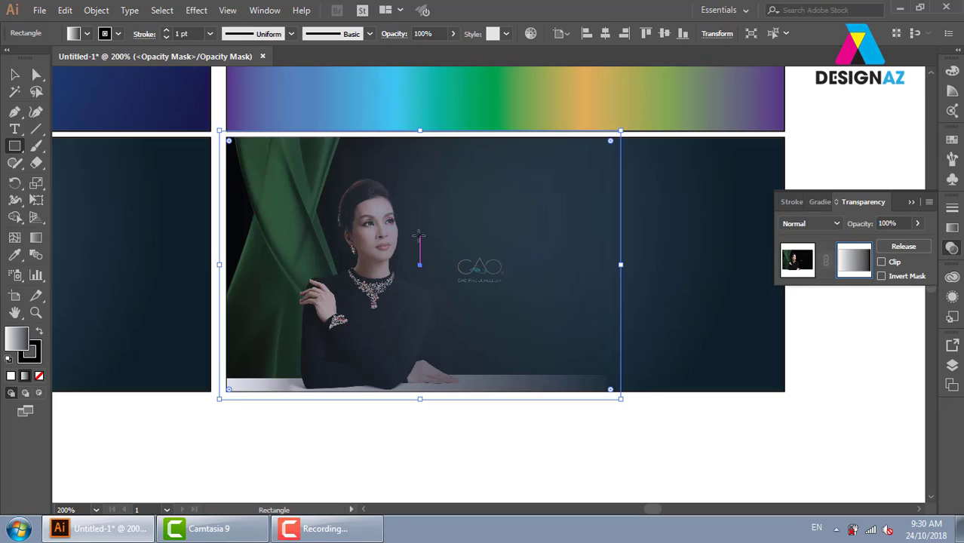
Drag the mask gradient horizontally across the photo, then reselect and redraw it further right
key("g")
mouse_move(219, 265)
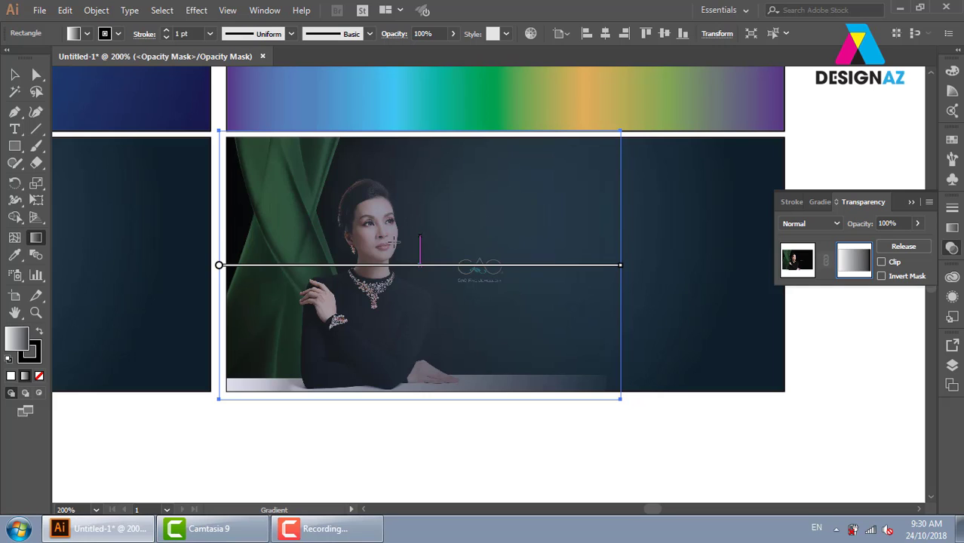
left_click_drag(395, 242, 595, 265)
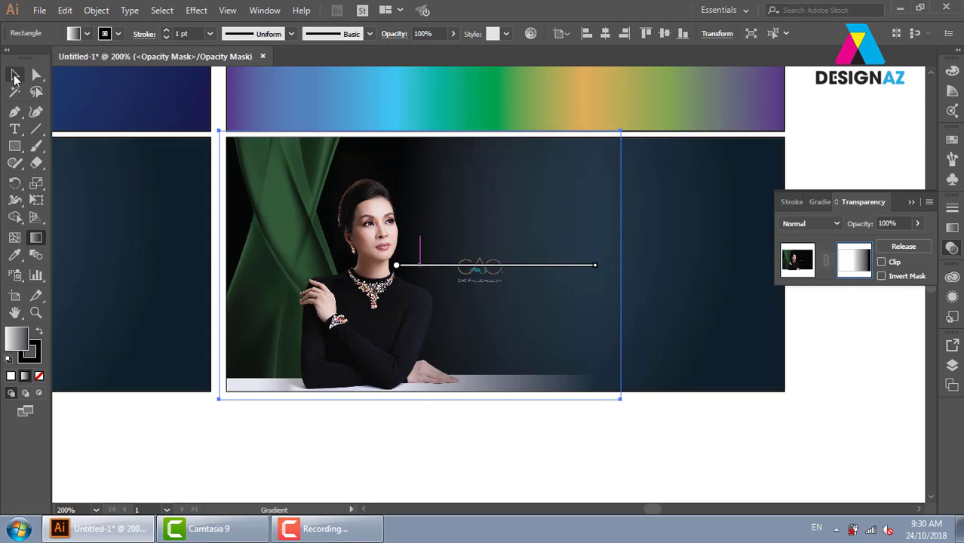
key("v")
left_click(468, 452)
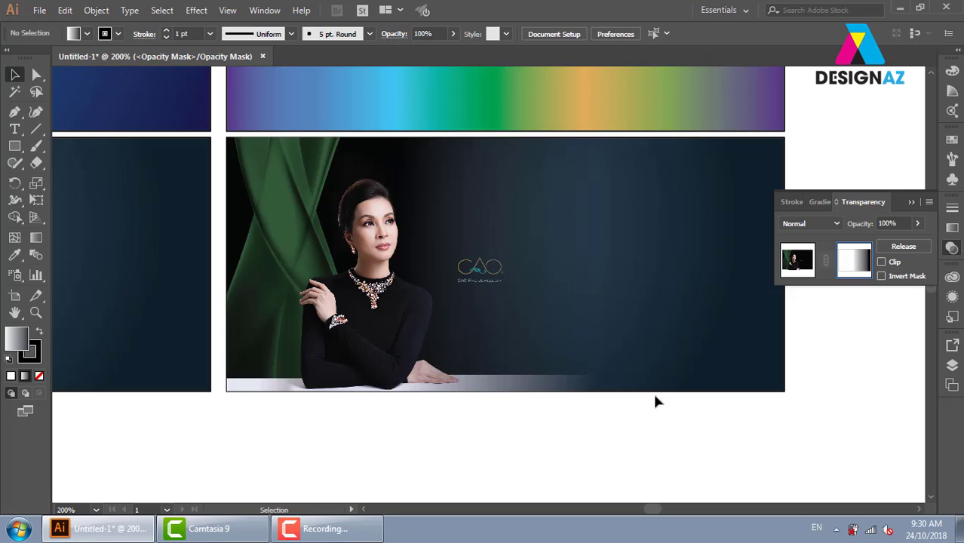
left_click(429, 240)
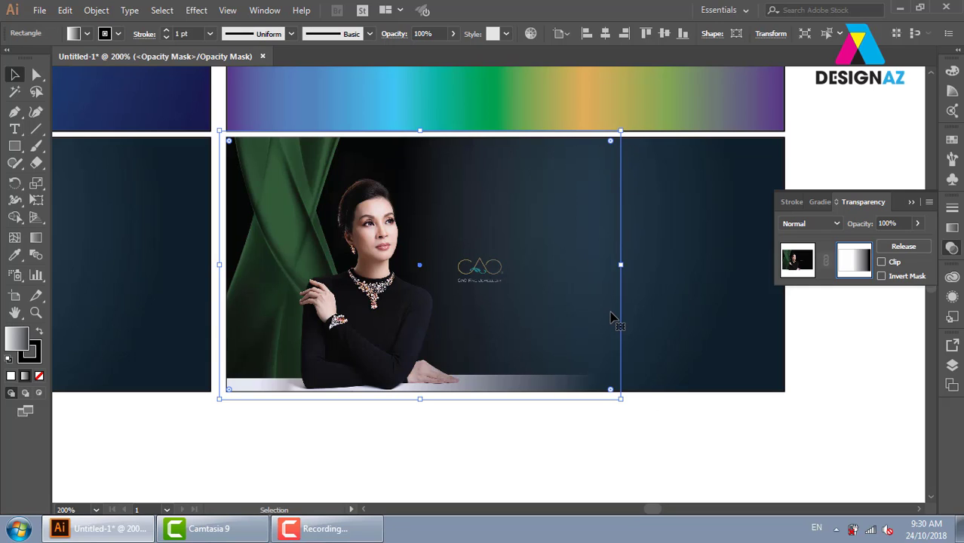
key("g")
left_click_drag(412, 243, 844, 232)
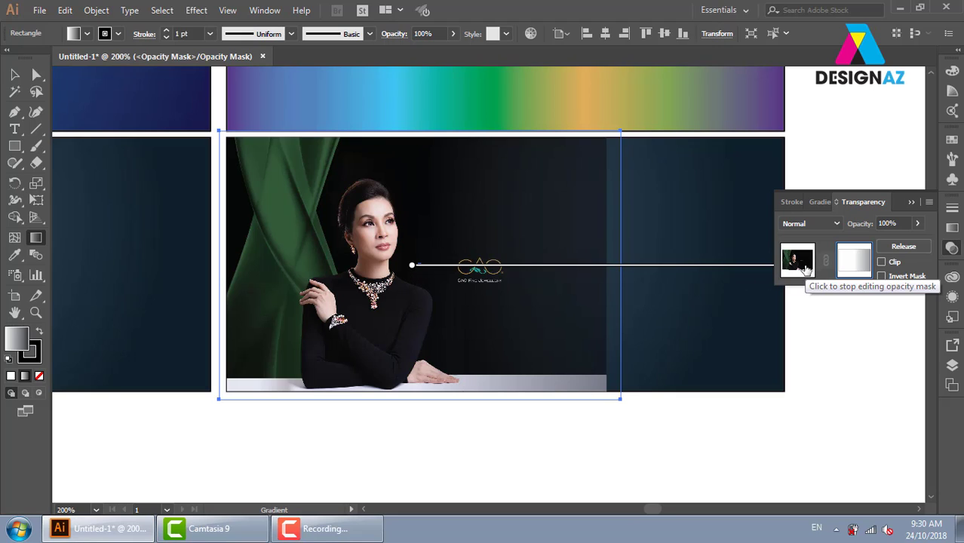
Redraw the left-to-right mask gradient, then return to normal artwork editing
left_click_drag(372, 227, 601, 236)
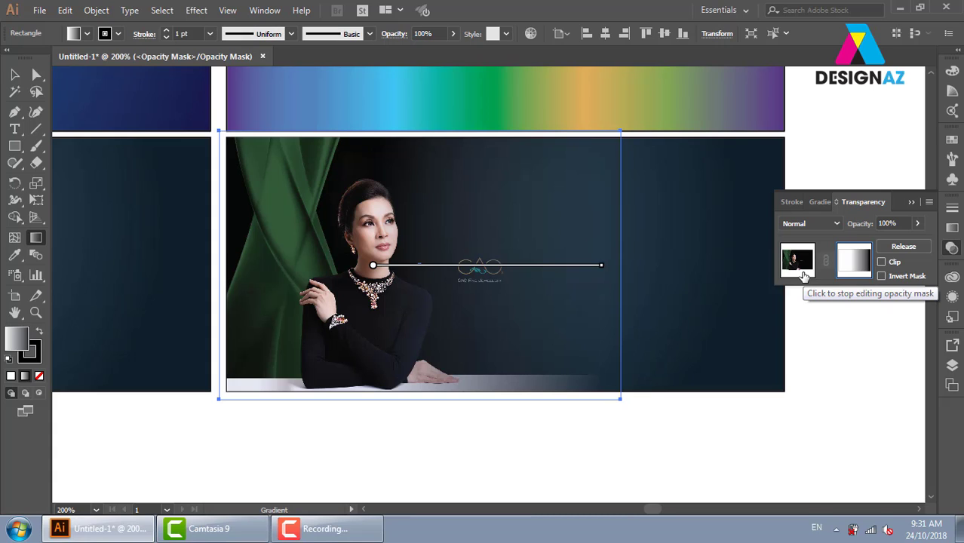
left_click(791, 272)
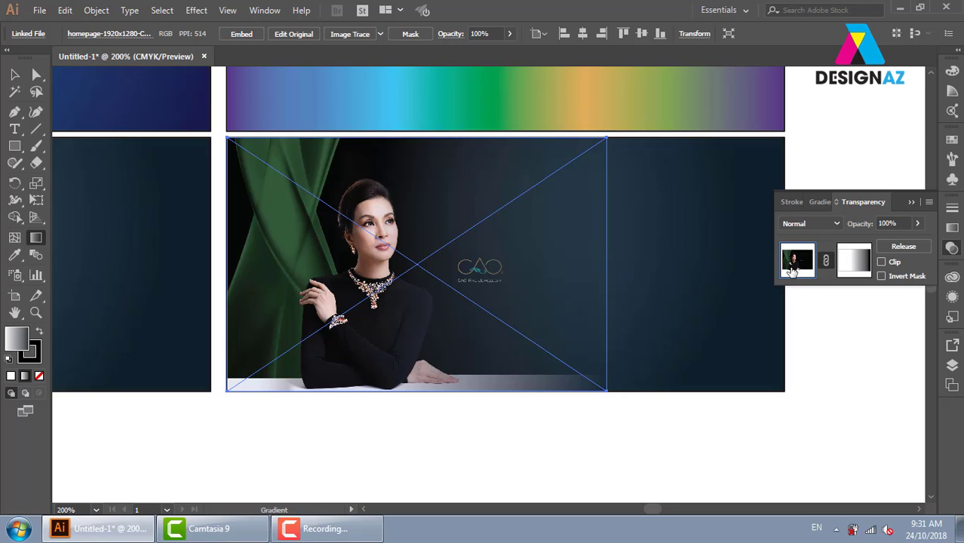
left_click(15, 74)
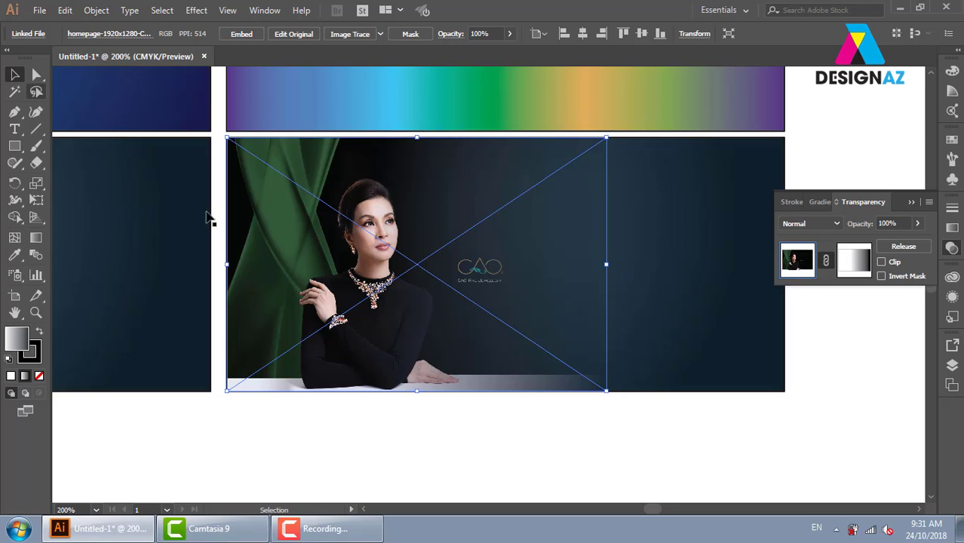
Copy the navy background rectangle straight down, just below the banner
left_click_drag(694, 438, 664, 352)
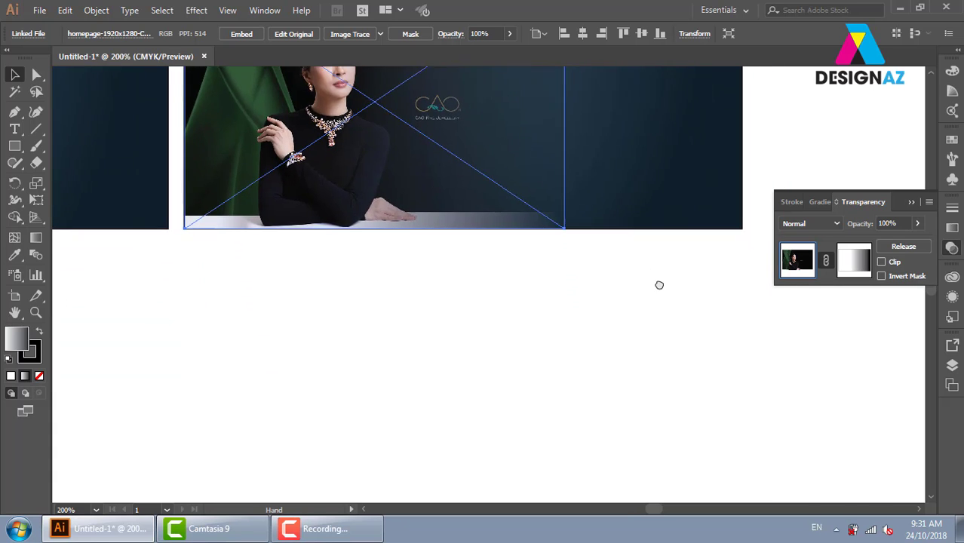
left_click(664, 353)
mouse_move(650, 169)
left_mouse_down()
mouse_move(650, 433)
mouse_move(648, 426)
left_mouse_up()
left_click_drag(725, 415, 687, 378)
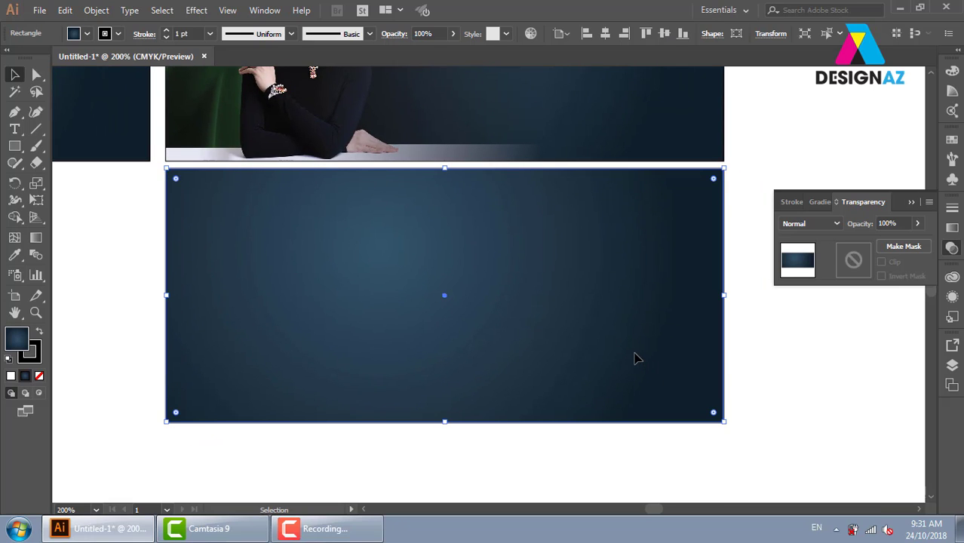
Set the copied rectangle's stroke to None and reselect it
key("x")
key("slash")
key("x")
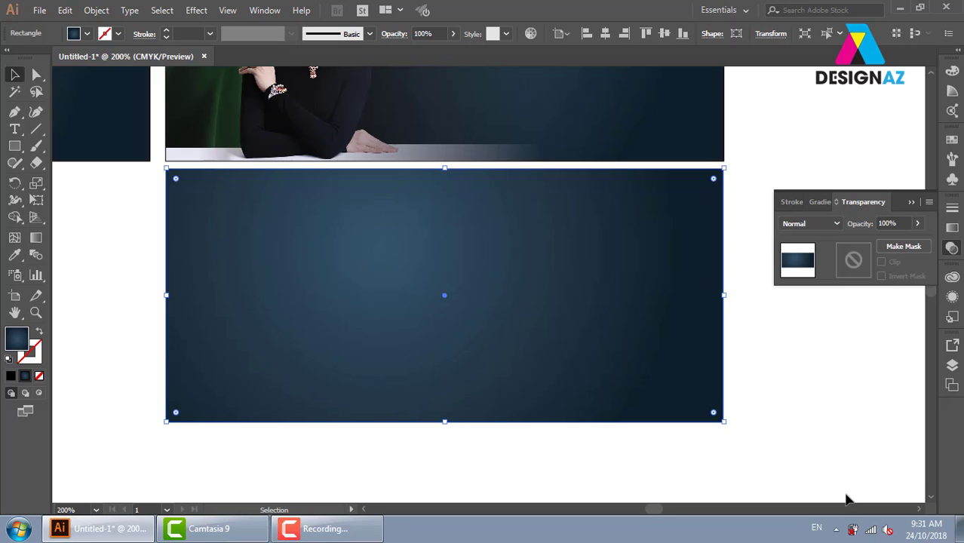
left_click(809, 405)
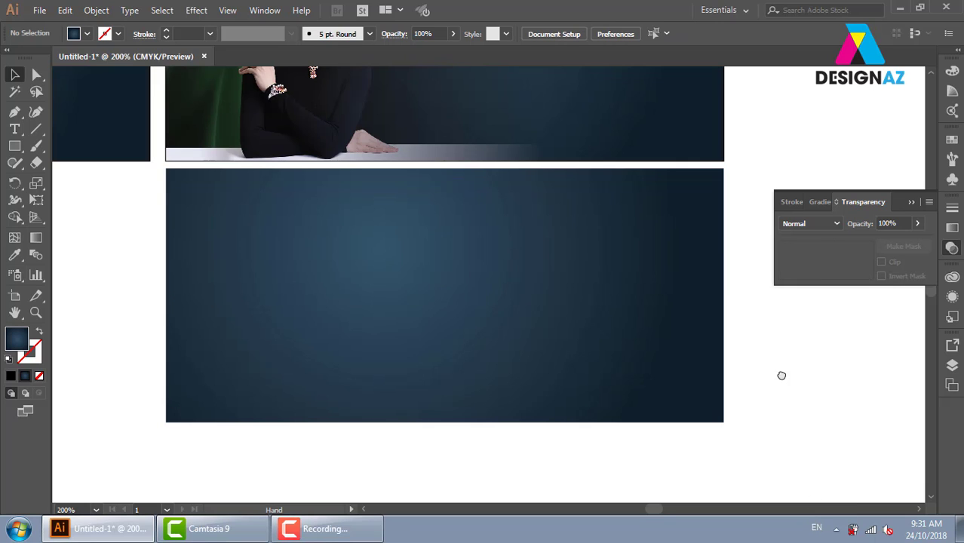
left_click_drag(781, 375, 751, 367)
left_click(498, 303)
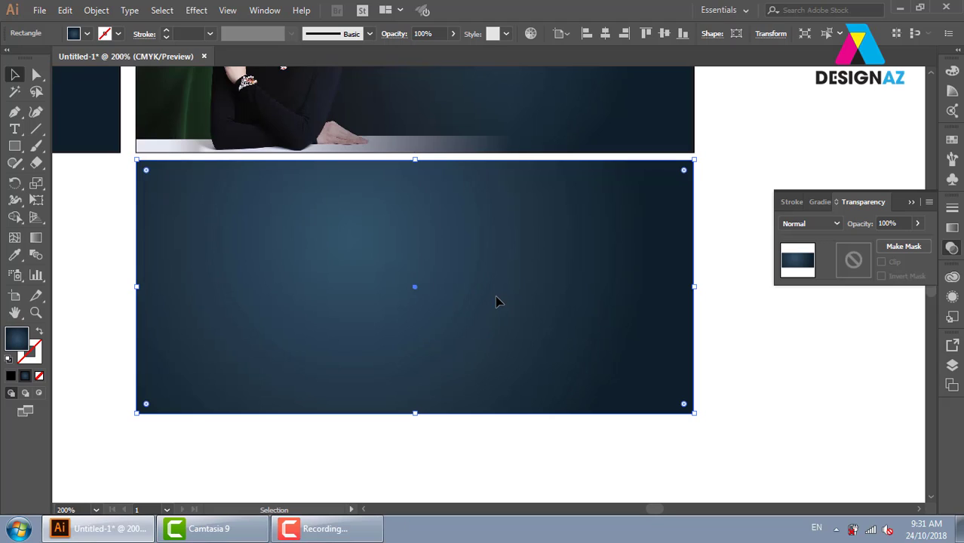
key("a")
key("v")
Fill the copied rectangle white and lower its top edge to the banner's lower portion
left_click(951, 143)
left_click(796, 177)
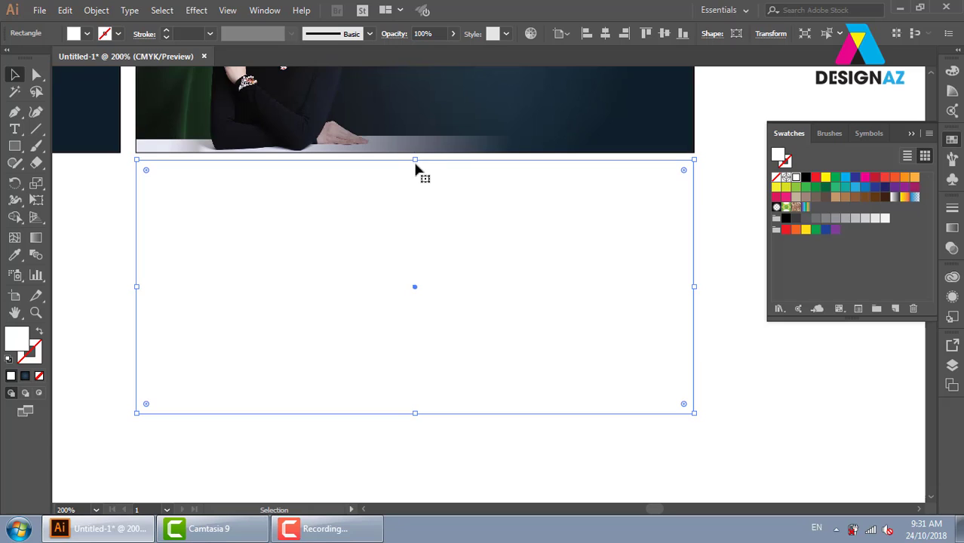
mouse_move(415, 159)
left_mouse_down()
mouse_move(405, 338)
mouse_move(405, 323)
left_mouse_up()
left_click(795, 412)
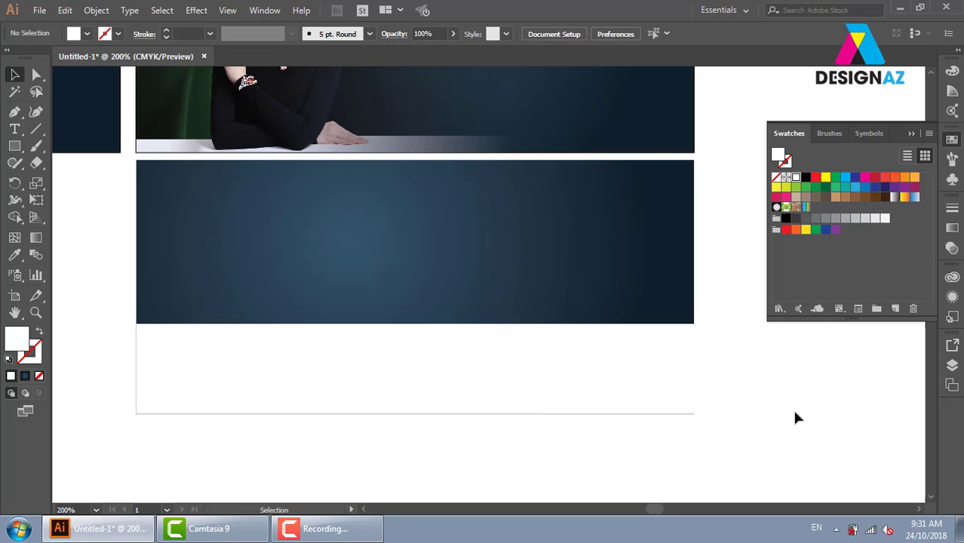
Curve the white shape's top edge into an upward arch, then flatten the curve slightly
left_click(16, 112)
left_click_drag(16, 113, 64, 167)
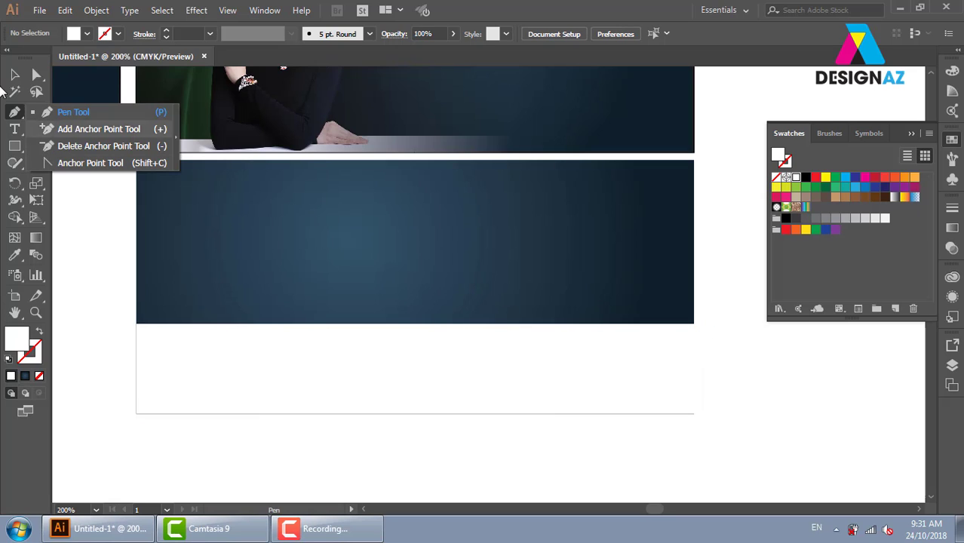
left_click(85, 163)
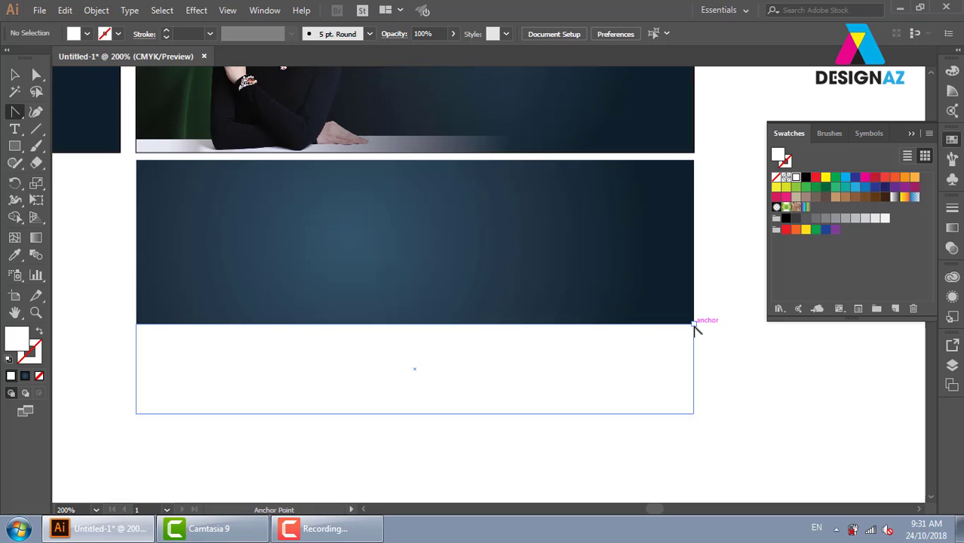
mouse_move(693, 324)
left_mouse_down()
mouse_move(950, 422)
mouse_move(608, 409)
left_mouse_up()
left_click_drag(416, 376, 479, 306)
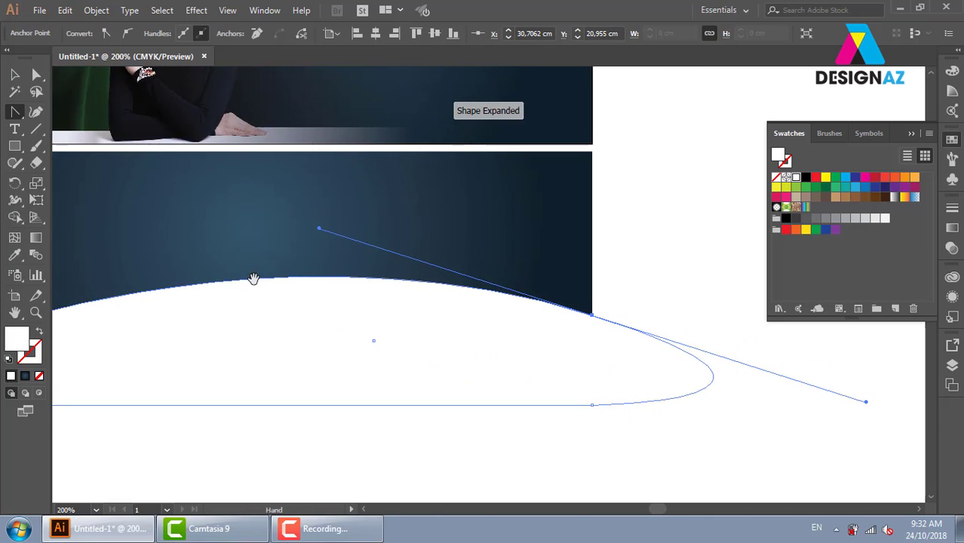
left_click_drag(533, 328, 346, 291)
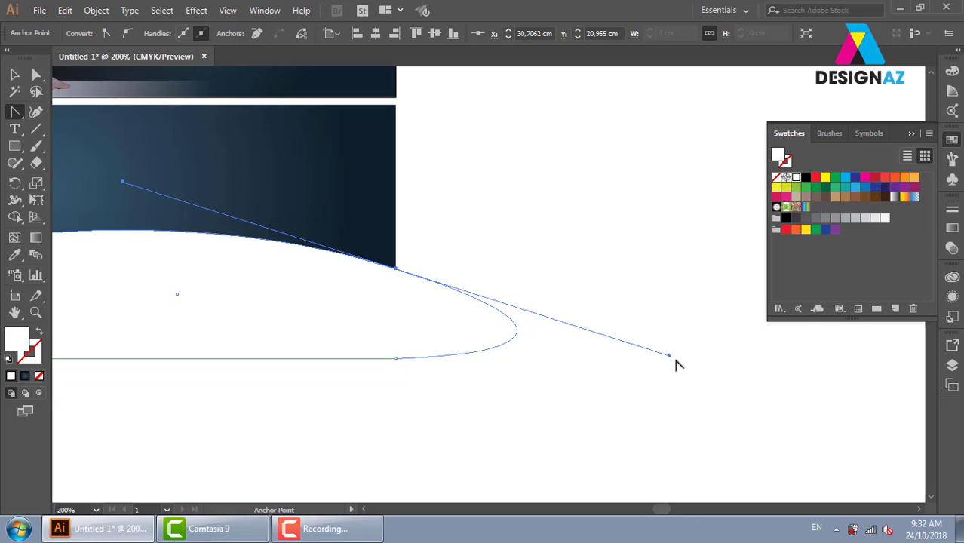
left_click_drag(669, 356, 392, 349)
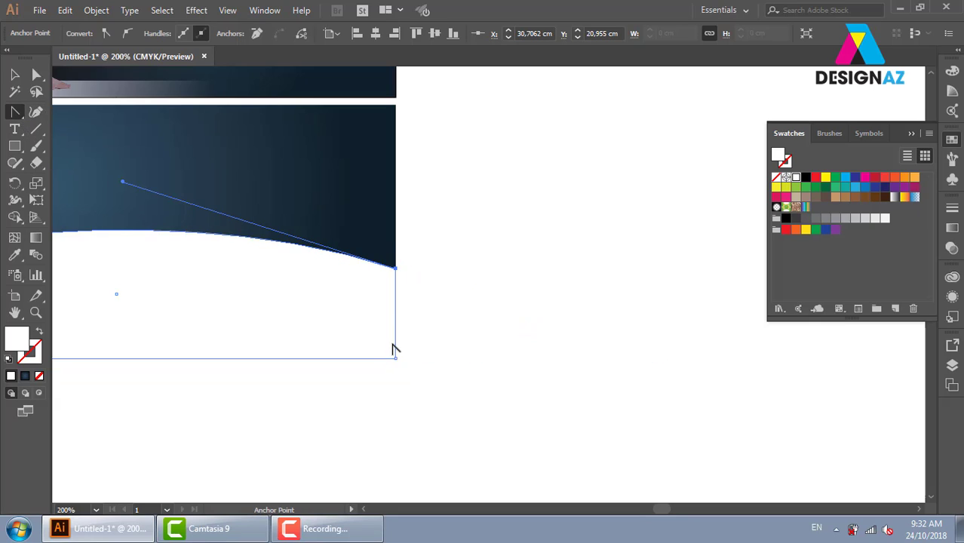
left_click_drag(245, 279, 552, 297)
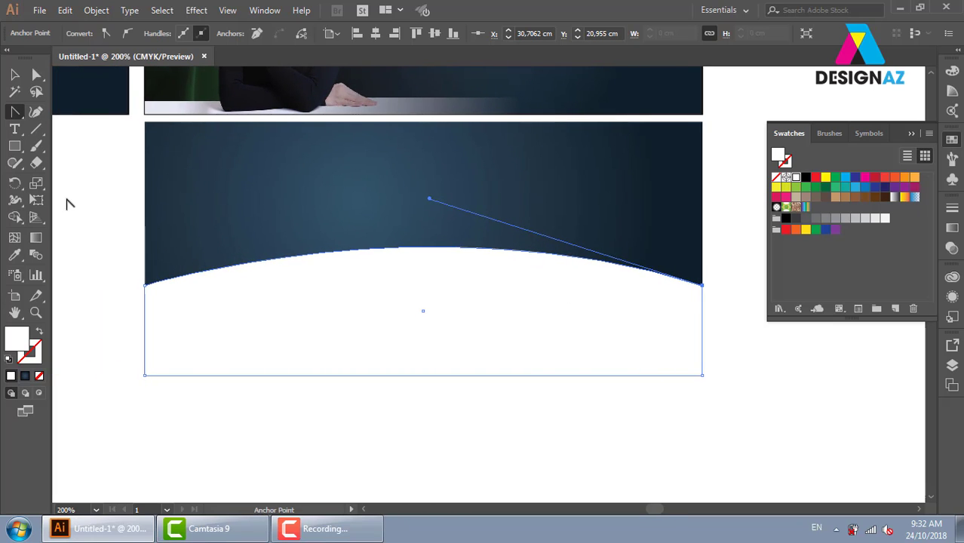
left_click(37, 74)
left_click(460, 208)
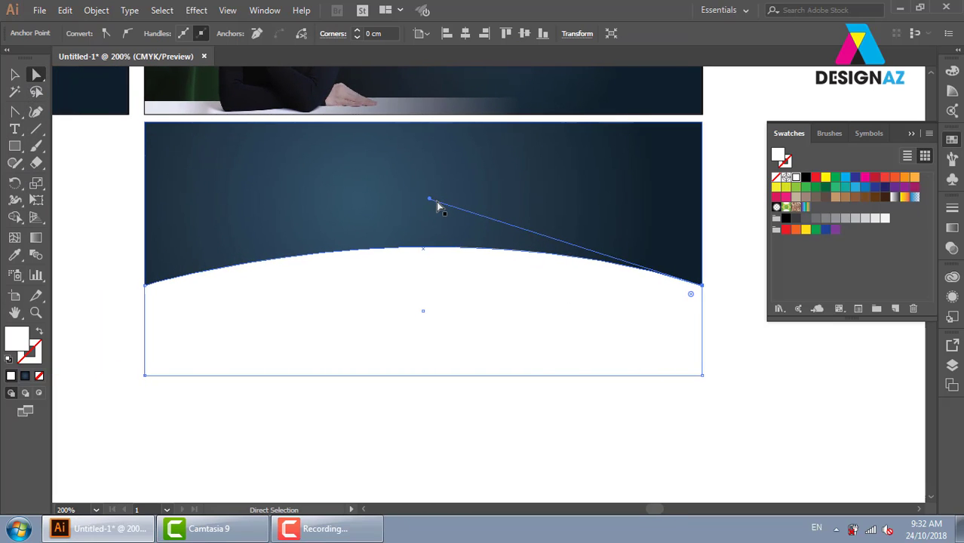
mouse_move(431, 201)
left_mouse_down()
mouse_move(426, 337)
mouse_move(414, 209)
left_mouse_up()
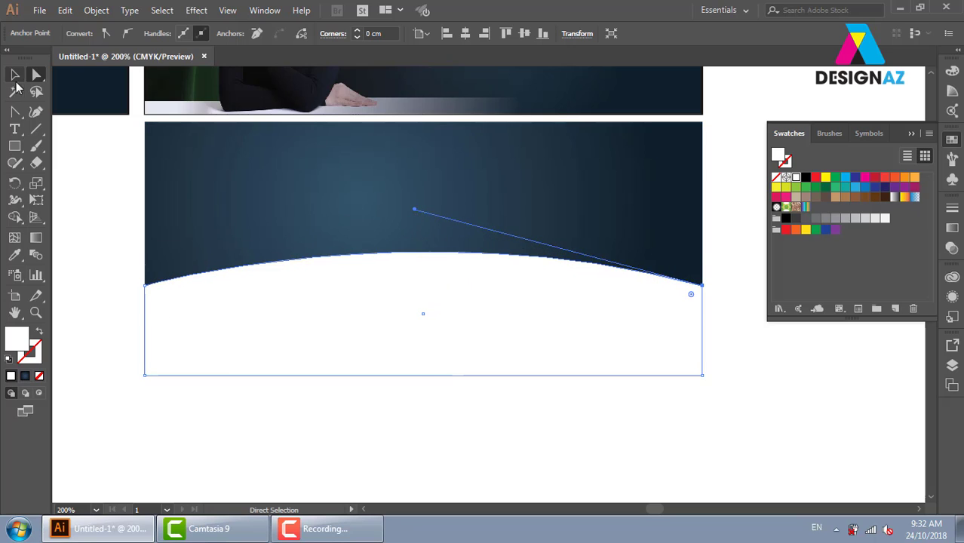
Select the white curved shape and bring up its Transparency settings
left_click(15, 74)
left_click(71, 172)
left_click(386, 361)
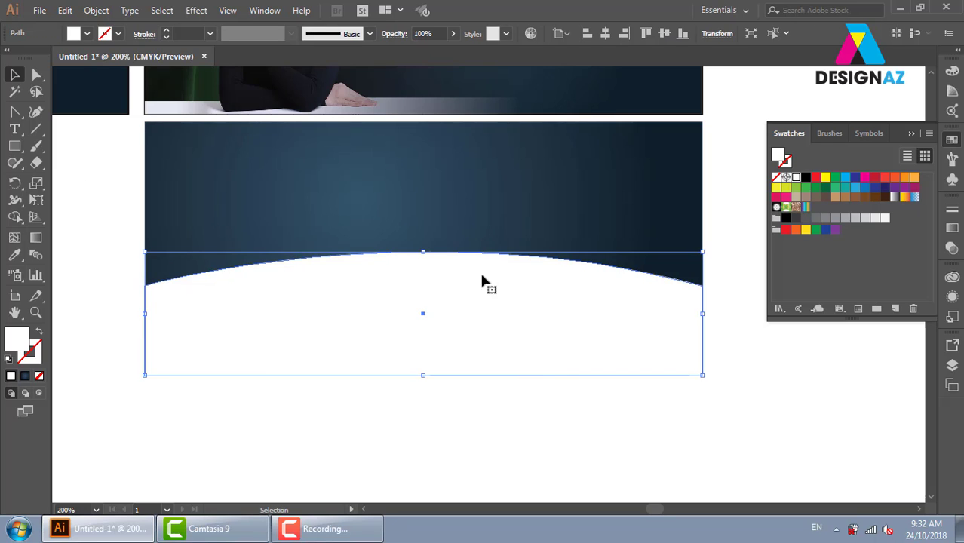
left_click_drag(484, 257, 468, 399)
scroll(452, 354, "down", 3)
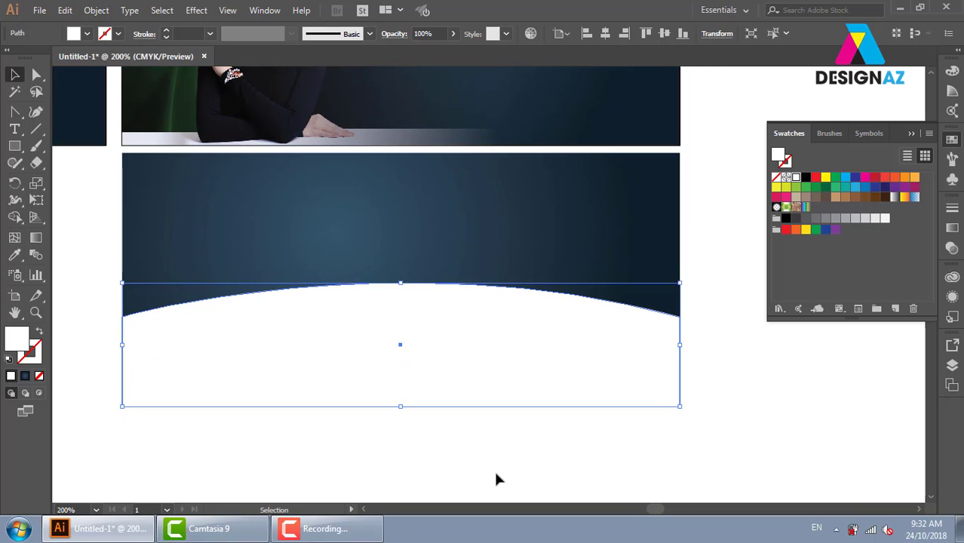
left_click(493, 475)
left_click(440, 371)
left_click(445, 429)
left_click(443, 343)
left_click(952, 247)
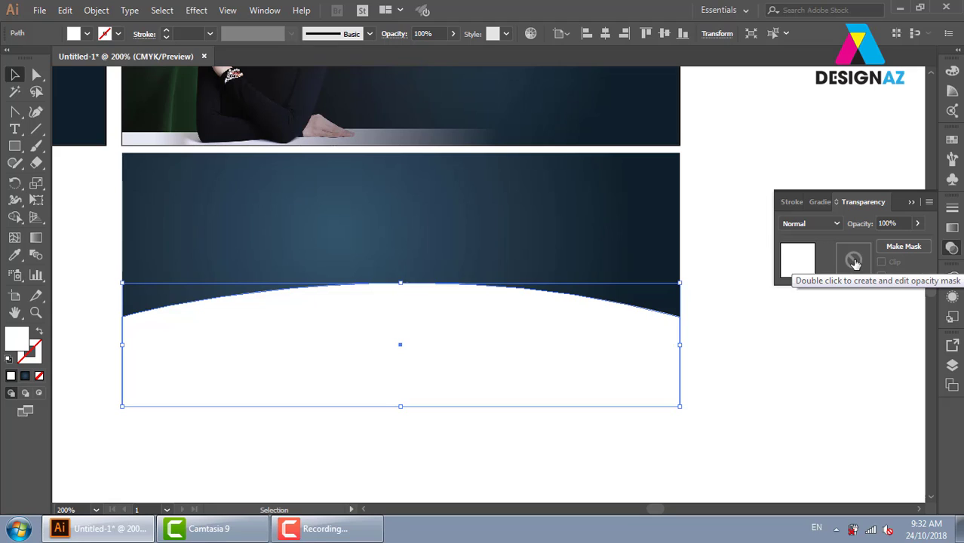
Add an opacity mask with Clip off, and draw a rectangle covering the shape inside it
double_click(854, 262)
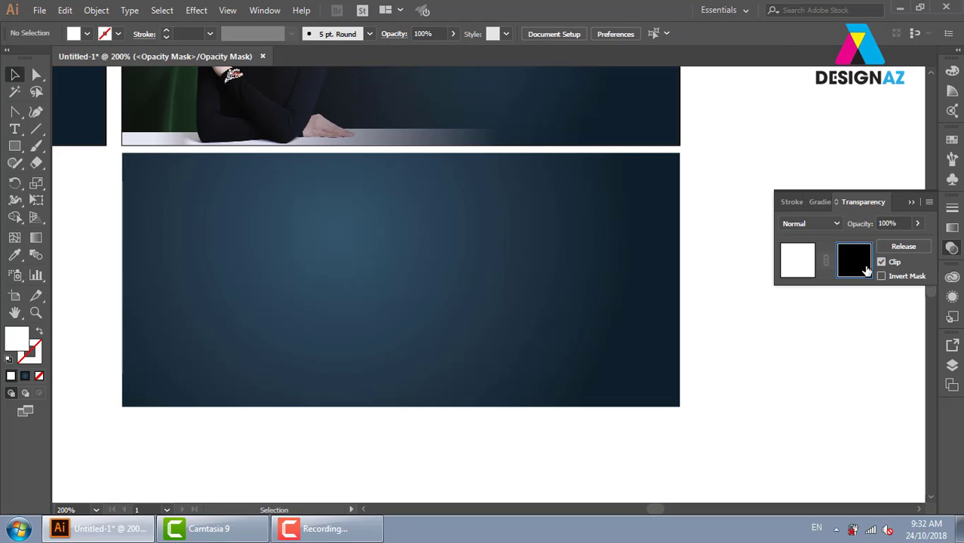
left_click(881, 261)
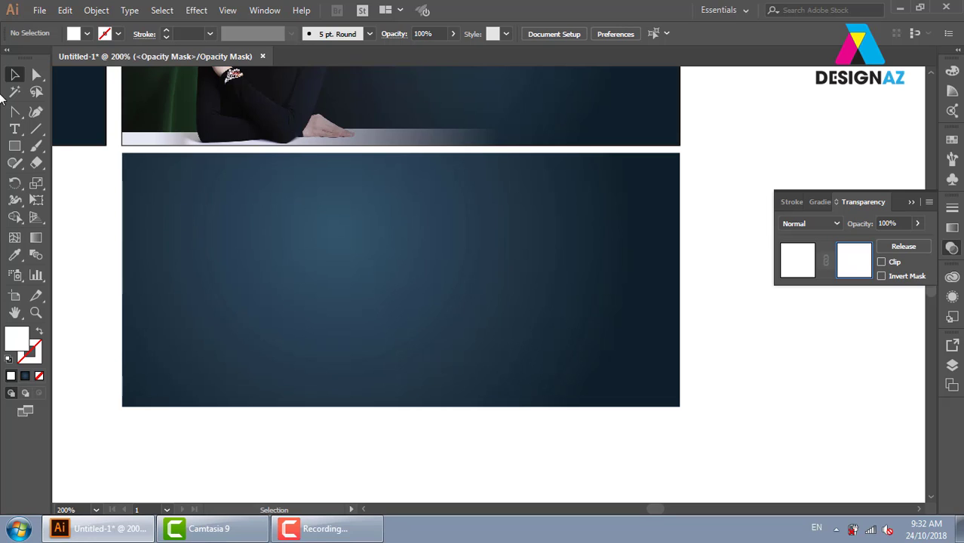
left_click(881, 262)
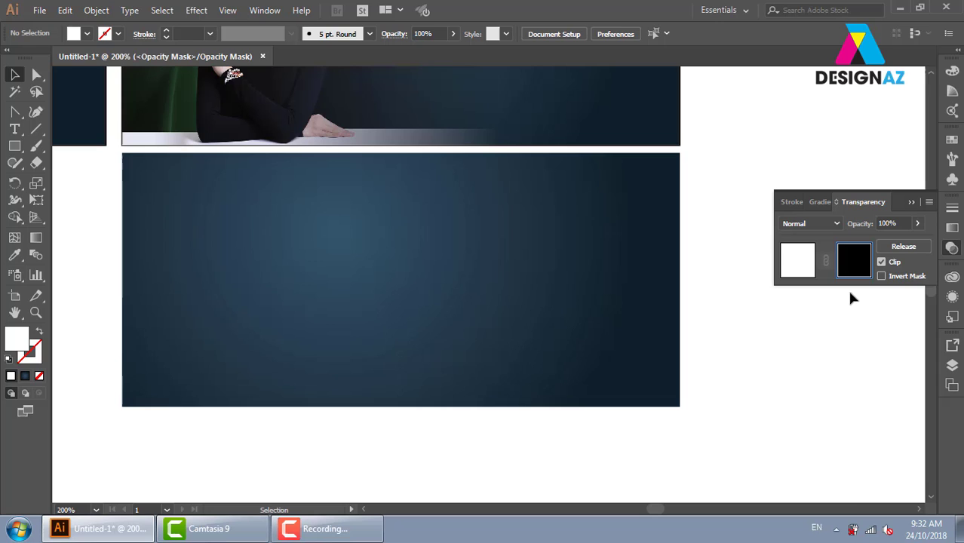
left_click(880, 261)
left_click(15, 146)
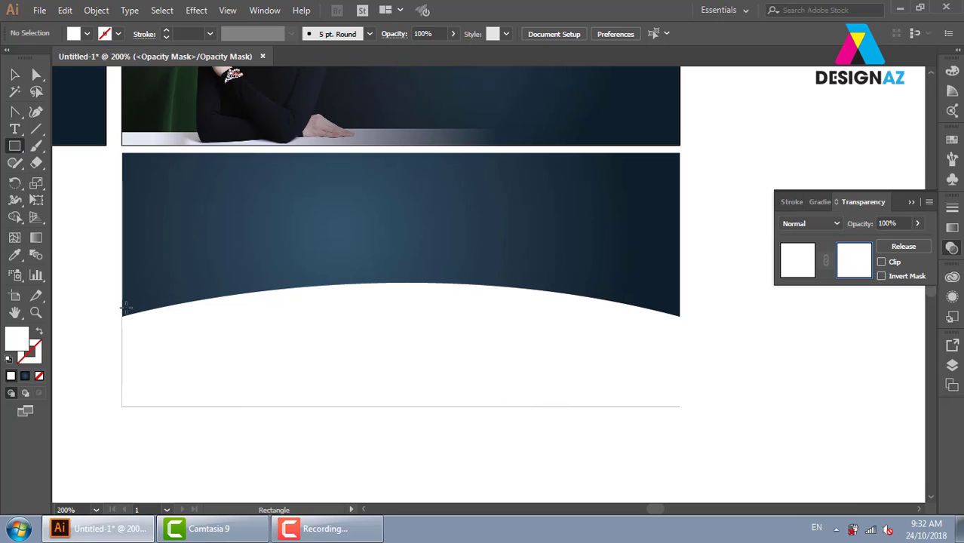
mouse_move(108, 273)
left_mouse_down()
mouse_move(497, 428)
mouse_move(688, 422)
left_mouse_up()
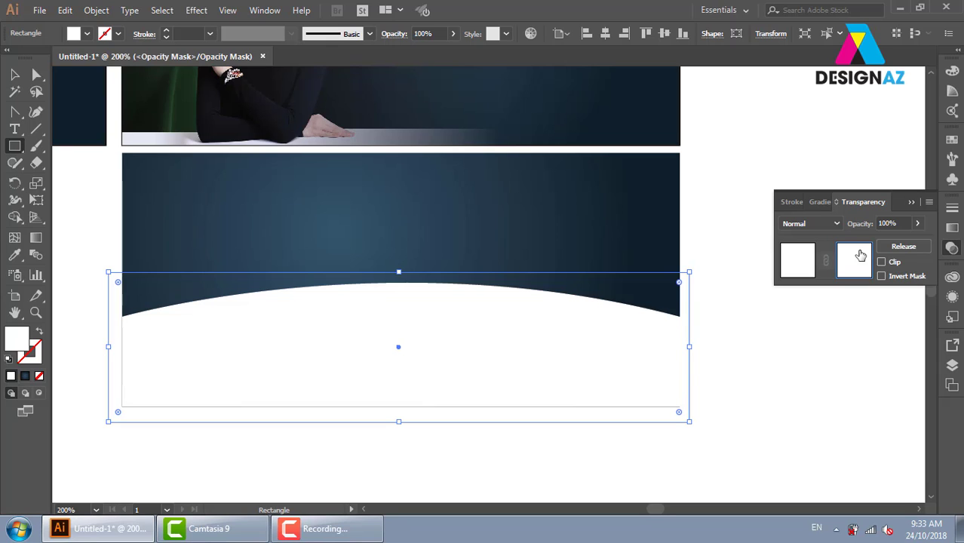
Fill the mask rectangle with the white-to-black gradient running vertically, then exit mask editing
left_click(952, 139)
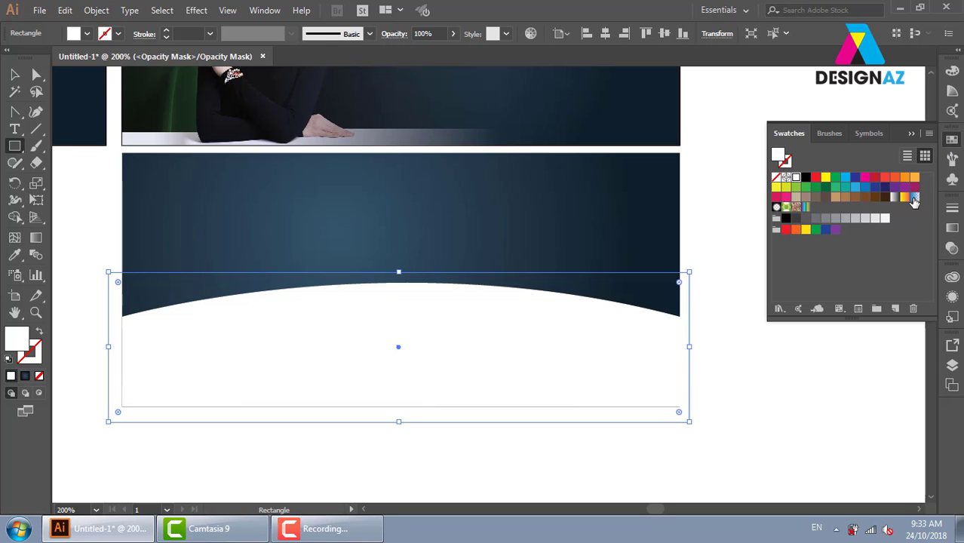
left_click(895, 197)
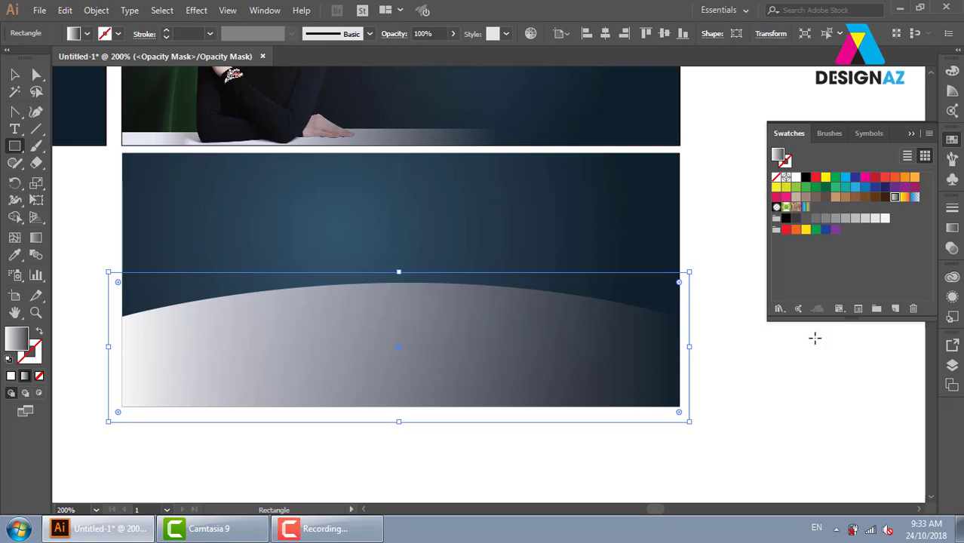
left_click(951, 248)
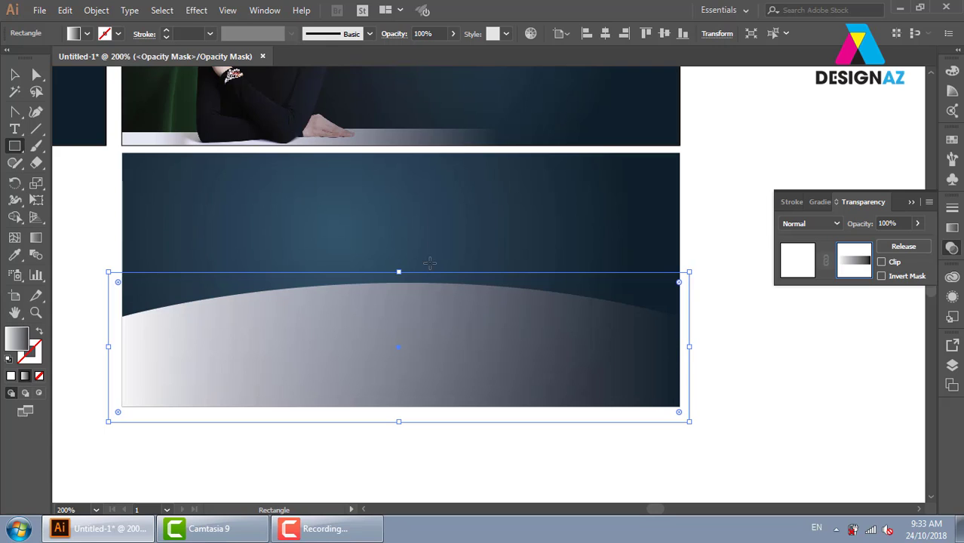
left_click_drag(396, 392, 400, 276)
key("g")
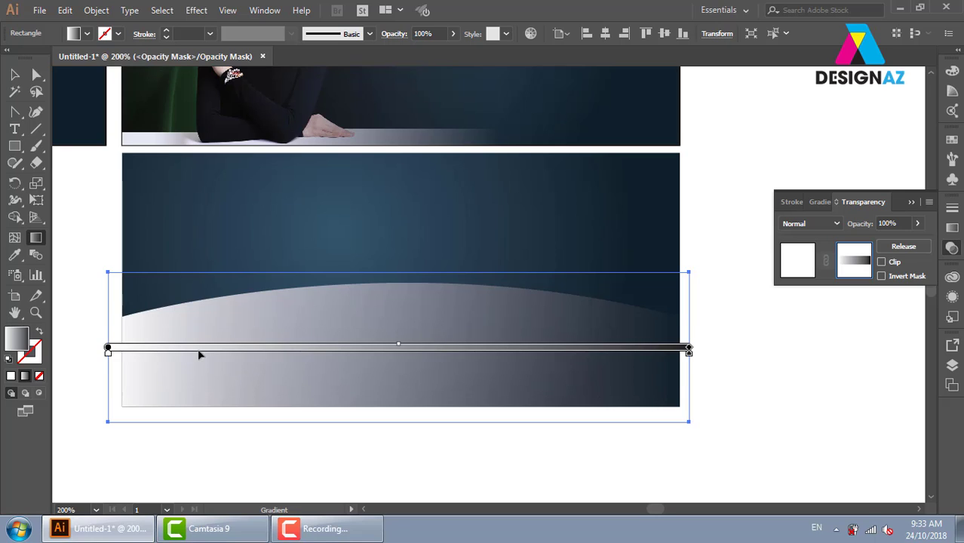
mouse_move(398, 347)
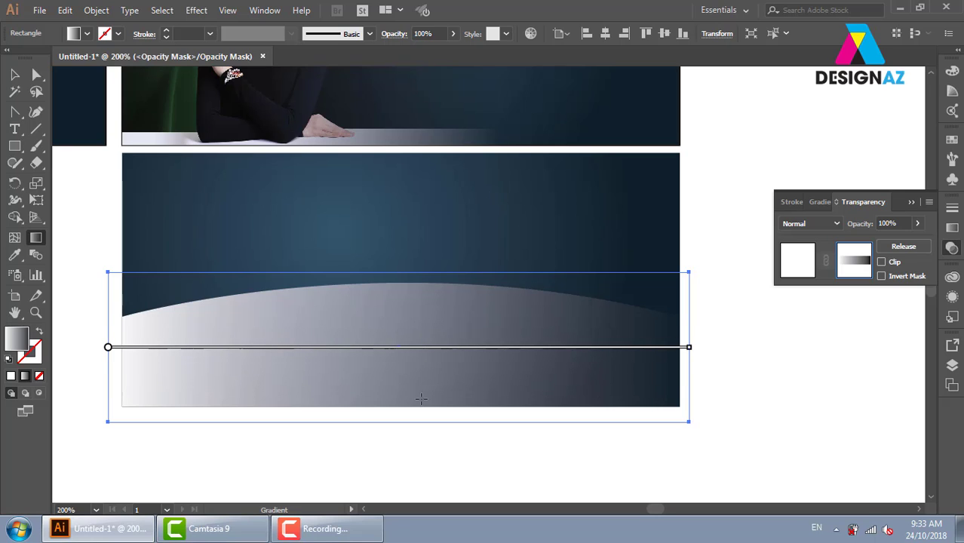
left_click_drag(395, 185, 398, 368)
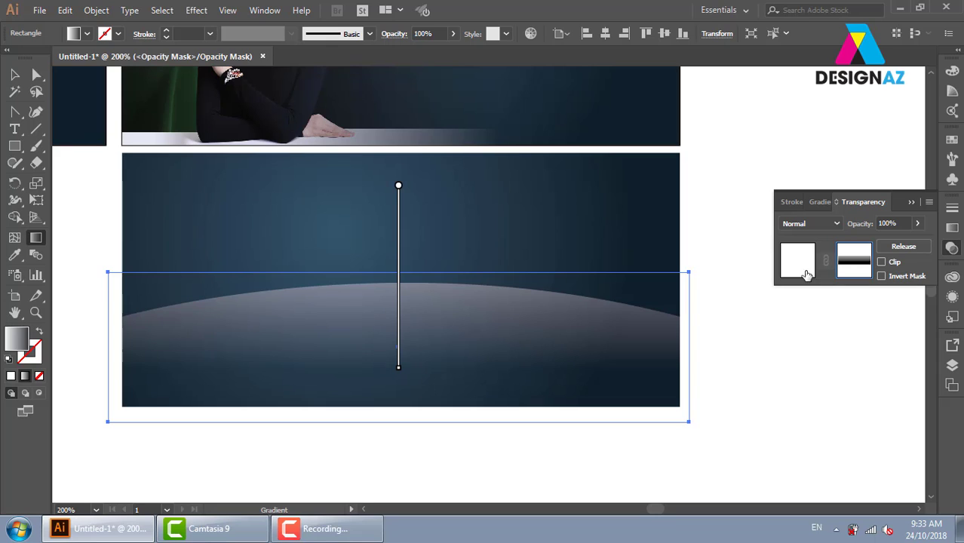
left_click(807, 273)
left_click(15, 74)
left_click(104, 300)
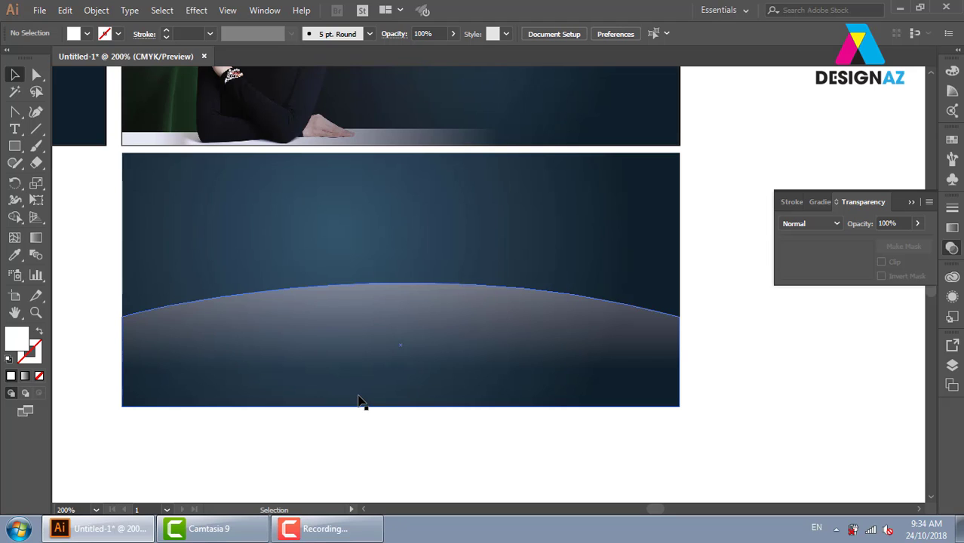
Set the curved shape's blending mode to Overlay
left_click(369, 343)
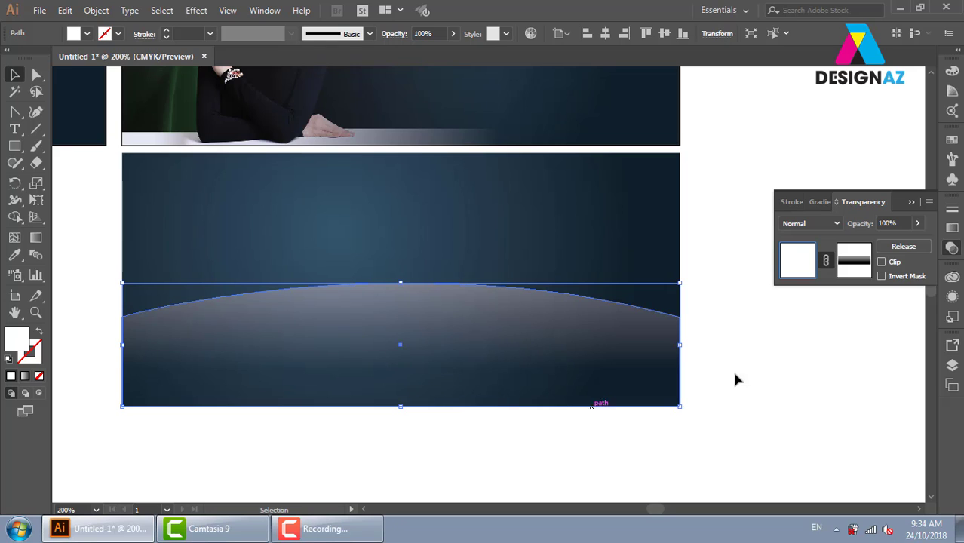
left_click(801, 223)
left_click(807, 358)
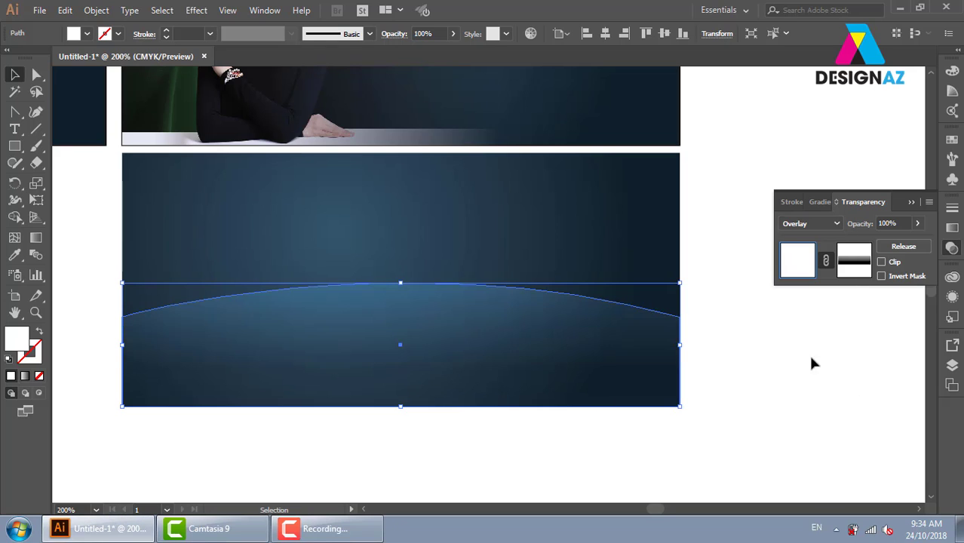
left_click(814, 434)
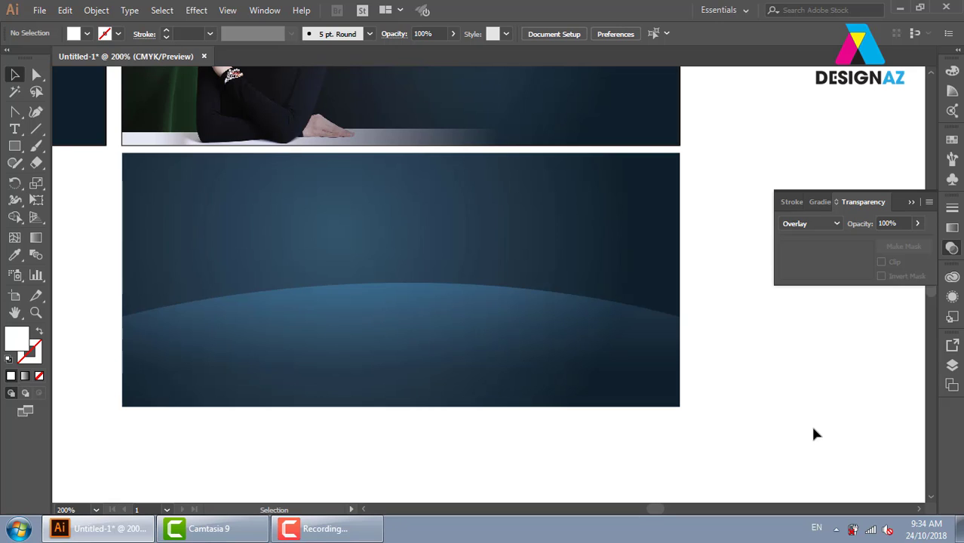
Duplicate the curved shape slightly higher as a trial offset copy
left_click(535, 294)
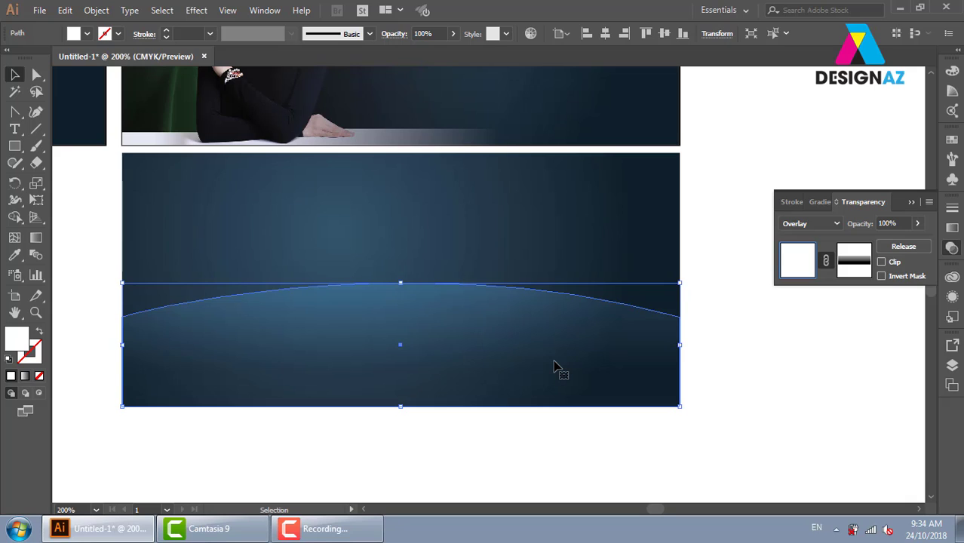
key("a")
key("v")
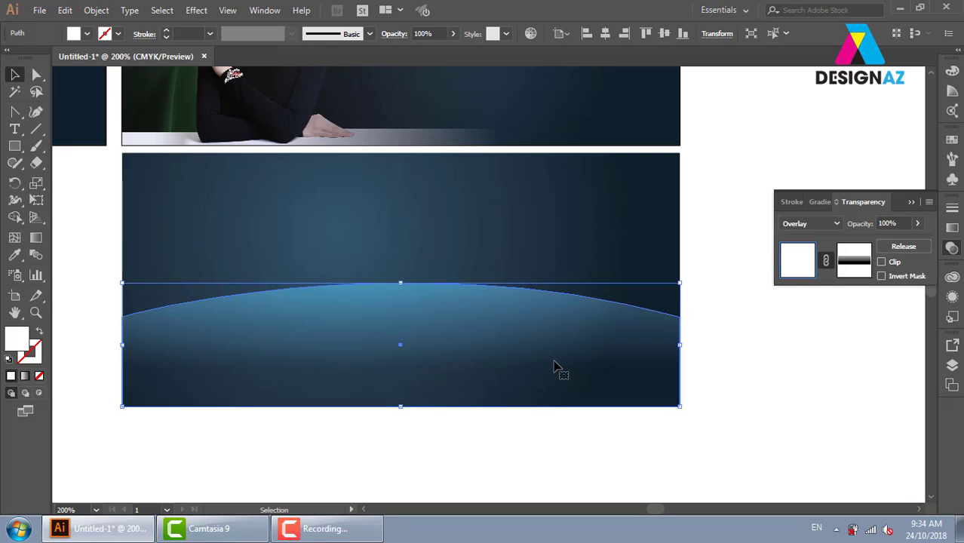
key("shift+alt+Up")
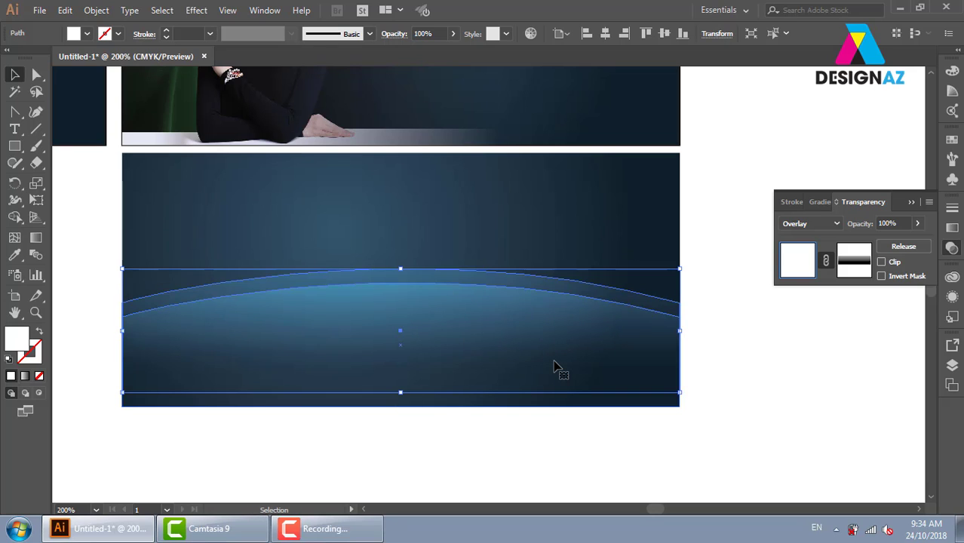
left_click(820, 389)
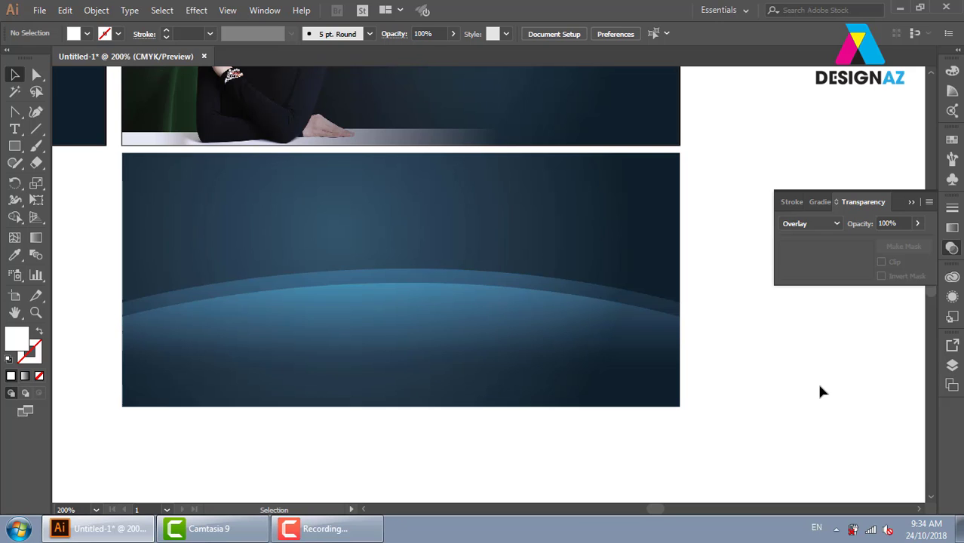
left_click(543, 287)
Delete the trial duplicate and draw a white circle in the banner's upper left
key("ctrl+shift+a")
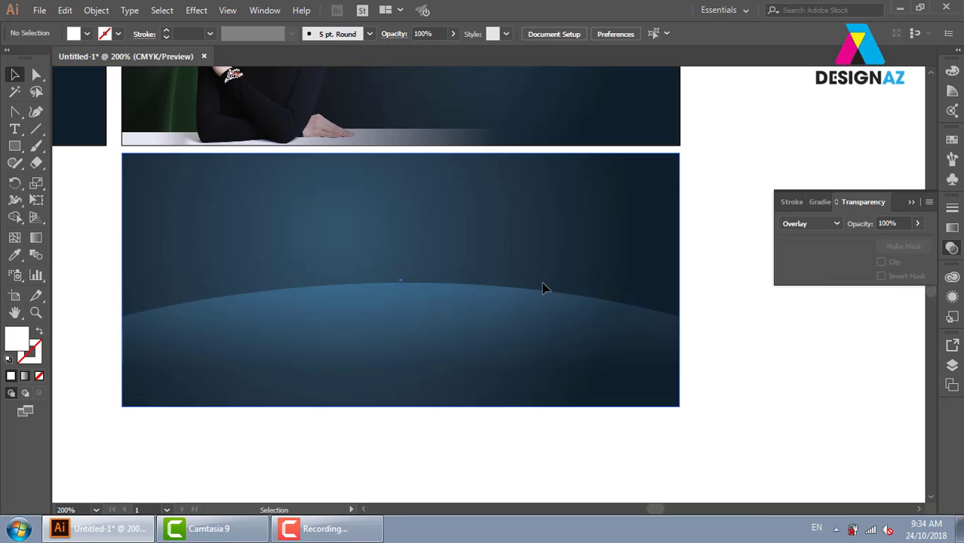
left_click_drag(13, 147, 60, 181)
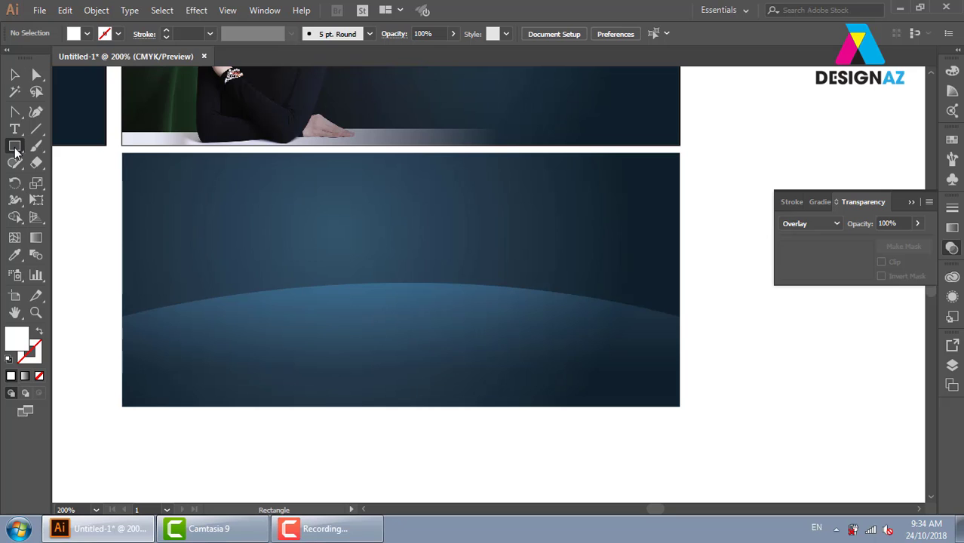
left_click_drag(211, 184, 284, 272)
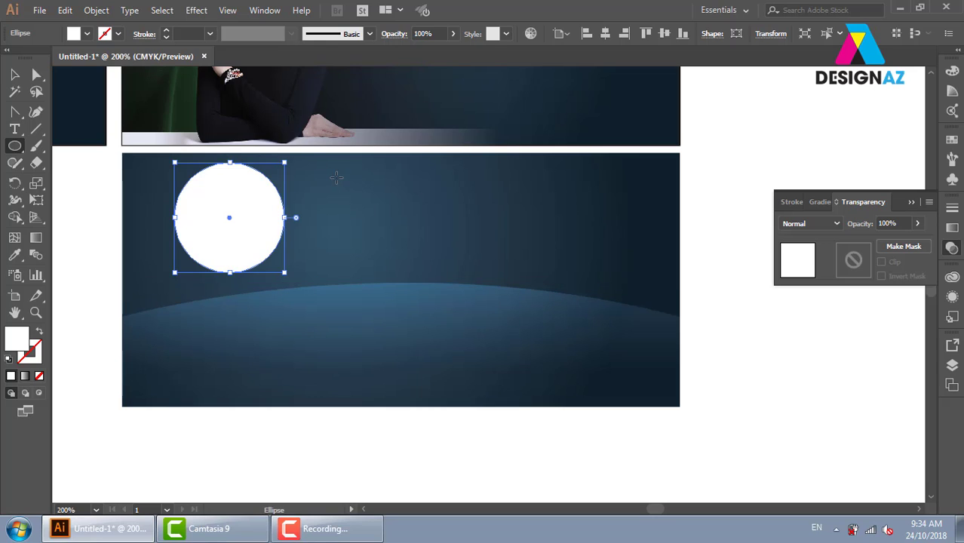
left_click(14, 74)
left_click(90, 232)
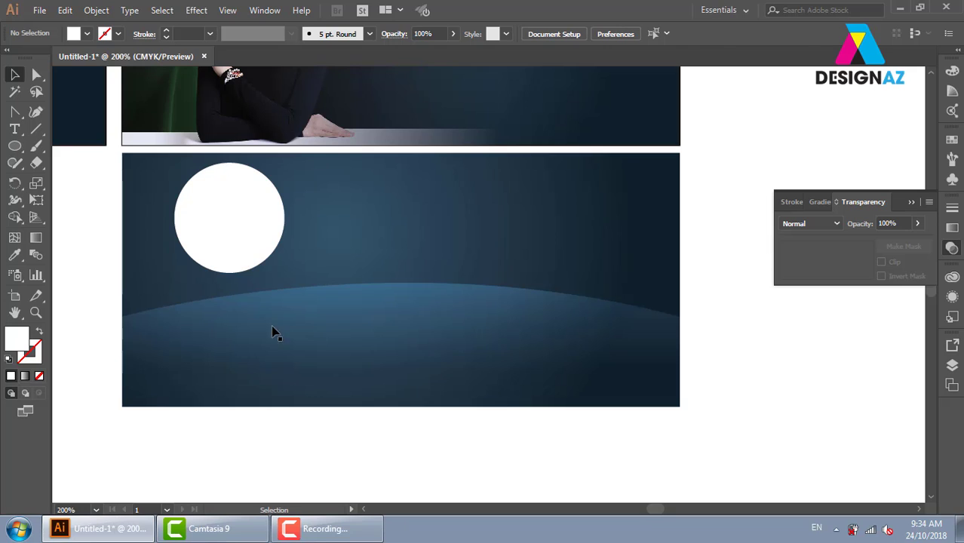
left_click(244, 194)
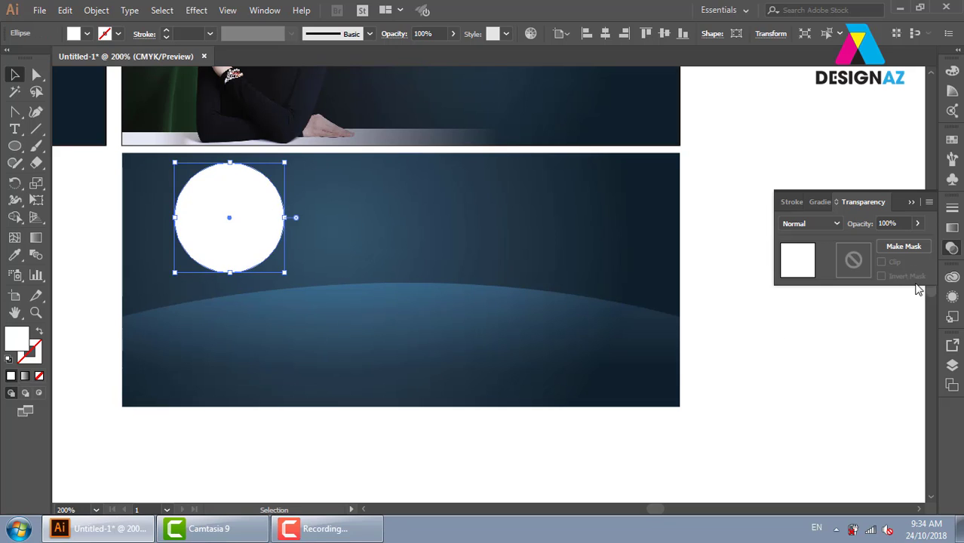
Give the circle an opacity mask with Clip off and draw a covering square inside it
double_click(852, 262)
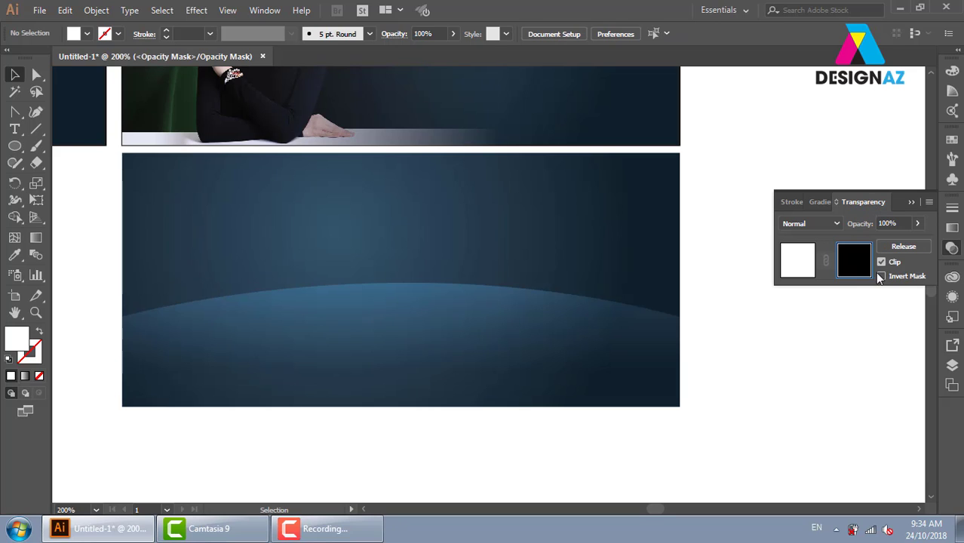
left_click(881, 262)
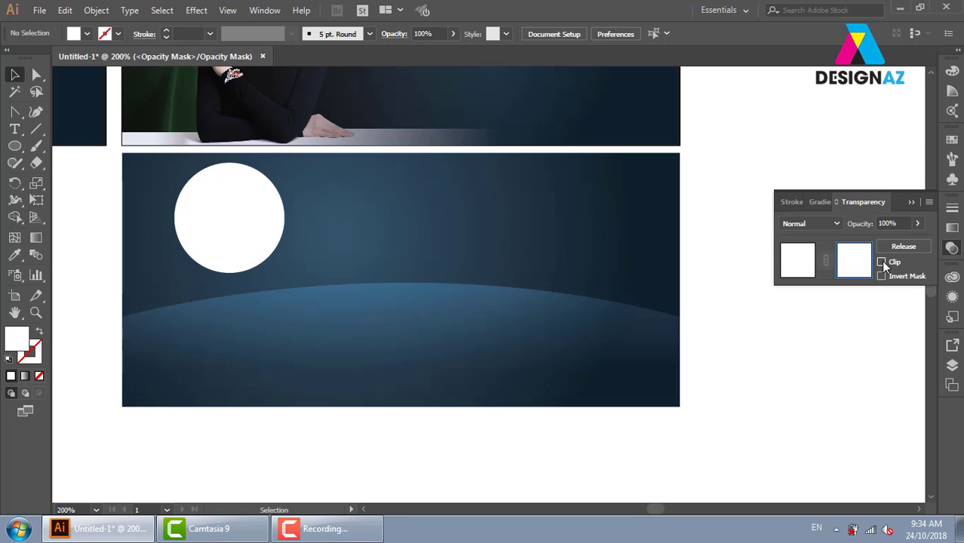
left_click_drag(15, 145, 55, 151)
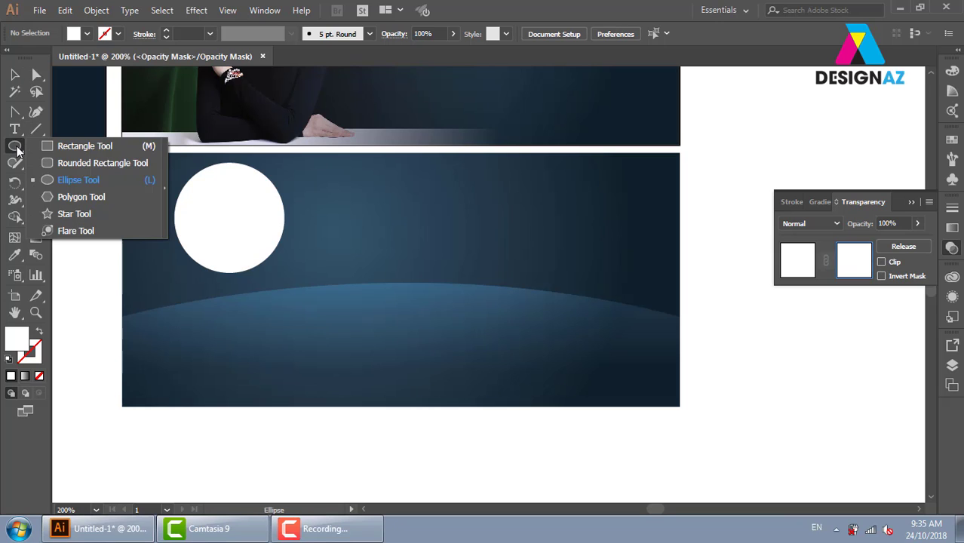
left_click_drag(159, 147, 306, 289)
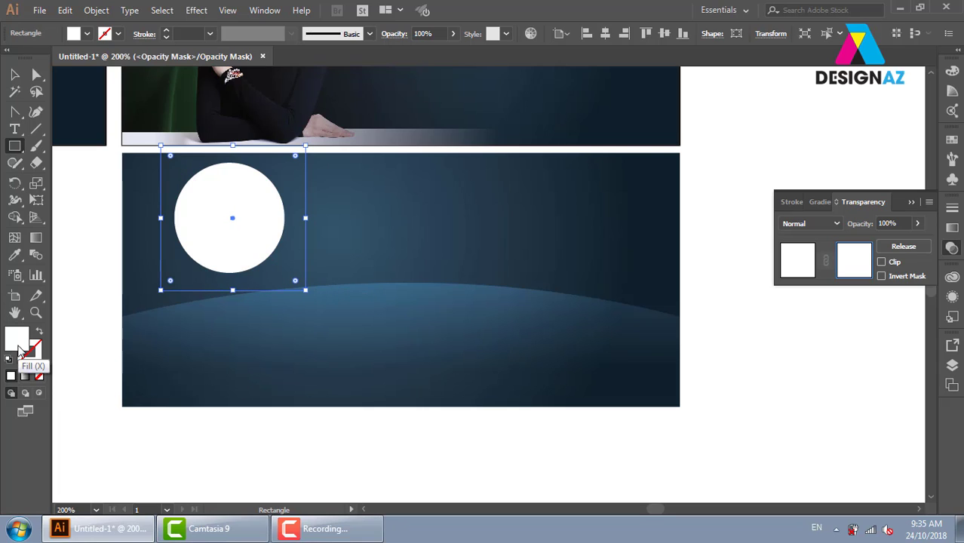
Fill the mask square with a white-to-grey gradient angled diagonally, then exit mask editing
left_click(952, 140)
left_click(894, 197)
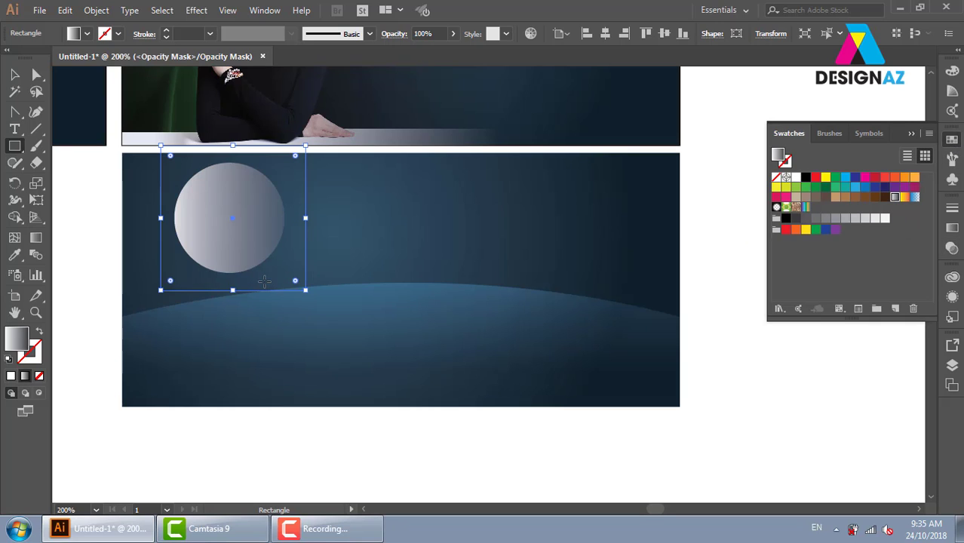
key("g")
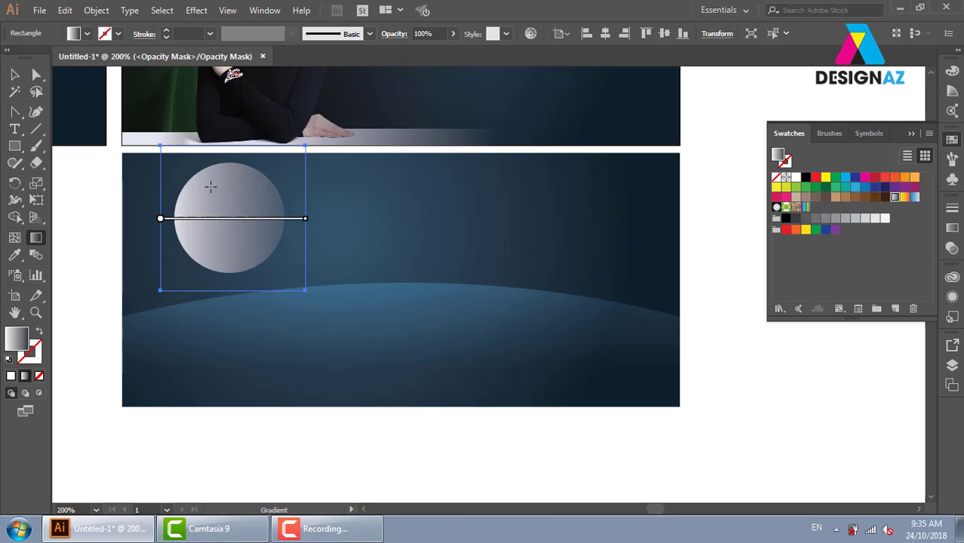
left_click_drag(174, 163, 281, 266)
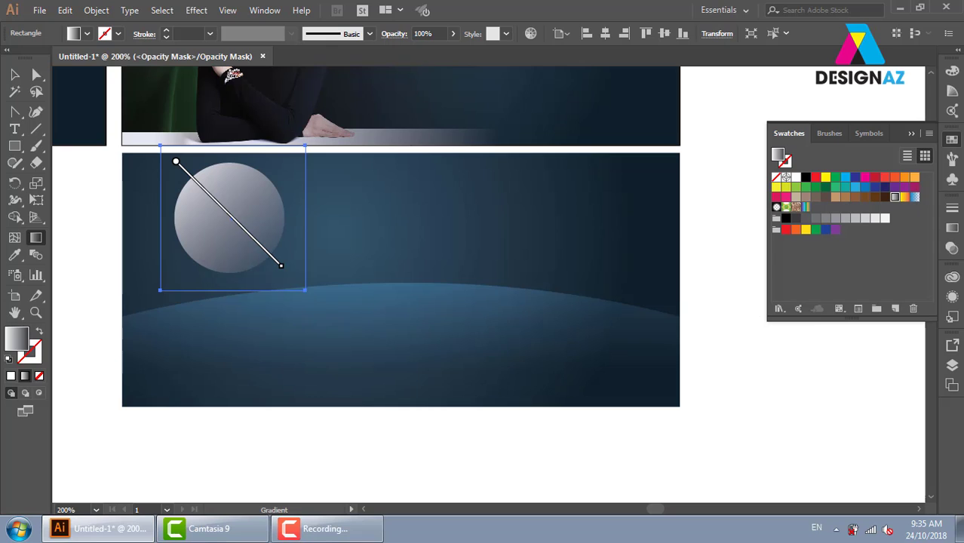
left_click(952, 248)
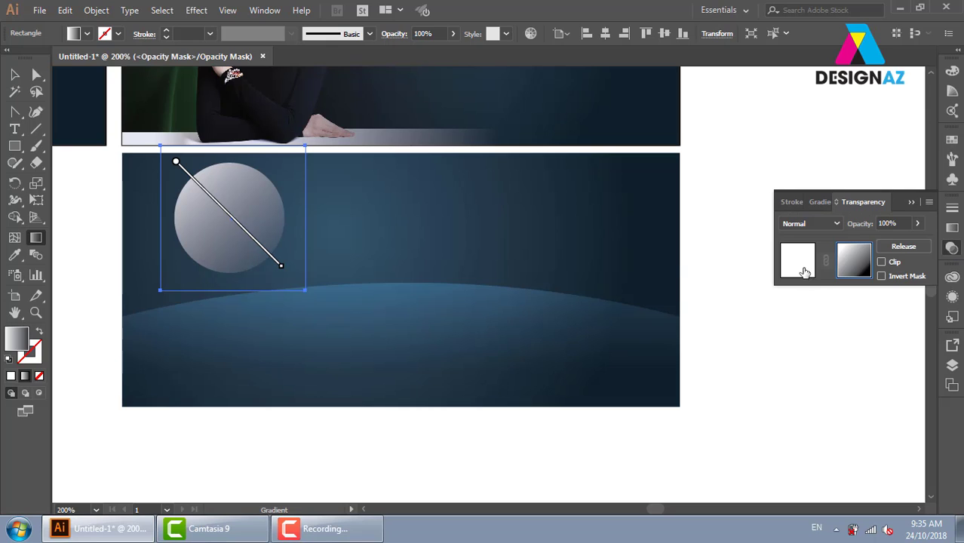
left_click(806, 273)
left_click(14, 74)
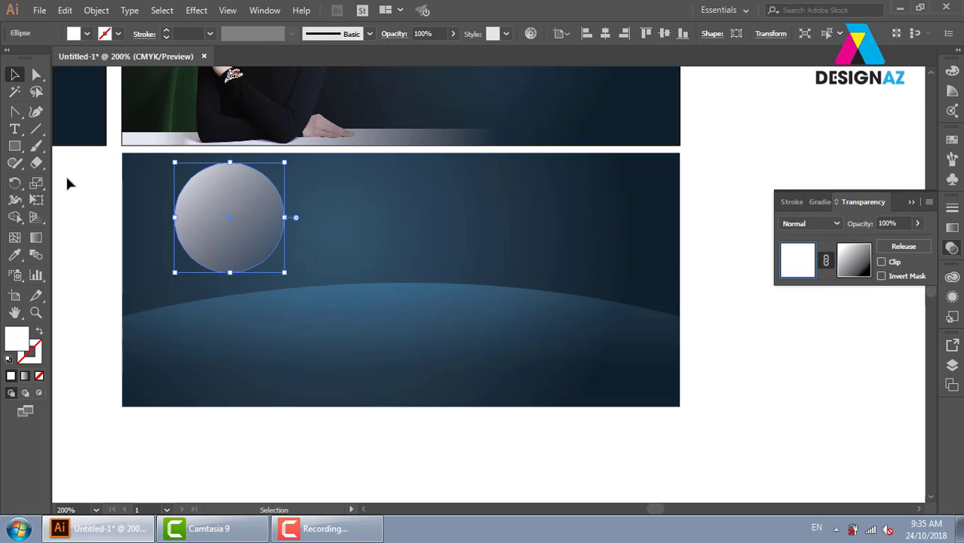
left_click(67, 183)
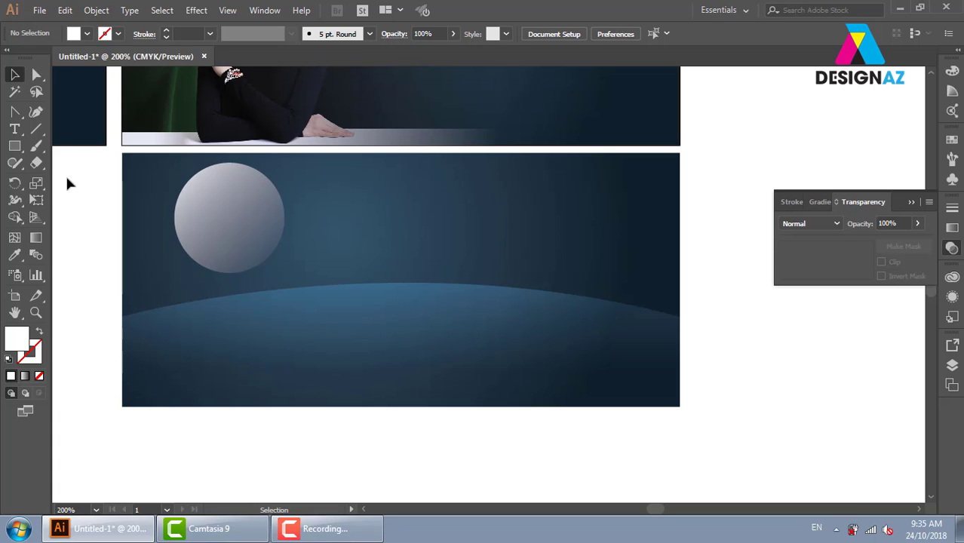
left_click(243, 221)
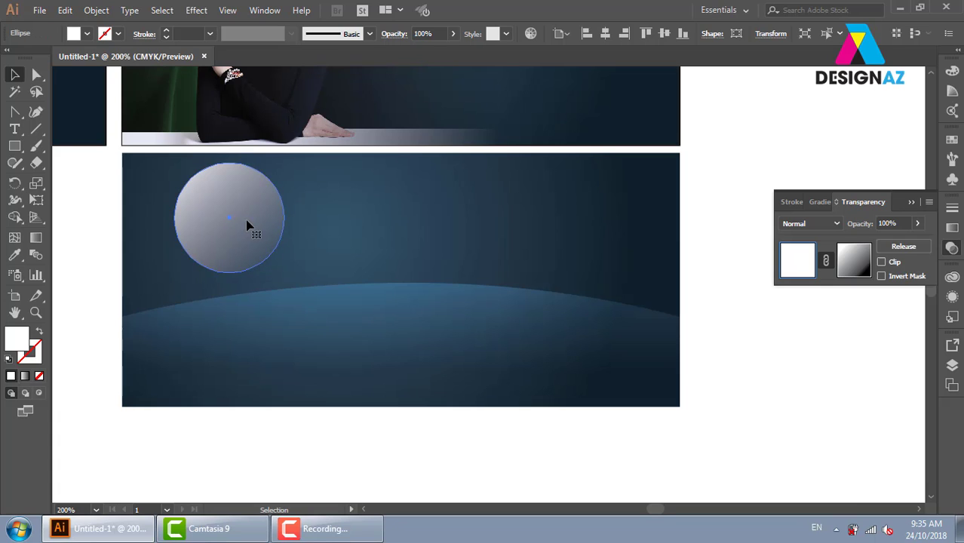
left_click(833, 223)
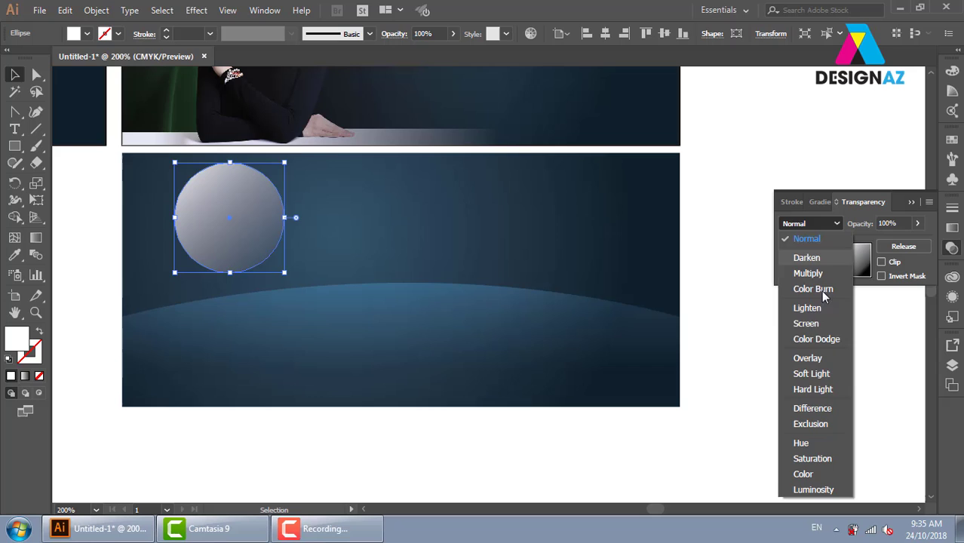
Set the circle to Overlay and add a smaller copy overlapping its right side
left_click(807, 358)
left_click(836, 436)
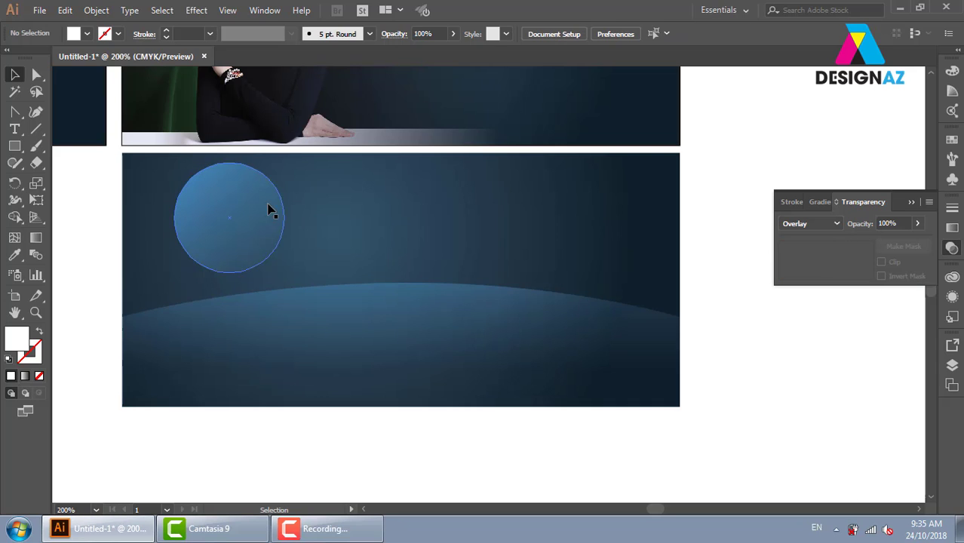
left_click_drag(269, 209, 337, 215)
left_click_drag(352, 169, 305, 217)
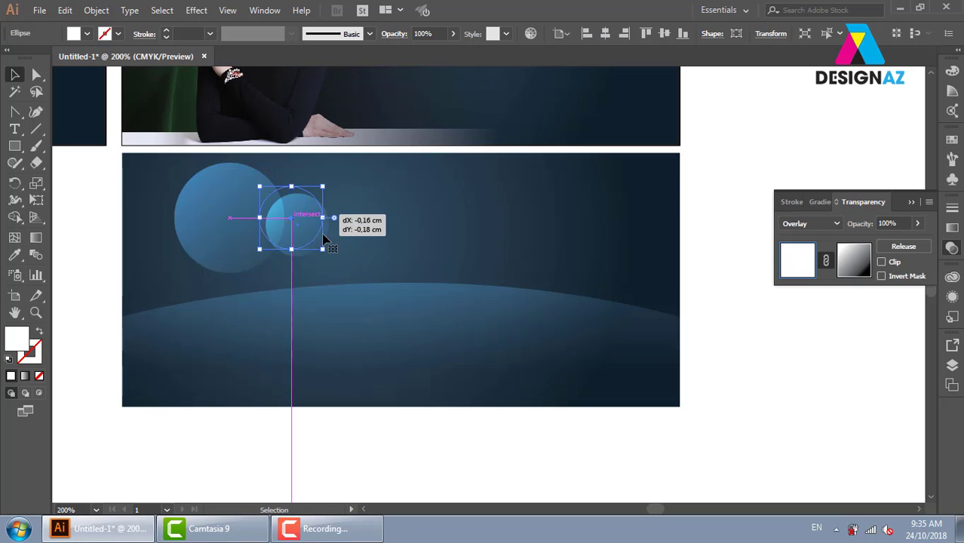
left_click(749, 352)
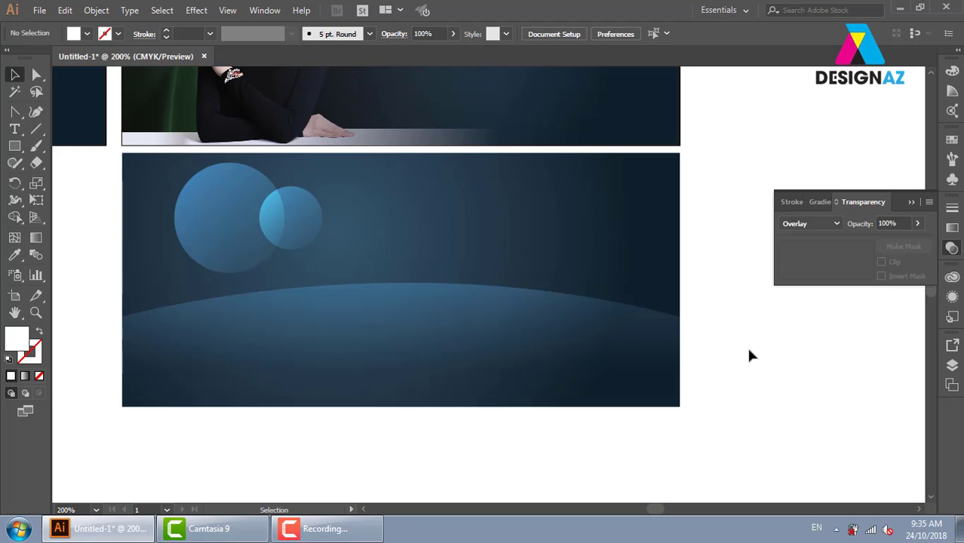
Set the small circle's opacity to 50%
left_click(316, 230)
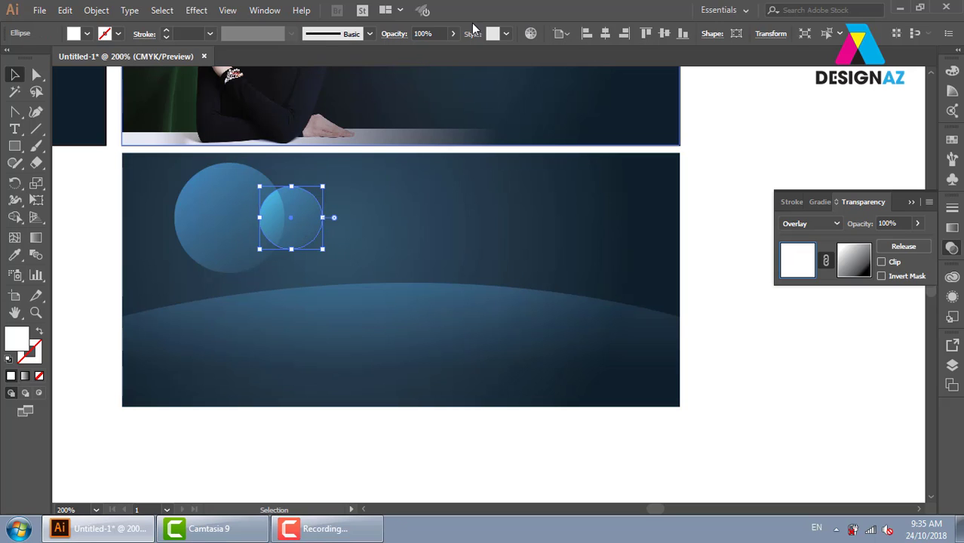
double_click(429, 34)
type("5")
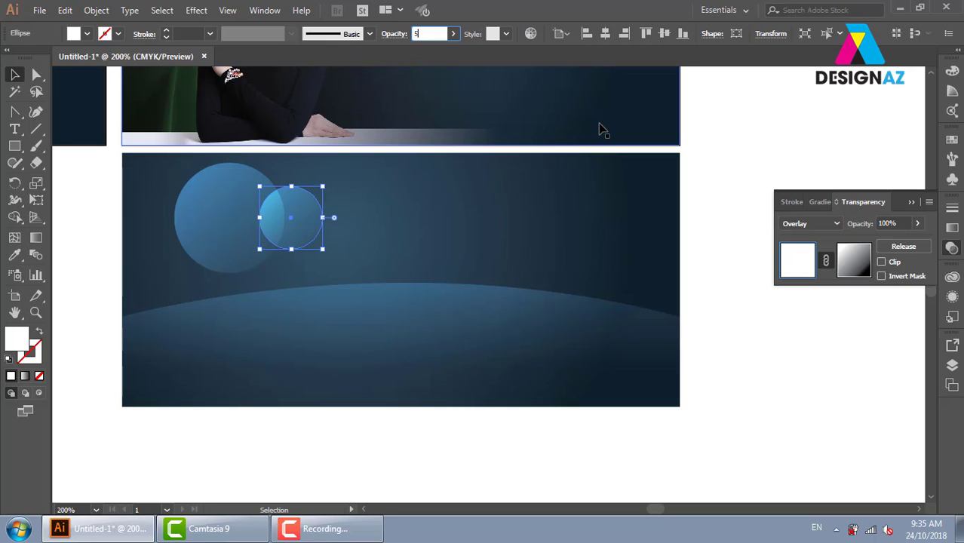
type("0")
key("Return")
left_click(843, 377)
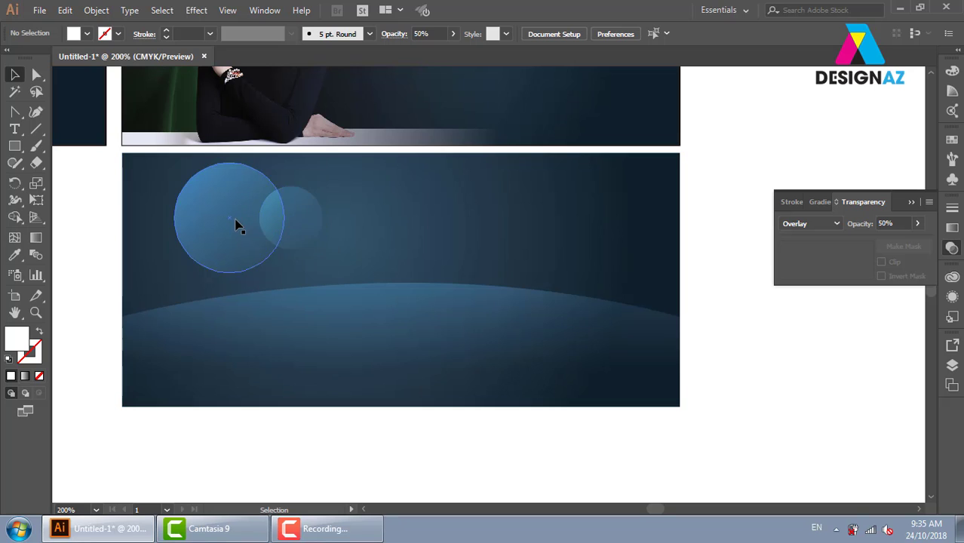
Duplicate the circle, enlarge it over the banner's right side, and rotate it about 12°
left_click_drag(236, 227, 514, 289)
mouse_move(564, 224)
left_mouse_down()
mouse_move(732, 143)
mouse_move(788, 101)
left_mouse_up()
left_click_drag(599, 255, 648, 330)
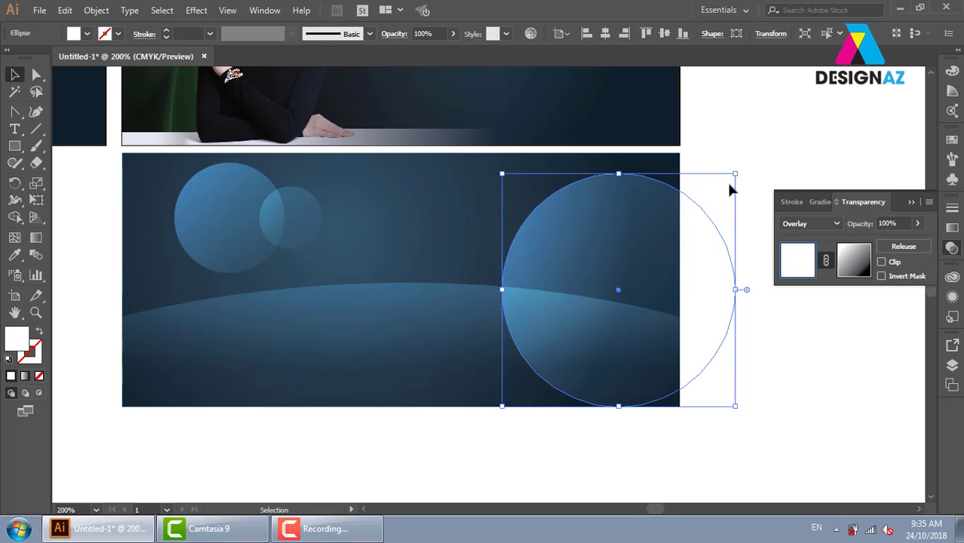
left_click_drag(737, 175, 800, 121)
mouse_move(705, 242)
left_mouse_down()
mouse_move(706, 172)
mouse_move(692, 196)
left_mouse_up()
left_click(746, 450)
scroll(744, 450, "right", 1)
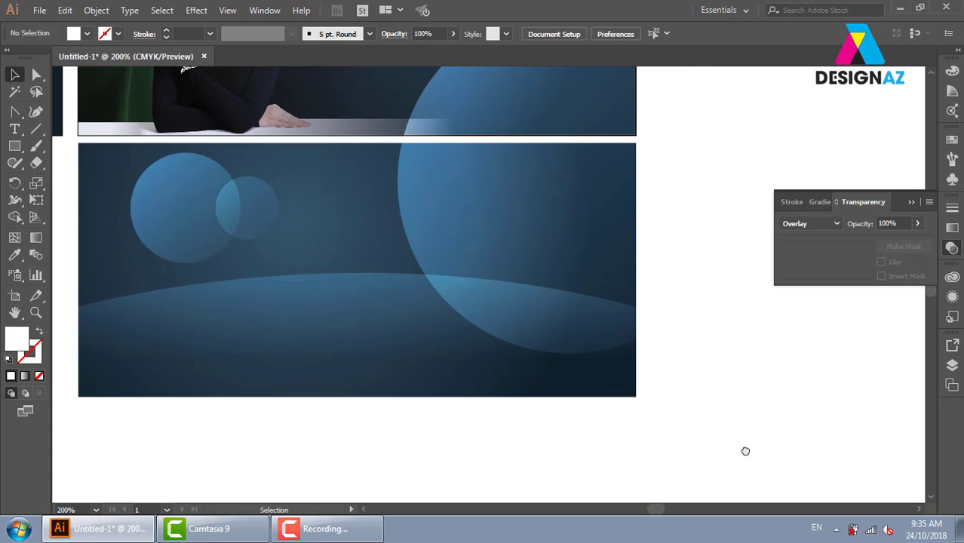
left_click(507, 247)
scroll(550, 344, "right", 2)
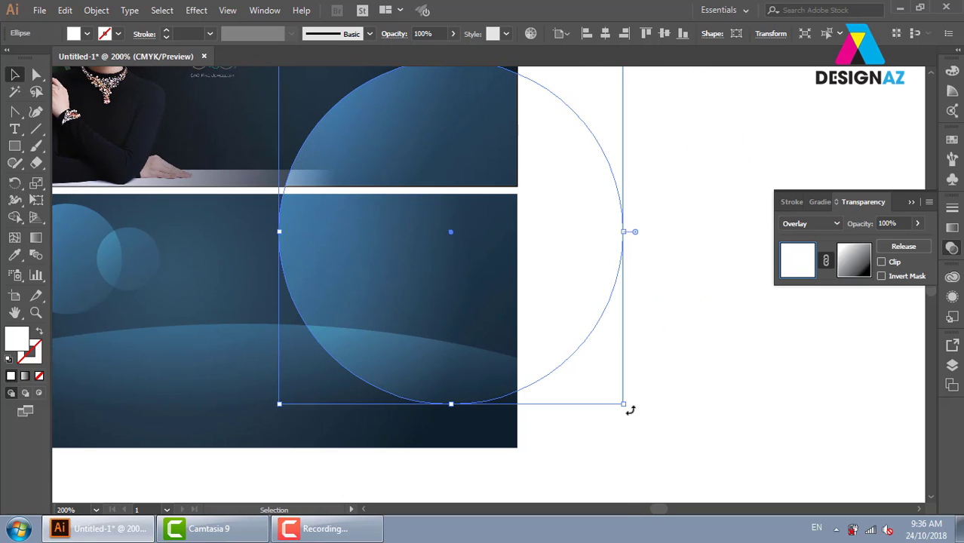
left_click_drag(629, 409, 619, 442)
left_click(759, 448)
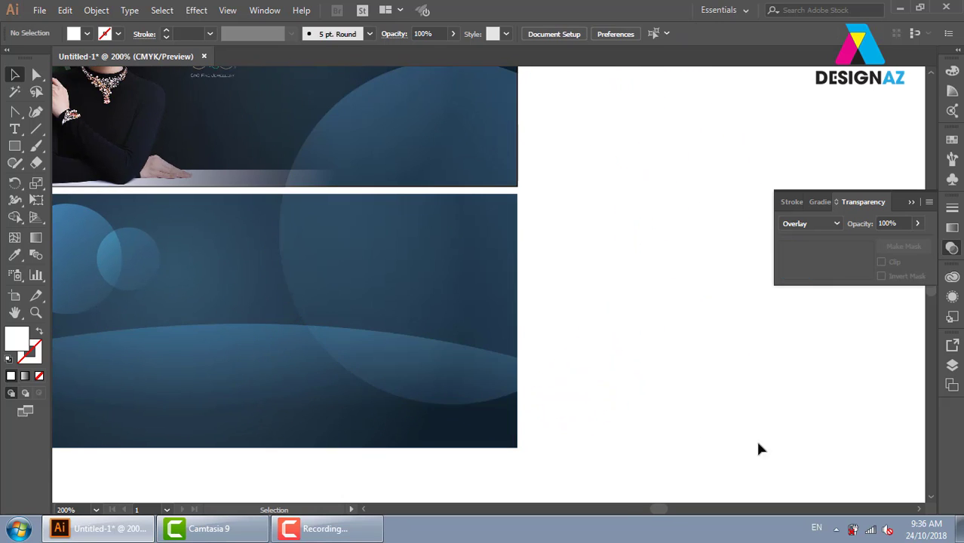
scroll(728, 396, "left", 4)
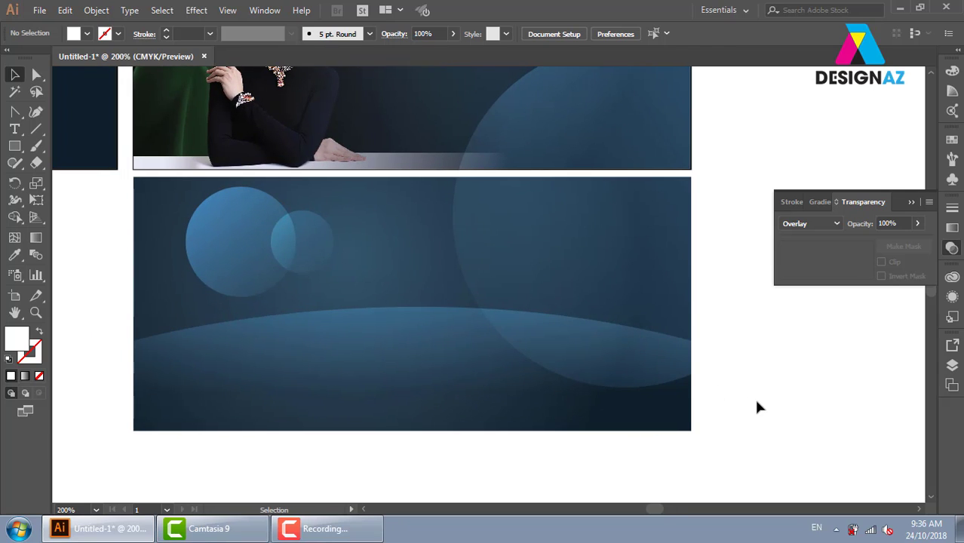
Add a tiny circle copy, about 53 px, near the banner's centre
left_click_drag(300, 262, 452, 274)
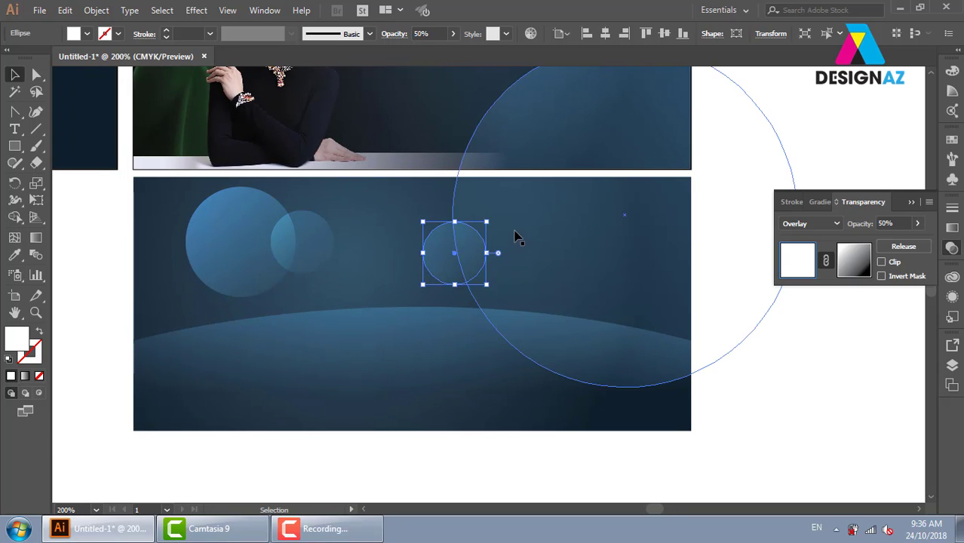
mouse_move(487, 222)
left_mouse_down()
mouse_move(462, 245)
mouse_move(468, 281)
left_mouse_up()
left_click(788, 389)
left_click_drag(758, 412, 791, 409)
Duplicate the upper-left circle to the banner's right side and scale it down
left_click(232, 226)
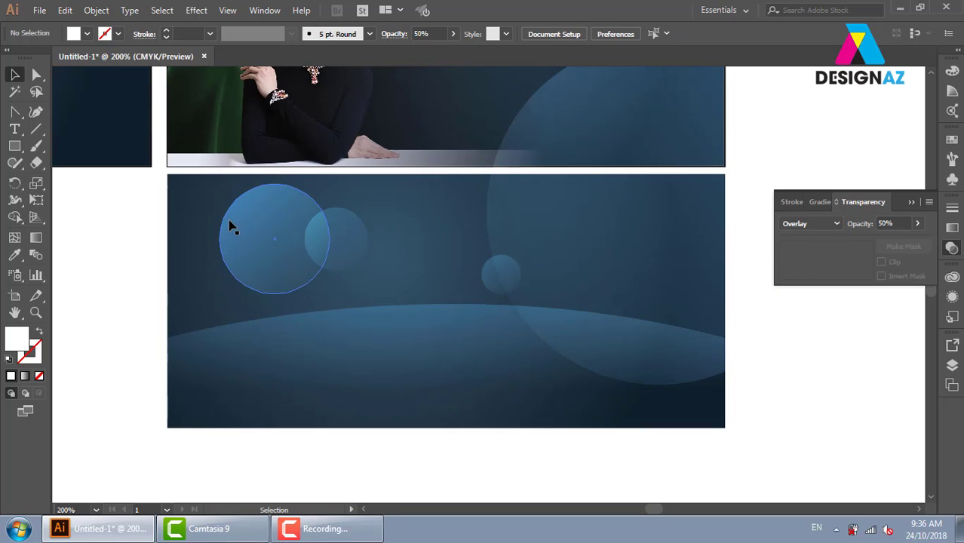
left_click_drag(232, 227, 605, 226)
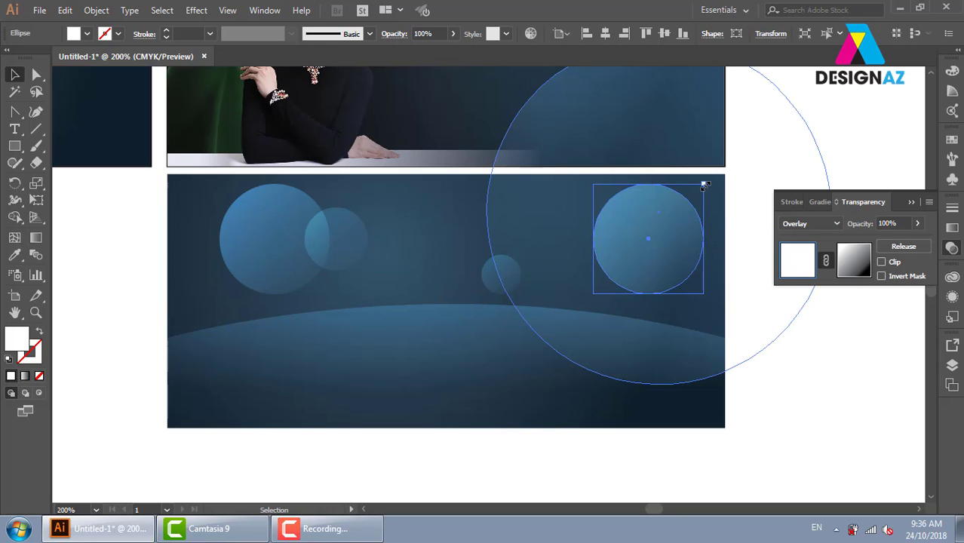
left_click_drag(705, 184, 678, 211)
key("a")
left_click(638, 252)
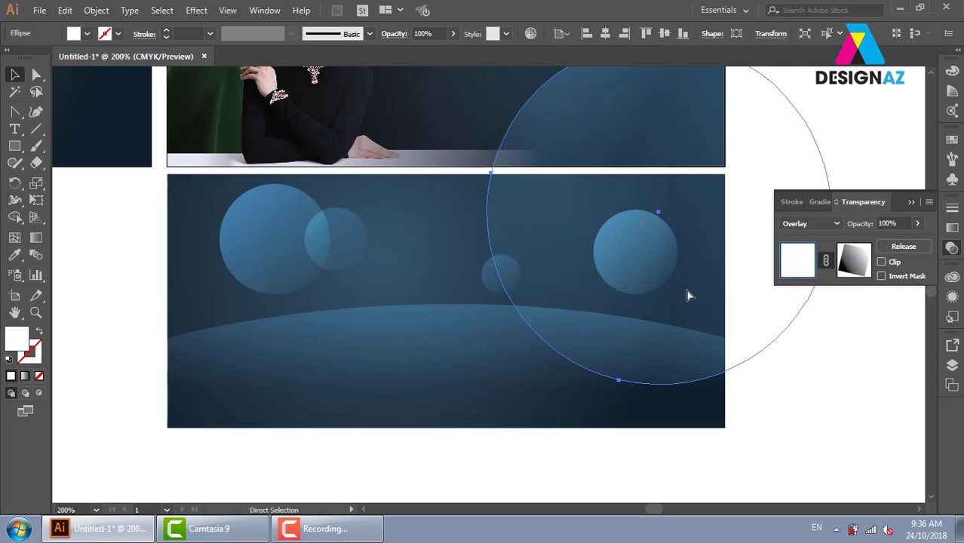
key("v")
Set the right-side circle's opacity to 50%
left_click(800, 367)
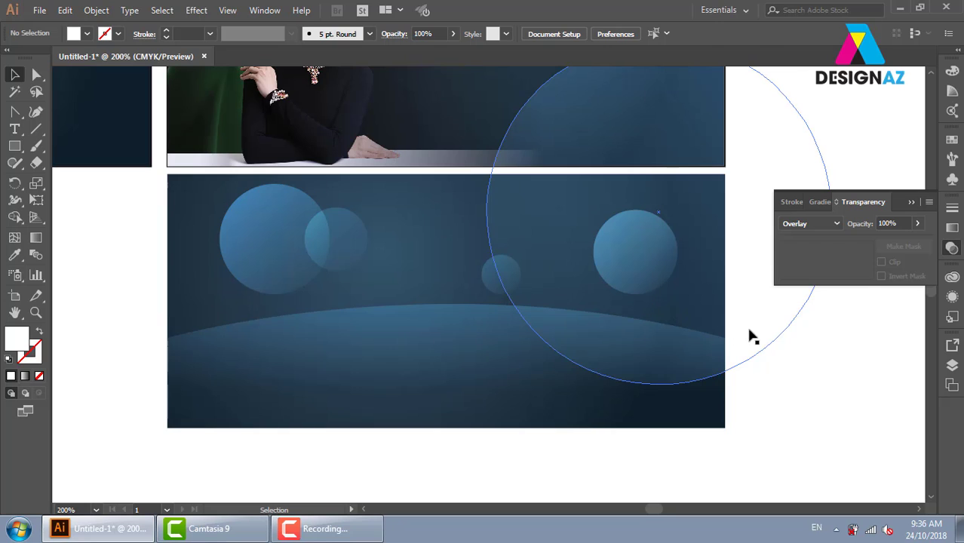
left_click(762, 356)
left_click(673, 303, "shift")
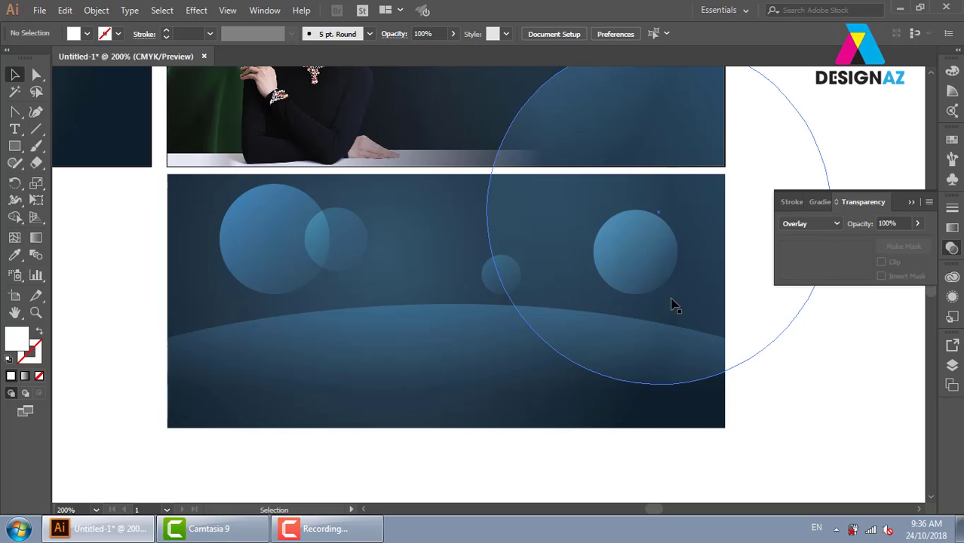
left_click(770, 317)
left_click(650, 260)
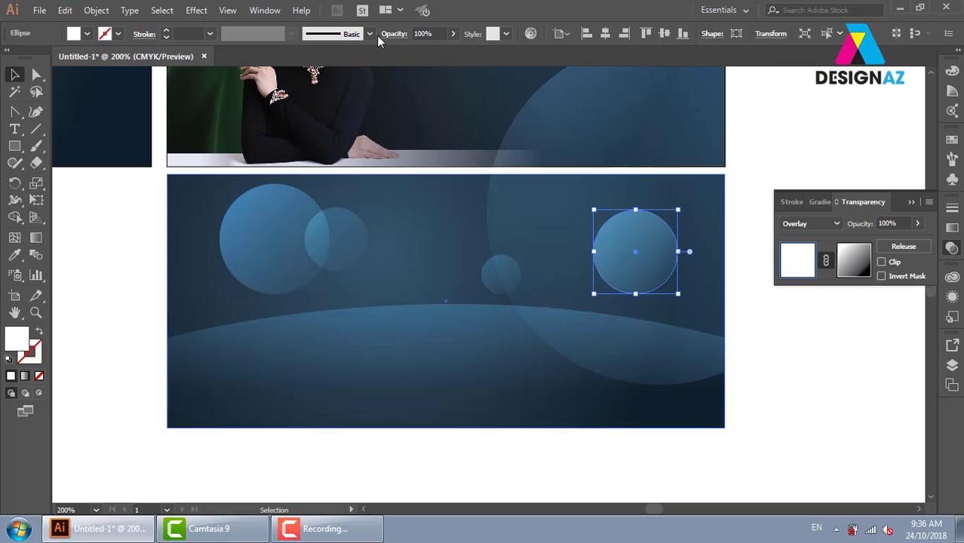
left_click(423, 33)
type("5")
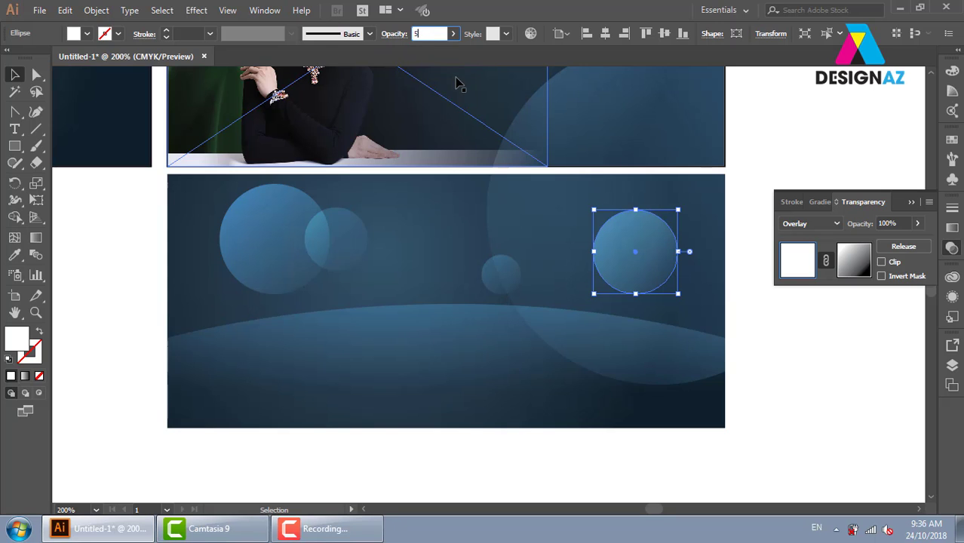
type("0")
key("Return")
left_click(821, 362)
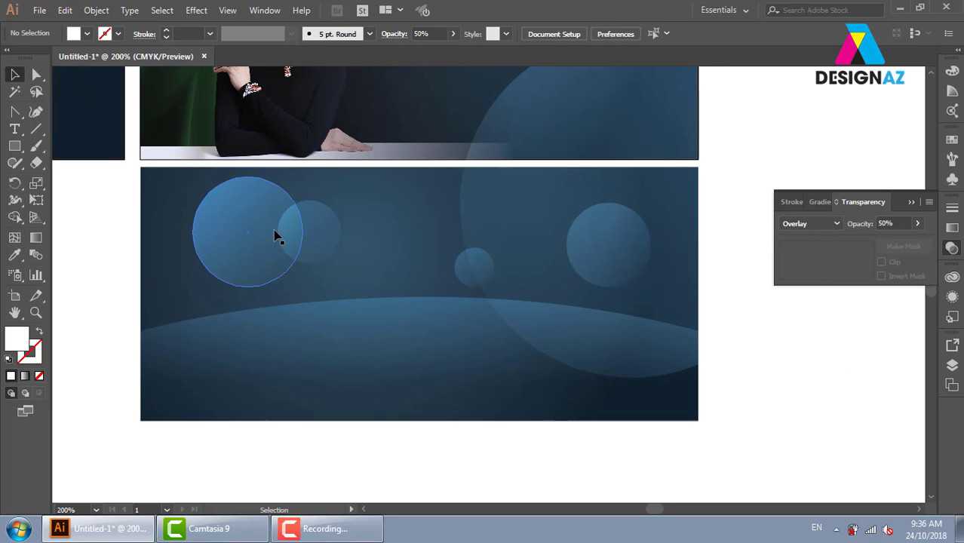
Duplicate the upper-left circle, enlarge it, and move it up and left over the banner's edge
left_click(228, 245)
mouse_move(251, 264)
left_mouse_down()
mouse_move(417, 301)
mouse_move(317, 309)
left_mouse_up()
left_click_drag(369, 228, 442, 155)
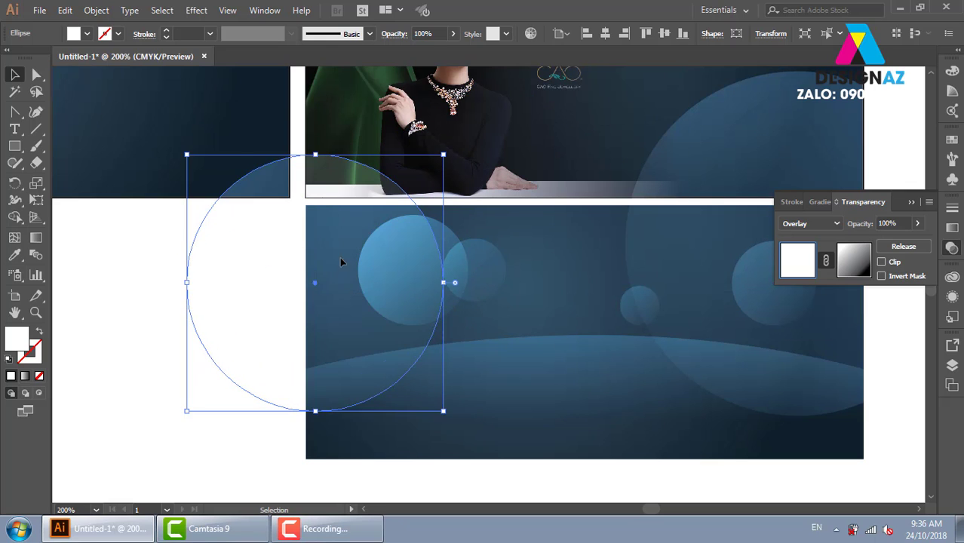
left_click_drag(341, 262, 316, 184)
left_click(275, 415)
left_click_drag(457, 462, 390, 432)
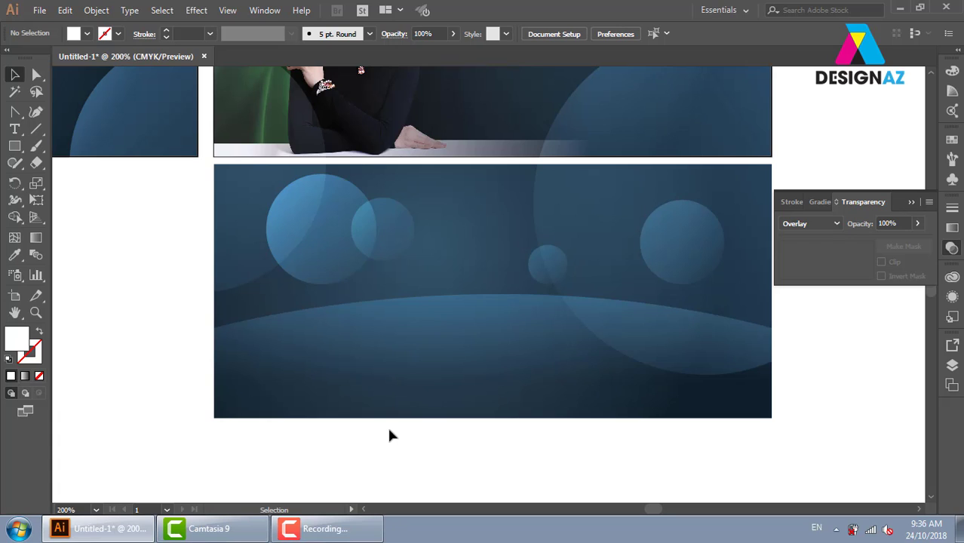
Lower the large left circle's opacity to 56%
left_click(140, 253)
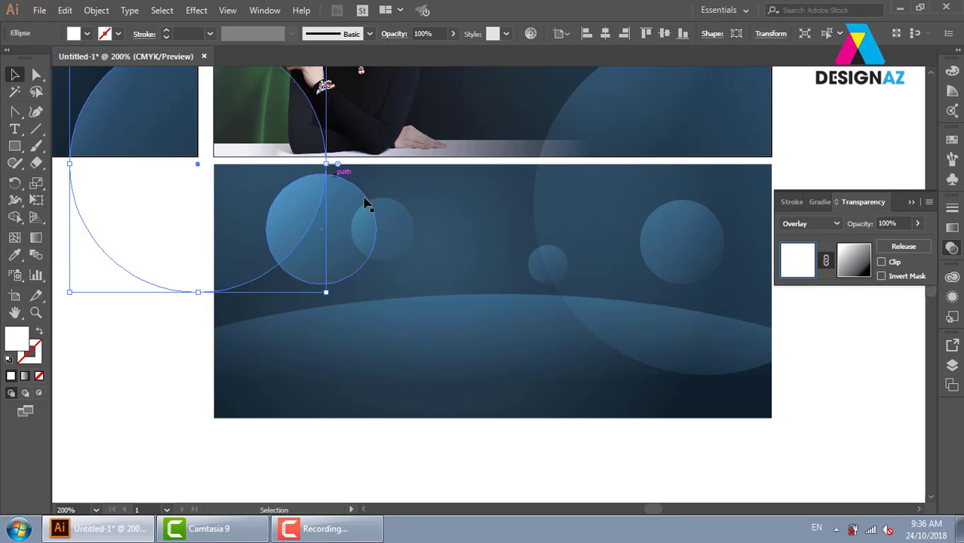
left_click(917, 223)
left_click_drag(921, 243, 893, 245)
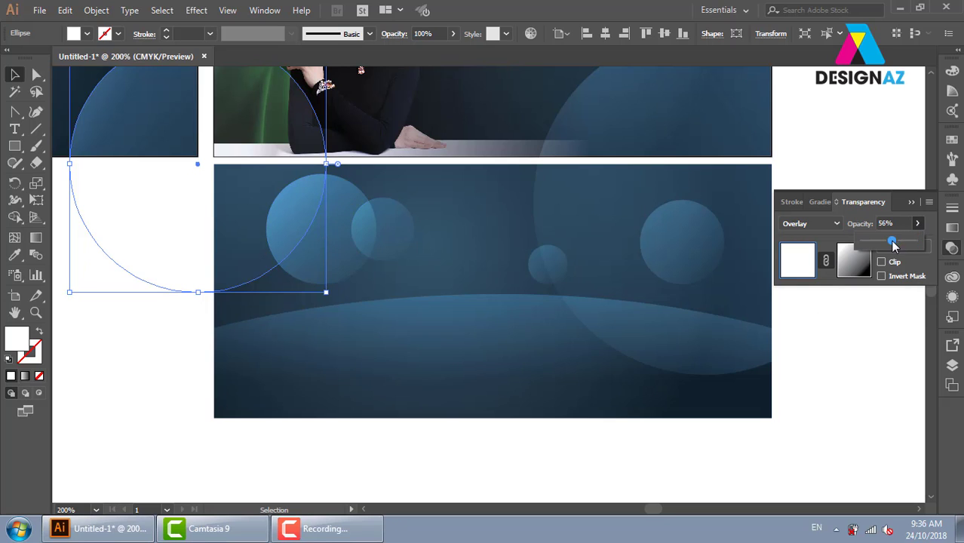
left_click(856, 407)
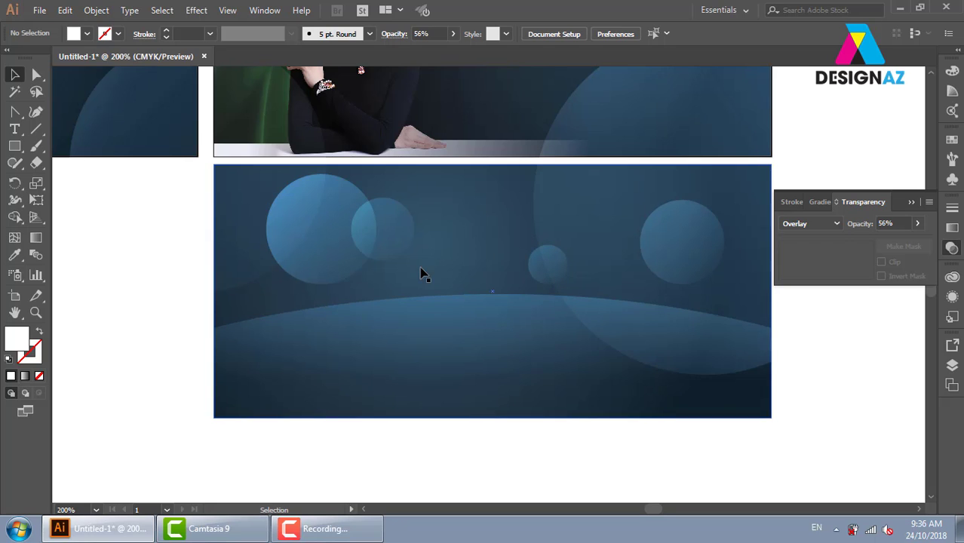
Alt-drag a copy of the circle to the top centre of the banner
left_click_drag(336, 265, 501, 246)
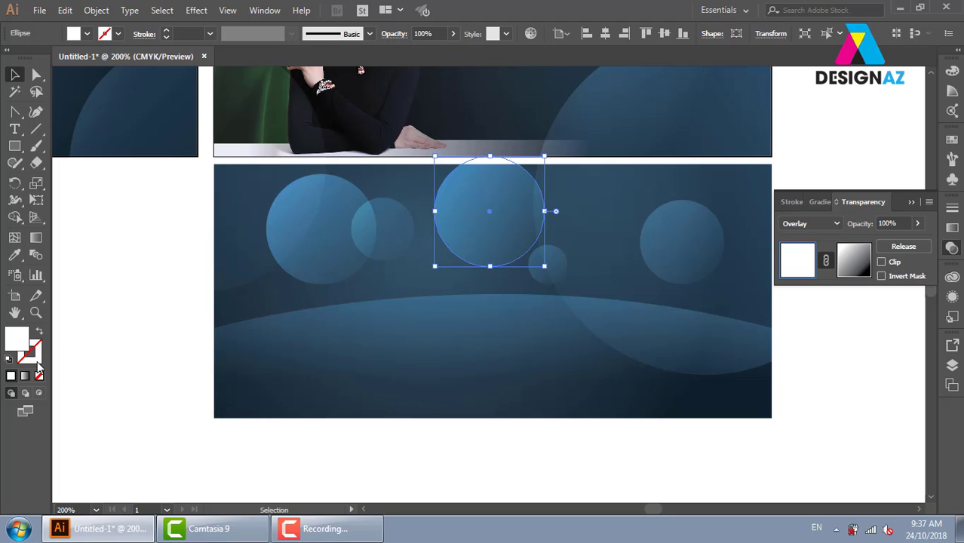
Turn the circle copy into an outline ring and centre it, enlarged, over the large left circle
key("shift+x")
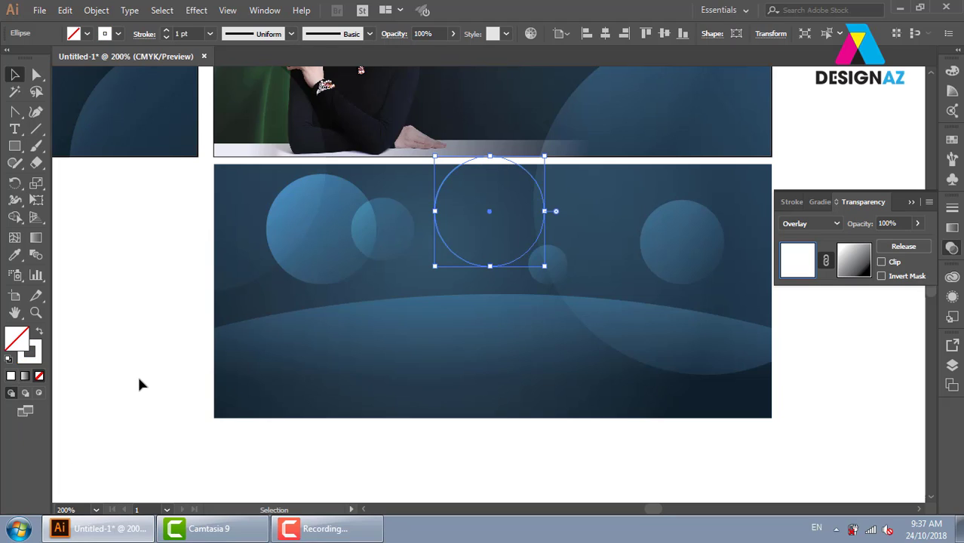
left_click(139, 384)
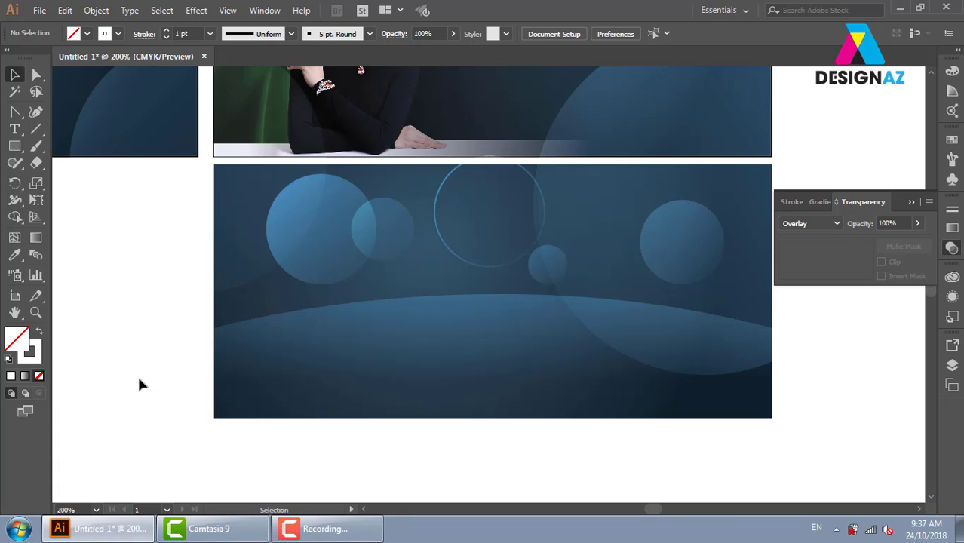
left_click_drag(466, 266, 311, 288)
left_click_drag(394, 182, 402, 175)
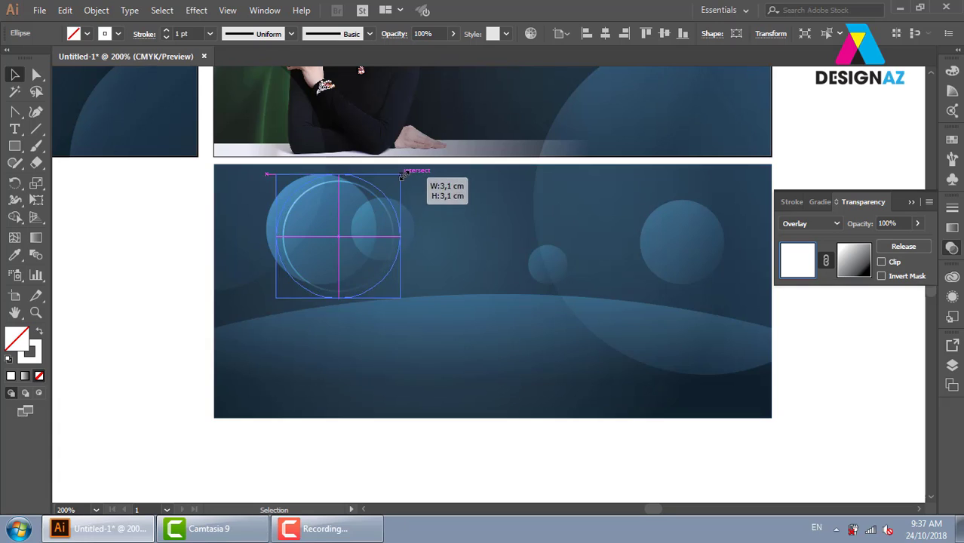
left_click_drag(394, 273, 374, 267)
left_click(173, 354)
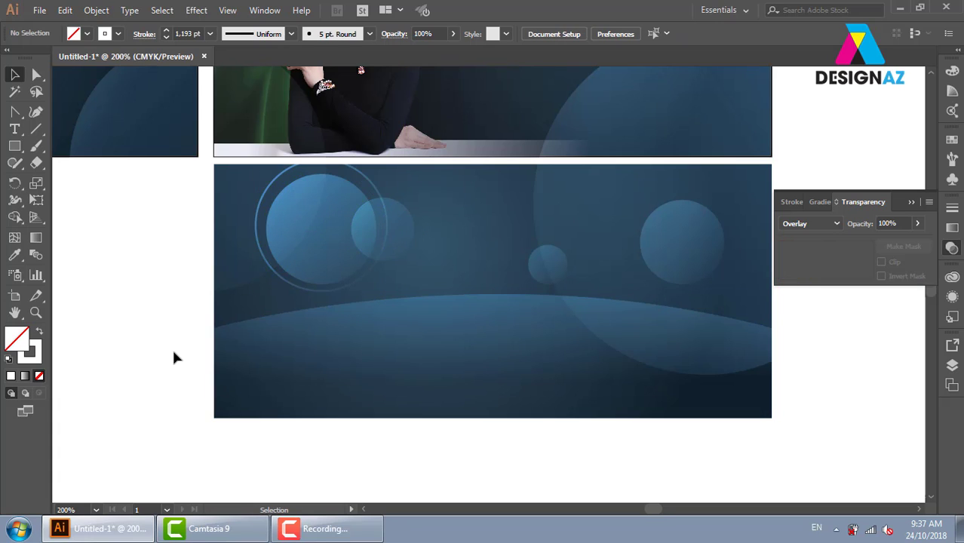
Enlarge the small circle, move it right, and rotate the ring about 45°
left_click(396, 258)
key("a")
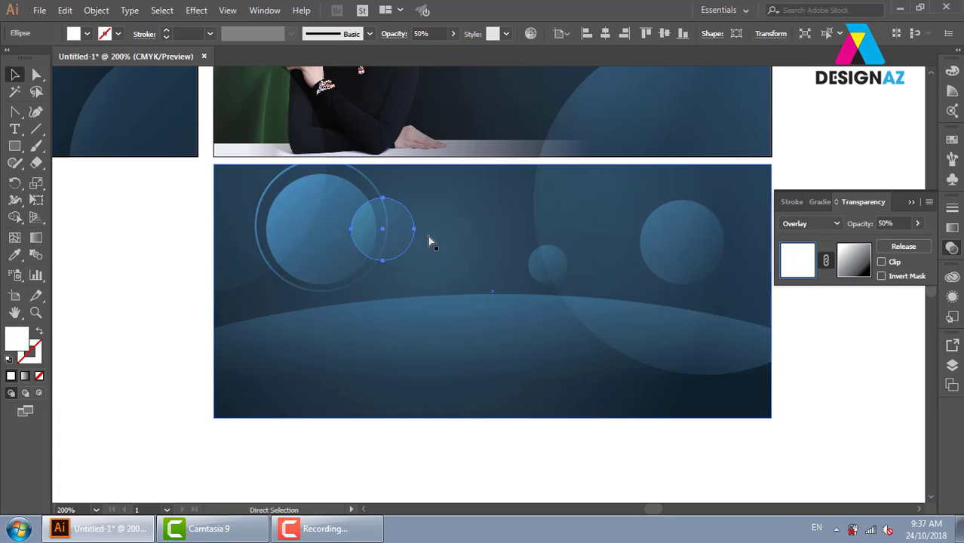
key("v")
mouse_move(414, 201)
left_mouse_down()
mouse_move(426, 189)
mouse_move(468, 204)
mouse_move(469, 191)
left_mouse_up()
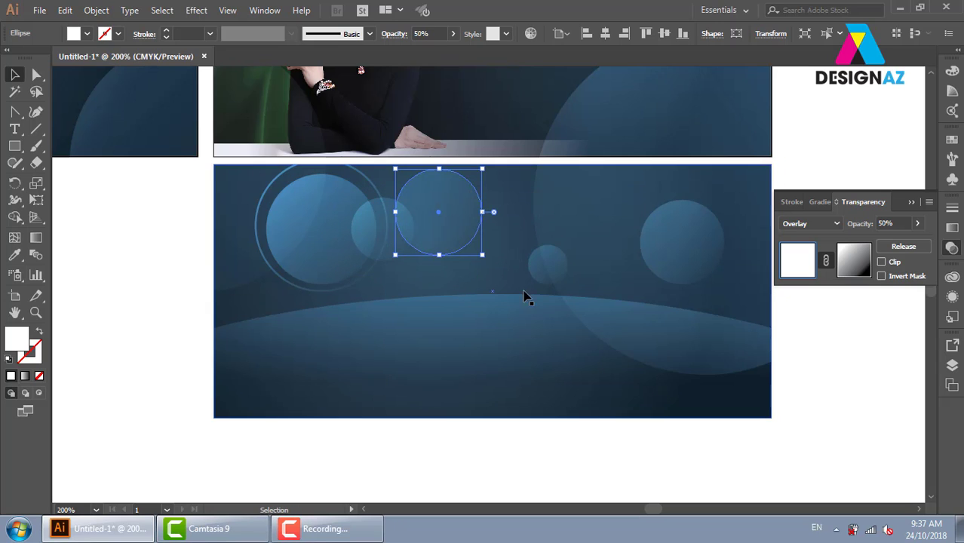
left_click(137, 328)
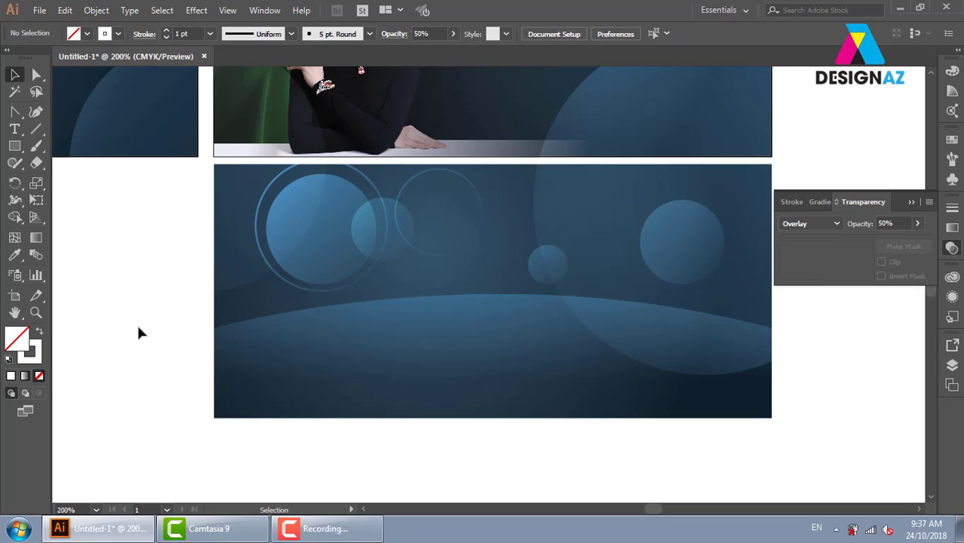
left_click(438, 262)
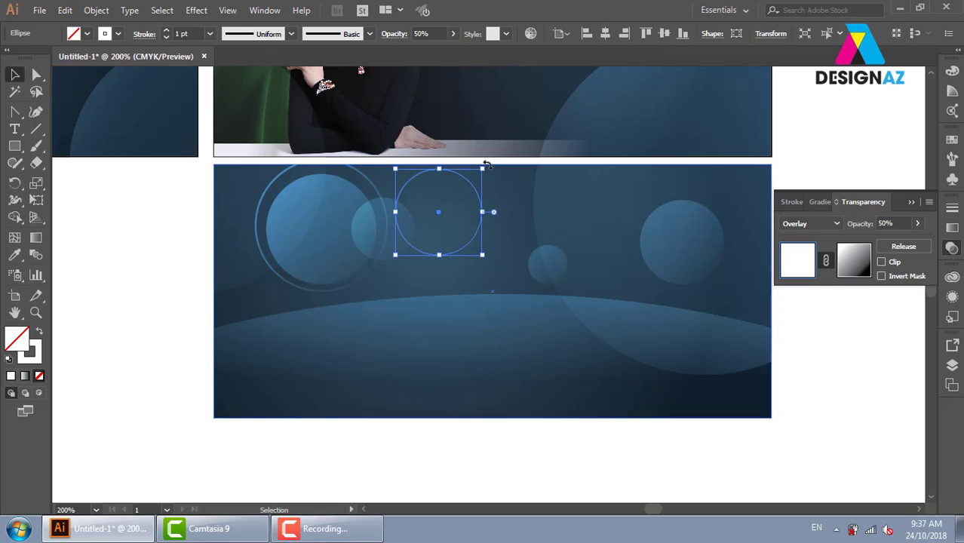
left_click_drag(486, 165, 532, 248)
left_click(867, 423)
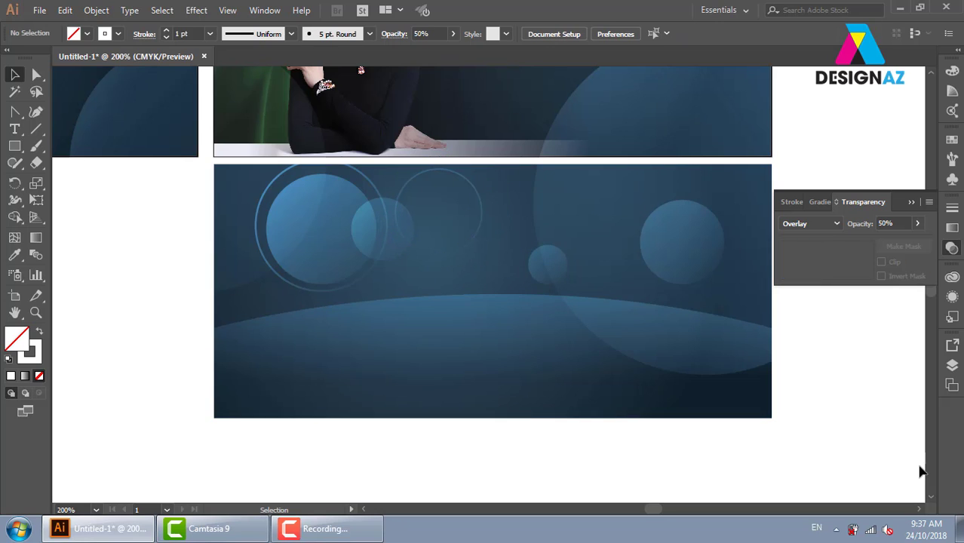
Enlarge the small middle circle evenly around its centre
left_click(551, 276)
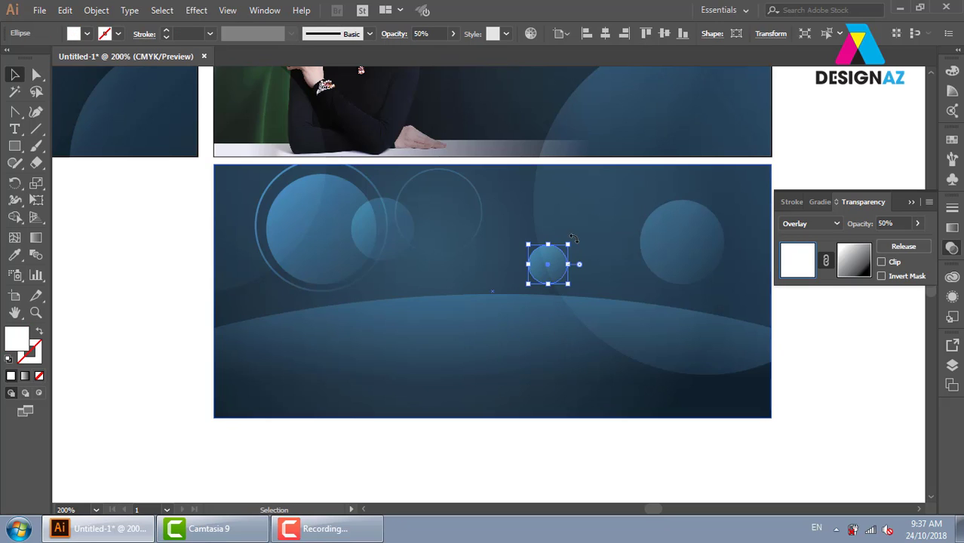
left_click_drag(570, 244, 595, 216)
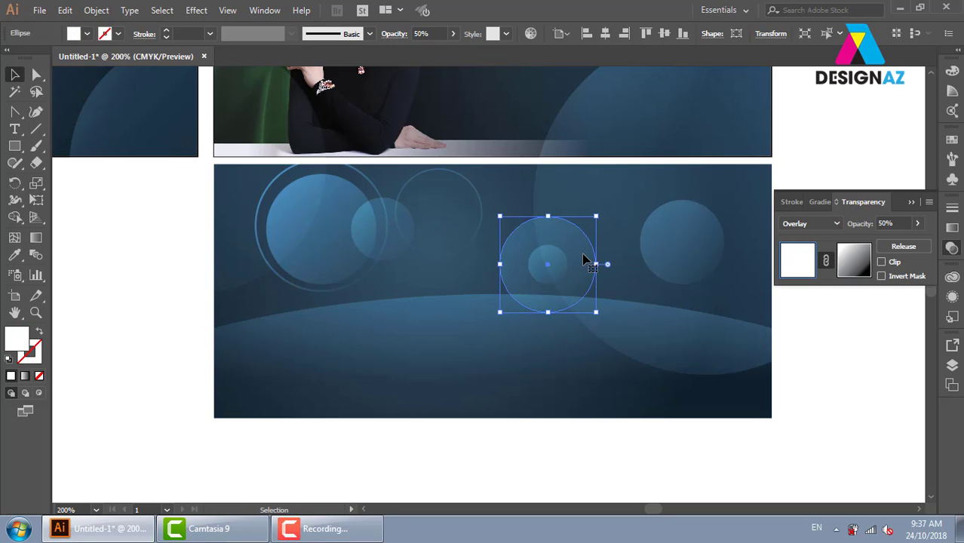
left_click(833, 370)
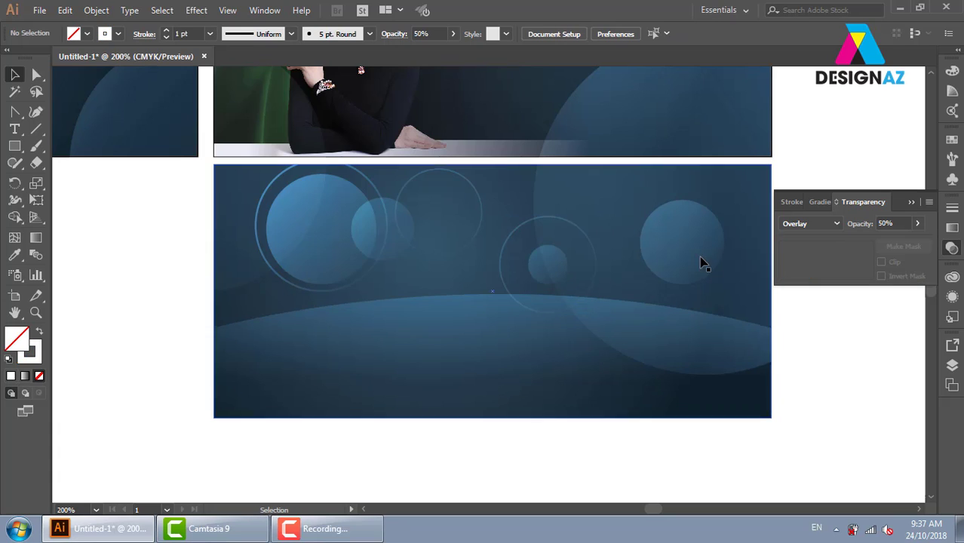
Duplicate the right circle up and left, enlarge the copy toward the upper right, then zoom out
left_click(680, 254)
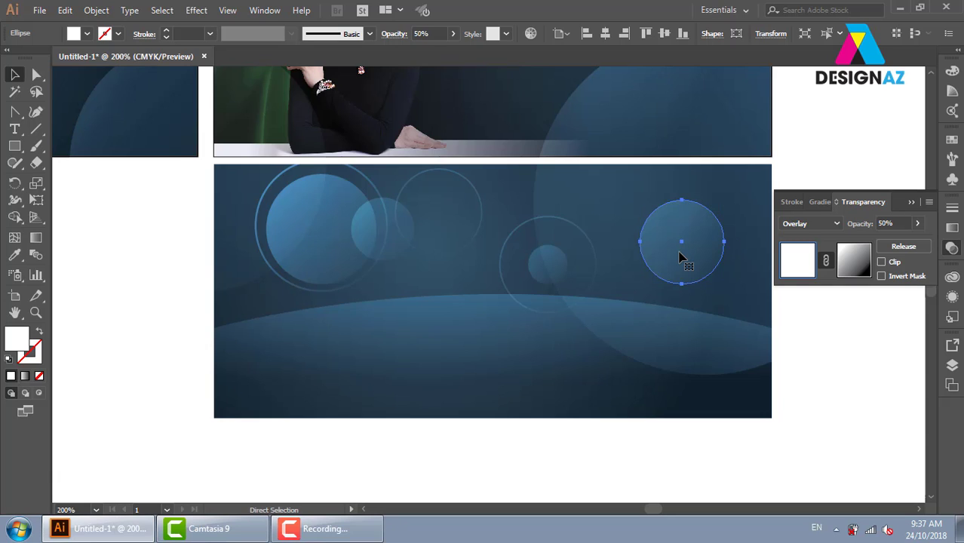
left_click_drag(680, 256, 642, 227)
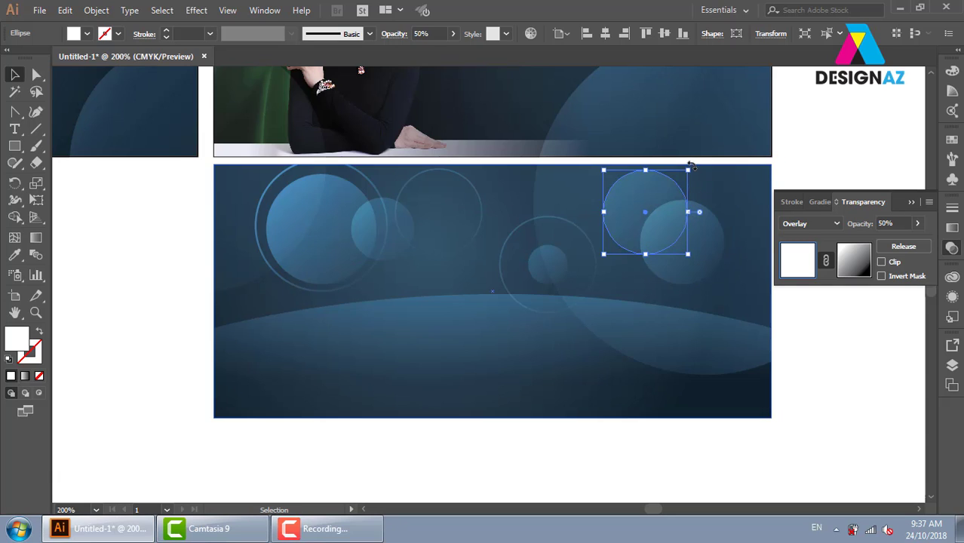
left_click_drag(687, 170, 728, 329)
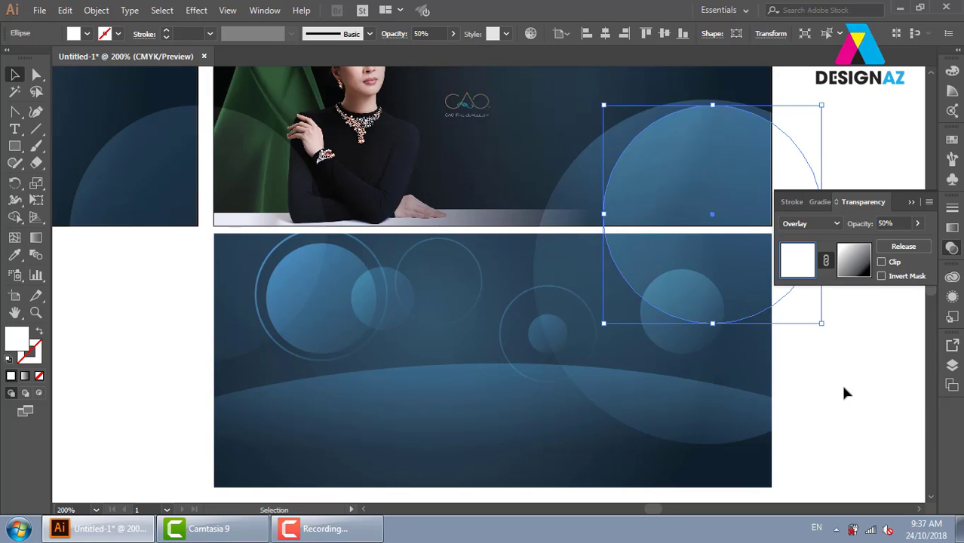
left_click(882, 399)
left_click_drag(928, 421, 813, 351)
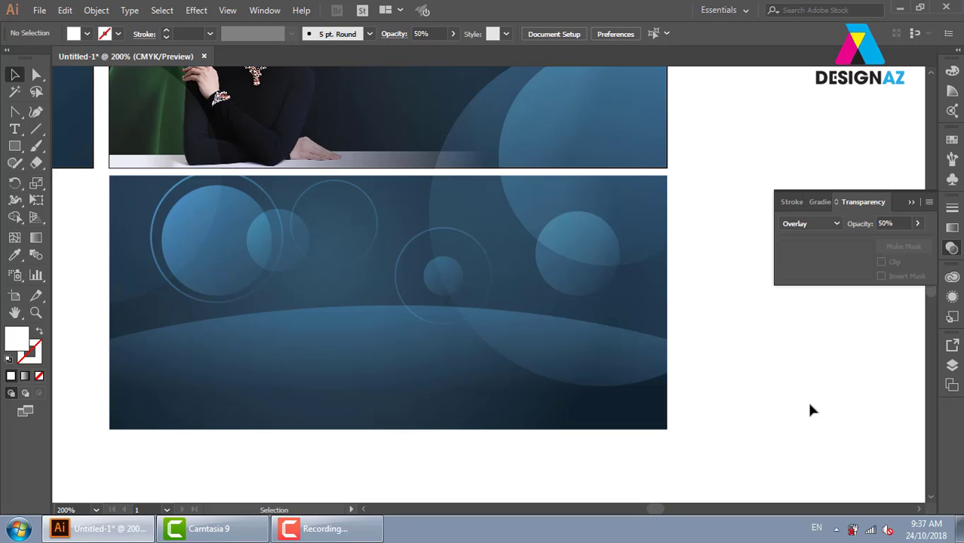
key("ctrl+minus")
key("ctrl+minus")
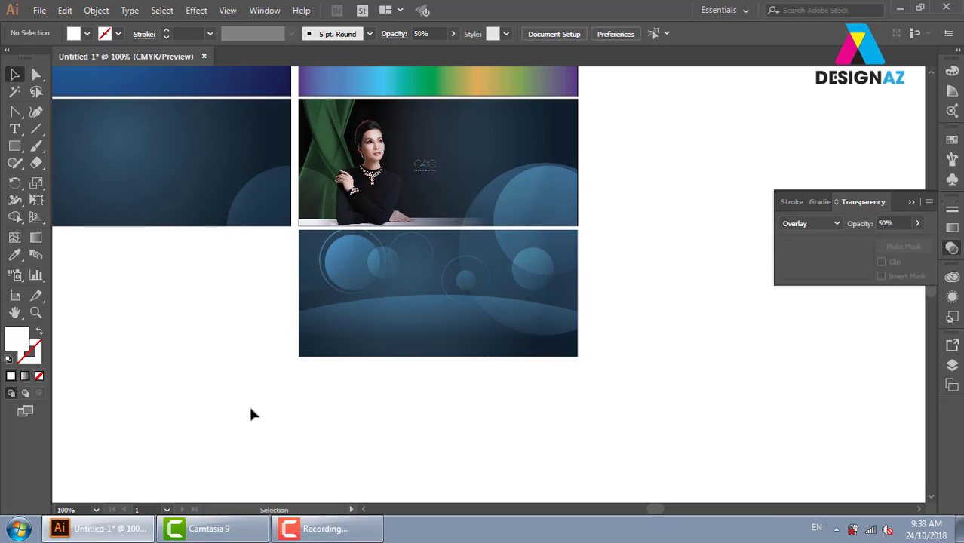
Move the circles and banner rectangle onto empty canvas, then undo that move
mouse_move(250, 409)
left_mouse_down()
mouse_move(653, 253)
mouse_move(652, 241)
left_mouse_up()
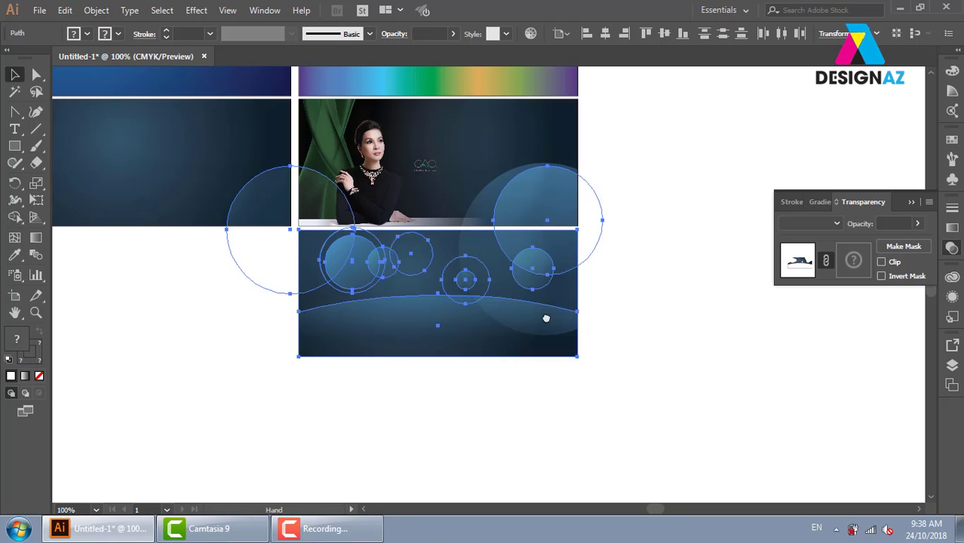
left_click_drag(543, 319, 297, 346)
left_click_drag(283, 296, 678, 306)
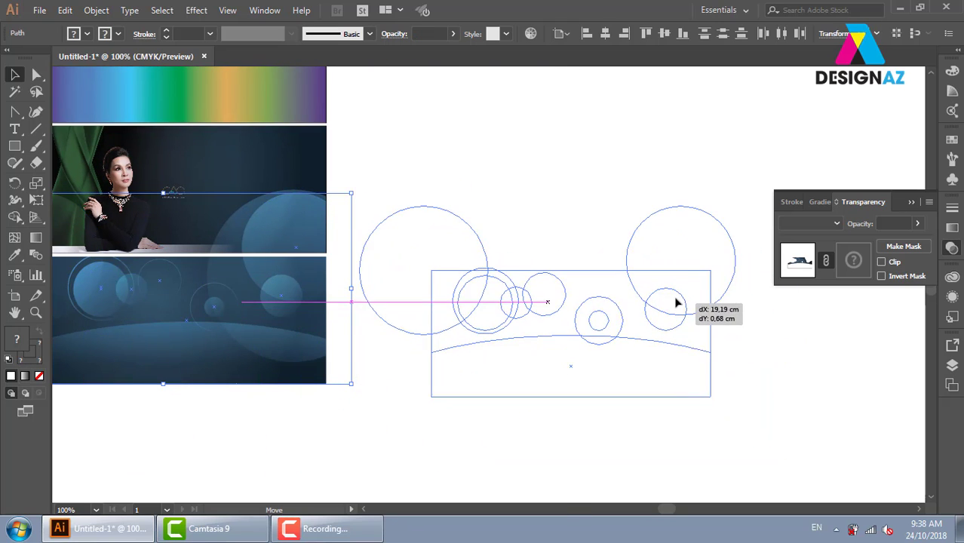
left_click(829, 392)
left_click_drag(832, 405, 749, 388)
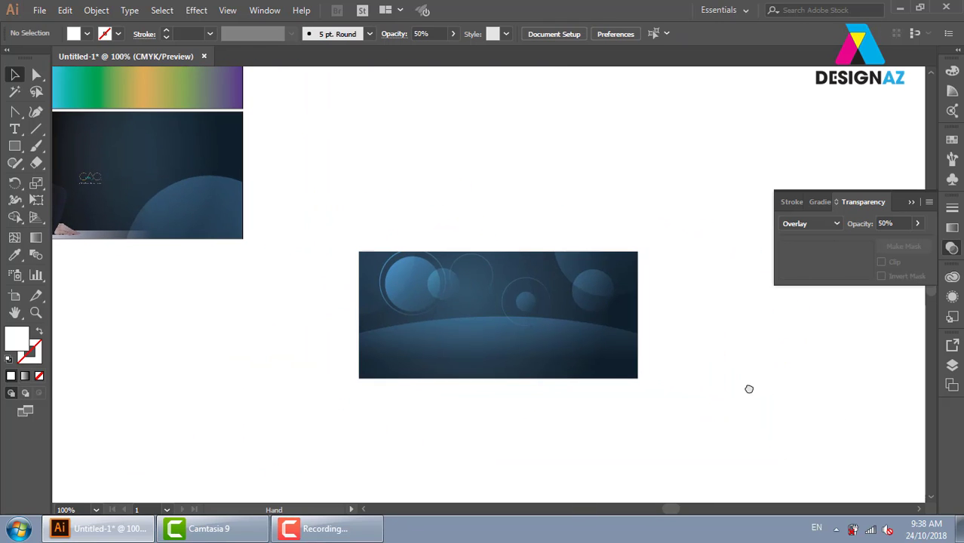
key("ctrl+z")
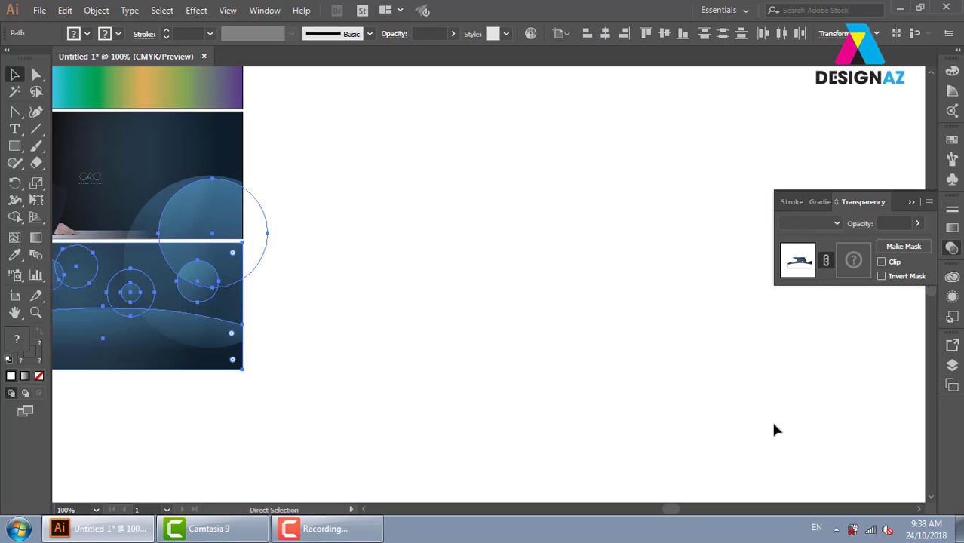
left_click_drag(327, 369, 582, 296)
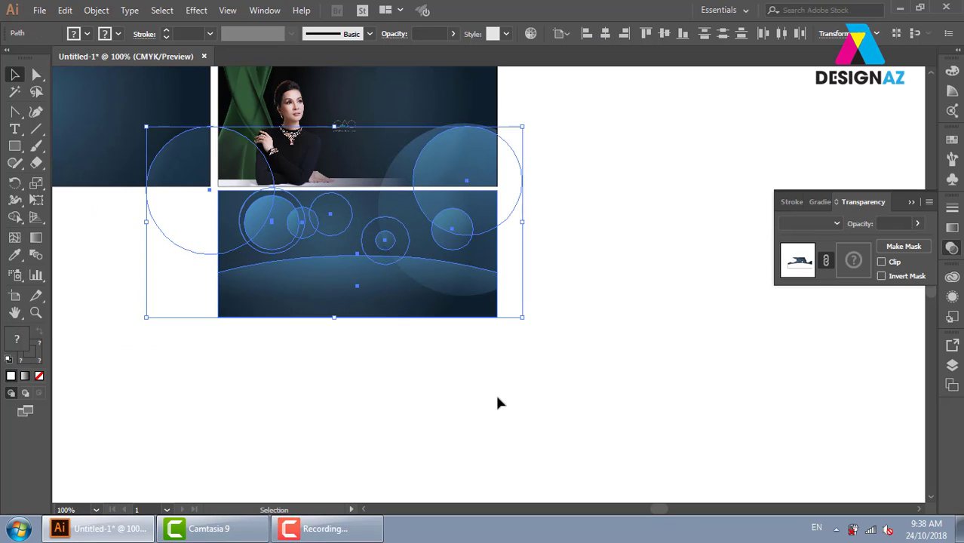
left_click(495, 396)
key("ctrl+z")
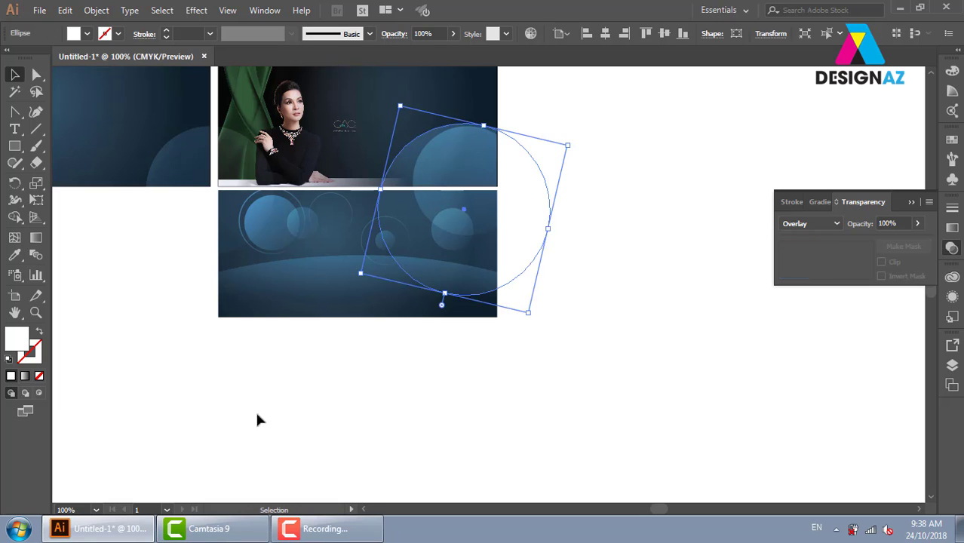
key("ctrl+z")
Move the circles banner with its rectangle down and right, away from the photo
left_click_drag(140, 388, 620, 206)
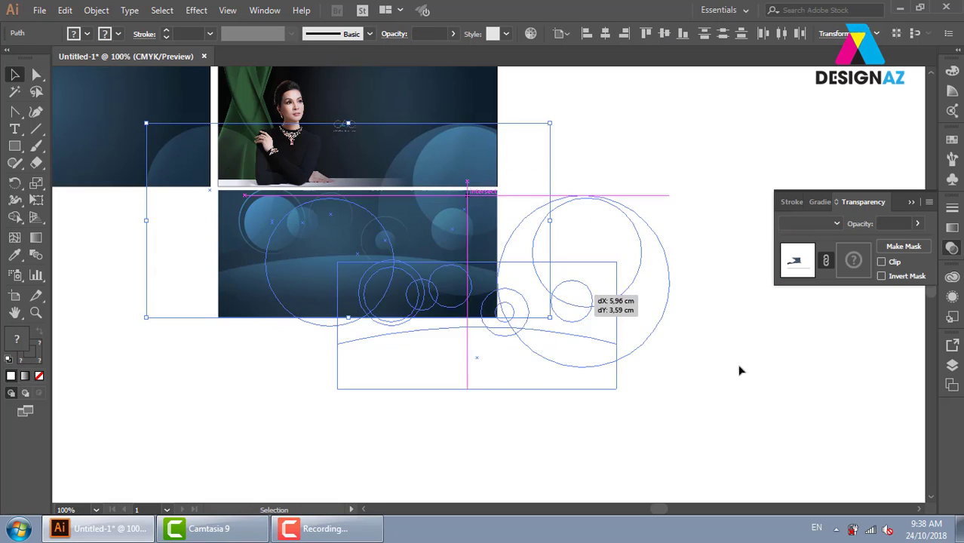
left_click_drag(447, 228, 849, 336)
left_click_drag(822, 400, 498, 369)
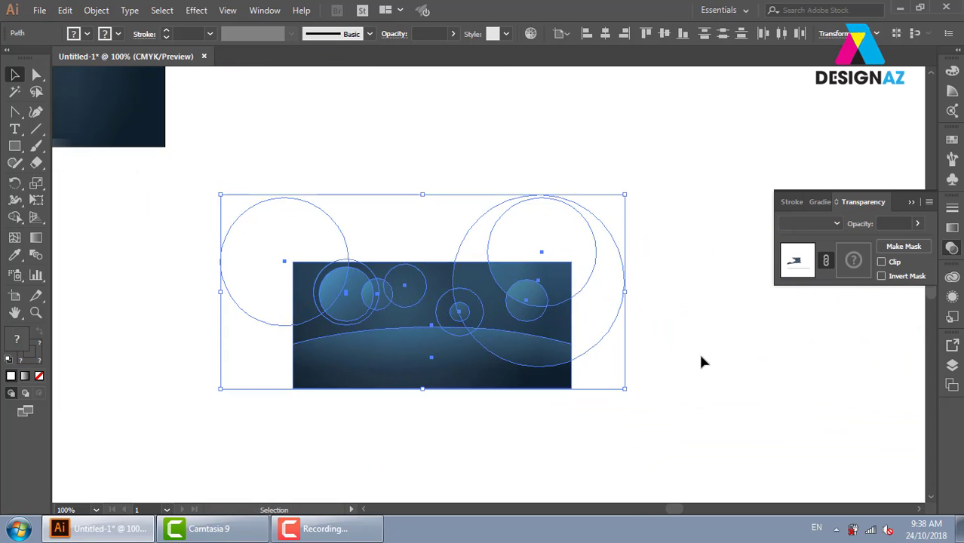
left_click(701, 359)
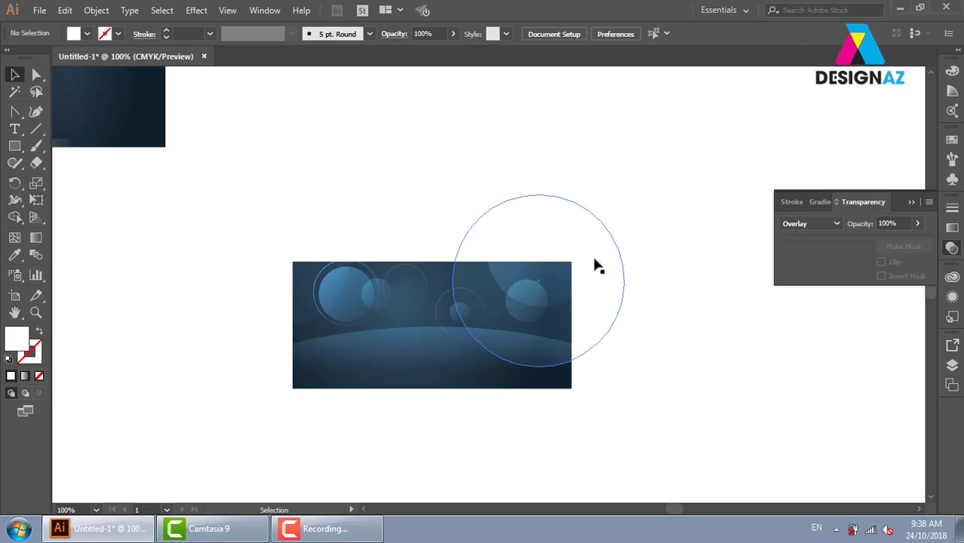
left_click(512, 240)
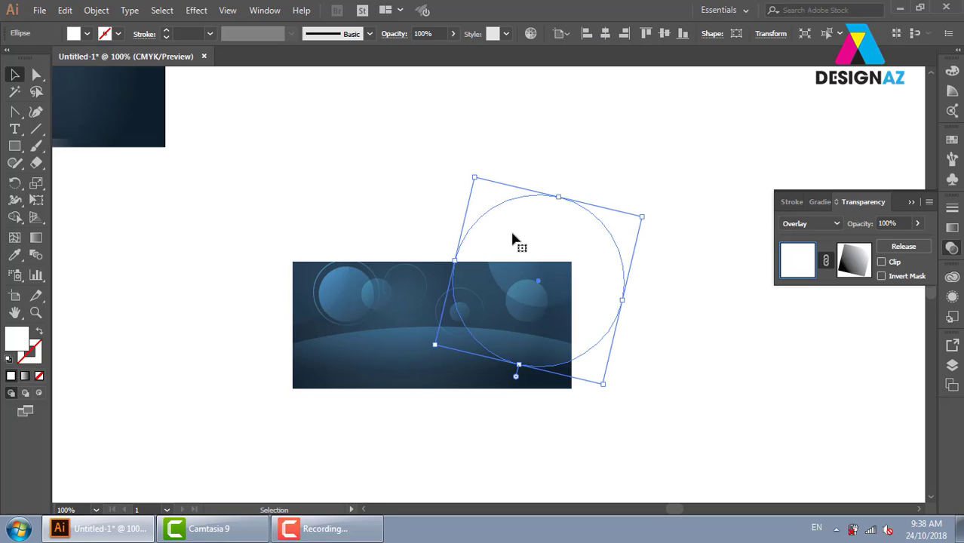
left_click(604, 114)
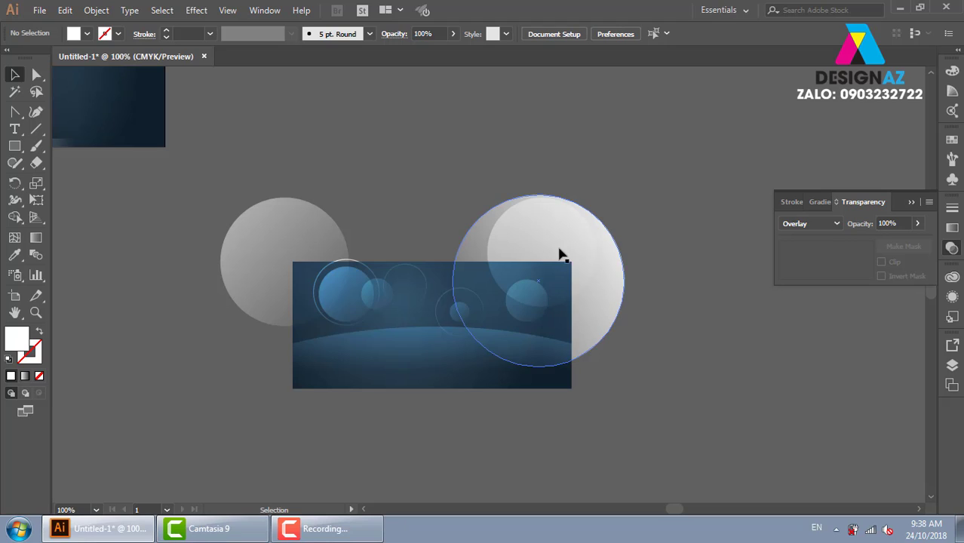
Undo the circles' move and their Overlay opacity mask, then select the blue banner rectangle
key("z")
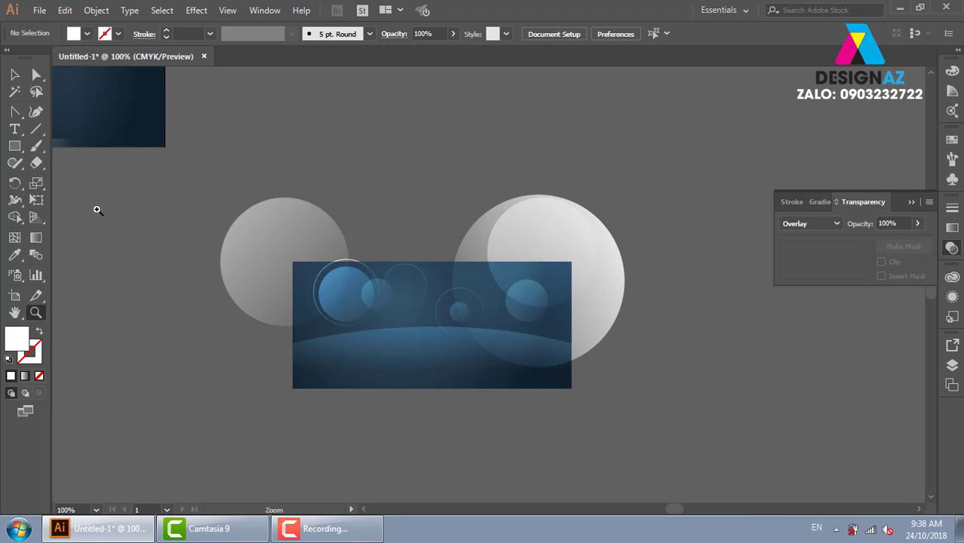
left_click(14, 74)
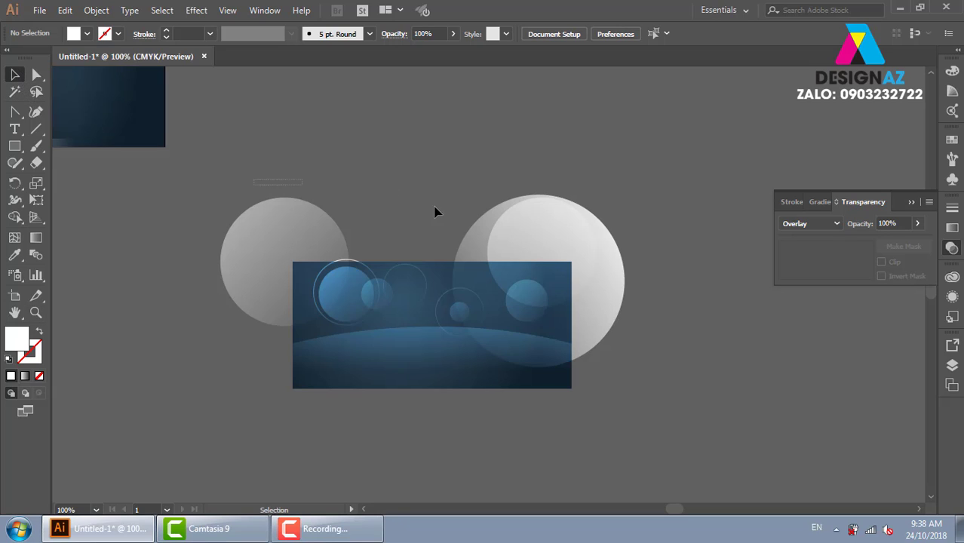
mouse_move(434, 212)
left_mouse_down()
mouse_move(639, 264)
mouse_move(634, 142)
left_mouse_up()
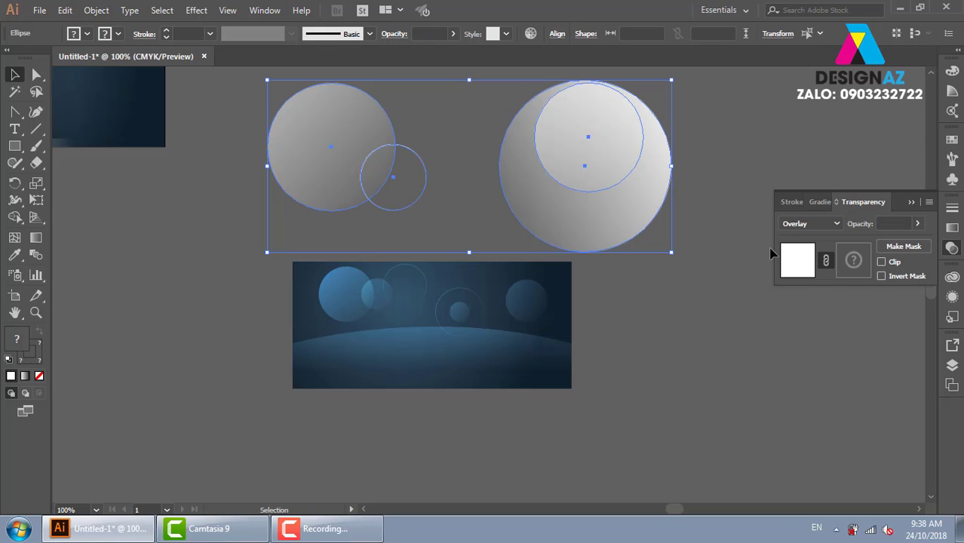
key("ctrl+z")
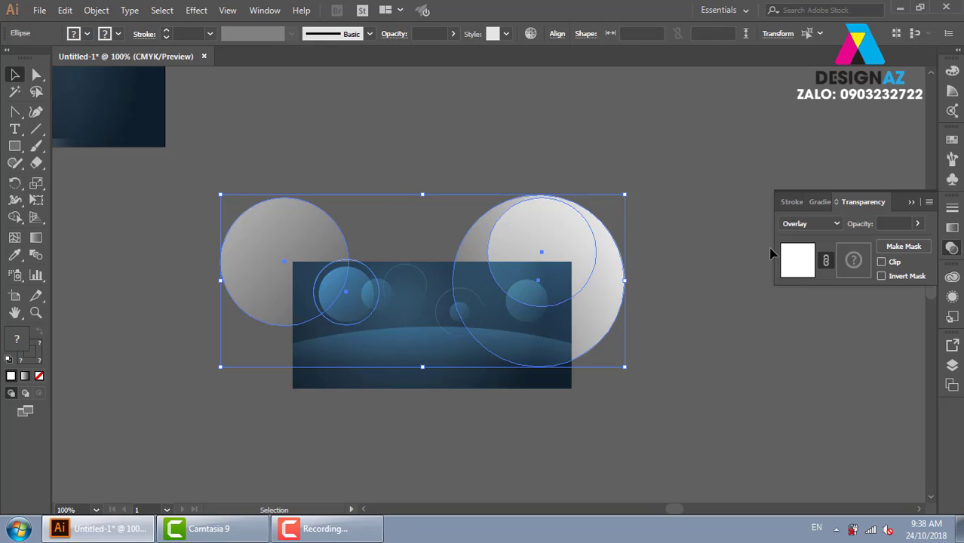
key("ctrl+z")
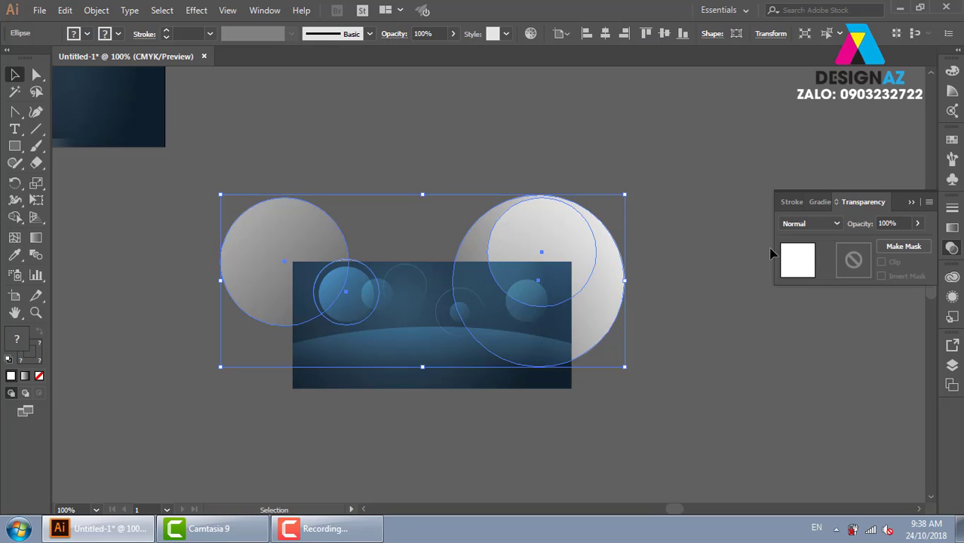
key("ctrl+plus")
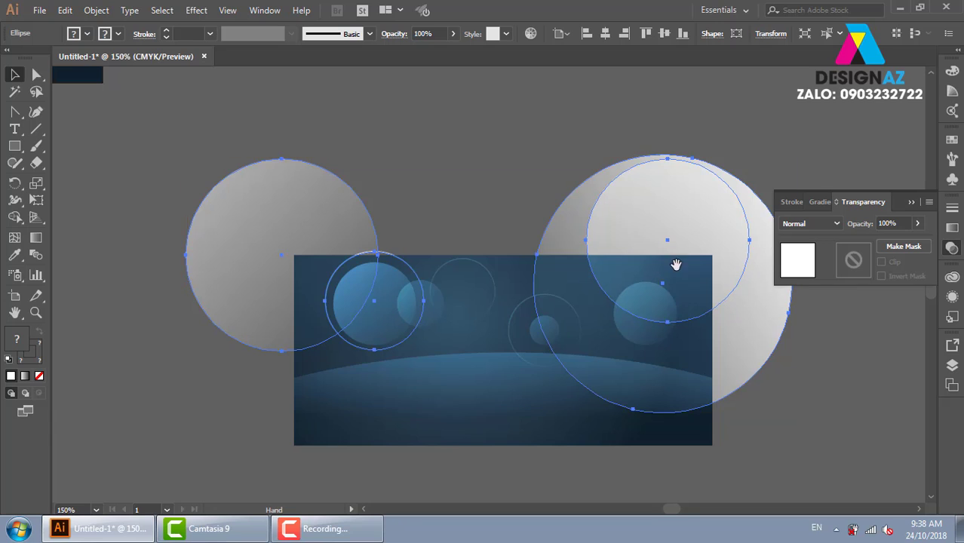
left_click_drag(675, 262, 611, 224)
left_click(758, 379)
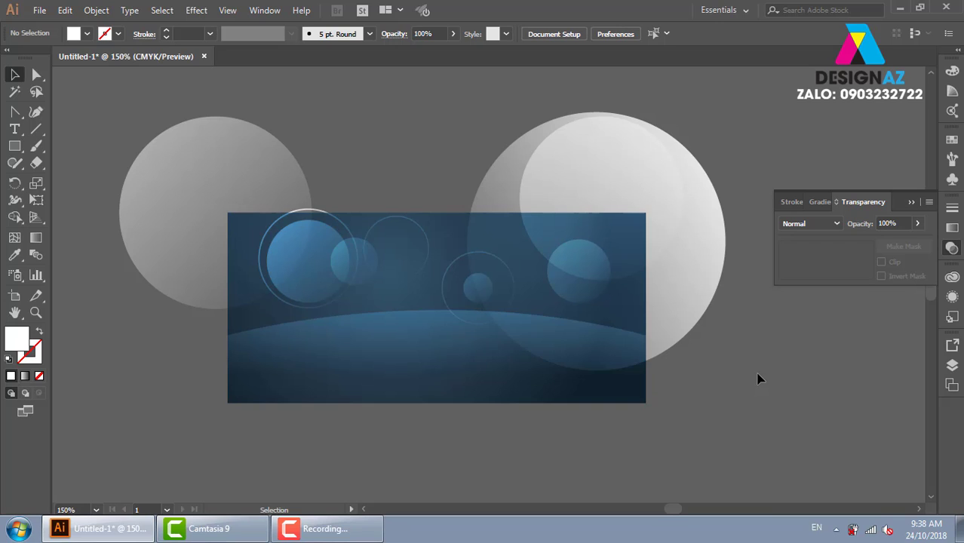
left_click(243, 327)
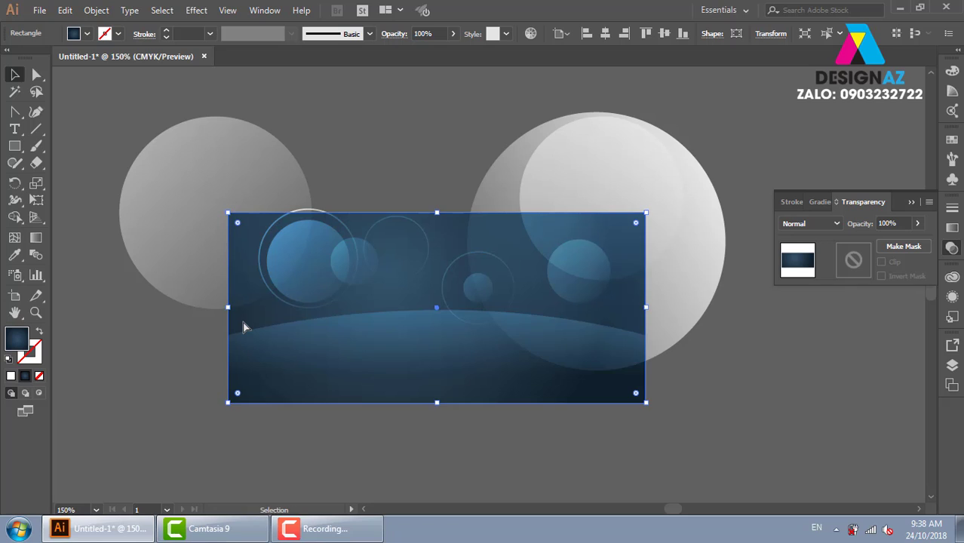
Bring the banner rectangle to front and clip the circle group inside it with Ctrl+7
key("ctrl+shift+bracketright")
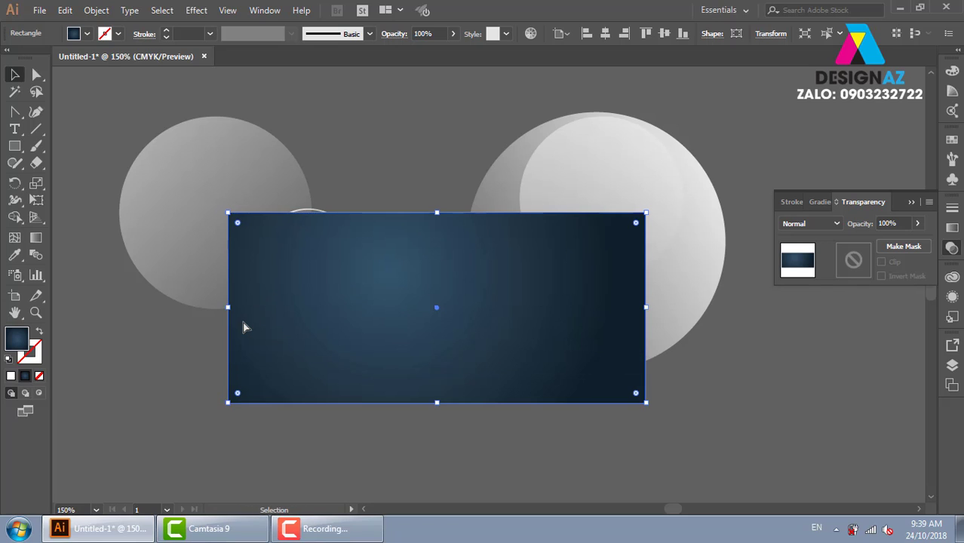
left_click(629, 157)
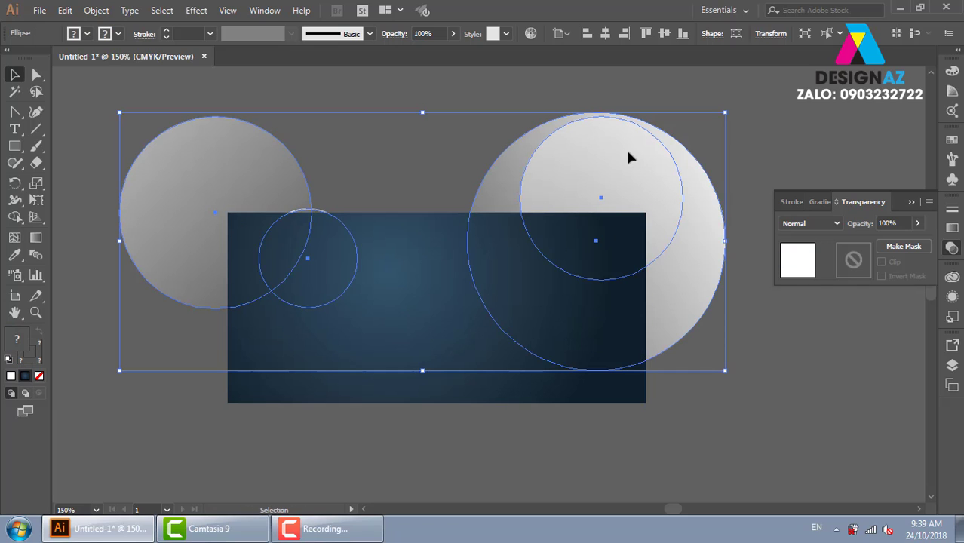
left_click(426, 311)
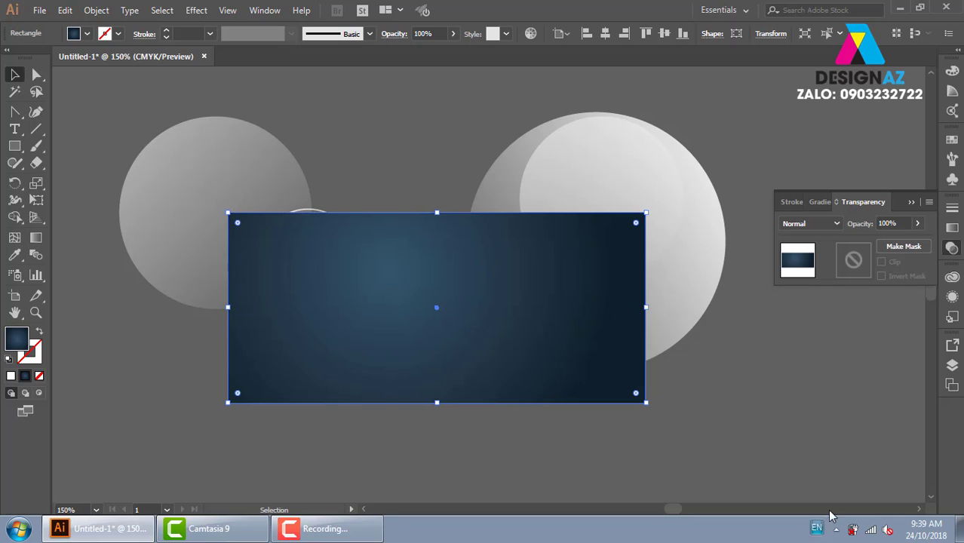
left_click(777, 358)
left_click(699, 254)
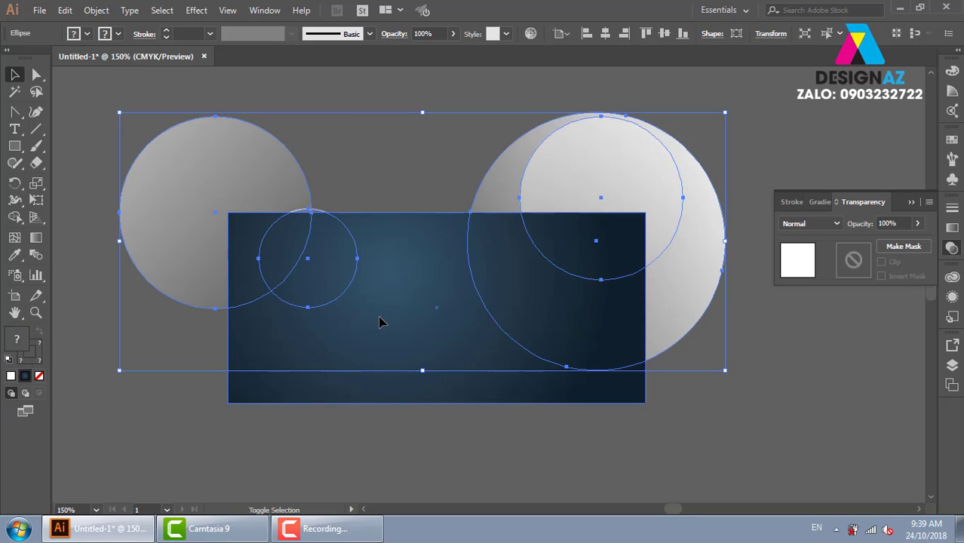
left_click(381, 320, "shift")
key("ctrl+7")
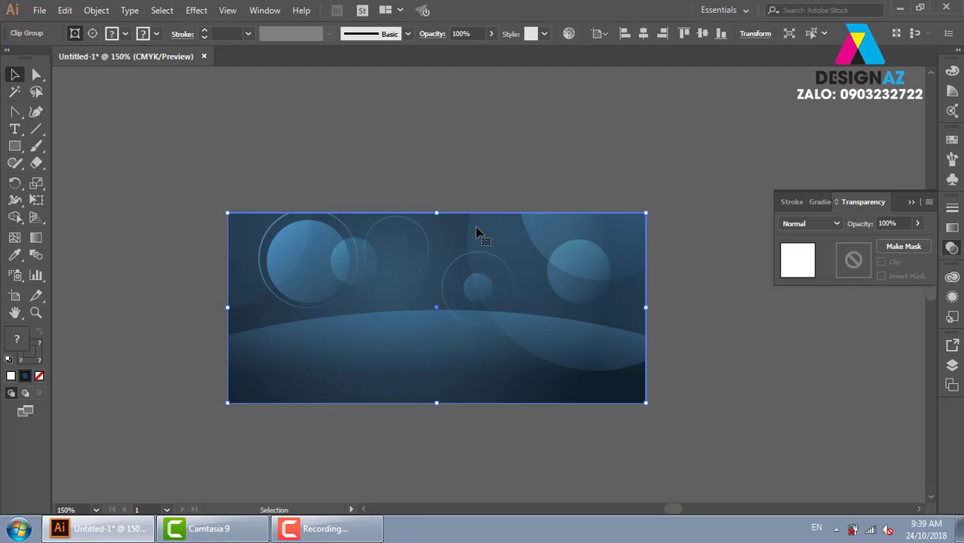
left_click(709, 326)
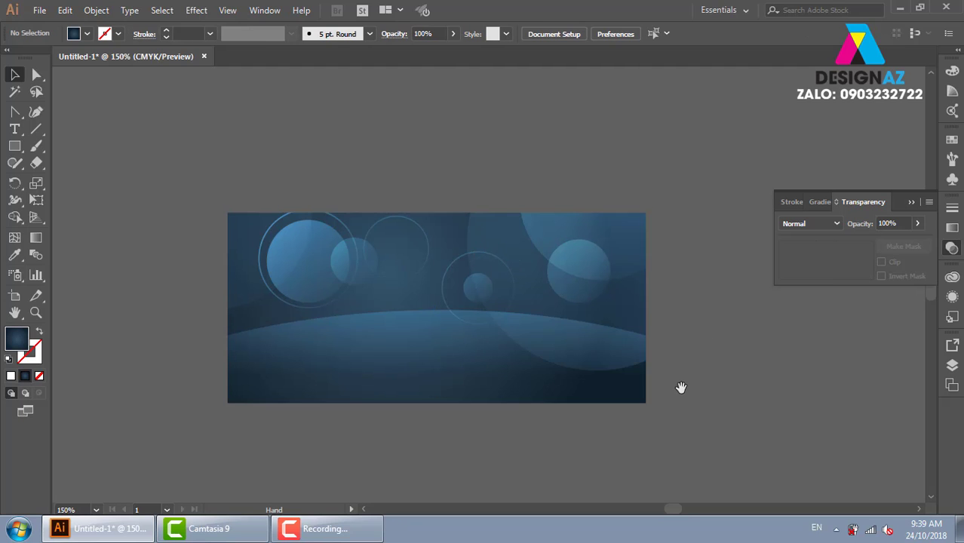
scroll(680, 387, "down", 3)
Copy the whole banner artwork directly below the original
mouse_move(243, 322)
left_mouse_down()
mouse_move(266, 213)
mouse_move(269, 237)
left_mouse_up()
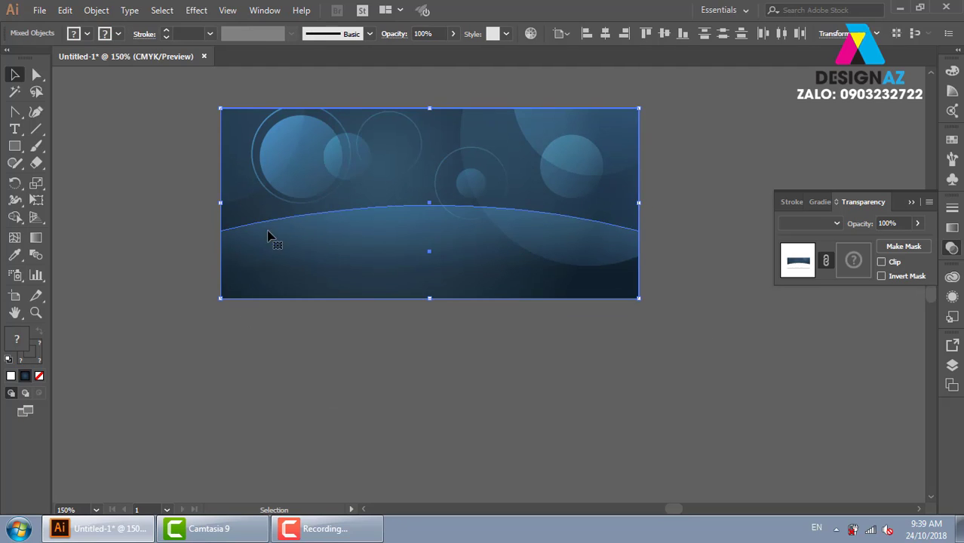
left_click_drag(340, 252, 343, 431)
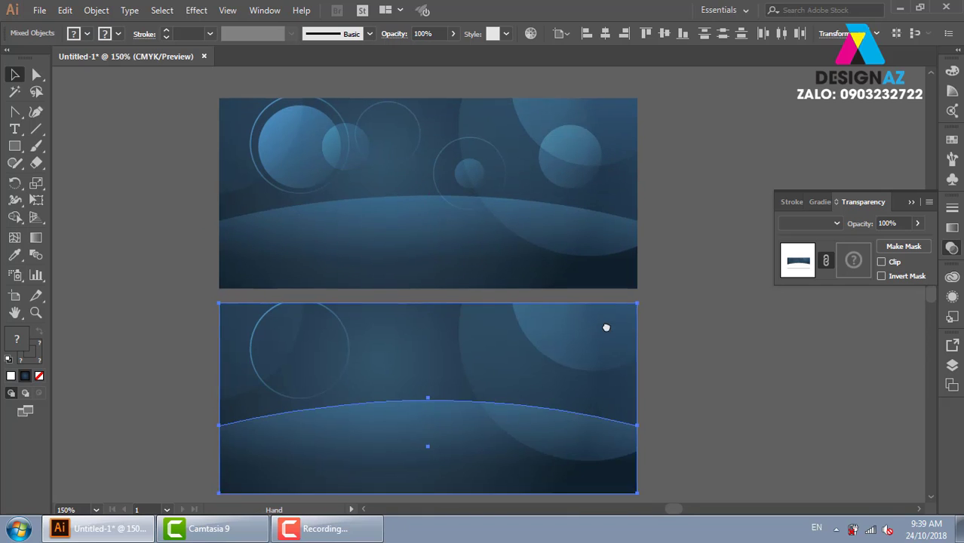
scroll(678, 336, "down", 3)
Remove the circles from the lower banner copy, keeping its curved horizon shape
left_click(757, 347)
left_click(580, 239)
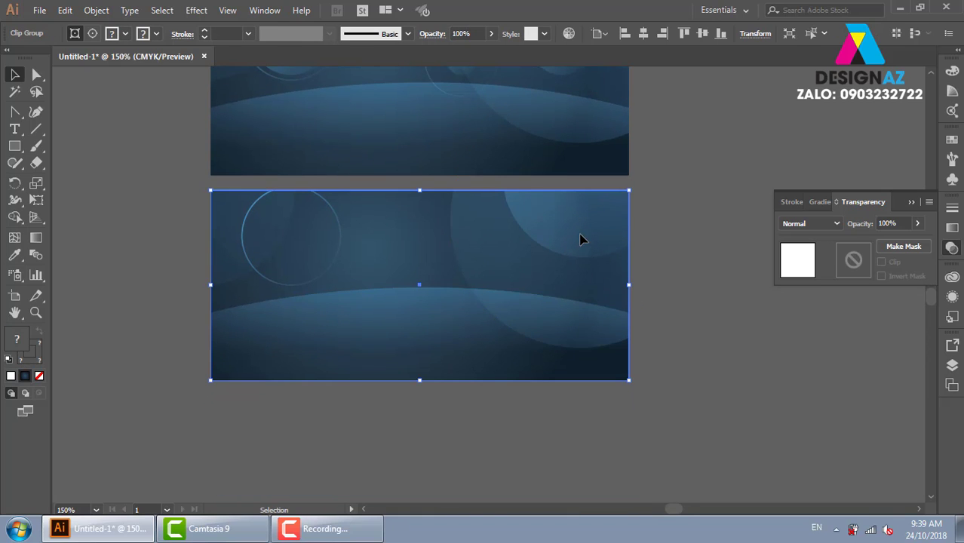
key("ctrl+z")
key("ctrl+z")
key("ctrl+z")
key("ctrl+z")
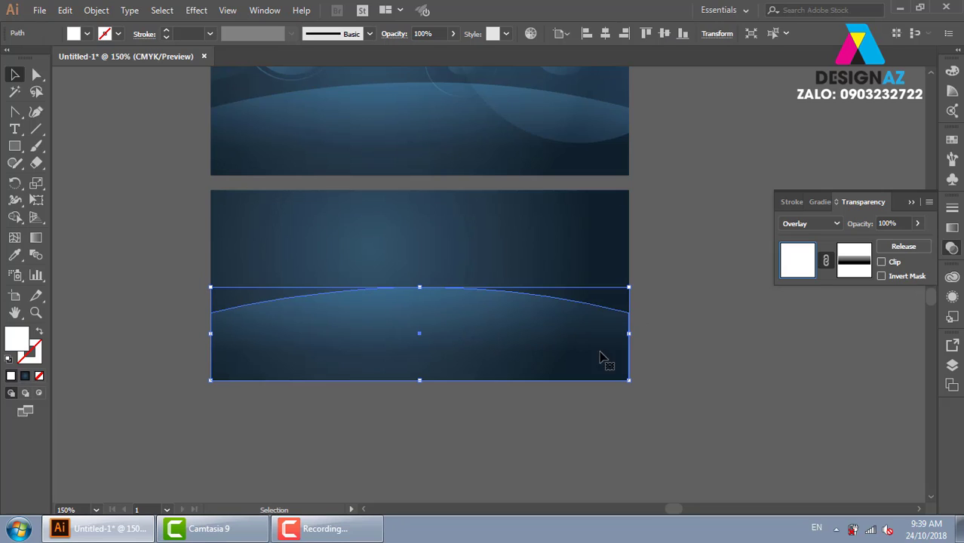
left_click(780, 368)
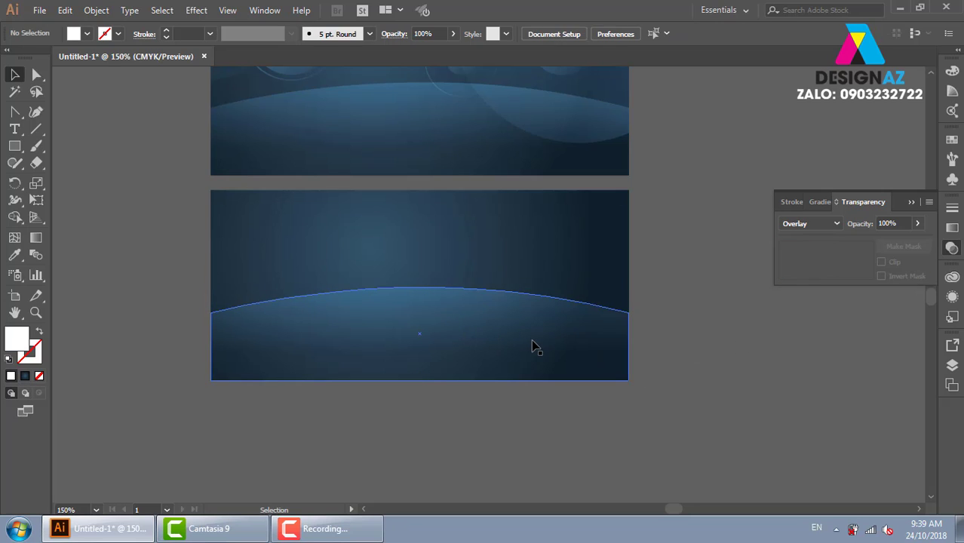
left_click(531, 343)
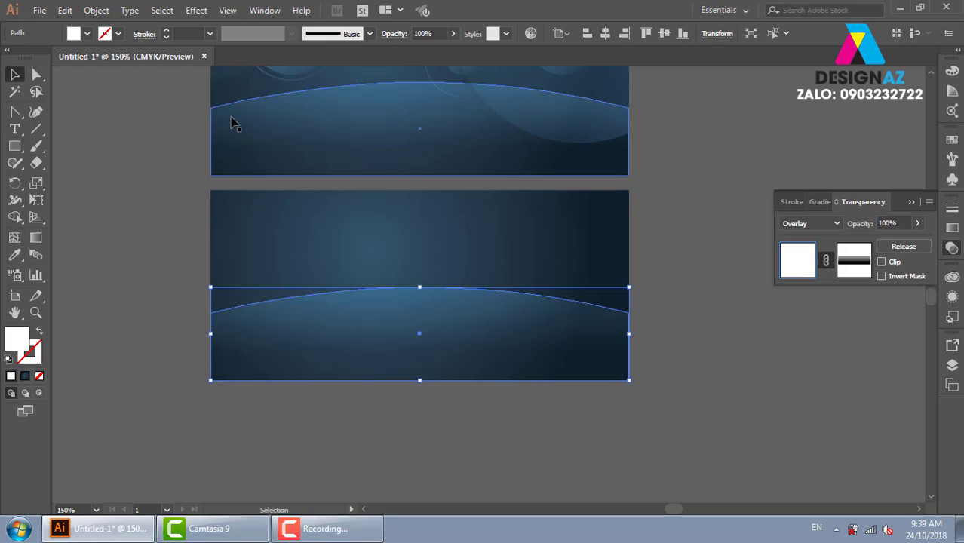
left_click(39, 10)
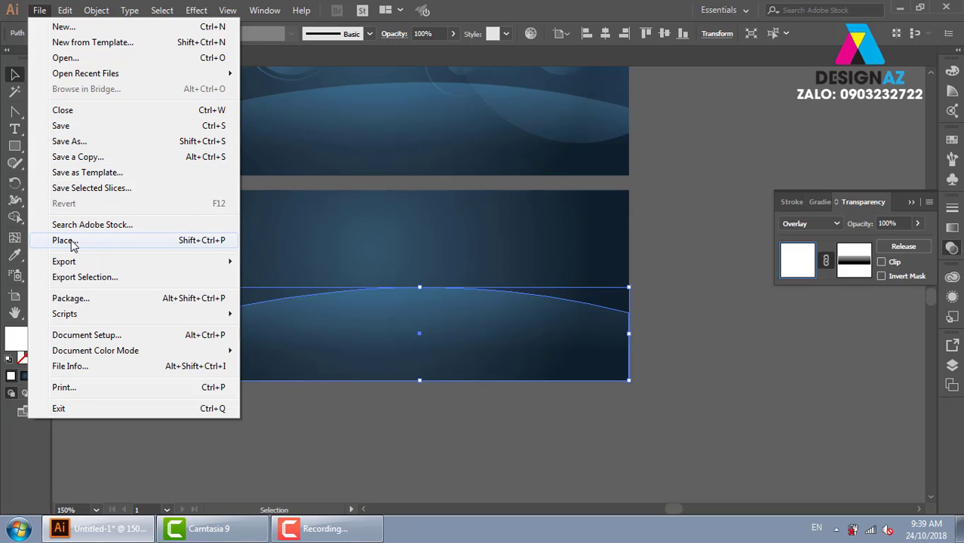
Place artsfon.com-40799.jpg from the Backgroud/texture image folder
left_click(70, 241)
left_click(108, 32)
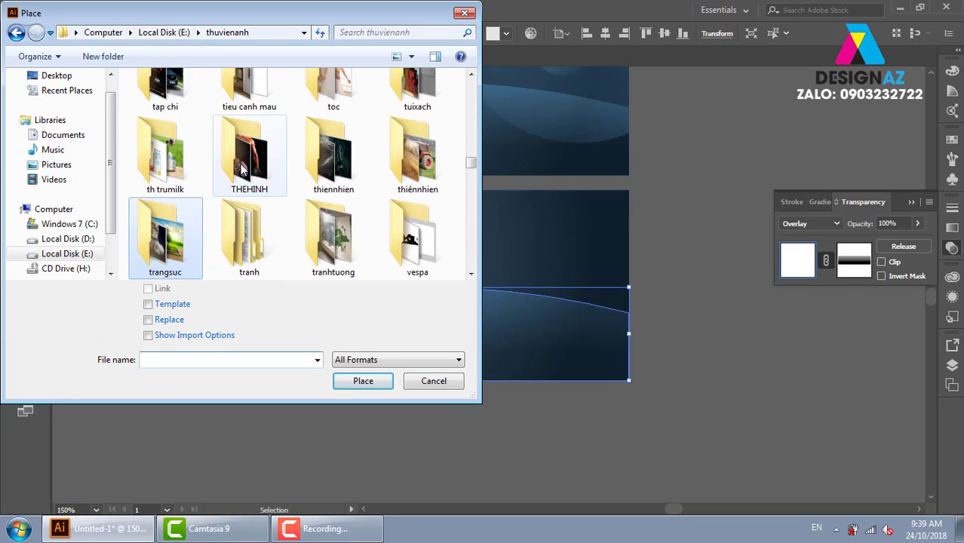
scroll(254, 181, "down", 5)
key("Right")
key("Right")
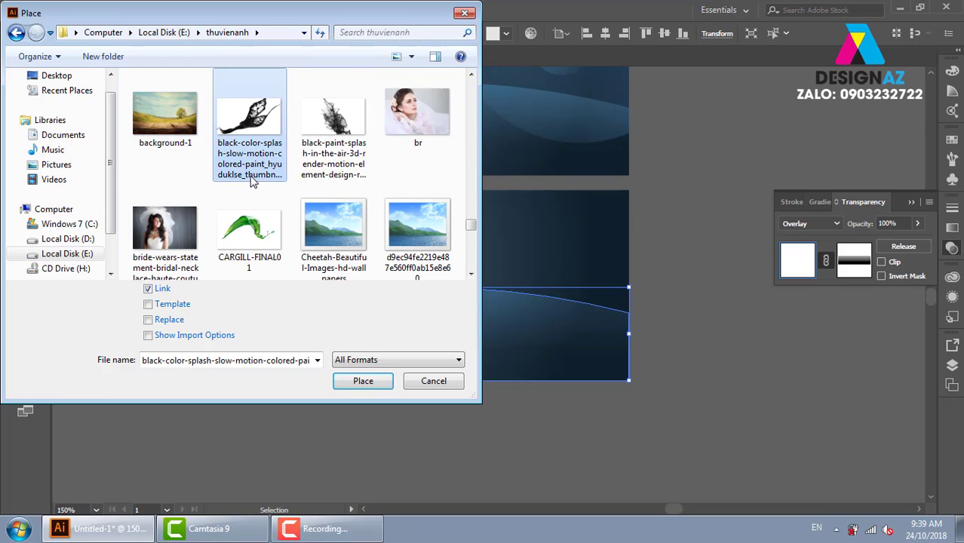
key("Right")
key("Right")
key("Right")
scroll(253, 182, "up", 10)
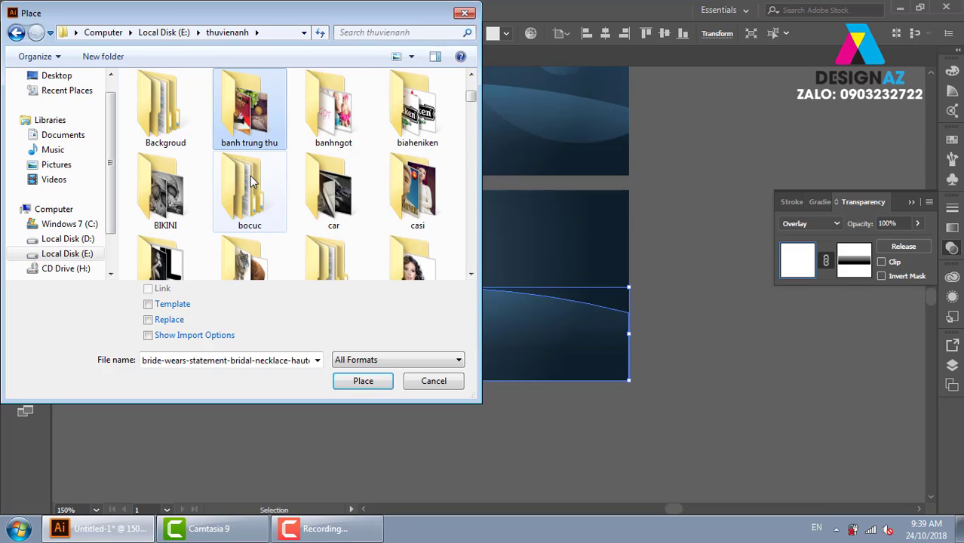
double_click(161, 114)
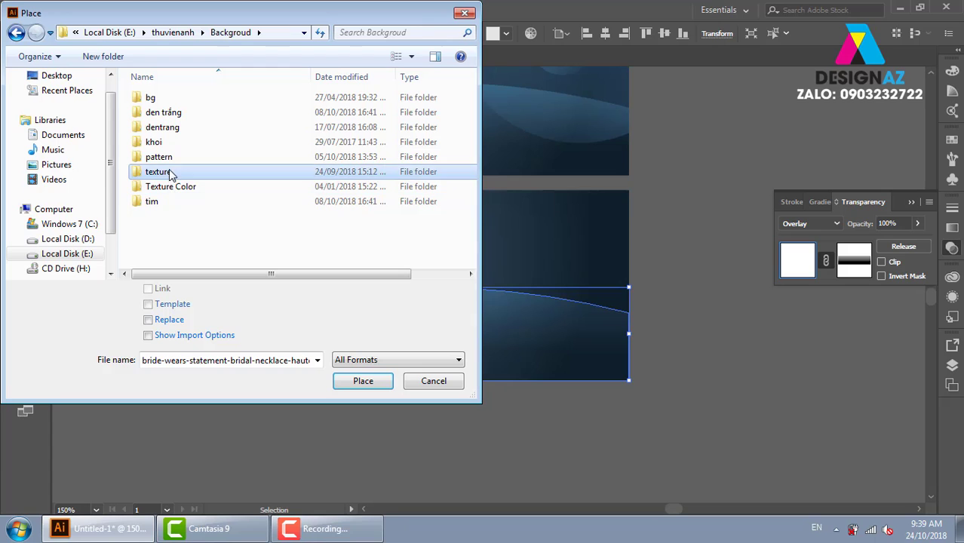
double_click(158, 171)
scroll(471, 96, "down", 2)
left_click_drag(471, 96, 466, 128)
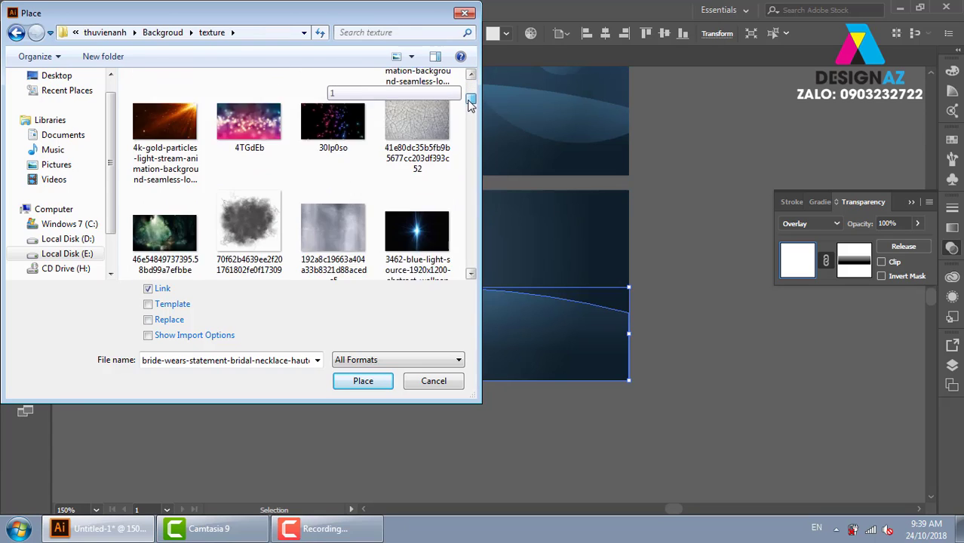
scroll(466, 128, "down", 1)
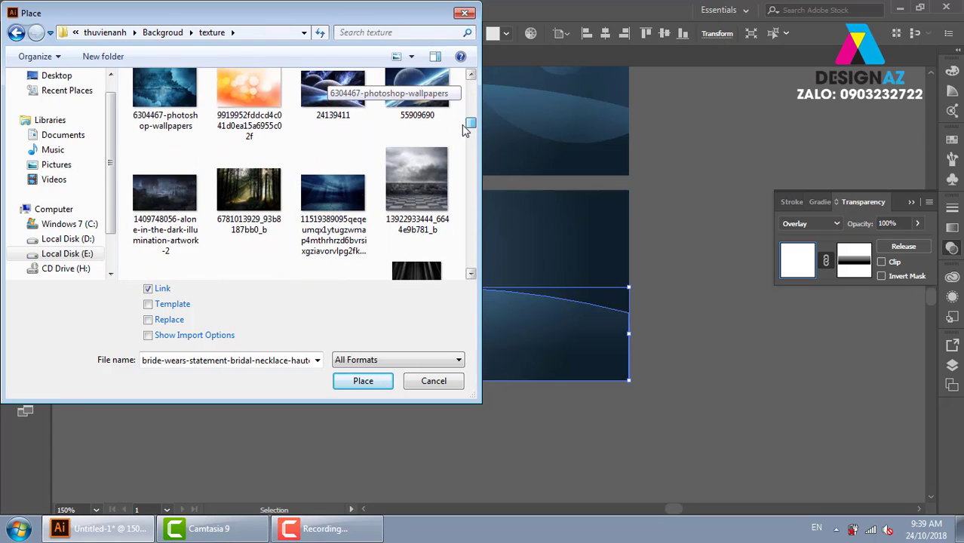
scroll(466, 129, "down", 1)
scroll(466, 128, "down", 1)
left_click(164, 185)
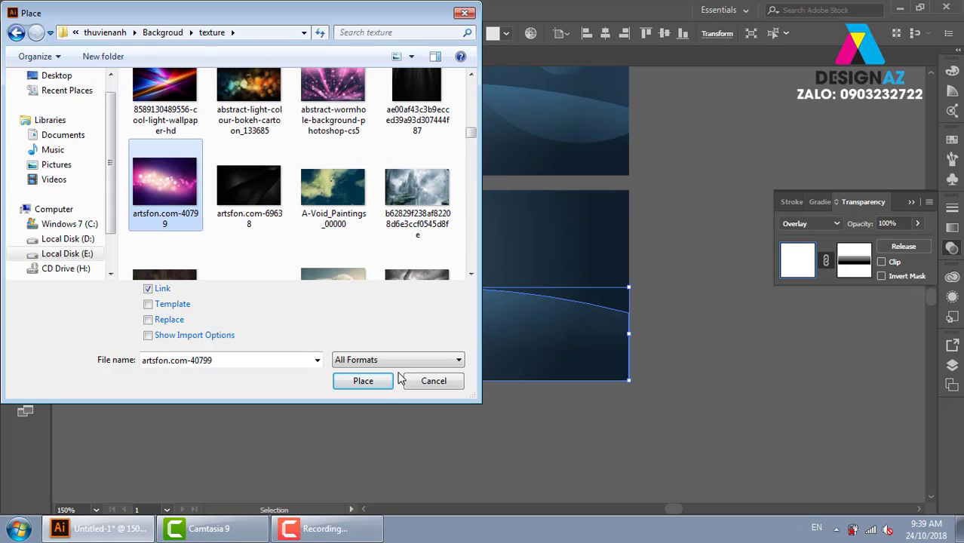
left_click(363, 380)
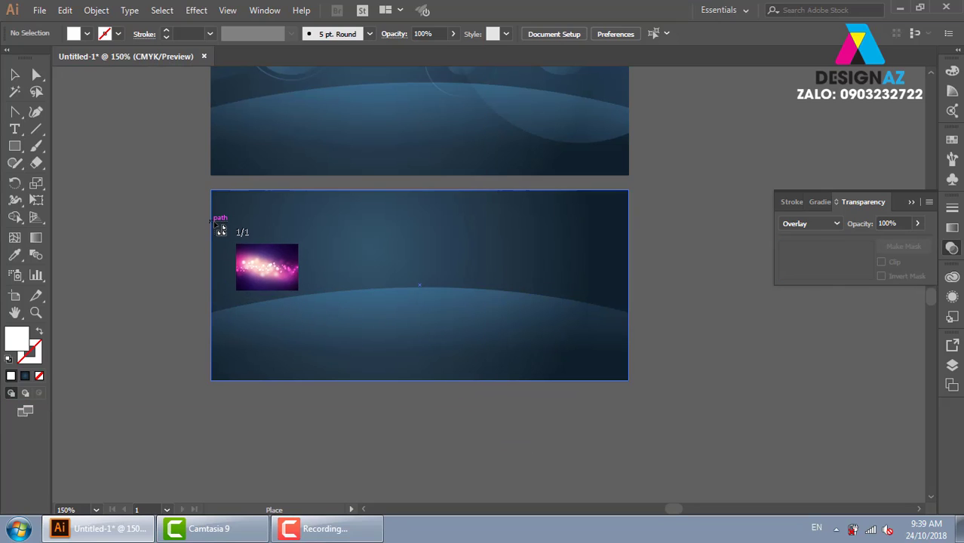
Size the bokeh image over the lower banner copy, directly beneath the upper banner
mouse_move(211, 221)
left_mouse_down()
mouse_move(667, 375)
mouse_move(812, 487)
left_mouse_up()
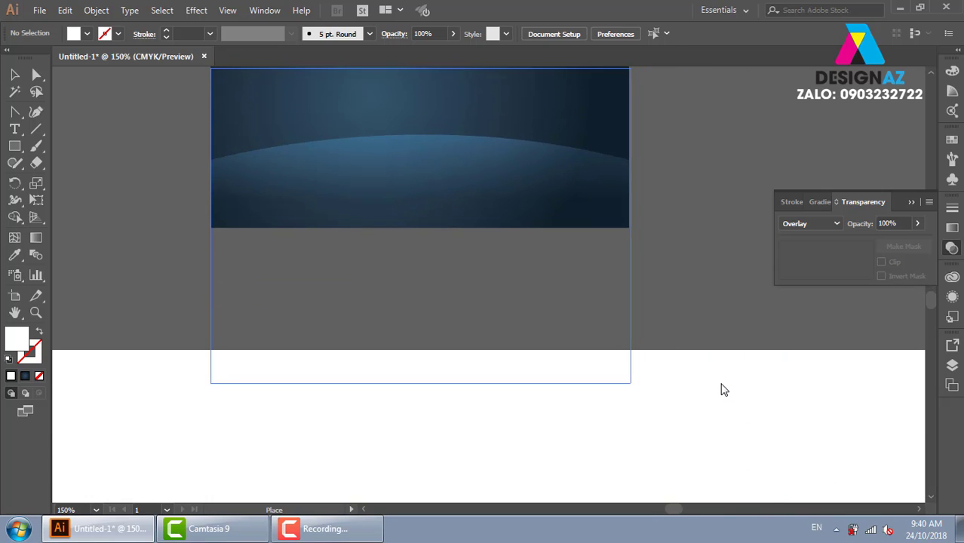
left_click_drag(743, 397, 715, 389)
left_click_drag(665, 273, 663, 431)
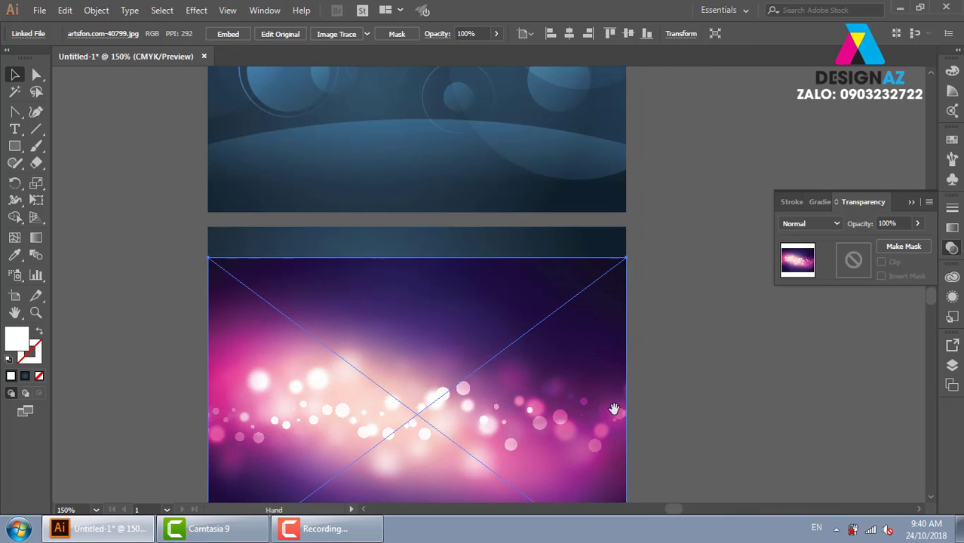
left_click_drag(573, 407, 558, 343)
left_click(673, 308)
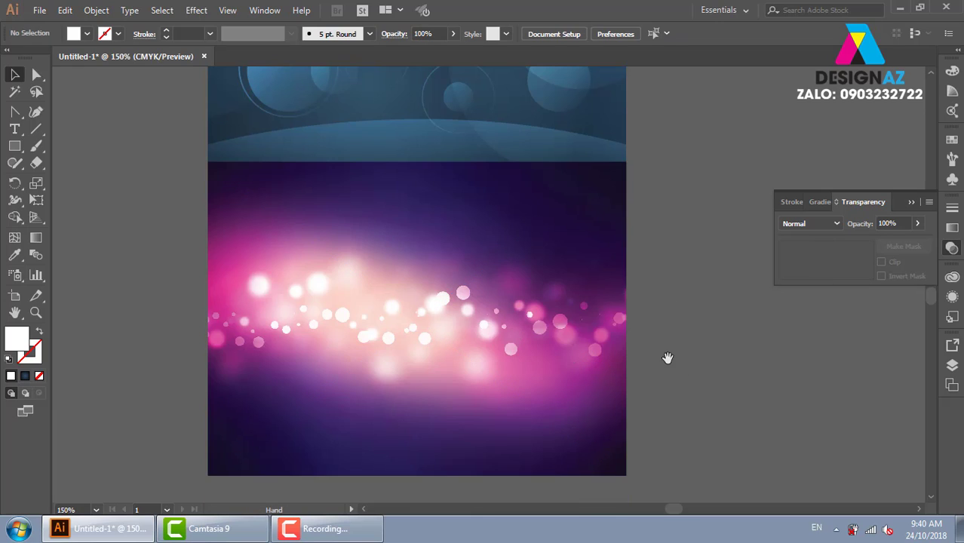
left_click_drag(666, 358, 669, 301)
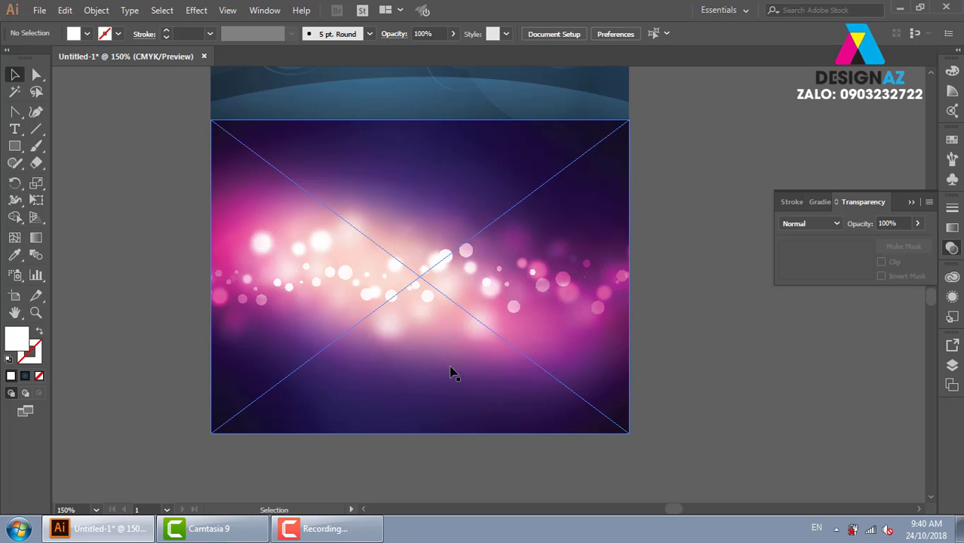
Lower the bokeh image's opacity to 30% to preview its transparency
key("ctrl+minus")
left_click(498, 275)
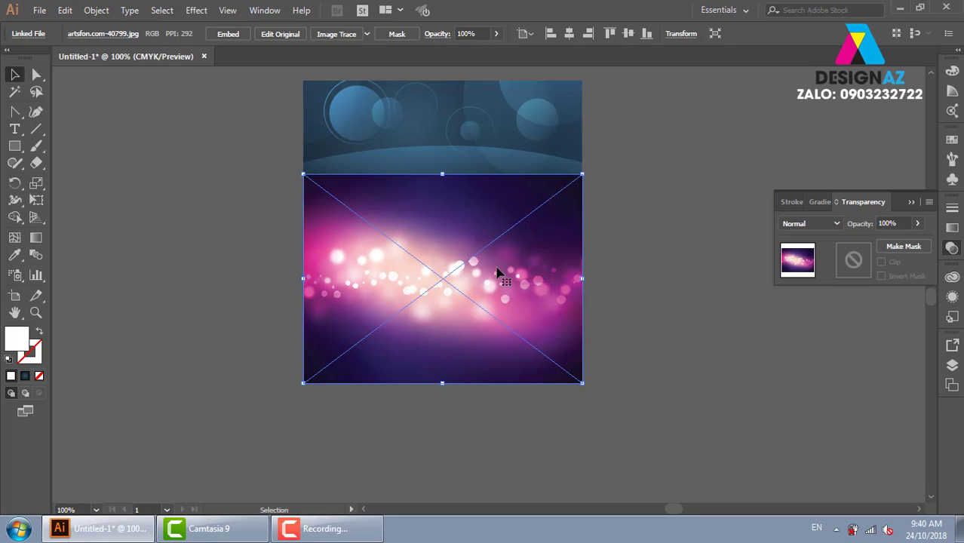
left_click(468, 34)
type("3")
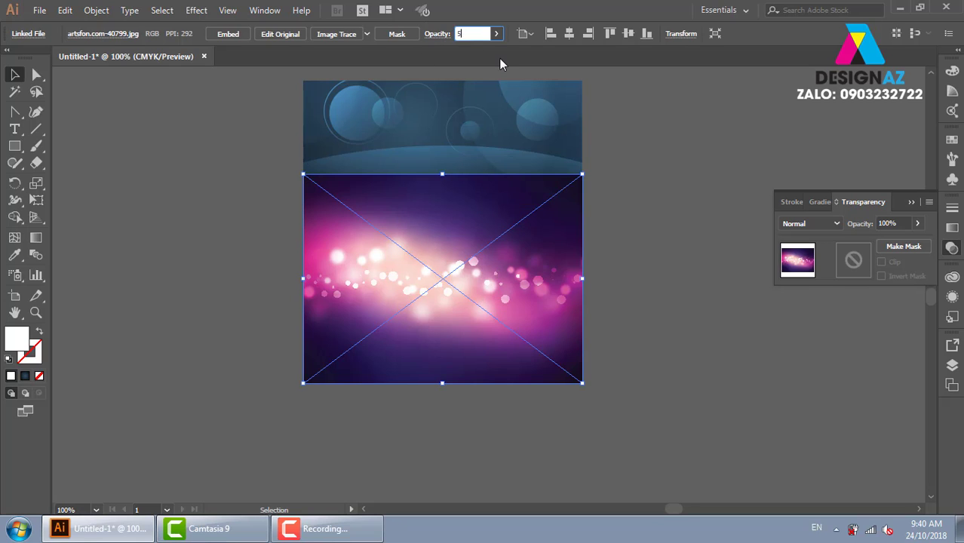
type("0")
key("Return")
left_click(660, 320)
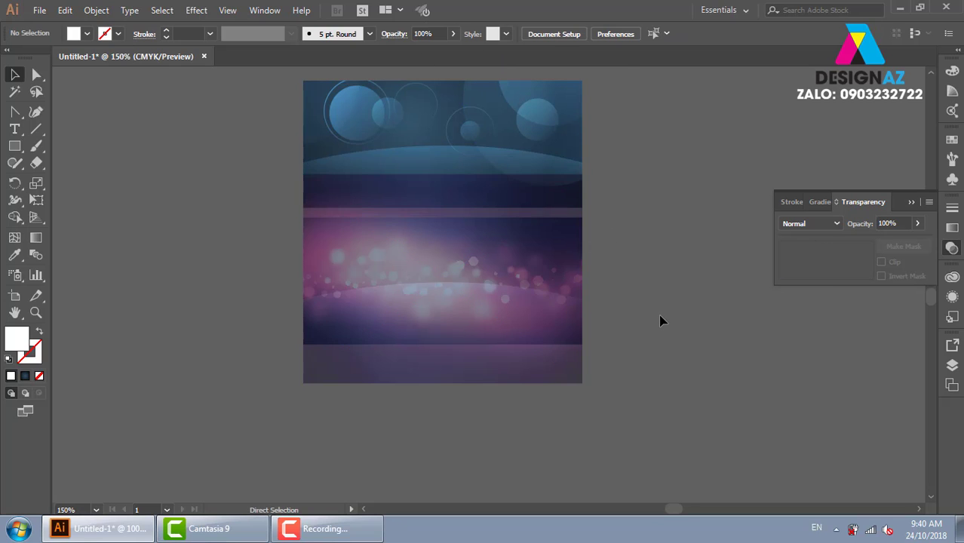
Raise the bokeh image's opacity back to 100%
key("ctrl+plus")
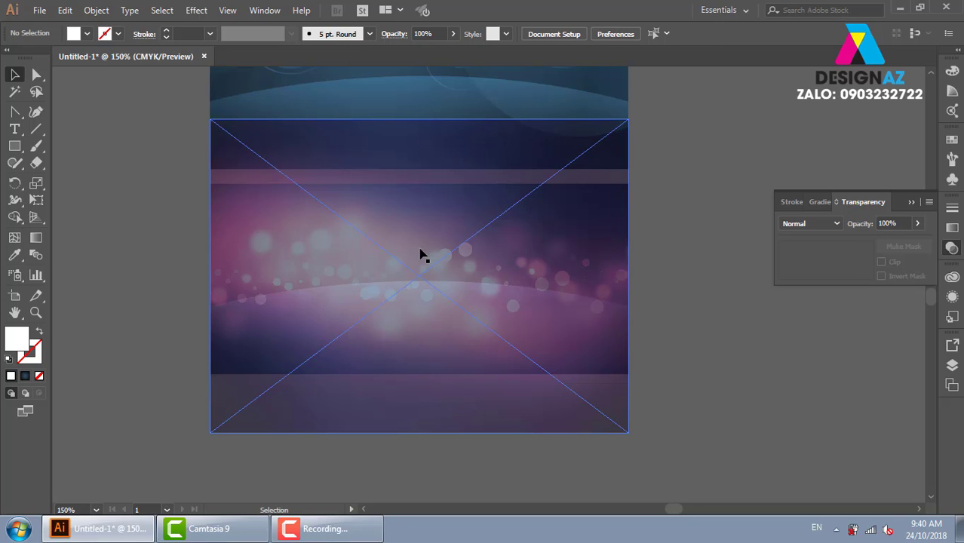
left_click(420, 254)
left_click(496, 34)
left_click_drag(468, 51, 475, 53)
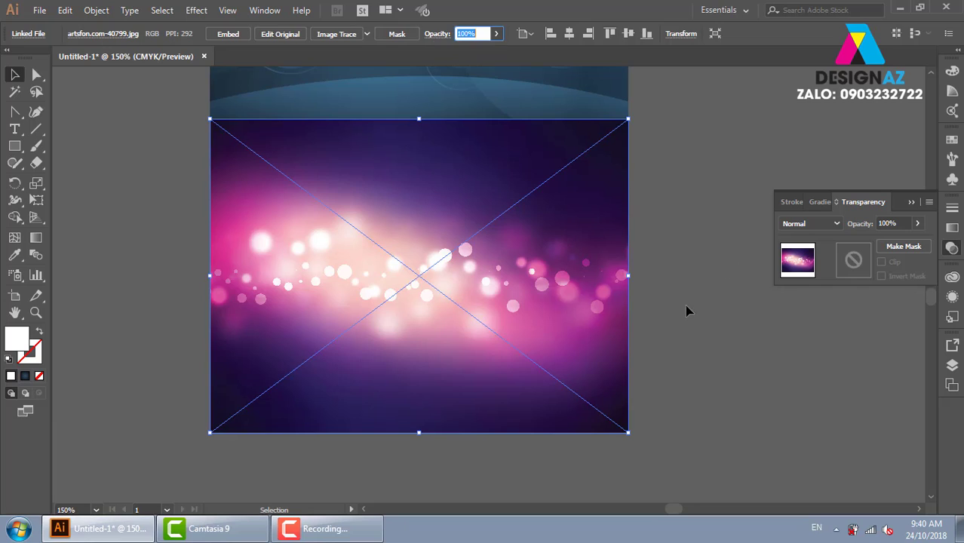
left_click(686, 308)
left_click(533, 279)
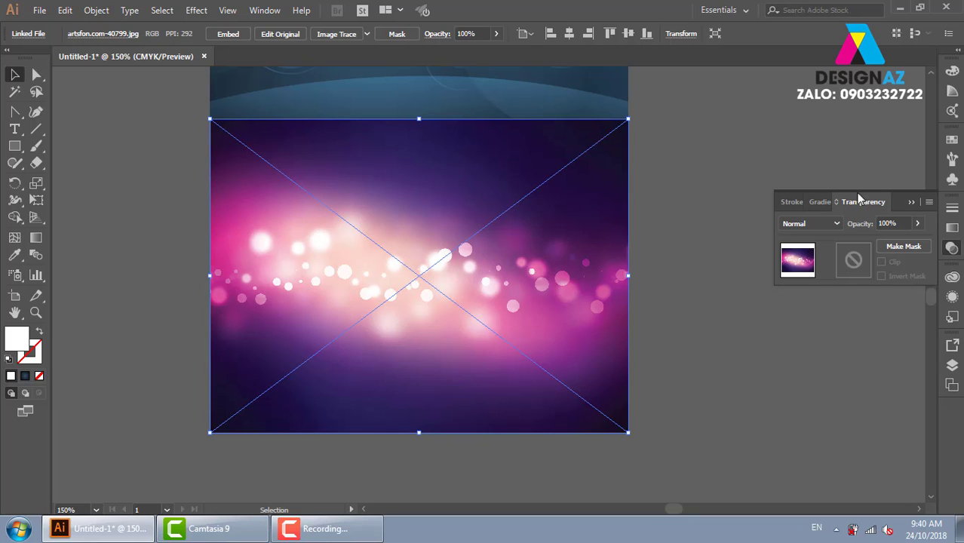
mouse_move(852, 260)
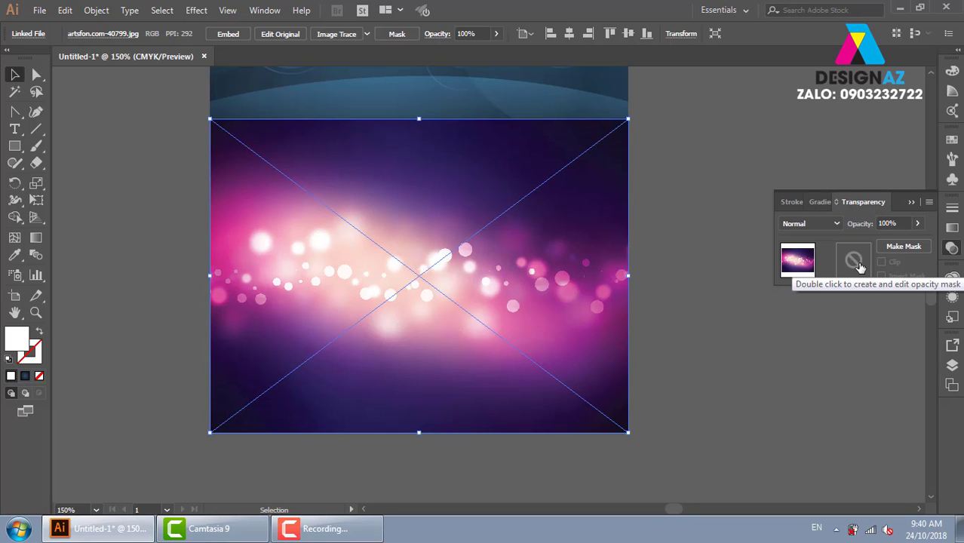
Create an unclipped opacity mask with a gradient-filled rectangle covering the bokeh image
double_click(854, 260)
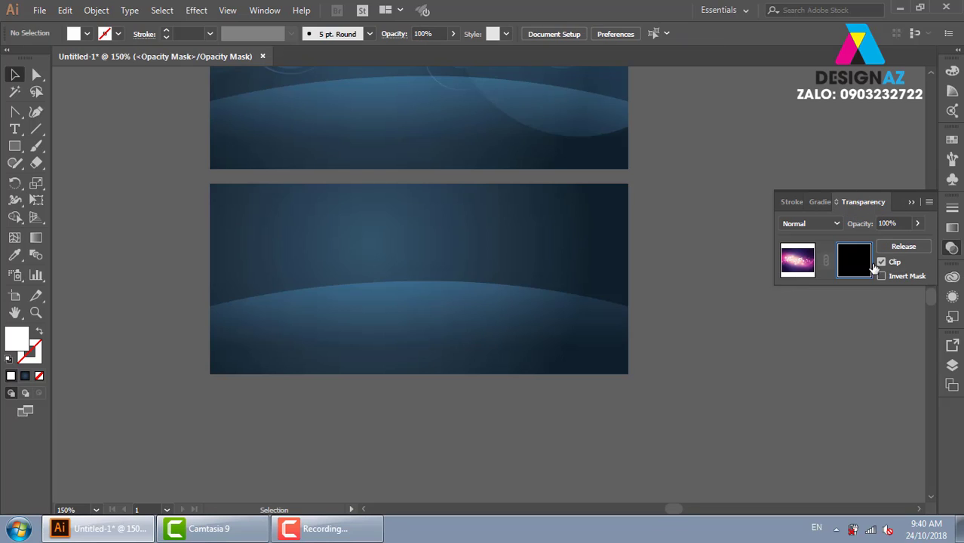
left_click(881, 262)
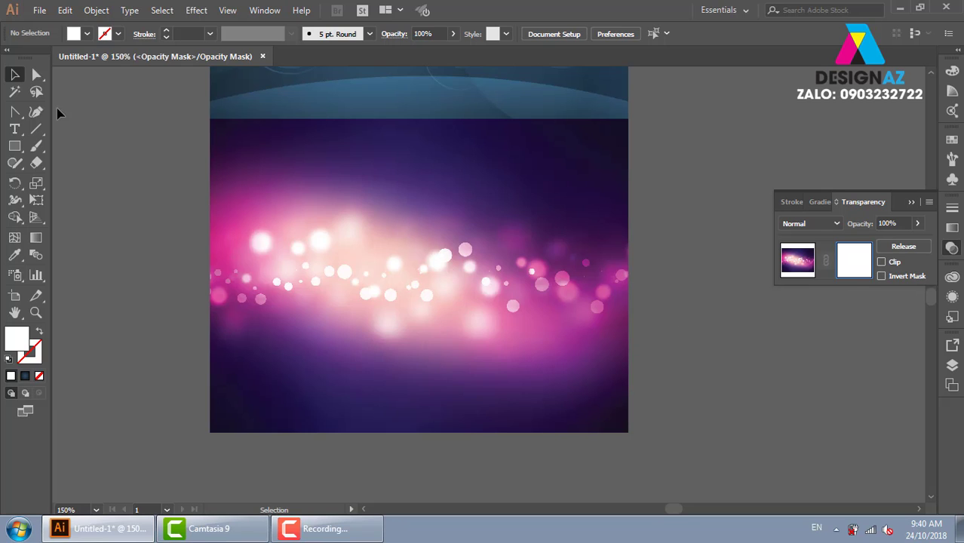
key("m")
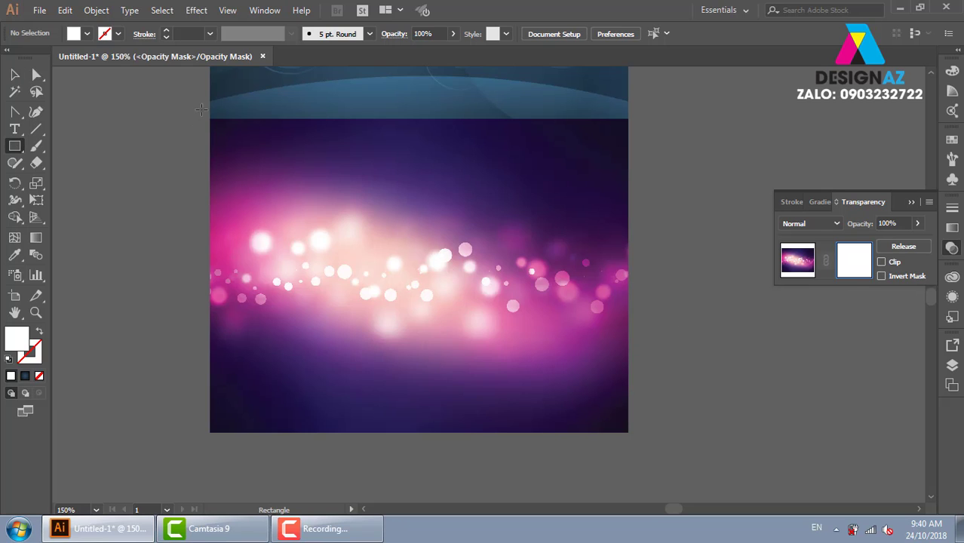
left_click_drag(200, 110, 635, 436)
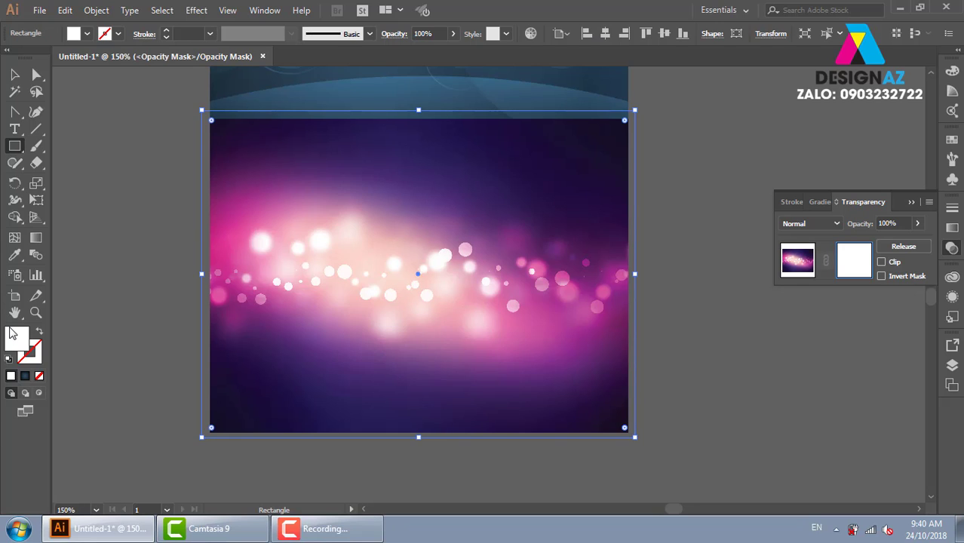
left_click(12, 333)
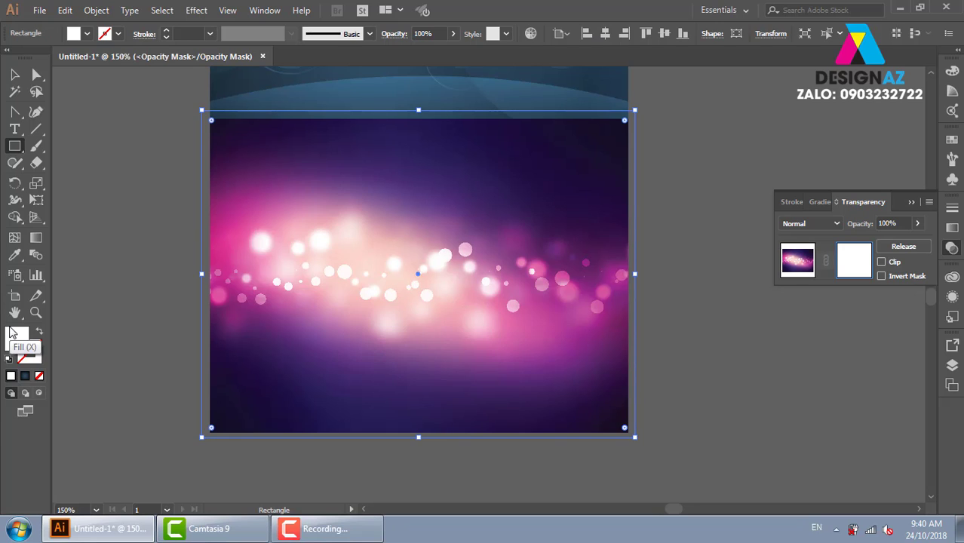
left_click(952, 140)
left_click(894, 196)
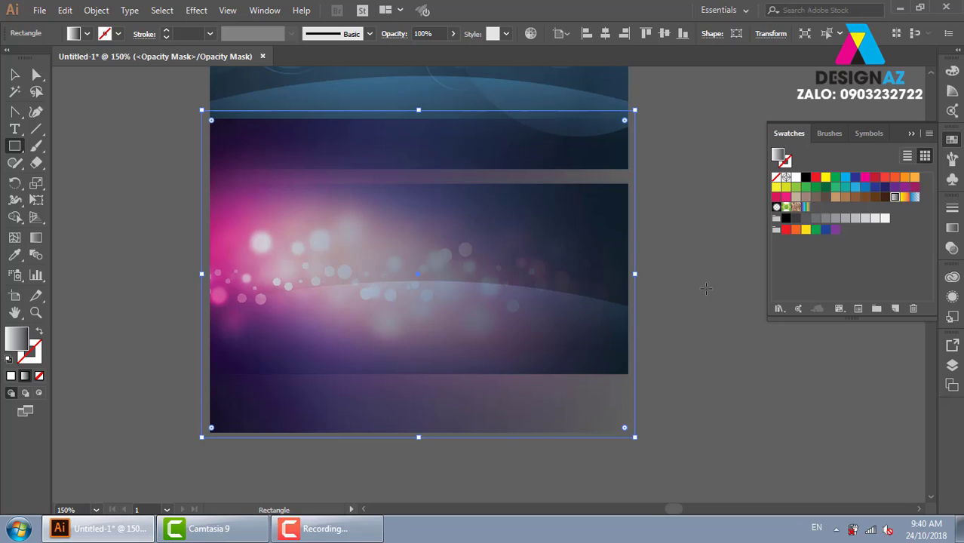
Set the mask gradient to black-white-black and run it vertically across the image
key("g")
left_click(952, 227)
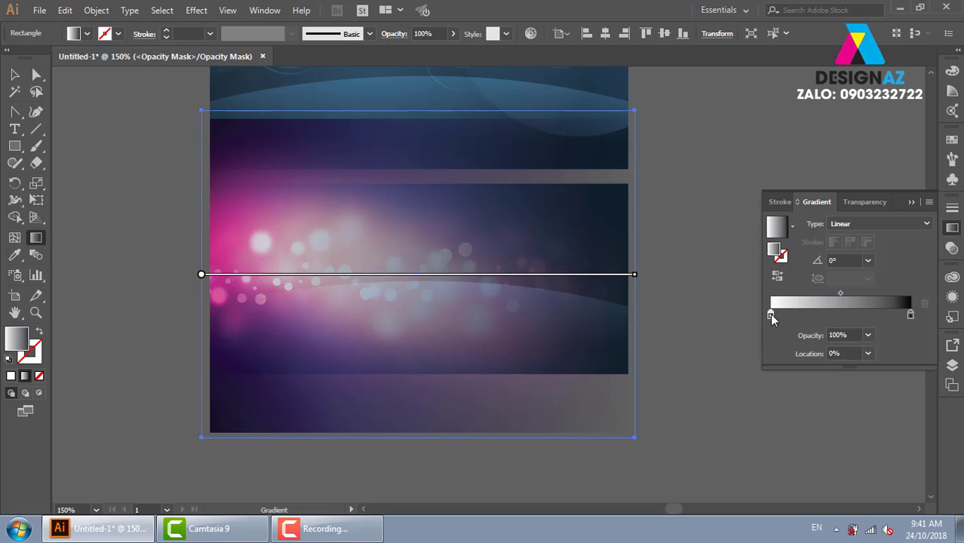
double_click(770, 315)
left_click(753, 390)
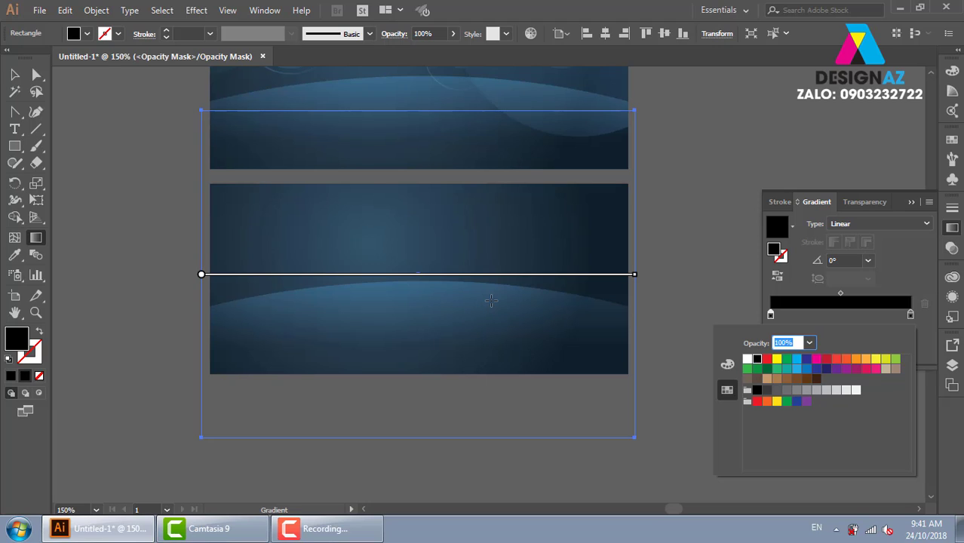
left_click(842, 314)
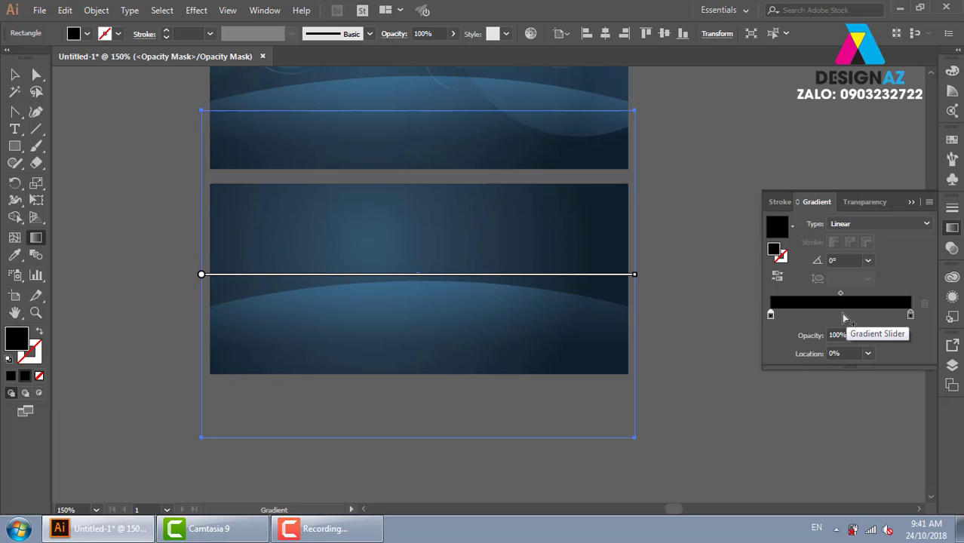
double_click(842, 315)
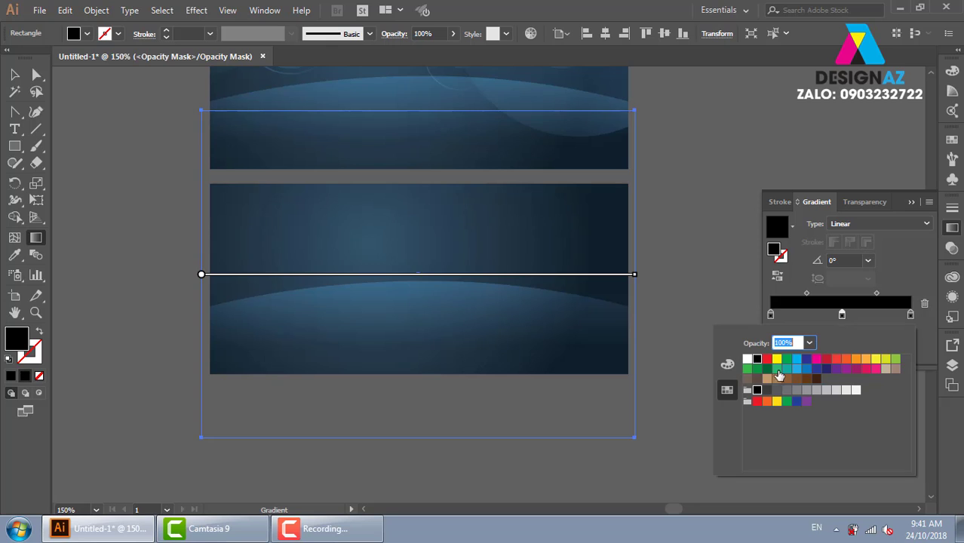
left_click(747, 359)
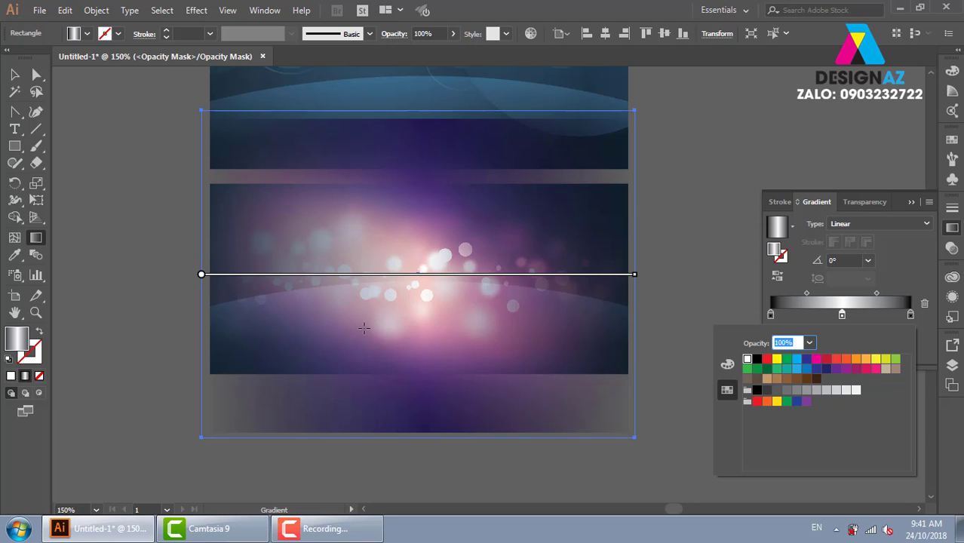
type("0")
key("Escape")
left_click_drag(447, 191, 450, 371)
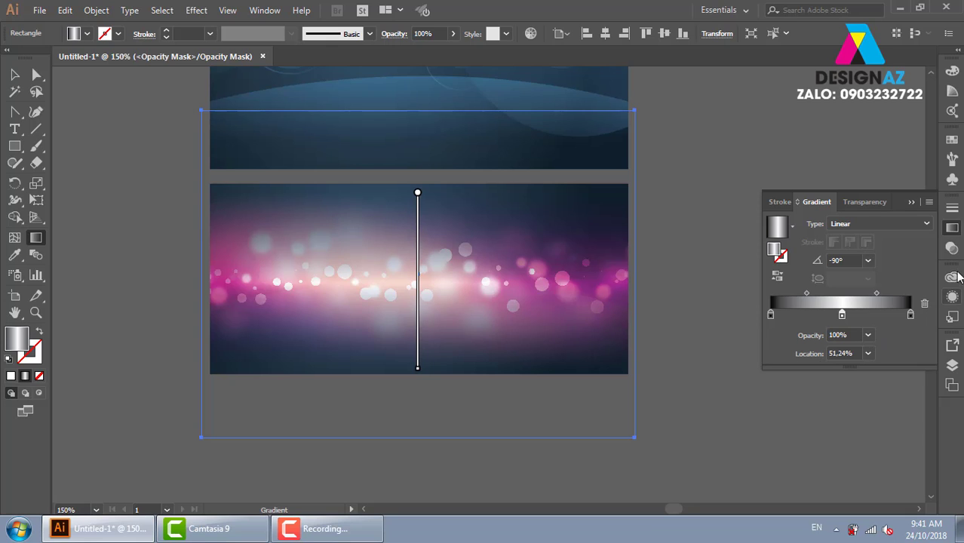
left_click(951, 248)
Exit mask editing, drag the faded bokeh image aside and delete it
left_click(798, 261)
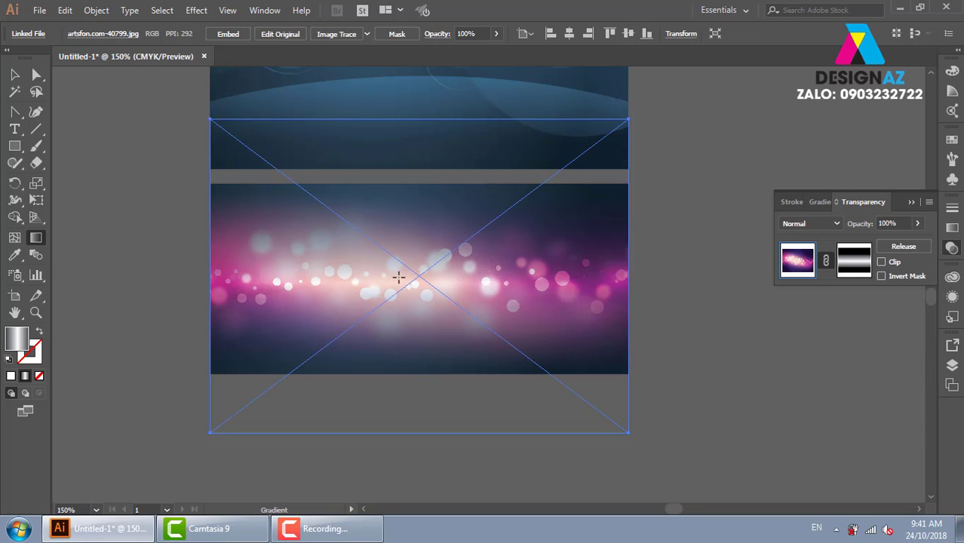
left_click(14, 74)
left_click(738, 372)
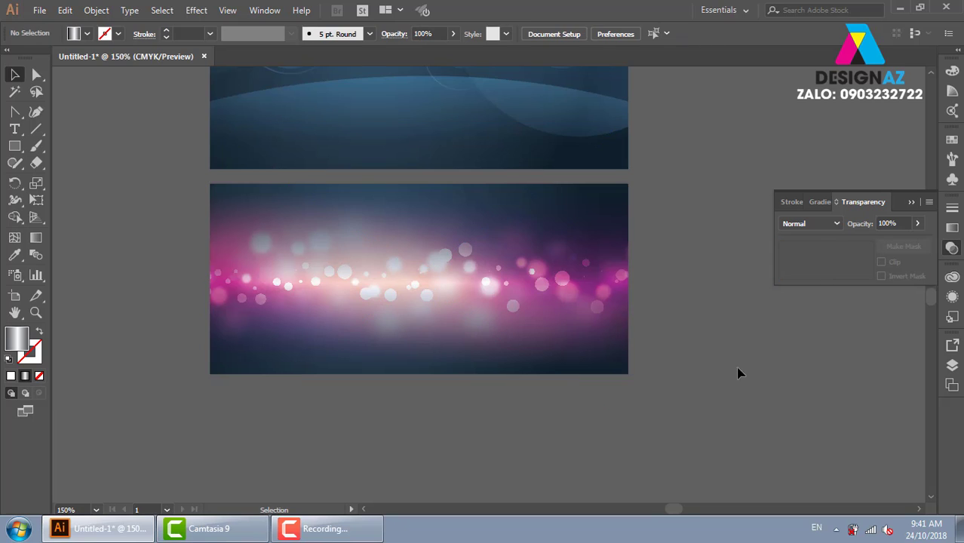
left_click_drag(737, 373, 660, 373)
left_click_drag(396, 284, 780, 382)
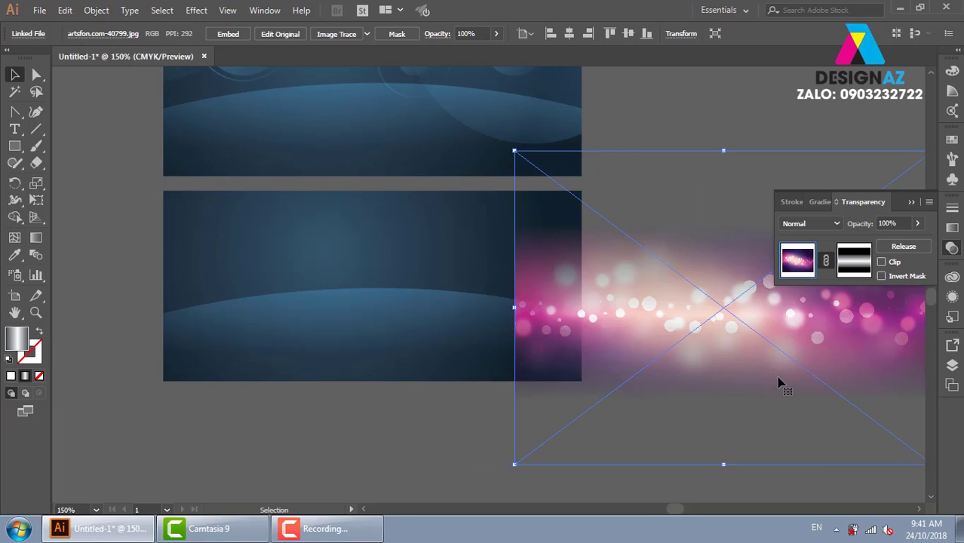
mouse_move(688, 361)
left_mouse_down()
mouse_move(463, 289)
mouse_move(582, 281)
left_mouse_up()
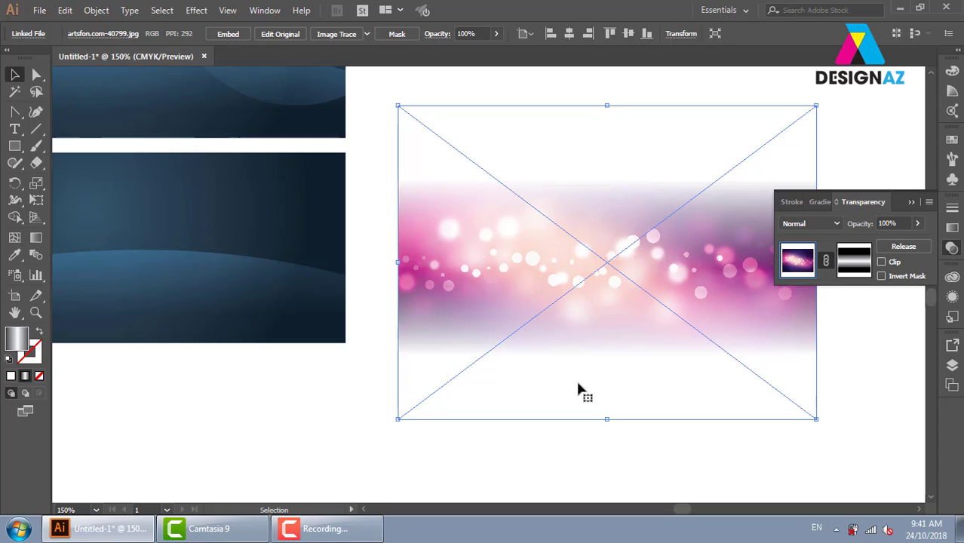
key("Delete")
Delete the lower blue banner copy and pan to the remaining banner
scroll(673, 357, "left", 5)
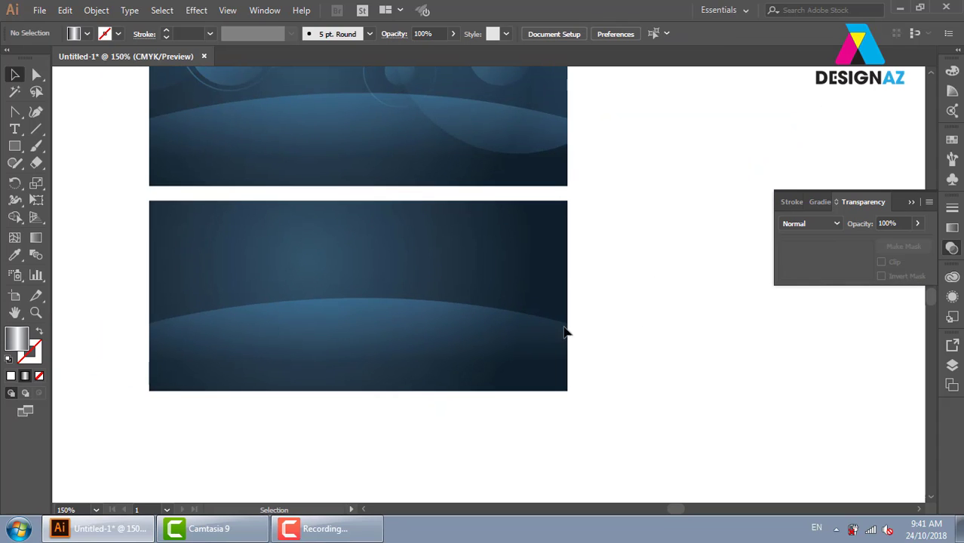
left_click(394, 389)
key("Delete")
left_click_drag(374, 277, 368, 328)
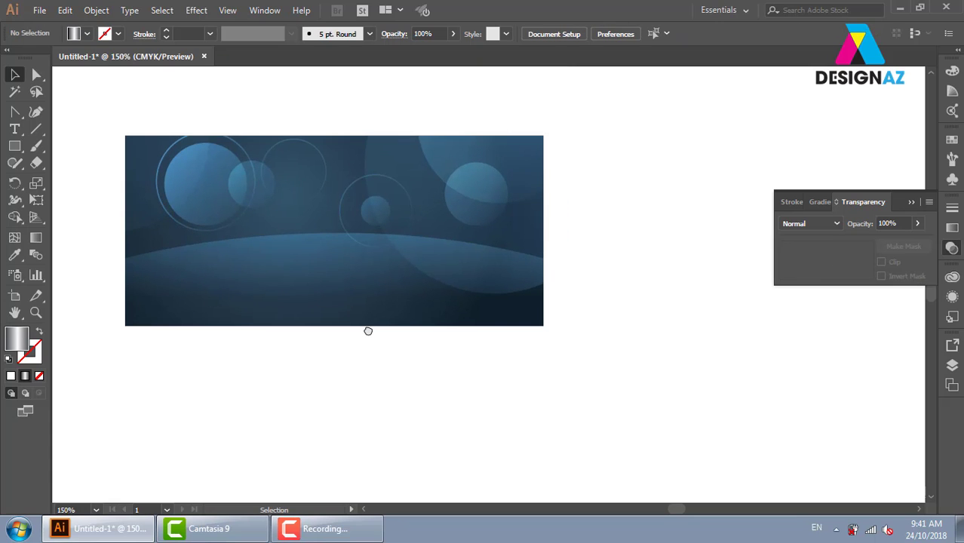
Start File > Place and browse drive E into the đề thi folder
left_click(40, 10)
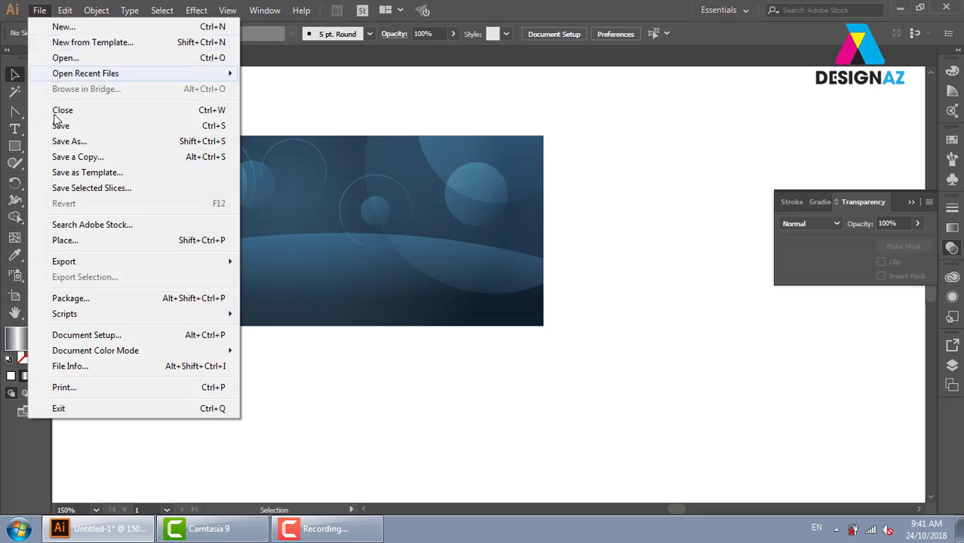
left_click(79, 239)
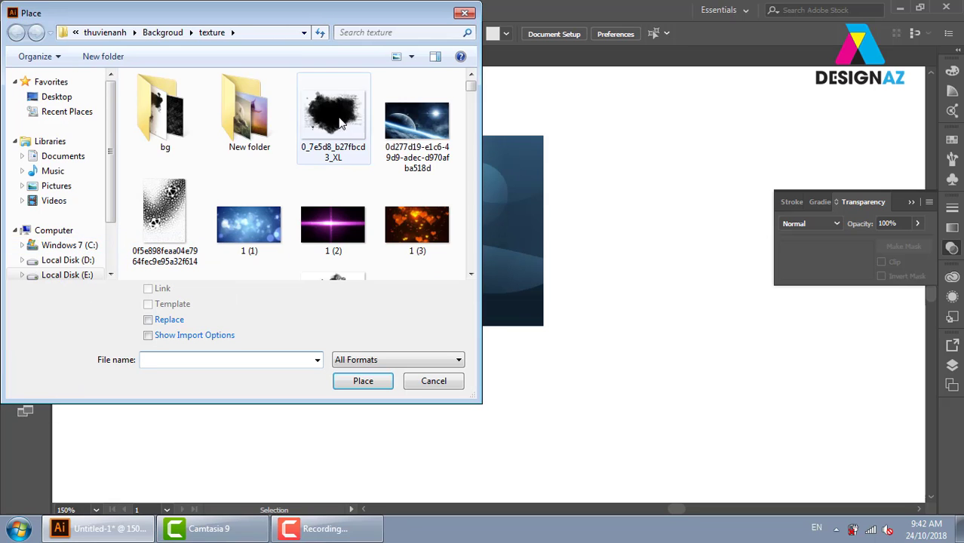
left_click(89, 275)
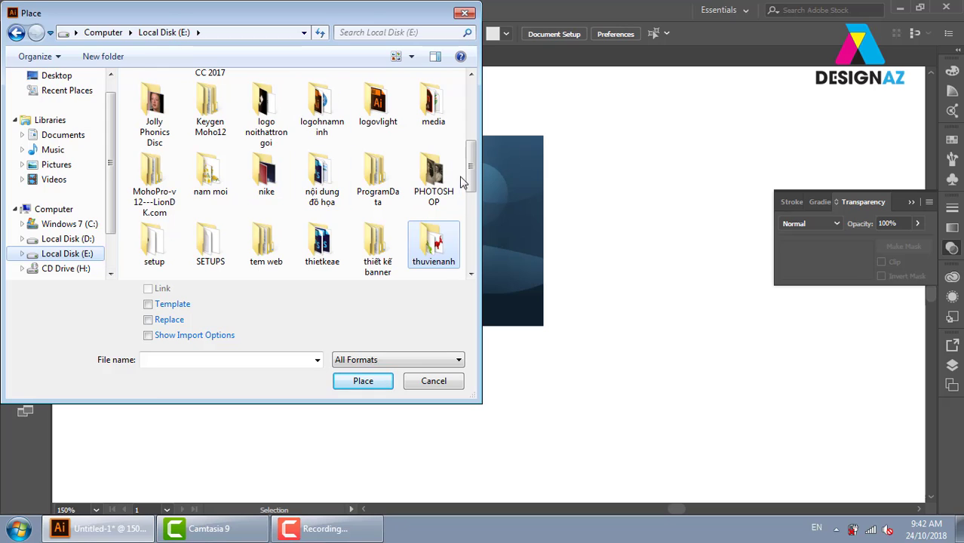
left_click(327, 253)
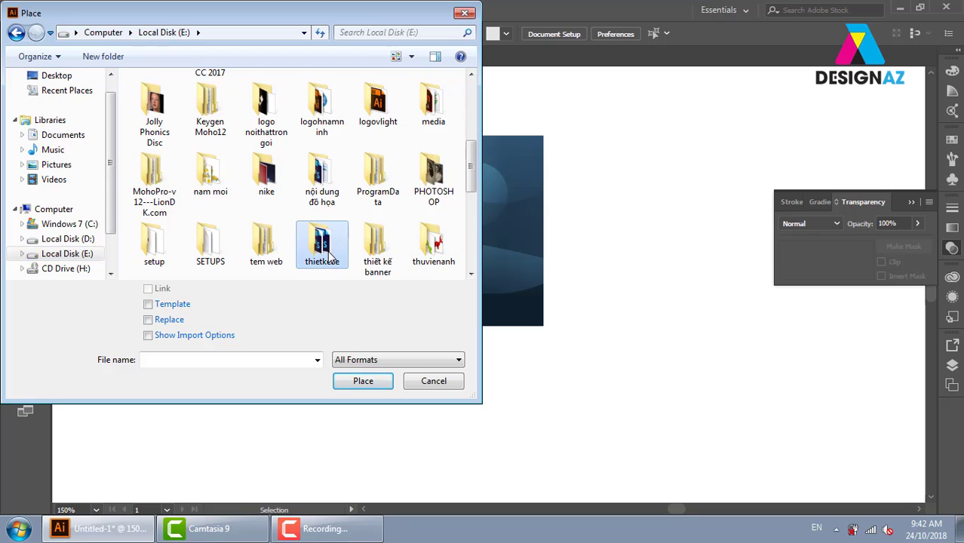
key("d")
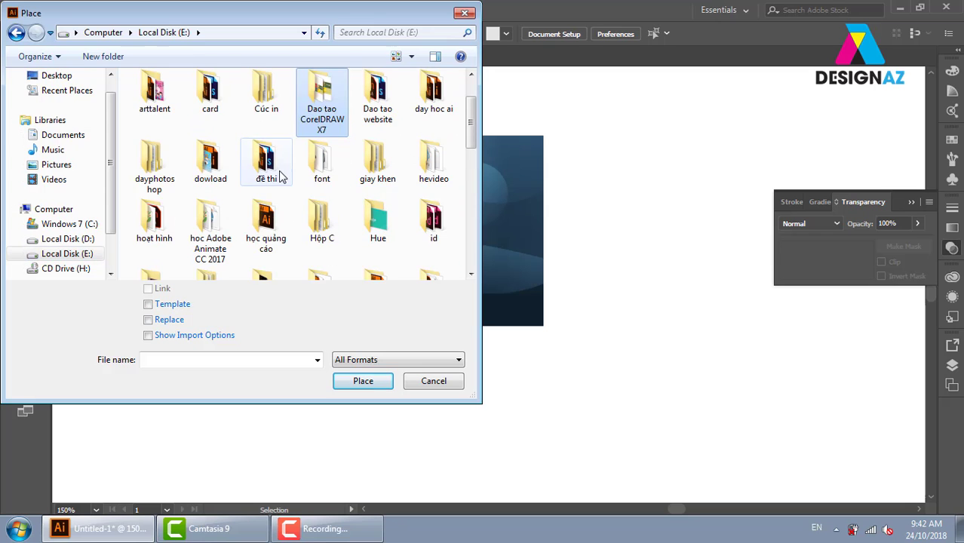
double_click(278, 175)
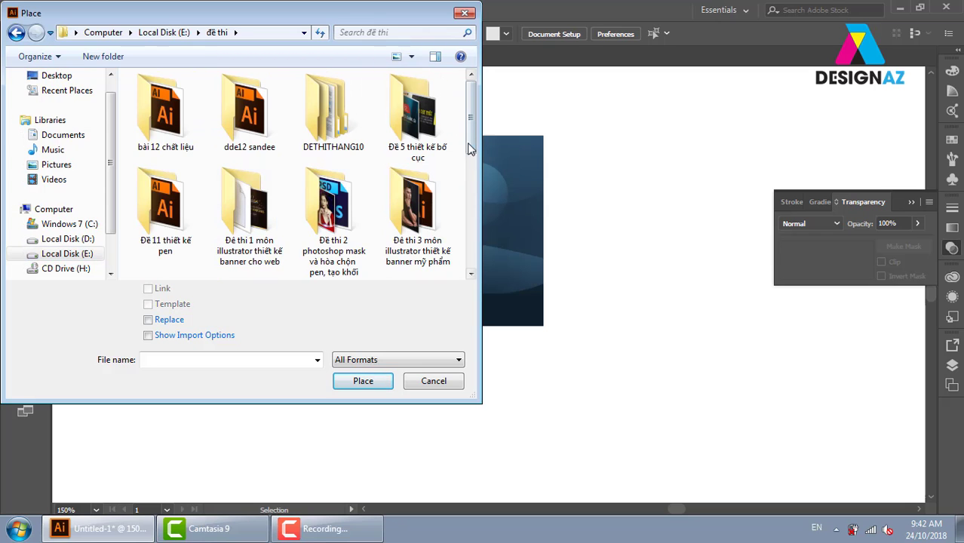
Place the Samsung phone case photo from '10 thiet ke banner dien thoai' beside the banner
scroll(462, 209, "down", 3)
scroll(461, 210, "down", 2)
scroll(460, 219, "down", 1)
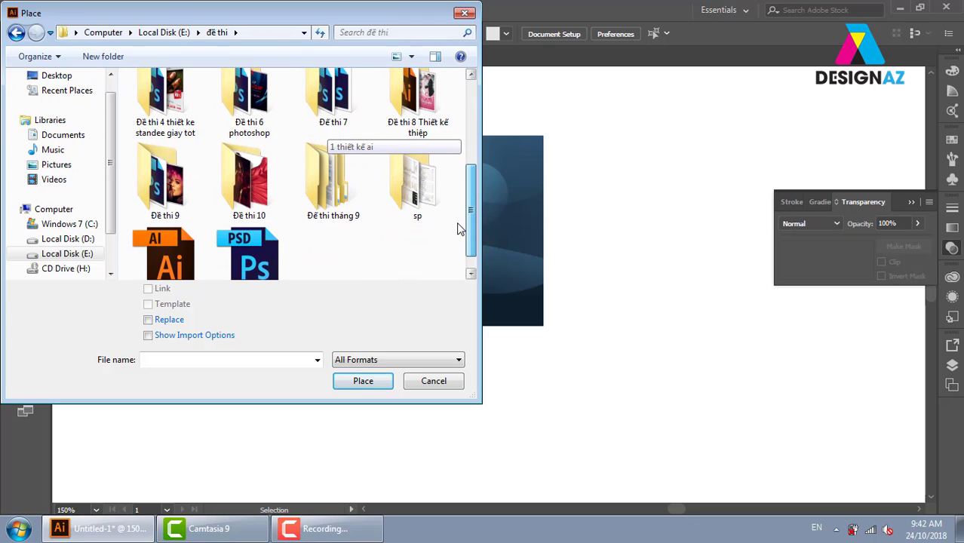
double_click(331, 197)
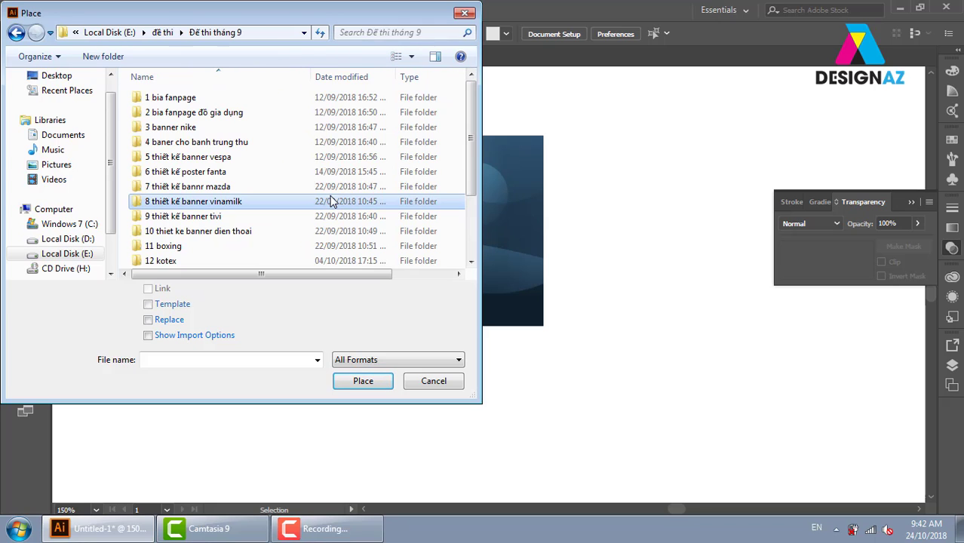
double_click(218, 231)
left_click(260, 158)
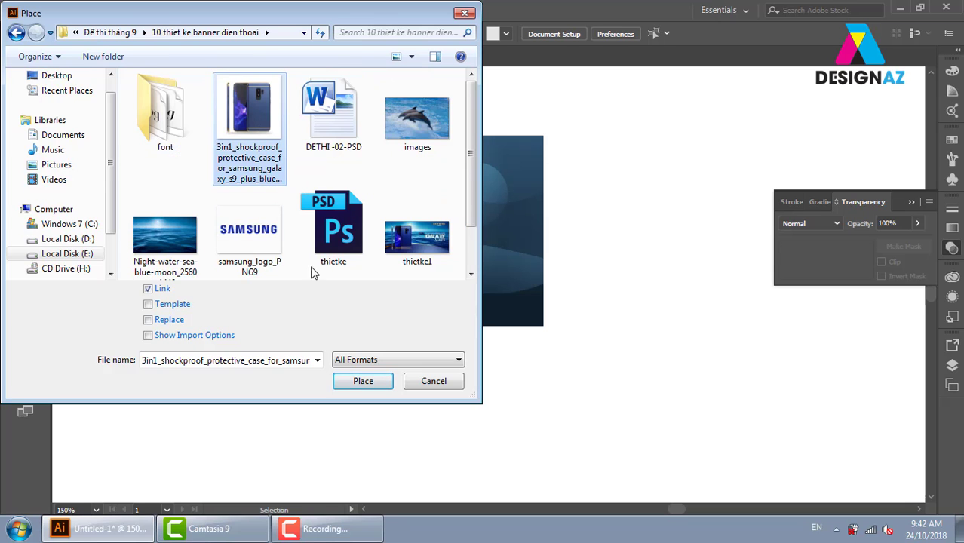
left_click(353, 384)
mouse_move(576, 142)
left_mouse_down()
mouse_move(760, 329)
mouse_move(430, 287)
mouse_move(699, 349)
left_mouse_up()
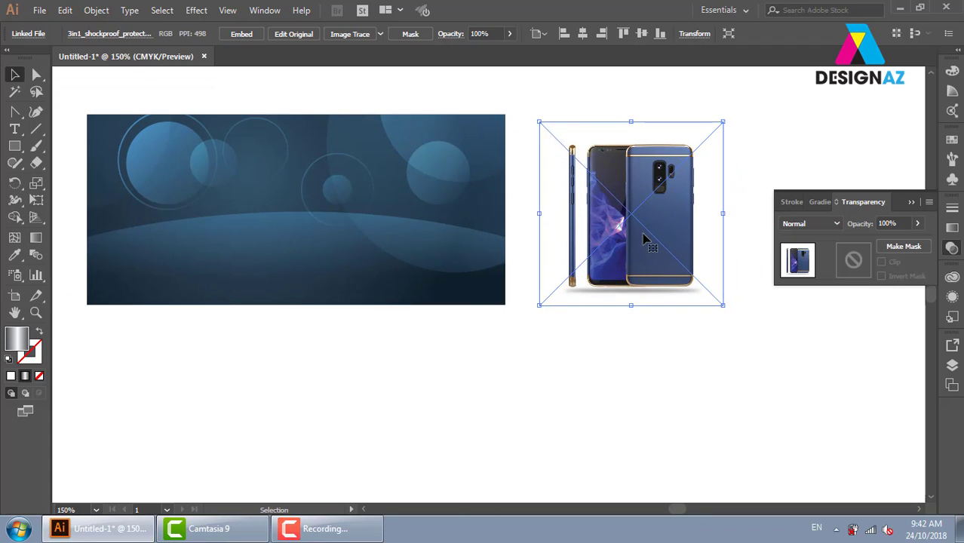
Keep the phone photo right of the banner and zoom in on it
left_click_drag(637, 249, 237, 250)
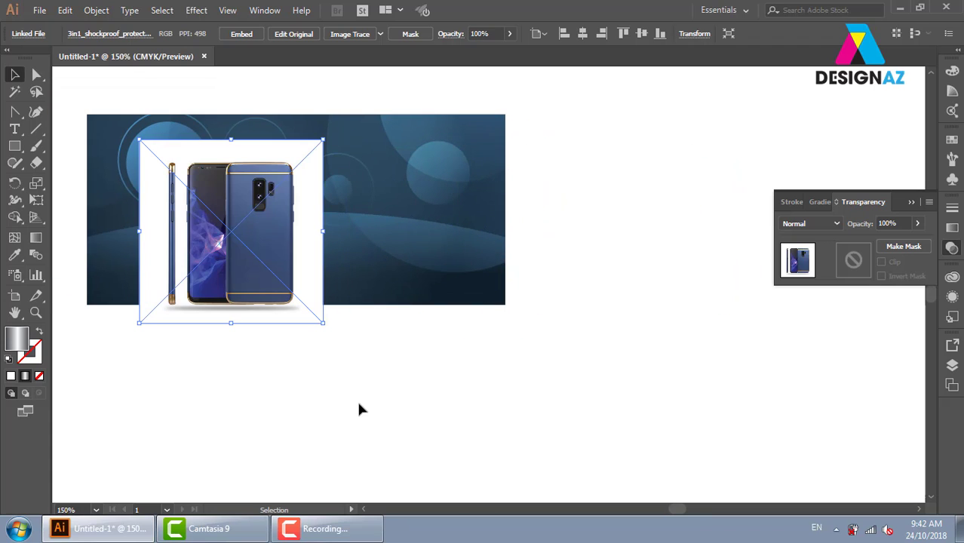
mouse_move(323, 323)
left_mouse_down()
mouse_move(714, 328)
mouse_move(637, 345)
left_mouse_up()
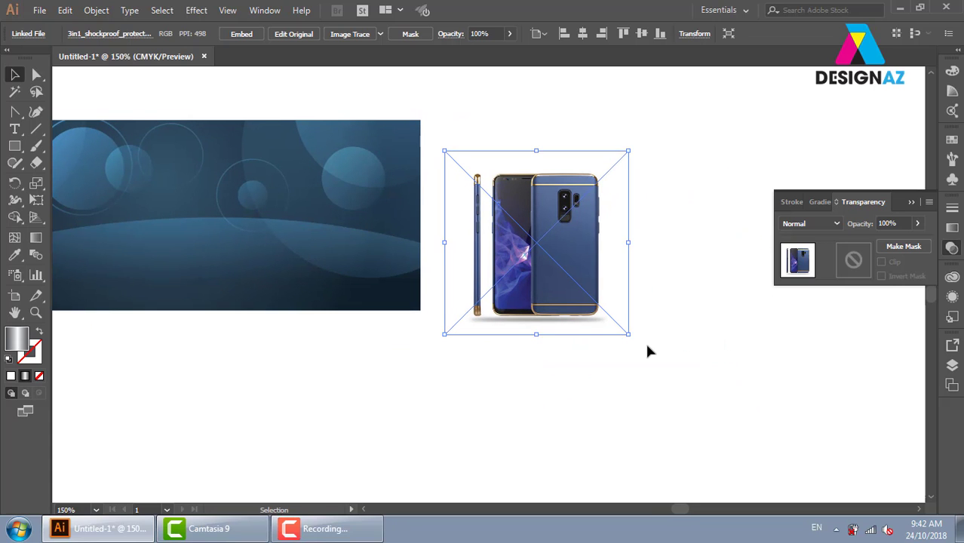
key("ctrl+plus")
key("ctrl+plus")
key("ctrl+plus")
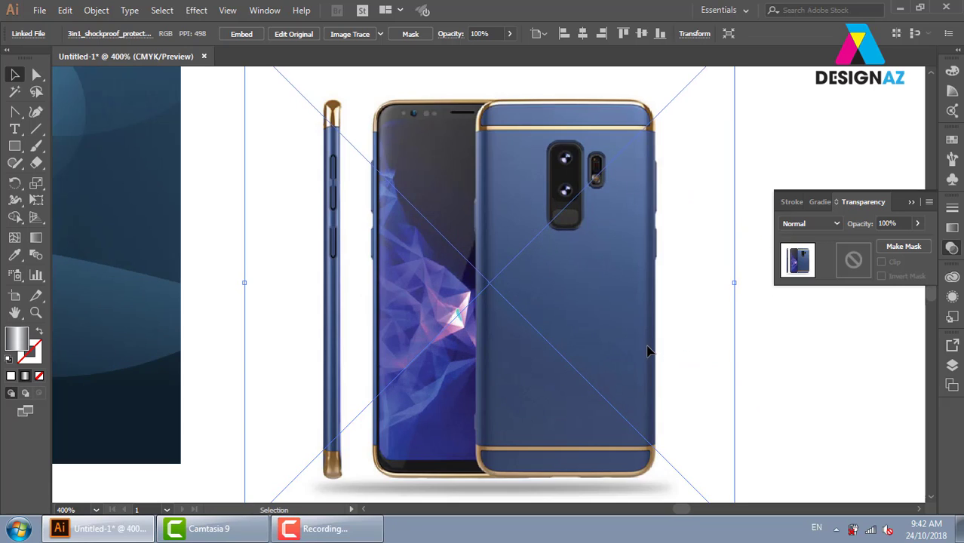
left_click_drag(479, 355, 471, 242)
key("ctrl+plus")
key("ctrl+plus")
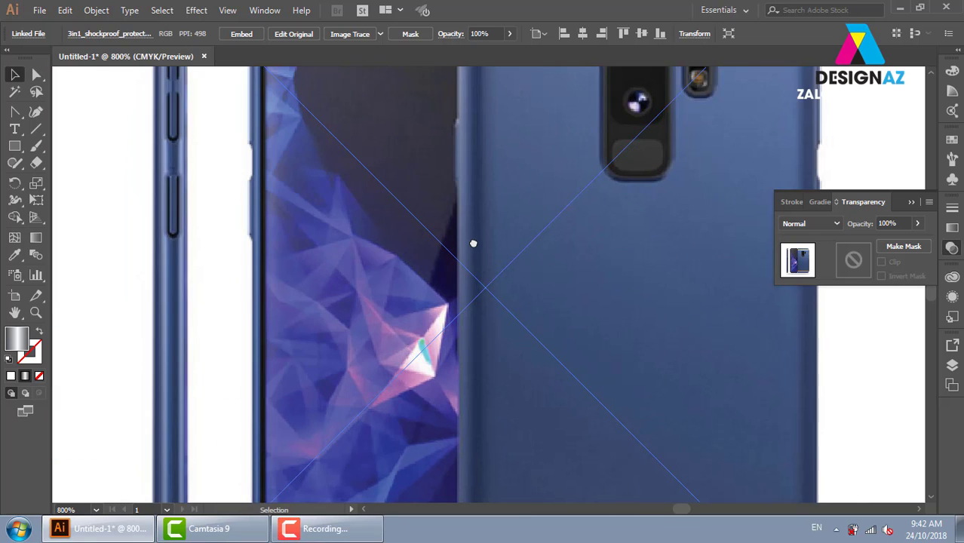
scroll(483, 245, "down", 5)
Pen-trace the phone outline along its bottom edge and bottom-left corner
key("p")
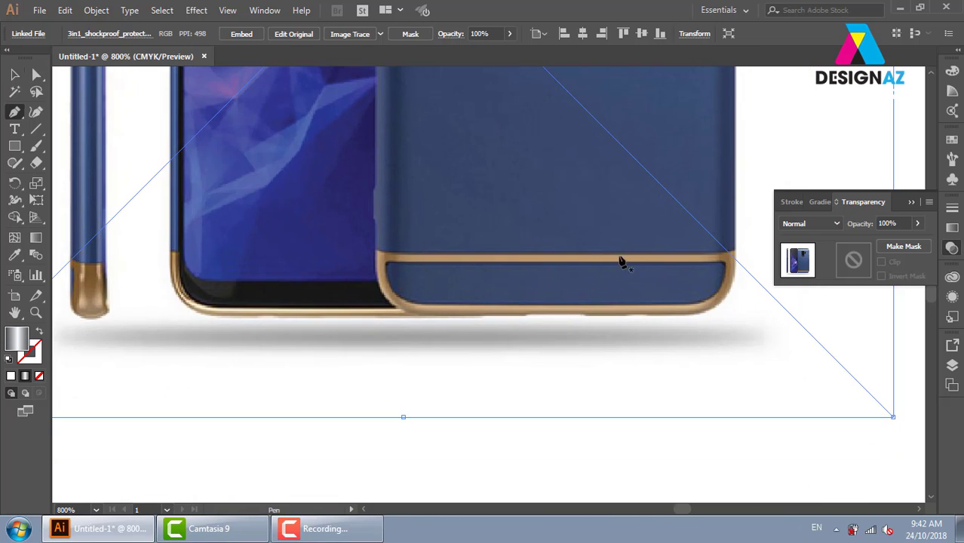
left_click(688, 315)
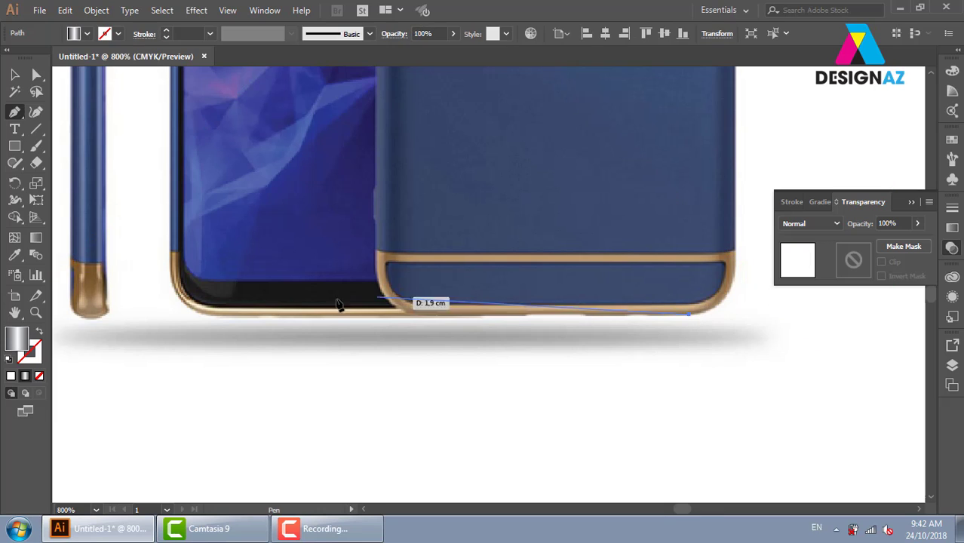
left_click(230, 315)
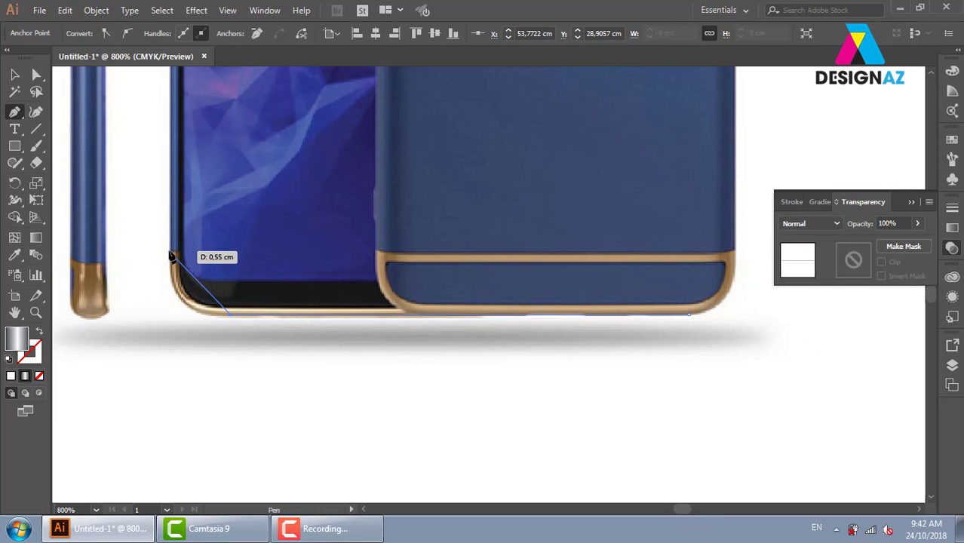
left_click_drag(171, 253, 171, 176)
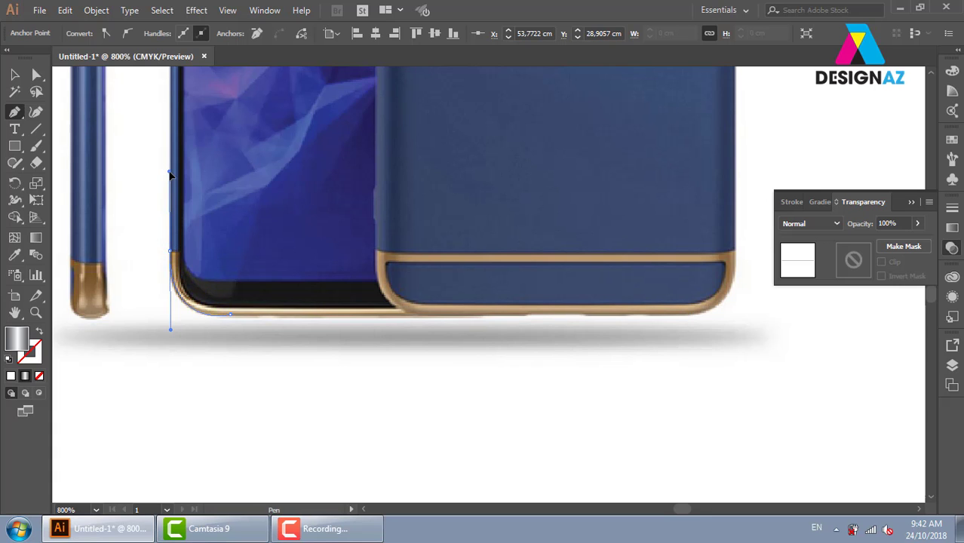
left_click(171, 253)
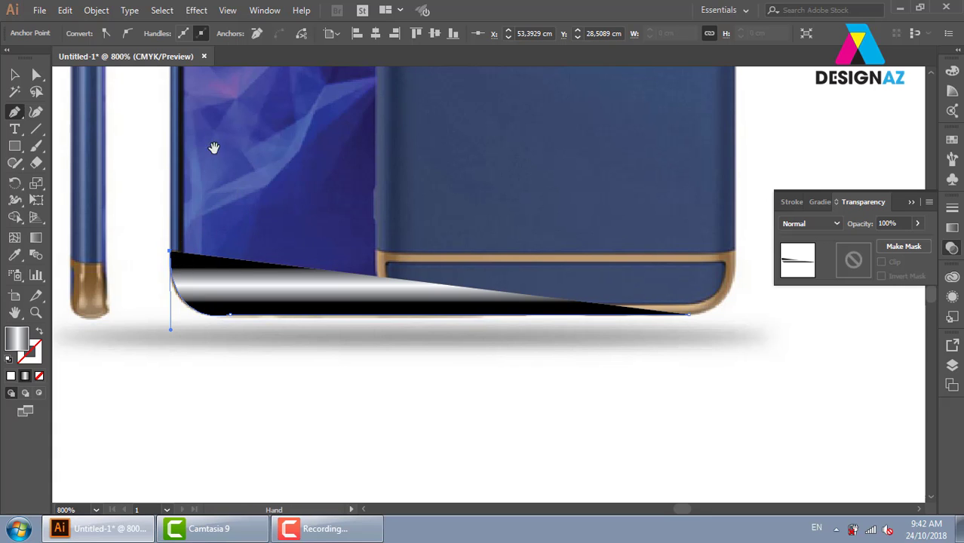
left_click_drag(213, 146, 224, 435)
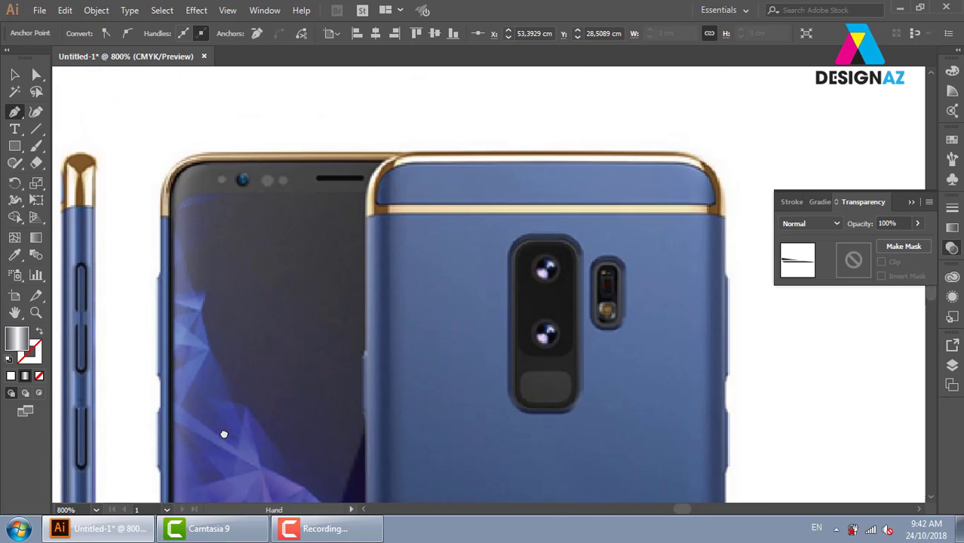
Continue the Pen path around the top-left and top-right rounded corners
left_click(163, 214)
left_click_drag(218, 154, 273, 159)
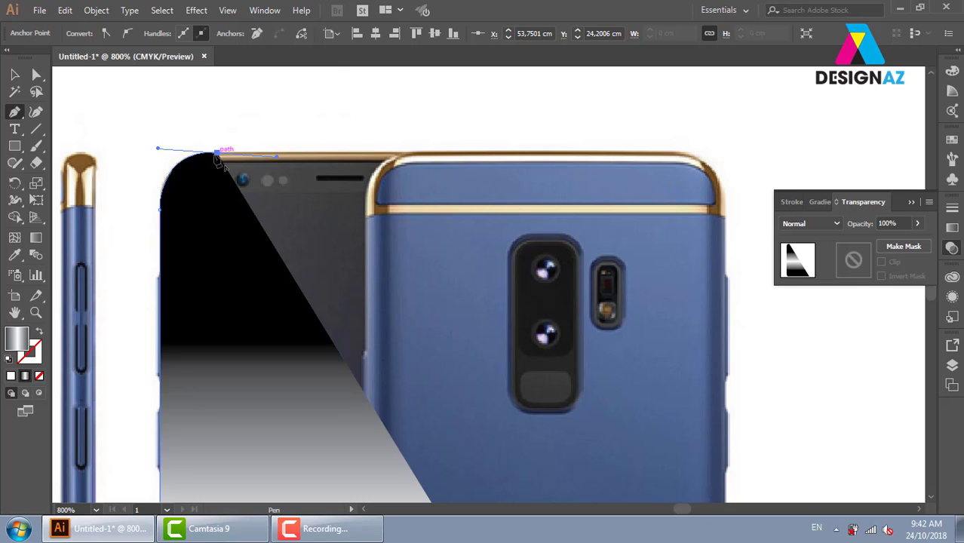
left_click(219, 154)
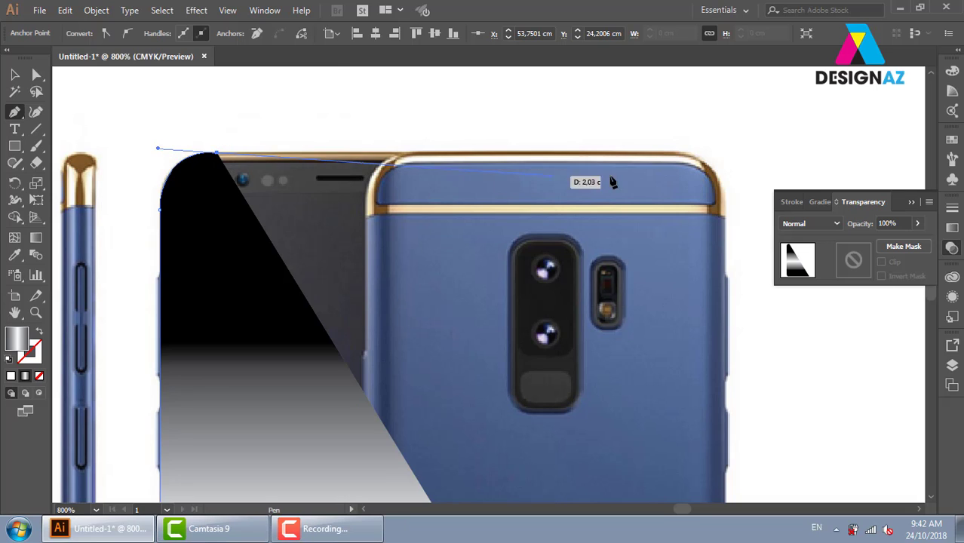
left_click(670, 154)
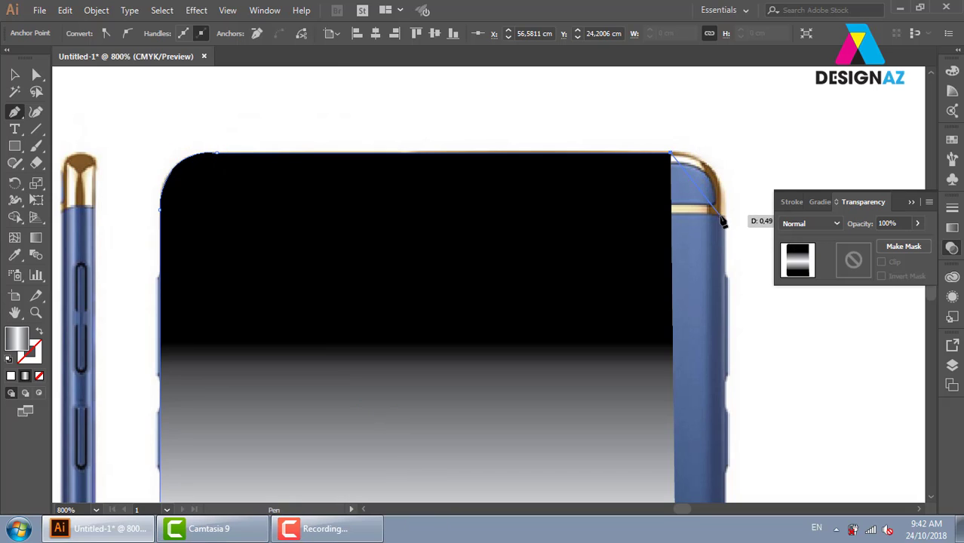
left_click_drag(724, 218, 726, 245)
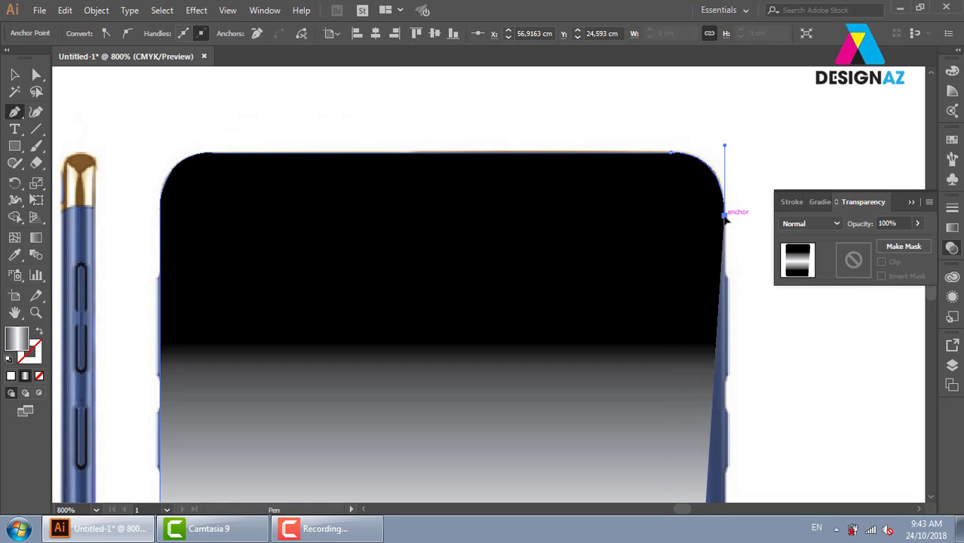
left_click_drag(702, 255, 663, 130)
mouse_move(613, 284)
left_mouse_down()
mouse_move(639, 178)
mouse_move(565, 208)
left_mouse_up()
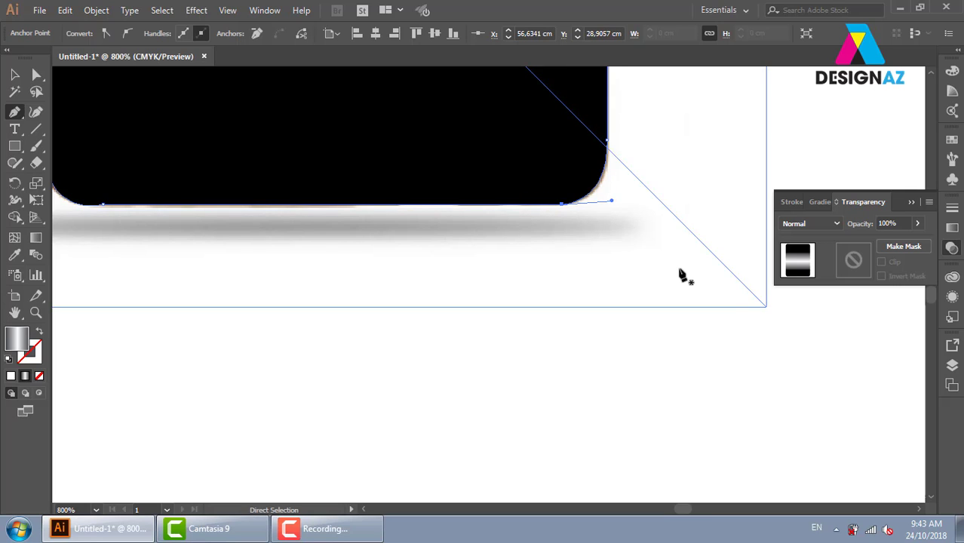
key("ctrl+minus")
key("ctrl+minus")
key("ctrl+minus")
key("ctrl+minus")
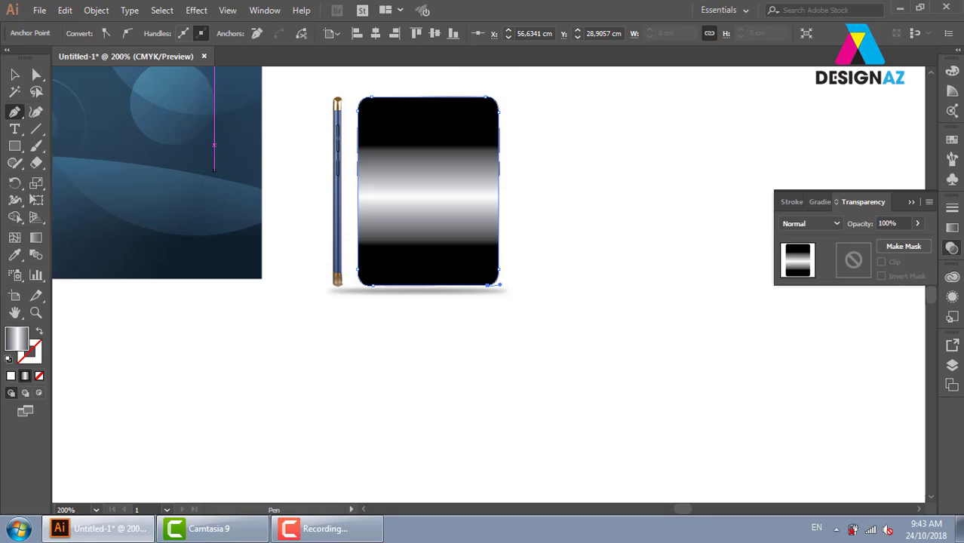
Clip the phone photo to the traced shape with Ctrl+7
key("v")
left_click(646, 168)
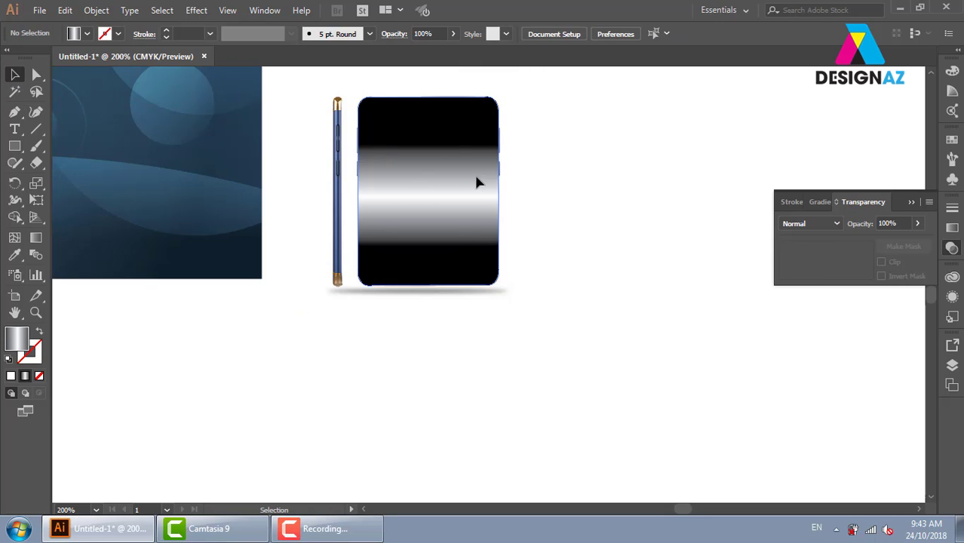
left_click(478, 181)
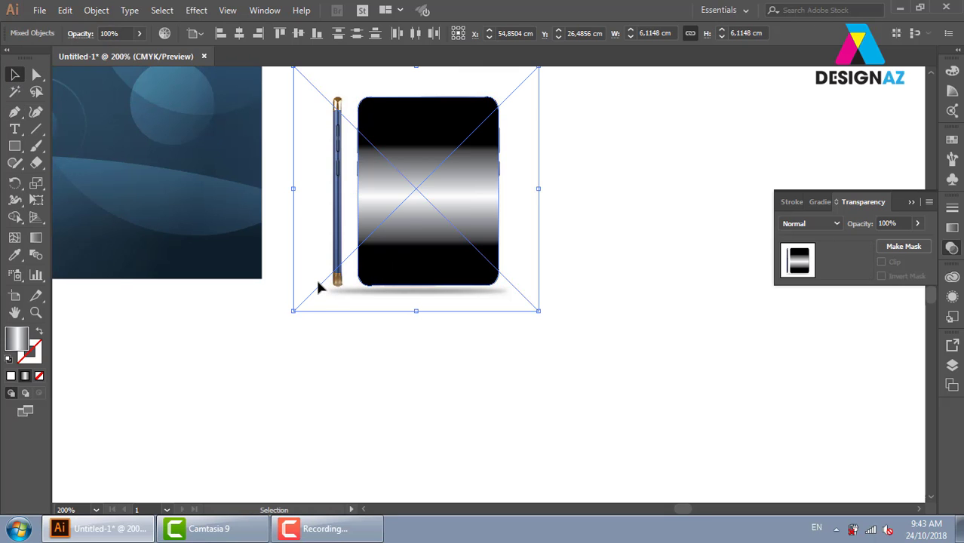
key("ctrl+7")
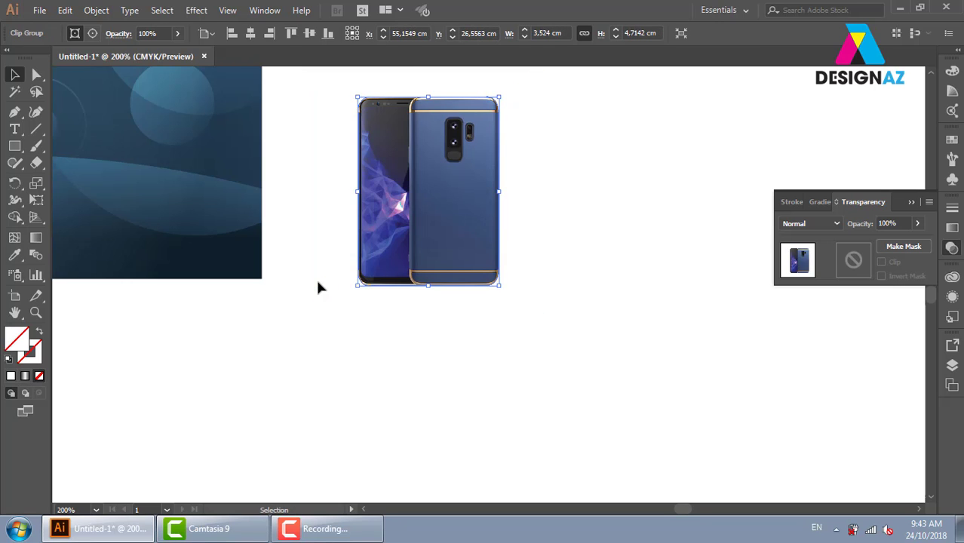
Move the clipped phone onto the banner's left side and shrink it slightly
left_click_drag(420, 346, 600, 340)
mouse_move(583, 252)
left_mouse_down()
mouse_move(349, 280)
mouse_move(510, 290)
mouse_move(645, 331)
left_mouse_up()
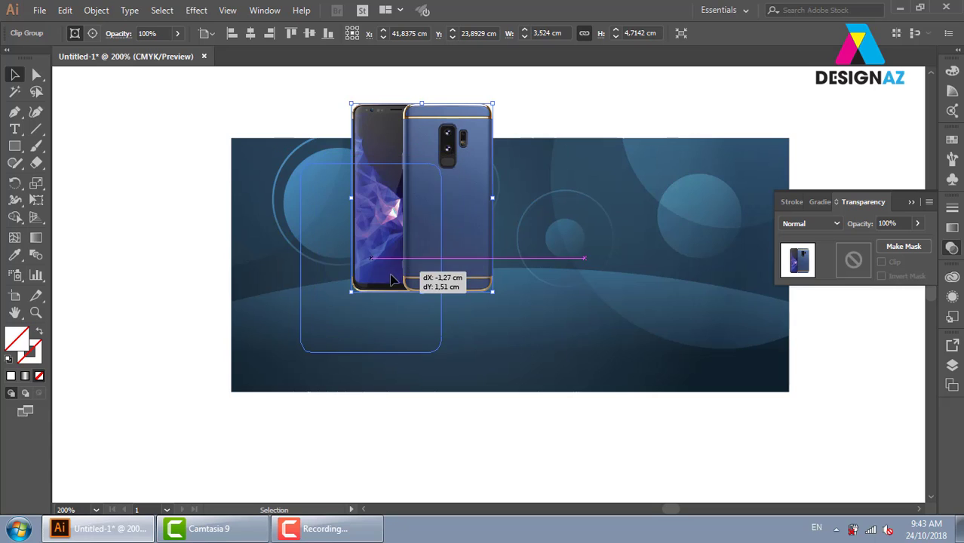
left_click_drag(447, 224, 396, 280)
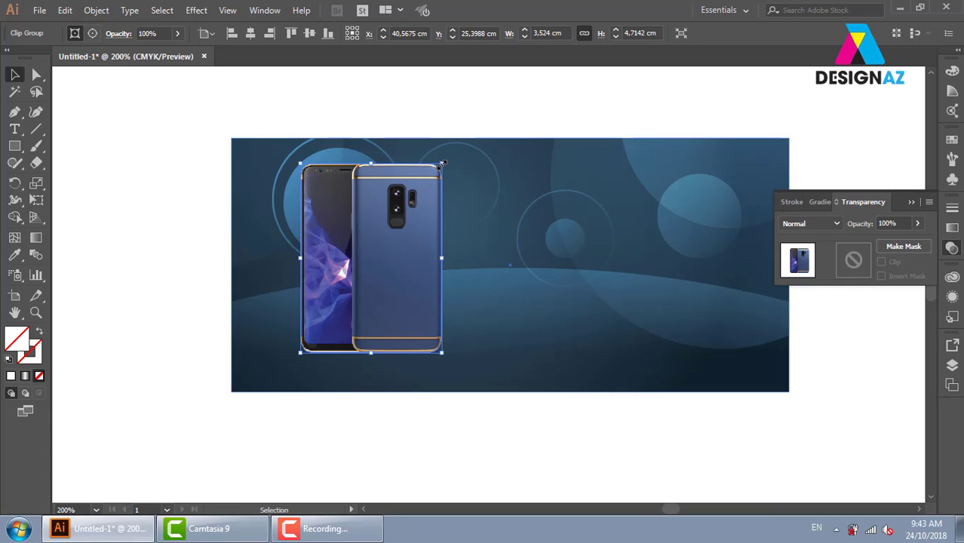
left_click_drag(442, 163, 426, 184)
left_click_drag(394, 261, 383, 252)
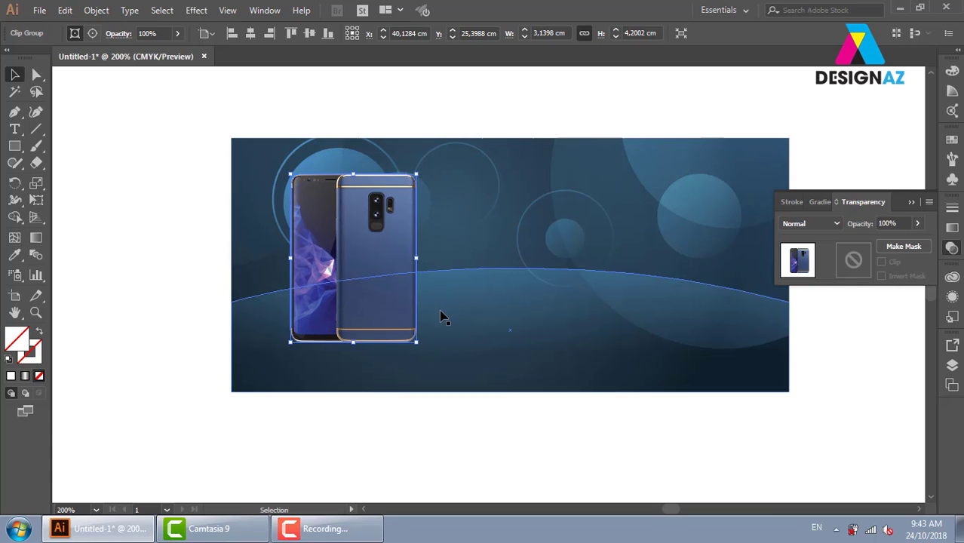
left_click_drag(441, 316, 417, 280)
left_click(441, 422)
left_click(386, 299)
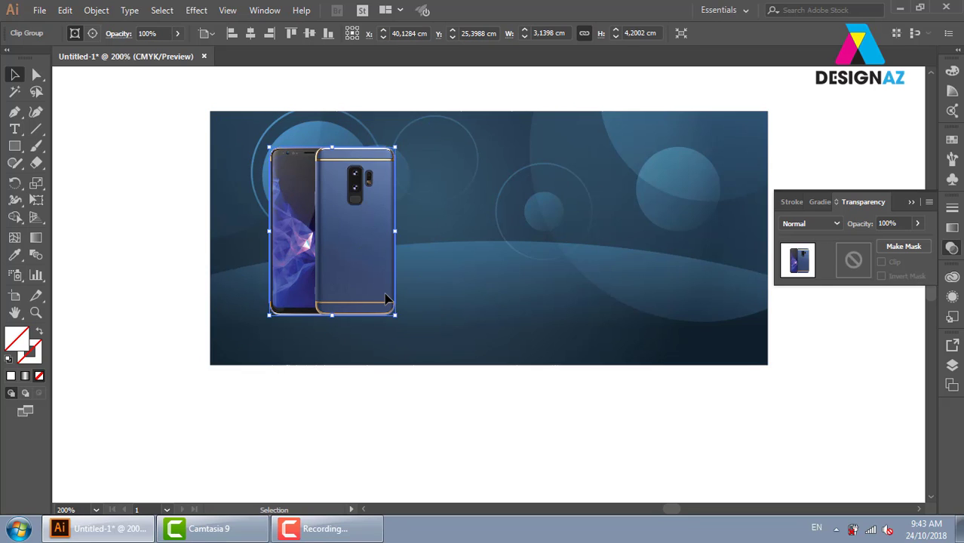
Drag out a stray duplicate of the phone, then undo it
key("a")
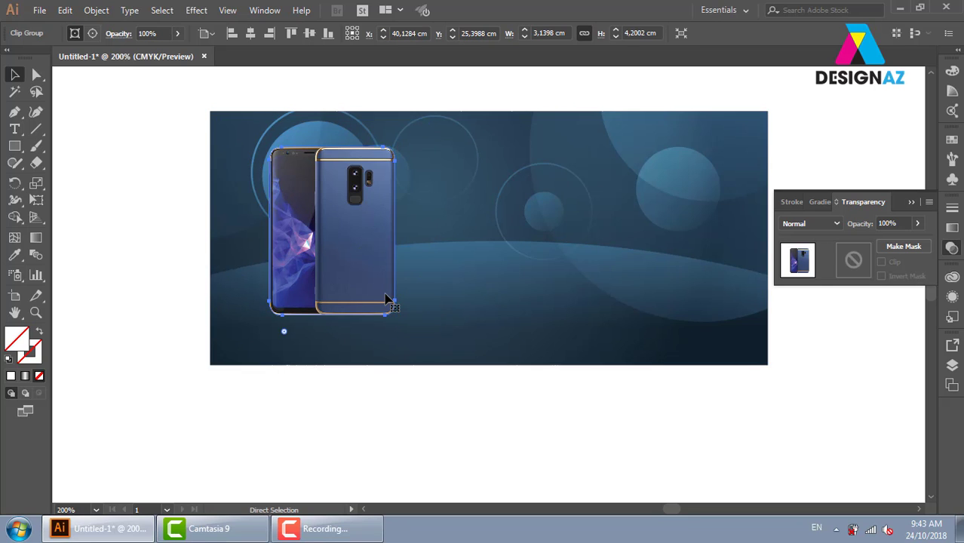
key("v")
left_click_drag(395, 298, 453, 293)
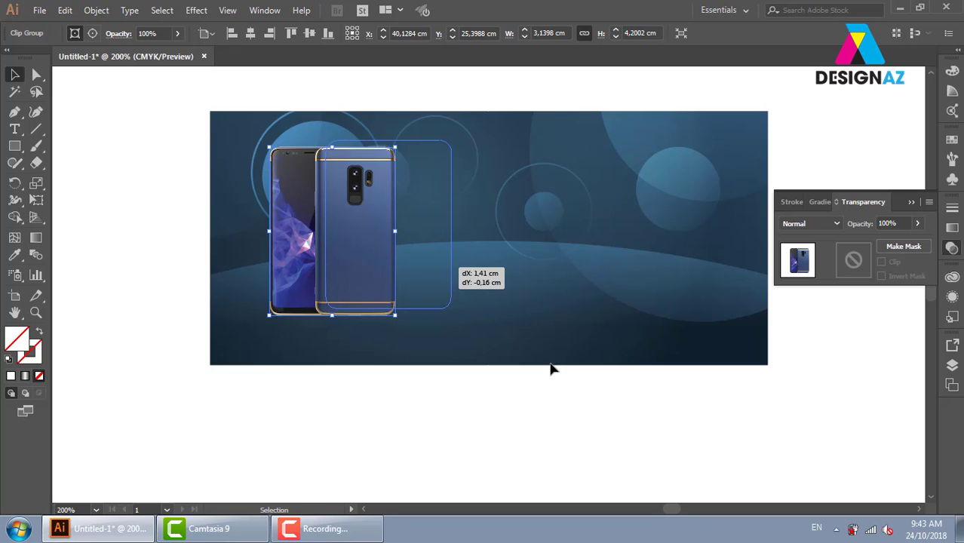
left_click_drag(550, 369, 550, 369)
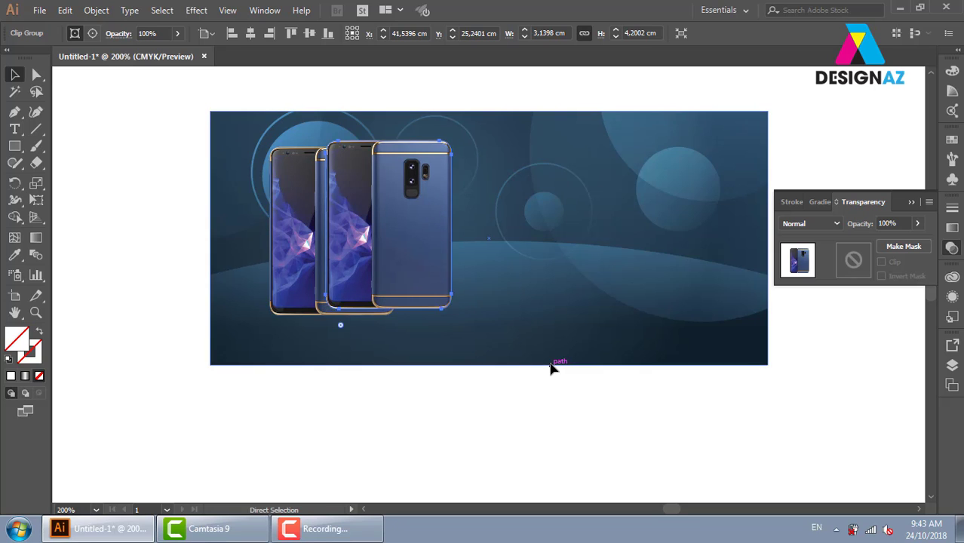
key("ctrl+z")
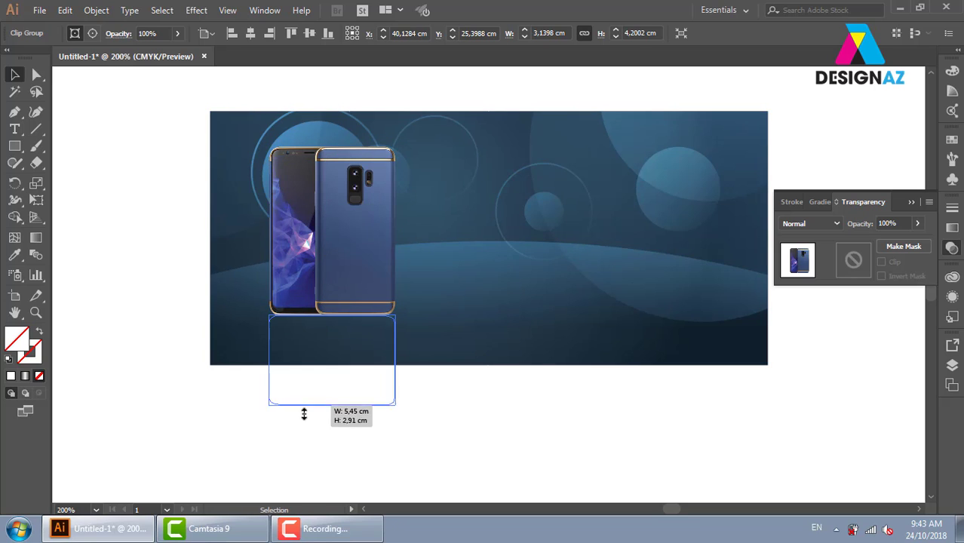
Flip a copy of the phone below the original and give it an unclipped opacity mask
left_click_drag(332, 159, 301, 451)
left_click(495, 429)
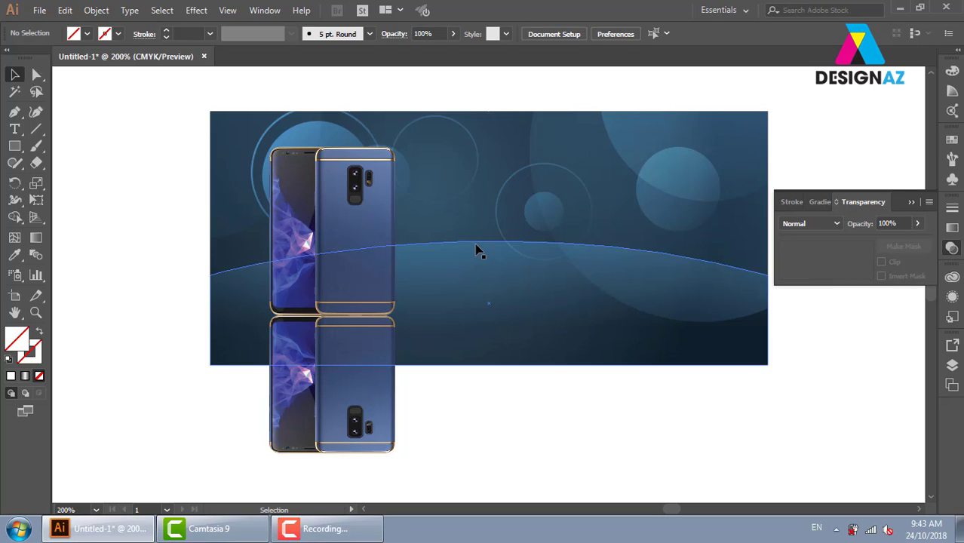
left_click(360, 380)
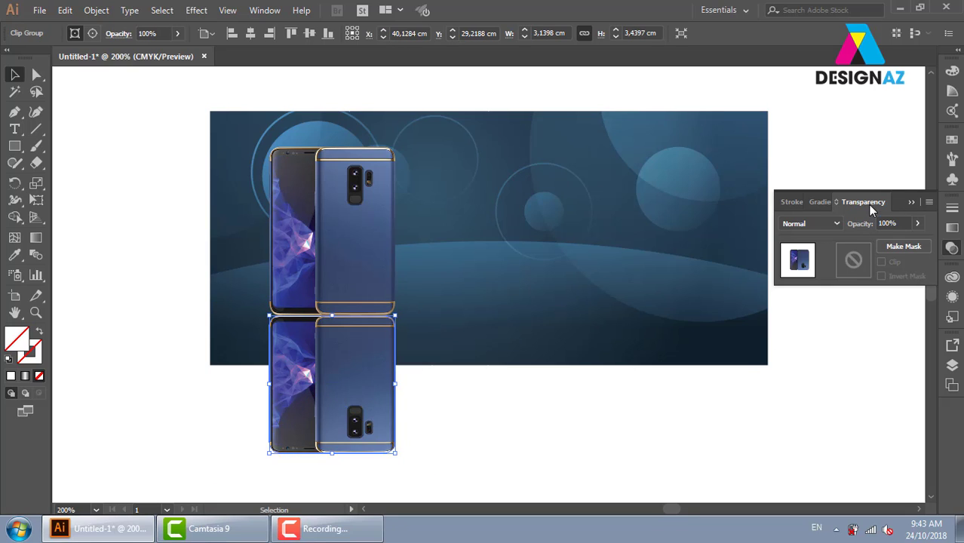
double_click(854, 261)
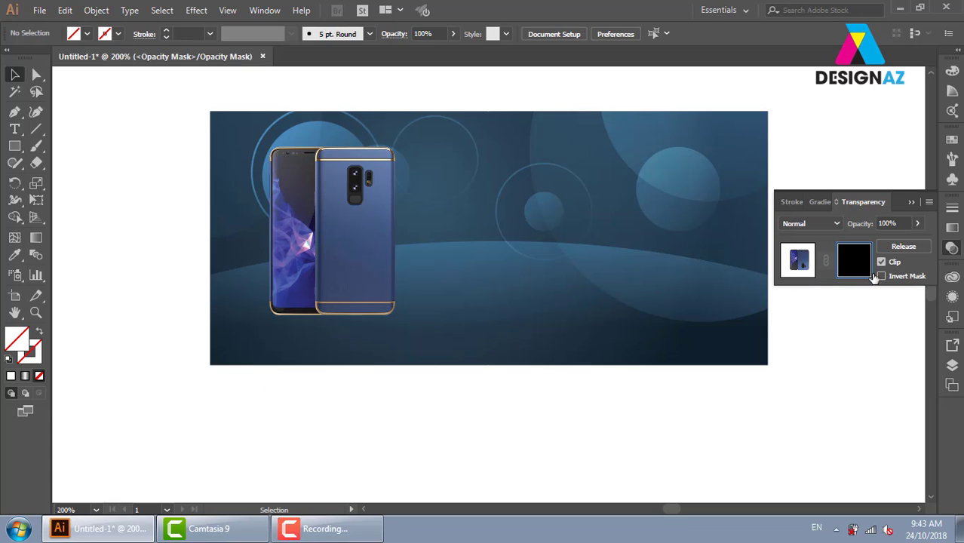
left_click(881, 262)
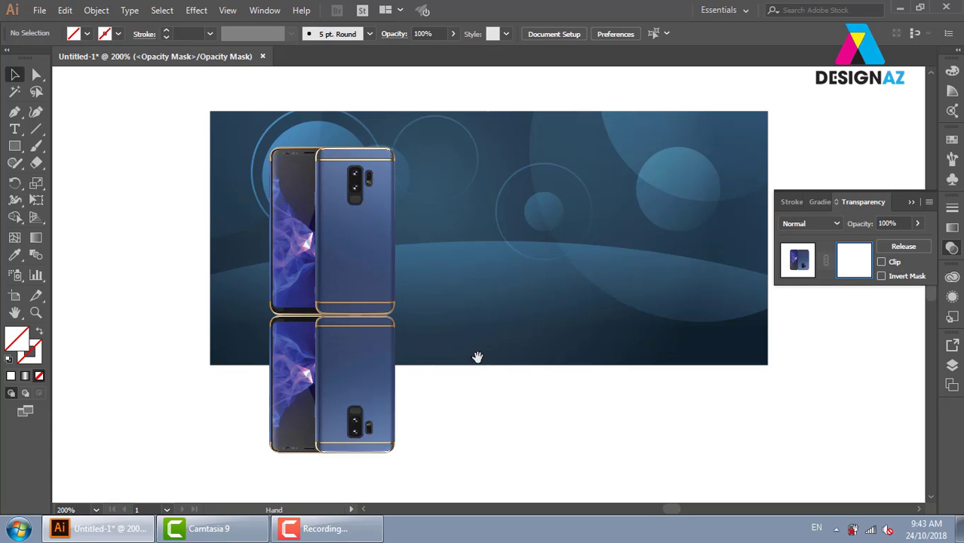
Draw a gradient-filled mask rectangle over the reflection so it fades out sooner
left_click_drag(476, 356, 481, 307)
left_click(14, 145)
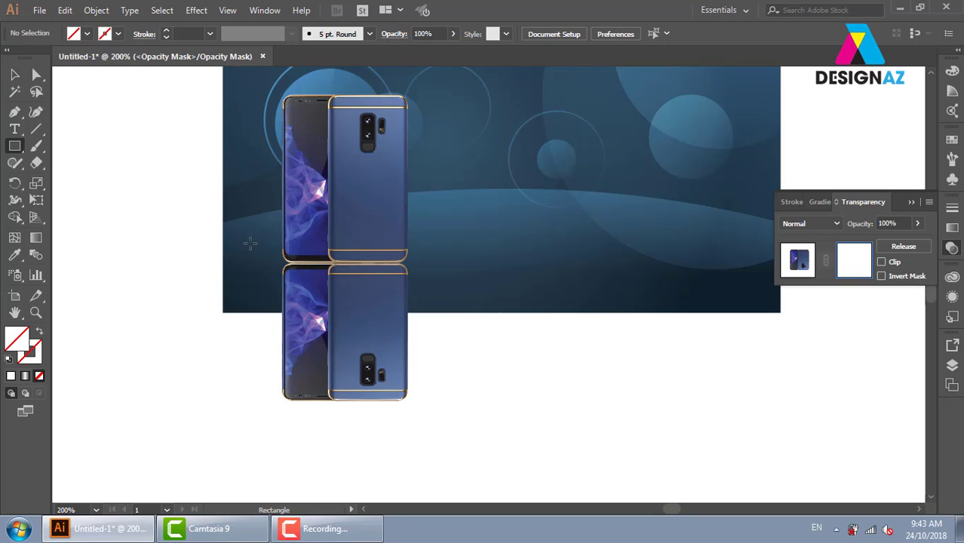
left_click_drag(268, 250, 418, 410)
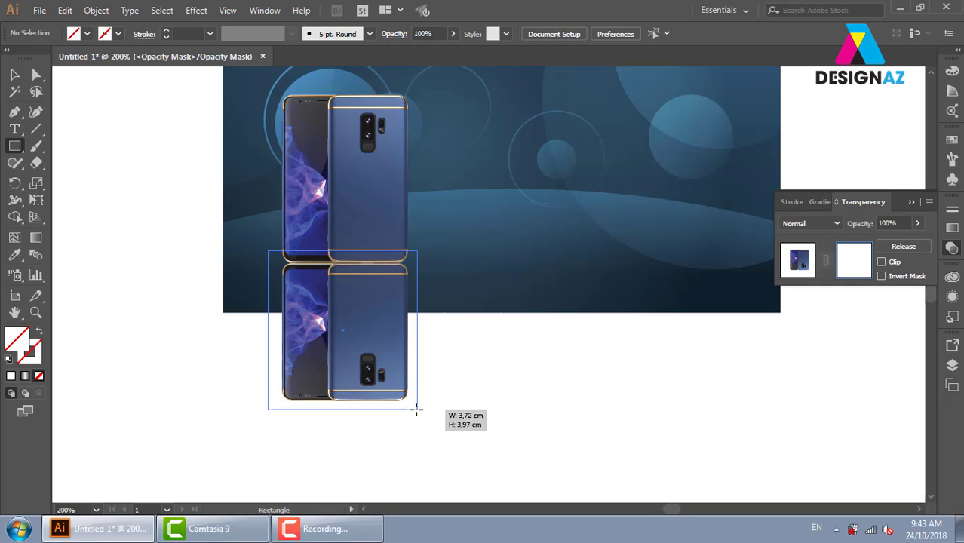
left_click_drag(417, 410, 416, 410)
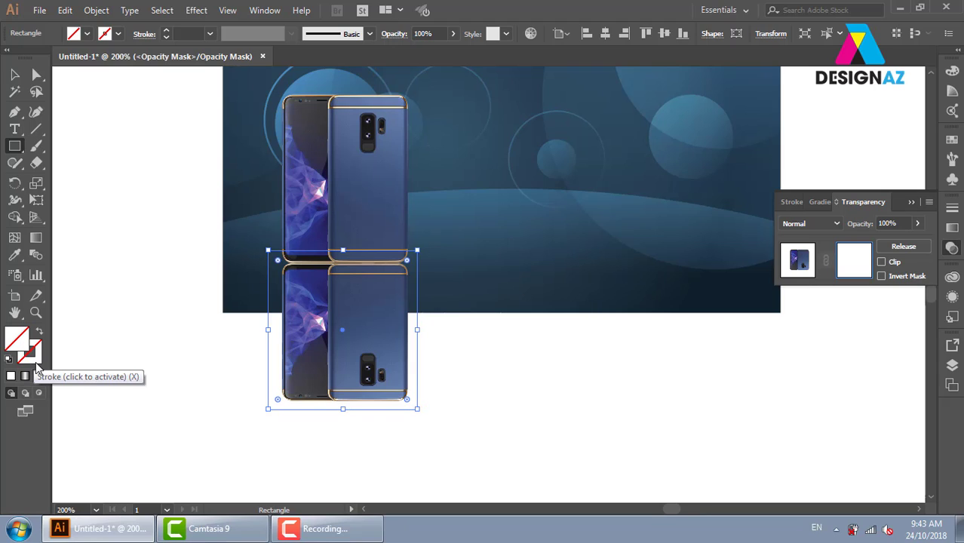
left_click(952, 140)
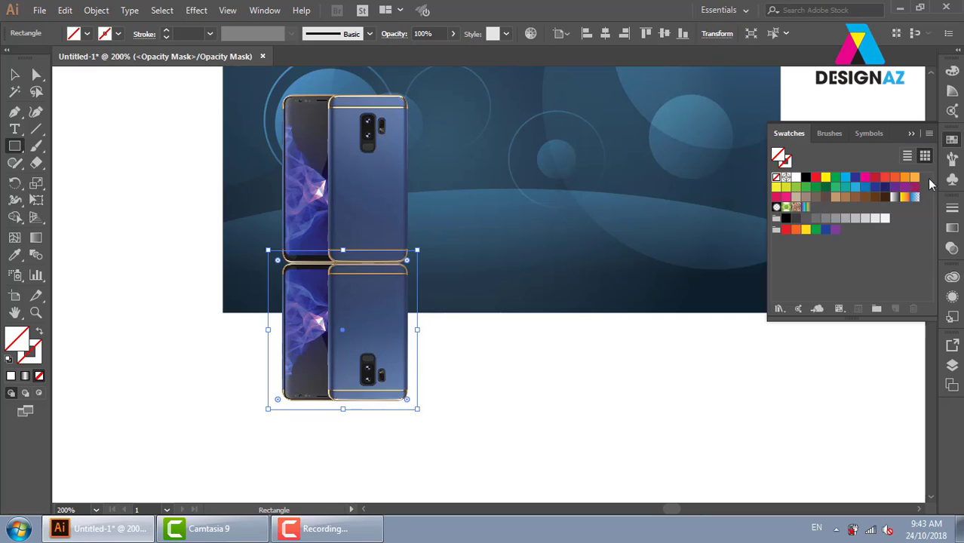
left_click(895, 198)
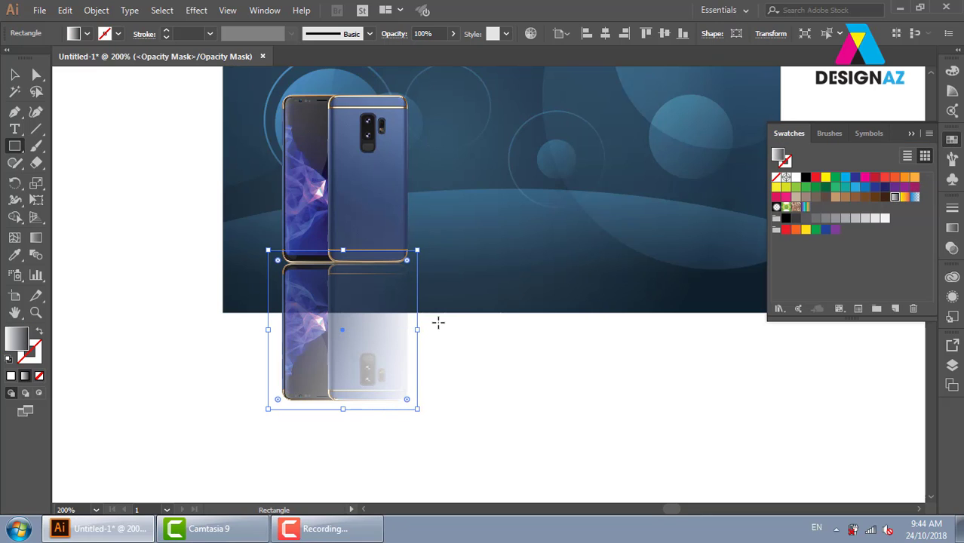
key("g")
left_click_drag(341, 214, 342, 302)
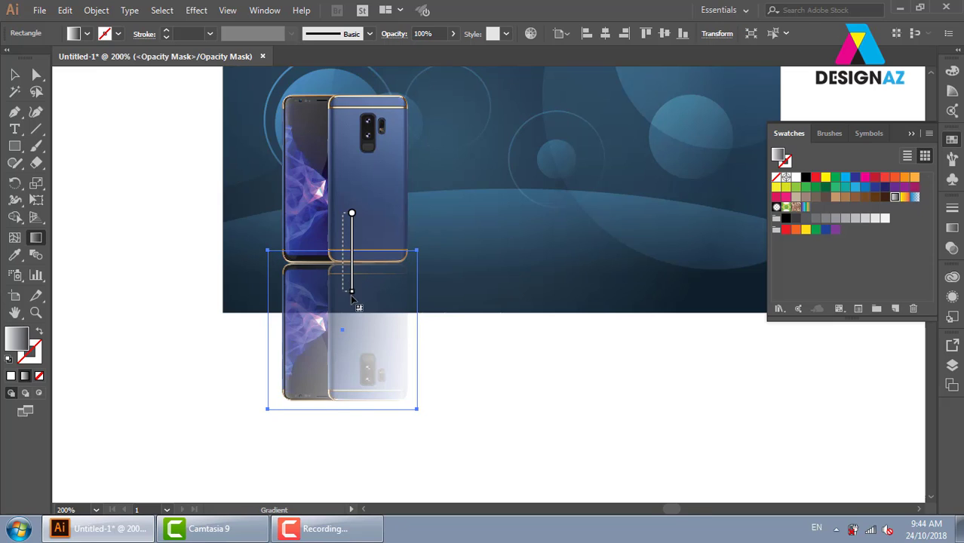
Exit opacity mask editing and deselect the phone group
left_click(952, 248)
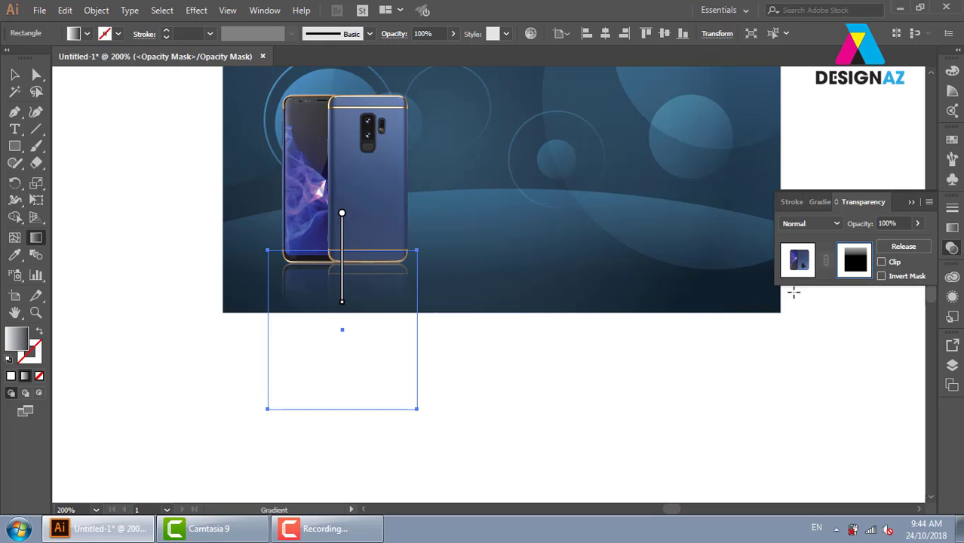
left_click(797, 260)
left_click(14, 76)
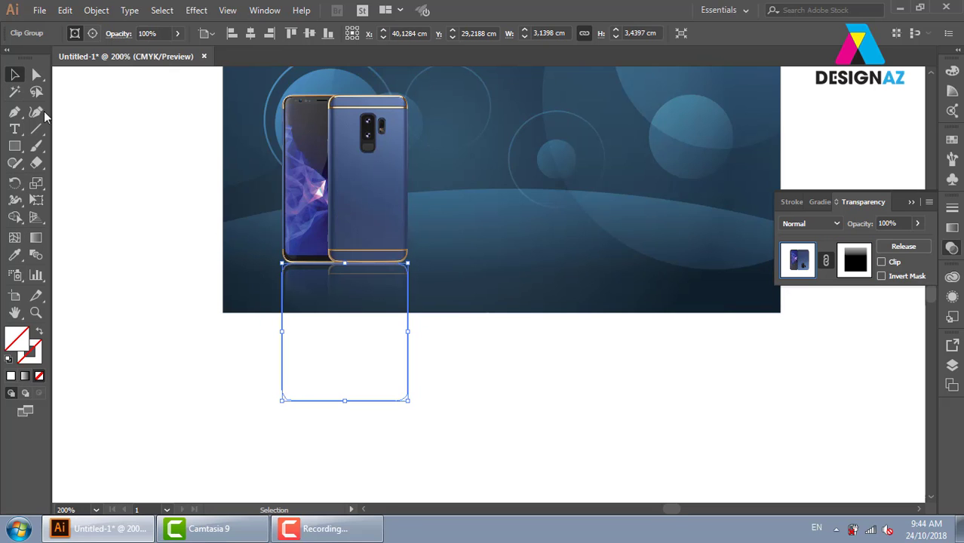
left_click(546, 434)
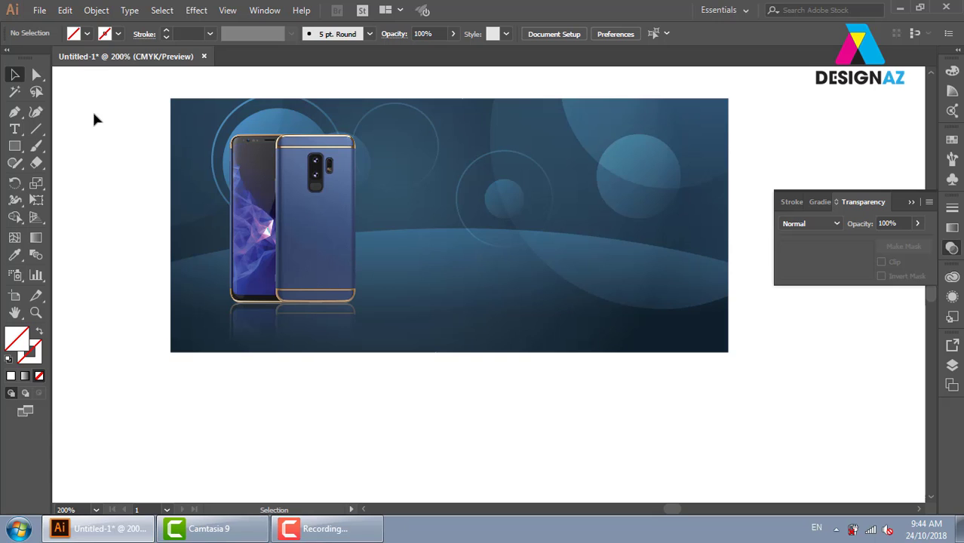
left_click(46, 12)
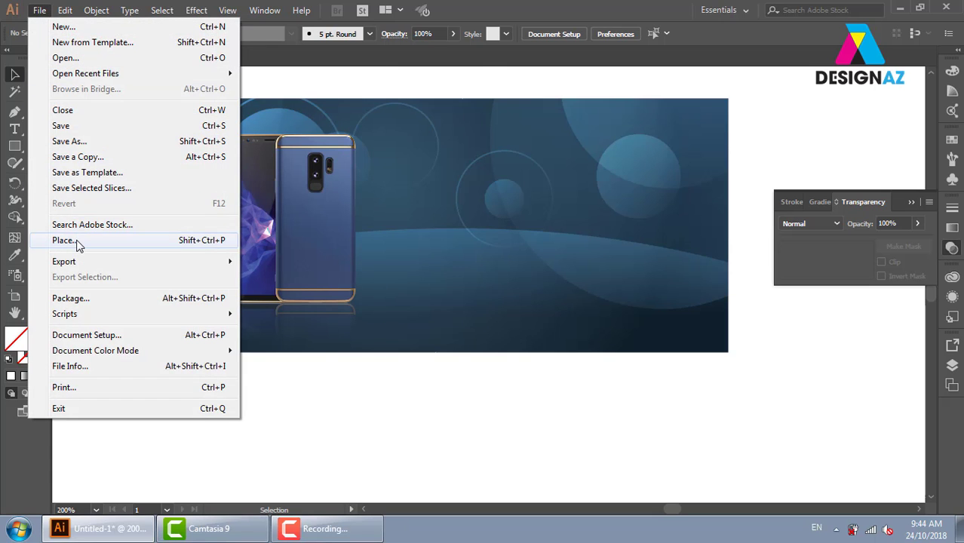
Place samsung_logo_PNG9 on the canvas and drag the logo to the banner's right
left_click(77, 241)
left_click(248, 235)
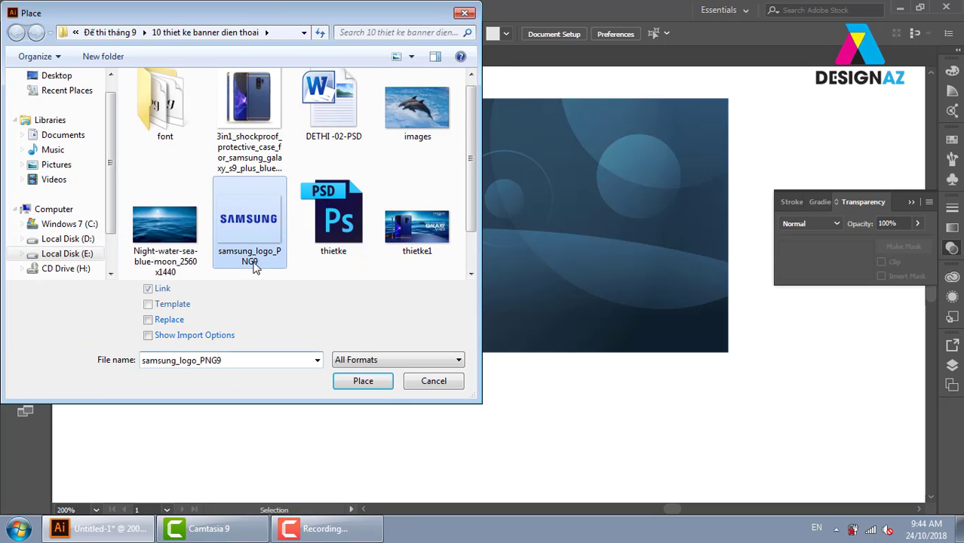
left_click(363, 381)
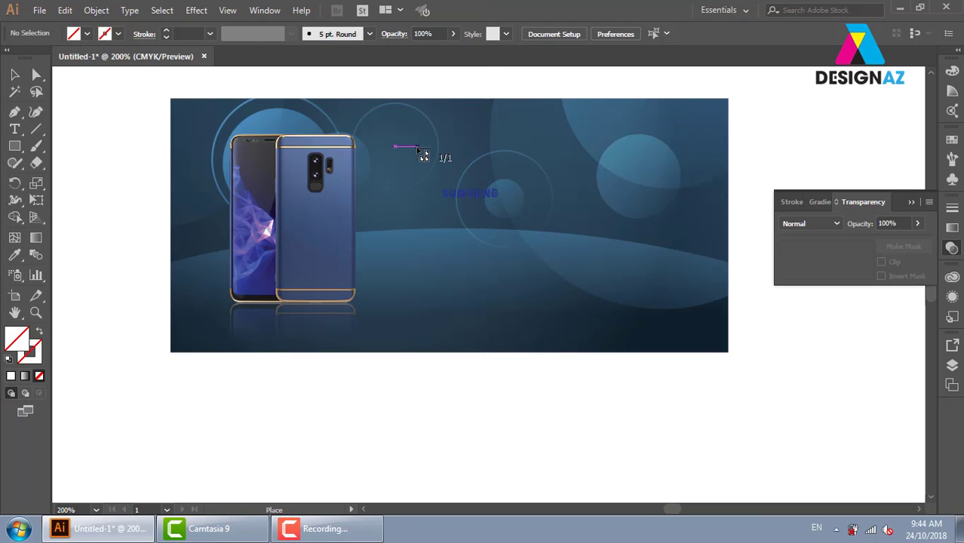
left_click(642, 284)
left_click_drag(650, 350, 426, 280)
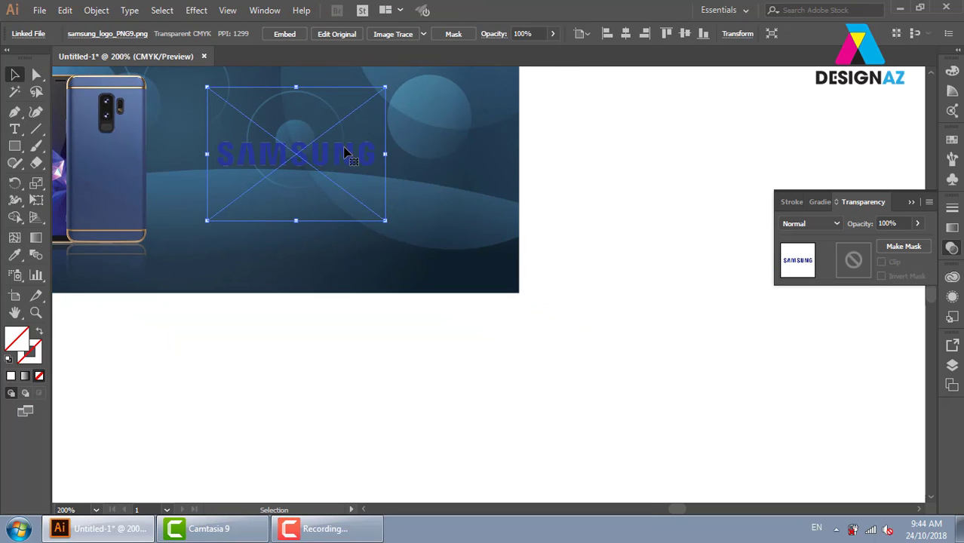
mouse_move(346, 151)
left_mouse_down()
mouse_move(632, 220)
mouse_move(729, 187)
left_mouse_up()
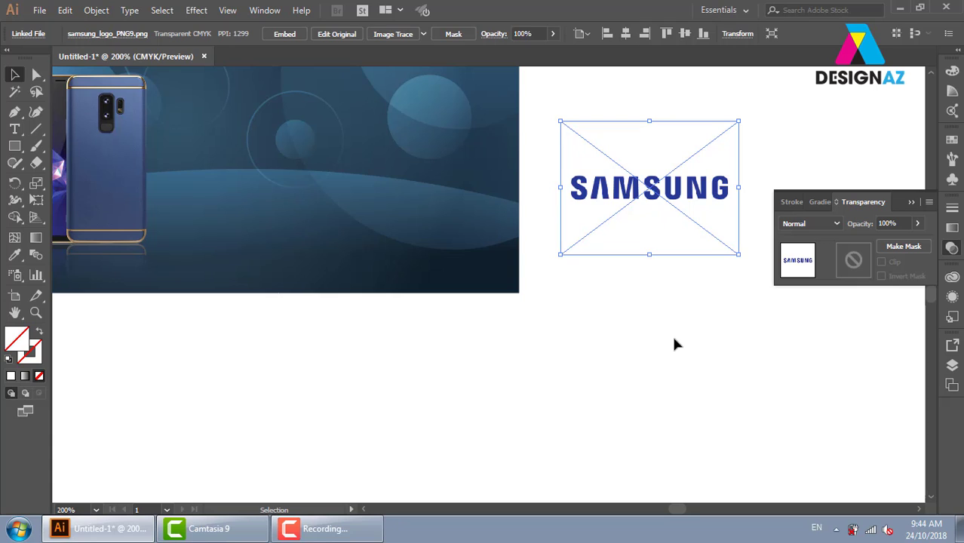
Draw a small test rectangle below the banner and fill it dark navy
left_click(14, 146)
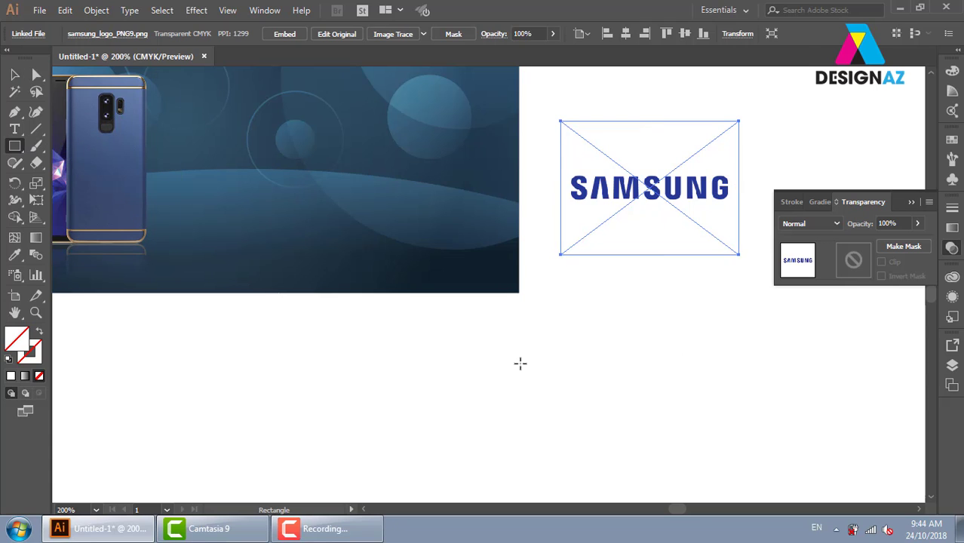
left_click_drag(503, 344, 567, 395)
left_click(952, 140)
left_click(904, 186)
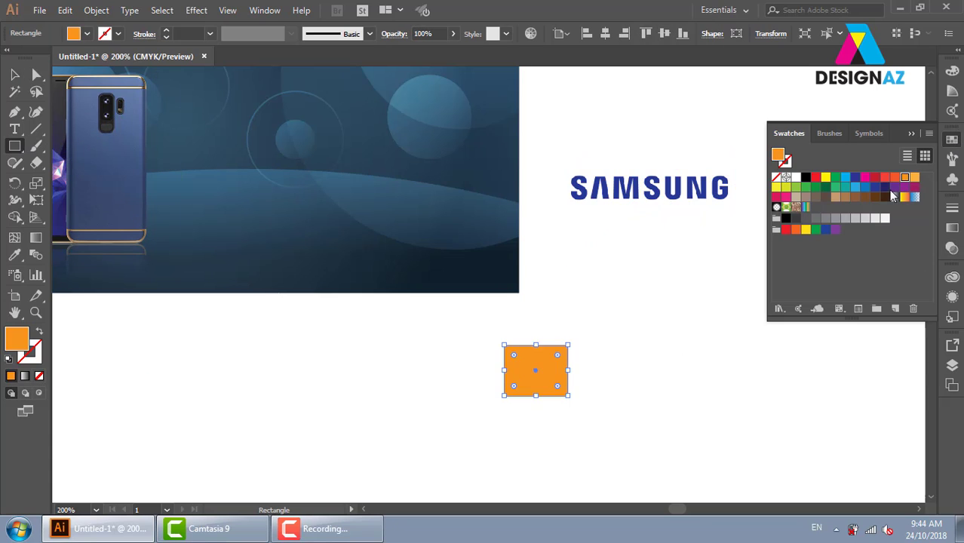
left_click(14, 74)
Try an orange fill on the SAMSUNG logo, then delete the navy test rectangle
left_click(730, 214)
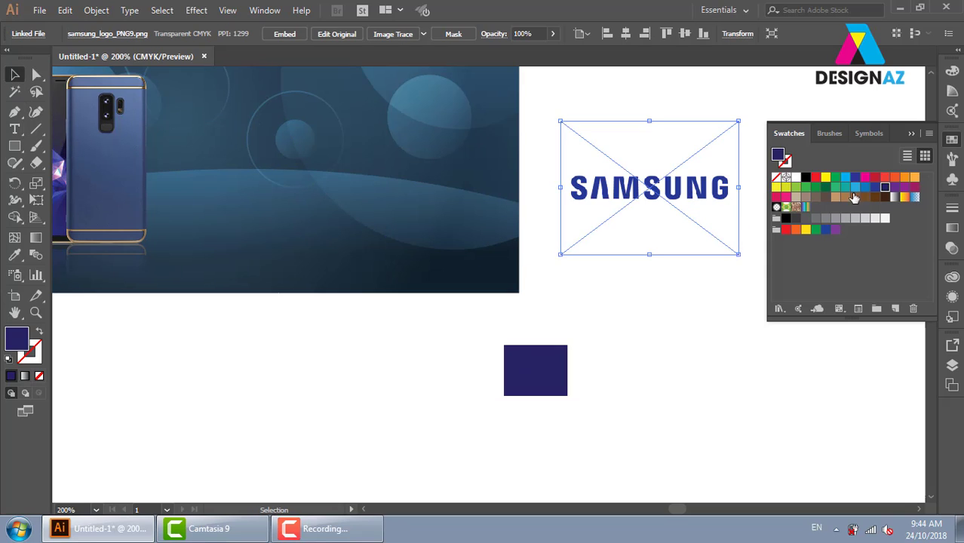
left_click(913, 177)
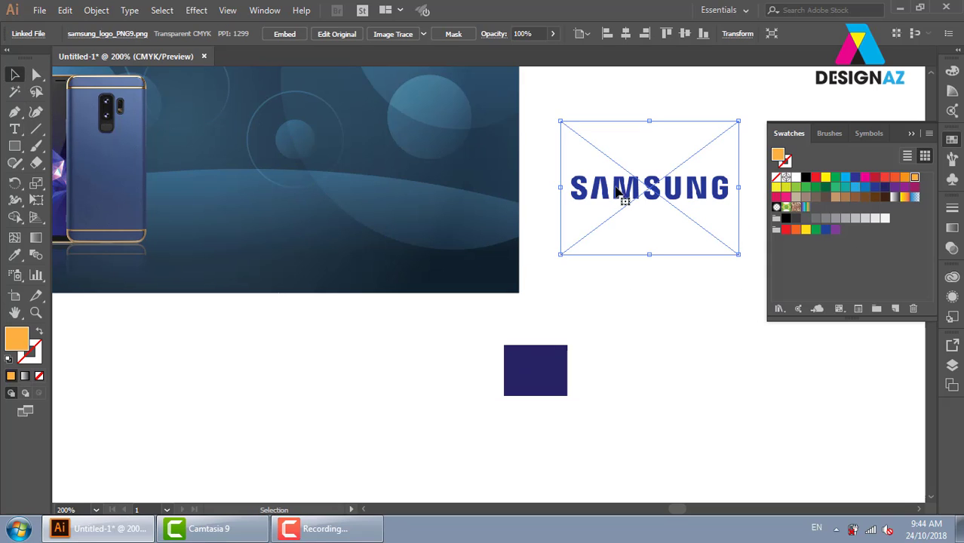
left_click(592, 356)
left_click(561, 397)
key("Delete")
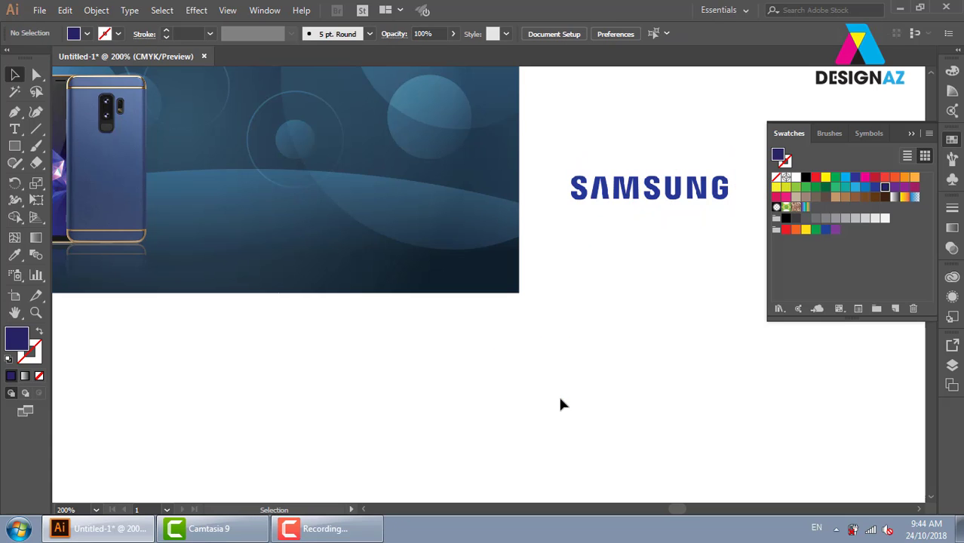
Image Trace the SAMSUNG logo, accept the warning, and expand it into paths
left_click(646, 199)
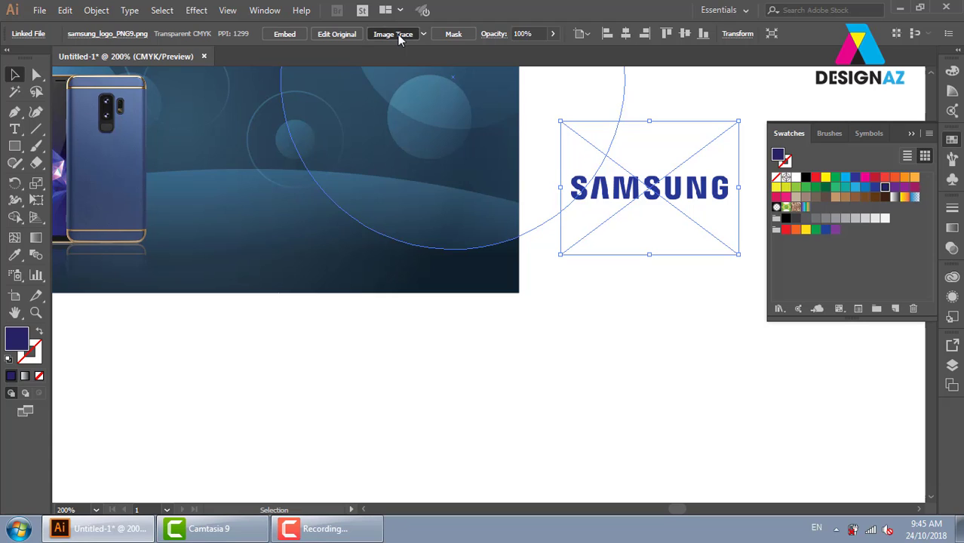
left_click(397, 34)
left_click(572, 285)
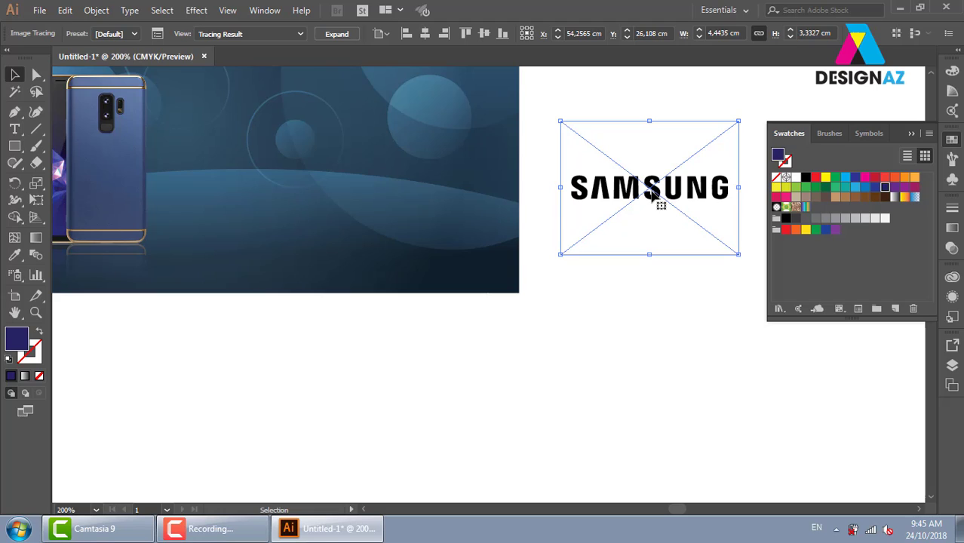
left_click(340, 33)
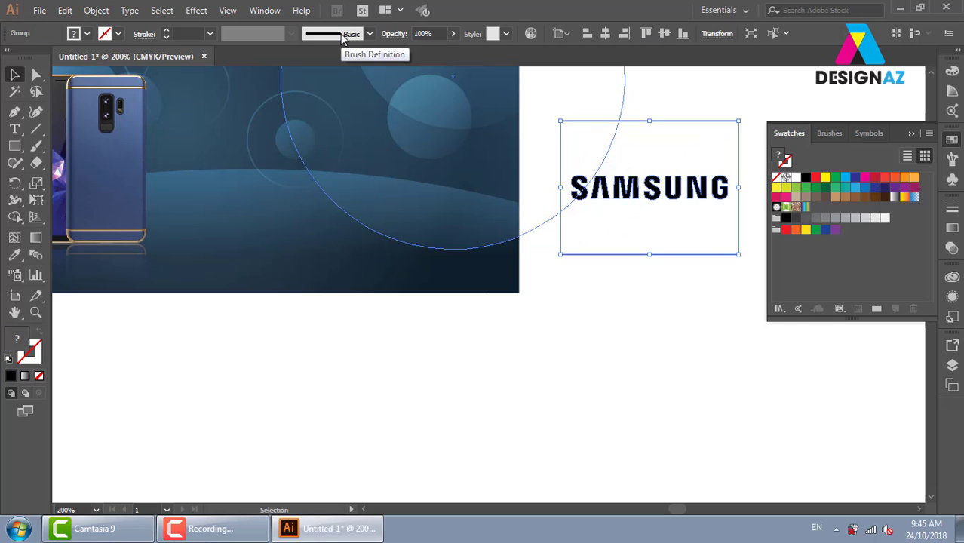
Drag the expanded SAMSUNG logo onto the banner and ungroup it
left_click(680, 314)
mouse_move(644, 245)
left_mouse_down()
mouse_move(609, 355)
mouse_move(370, 285)
left_mouse_up()
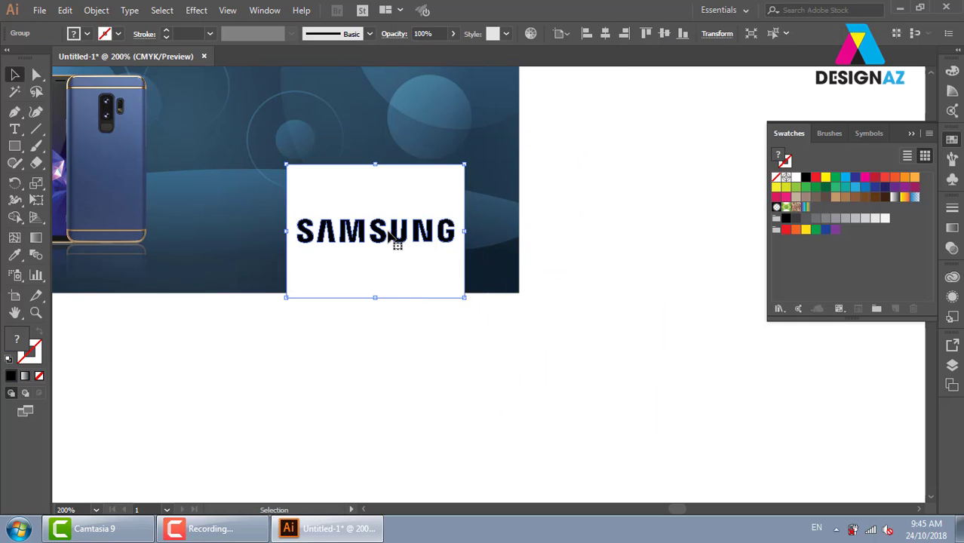
left_click_drag(394, 242, 375, 214)
right_click(360, 181)
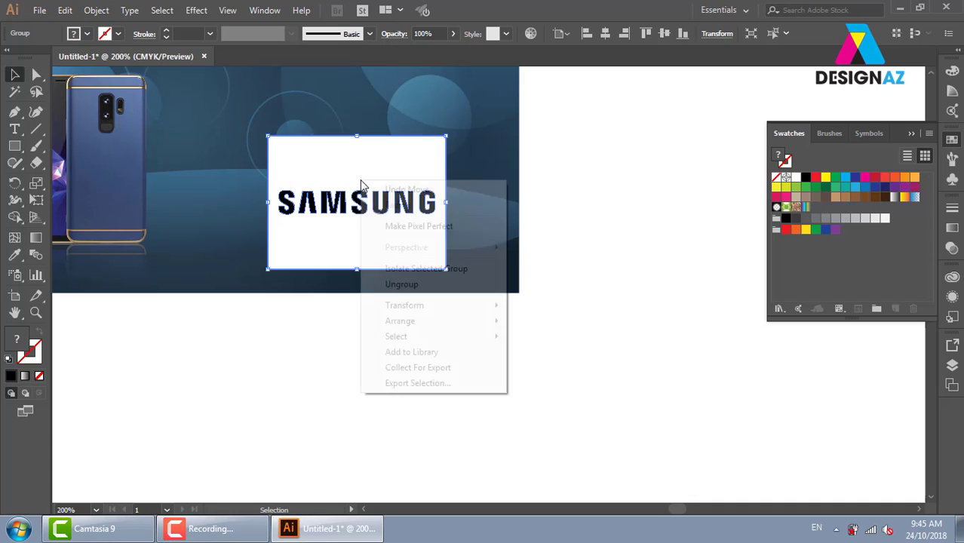
left_click(400, 289)
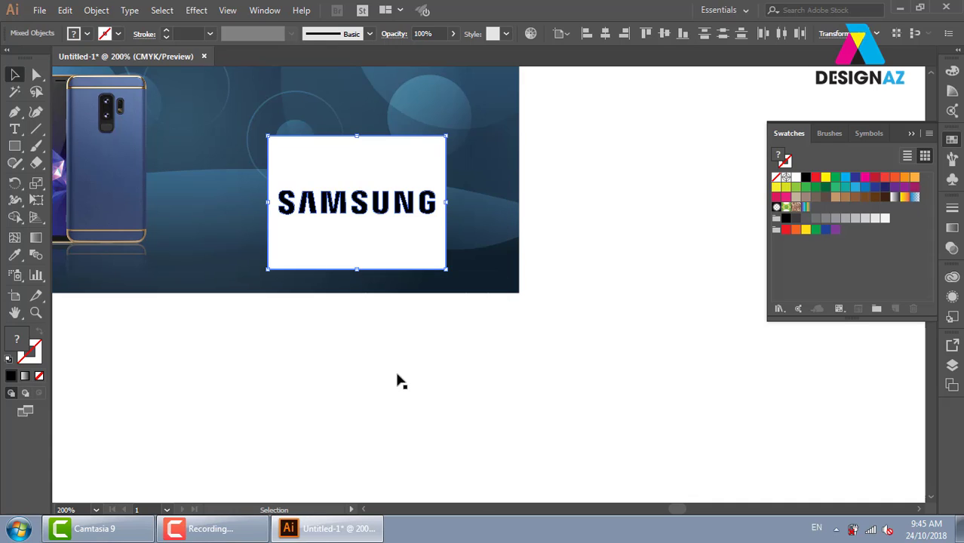
Delete the logo's white background shape, then undo the deletion and the move
left_click(417, 328)
left_click_drag(408, 273, 390, 427)
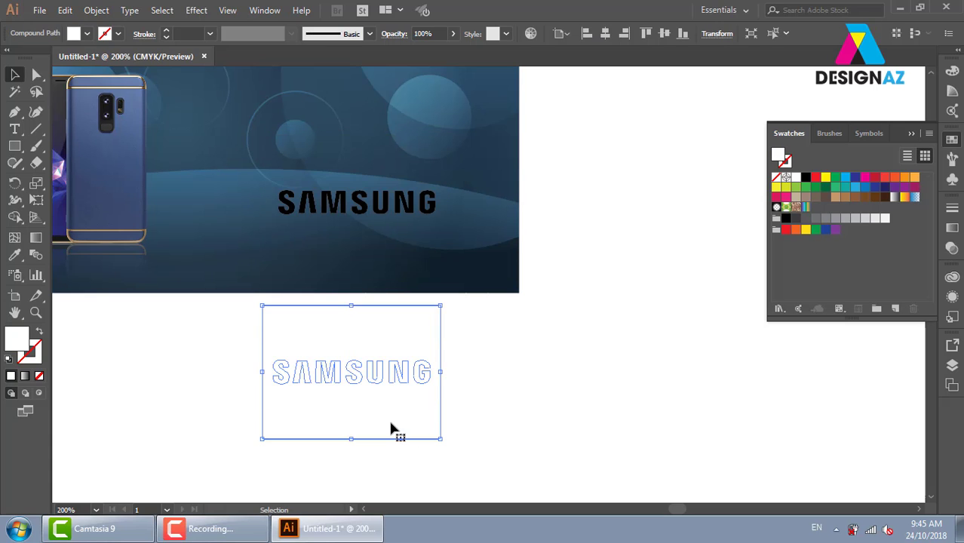
key("Delete")
left_click(424, 206)
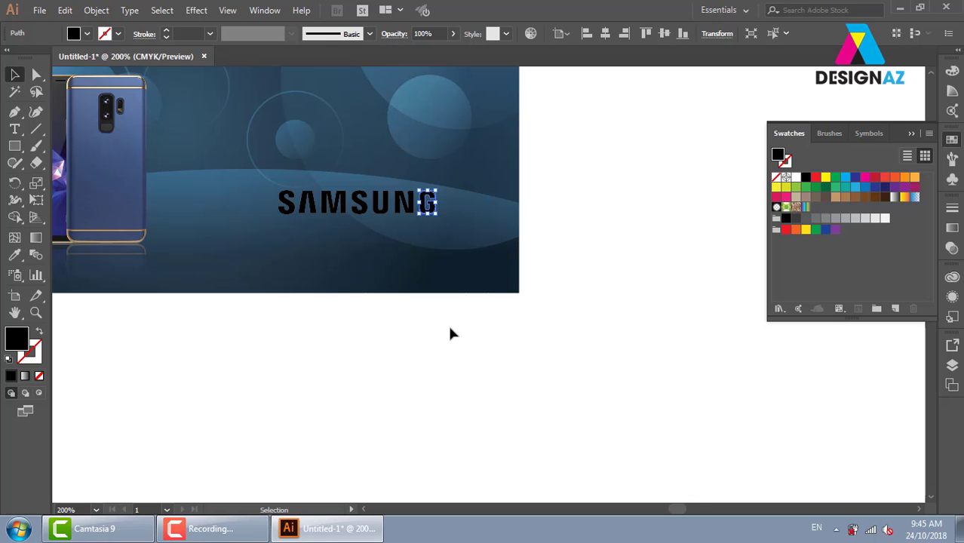
key("ctrl+z")
key("ctrl+z")
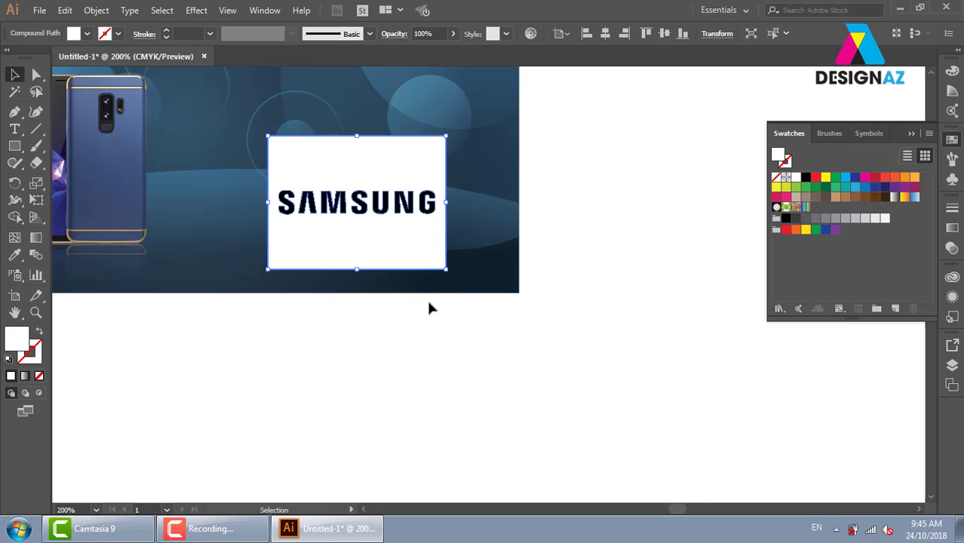
mouse_move(428, 307)
left_mouse_down()
mouse_move(677, 329)
mouse_move(714, 392)
left_mouse_up()
key("a")
key("ctrl+z")
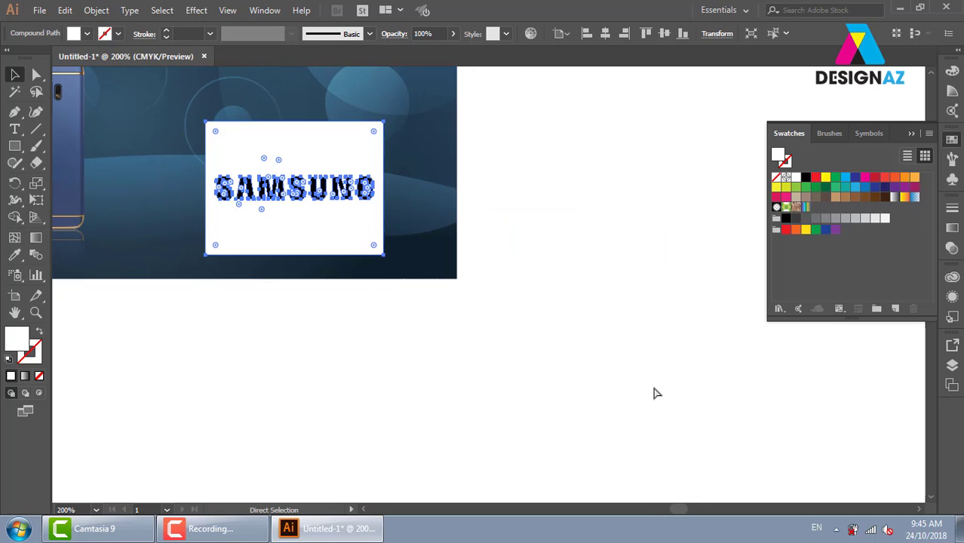
key("v")
Move the logo off the banner, ungroup it, and group only the letter shapes
left_click_drag(333, 228, 664, 257)
right_click(653, 249)
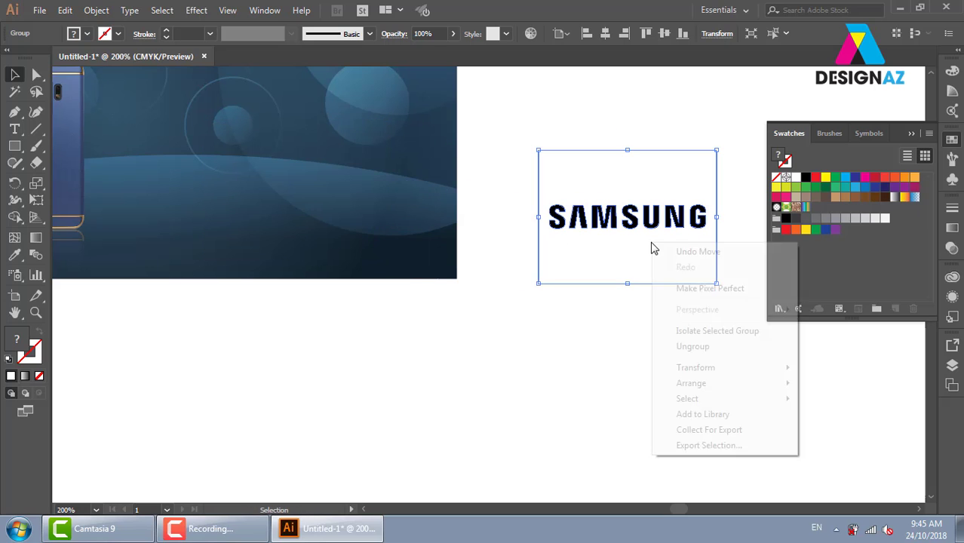
left_click(690, 346)
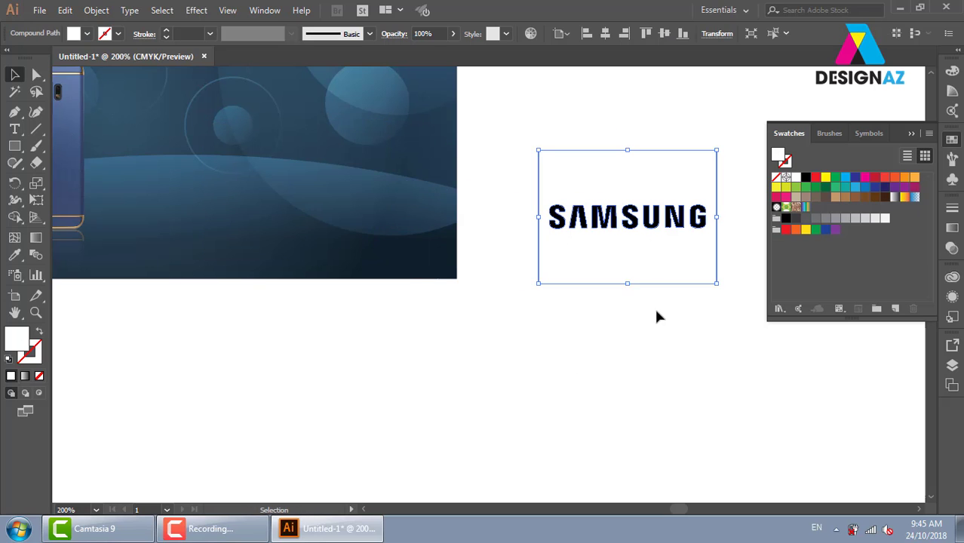
left_click(656, 314)
left_click(624, 218)
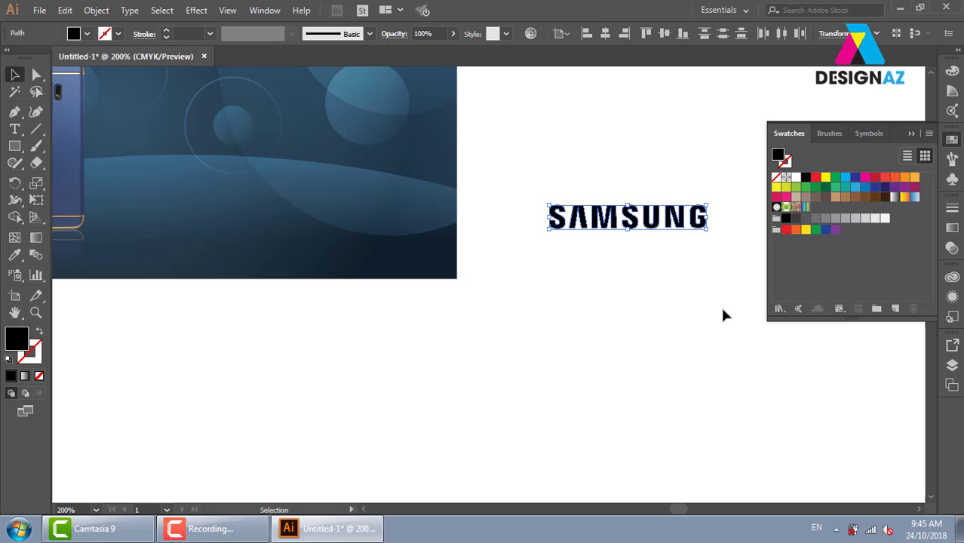
key("ctrl+g")
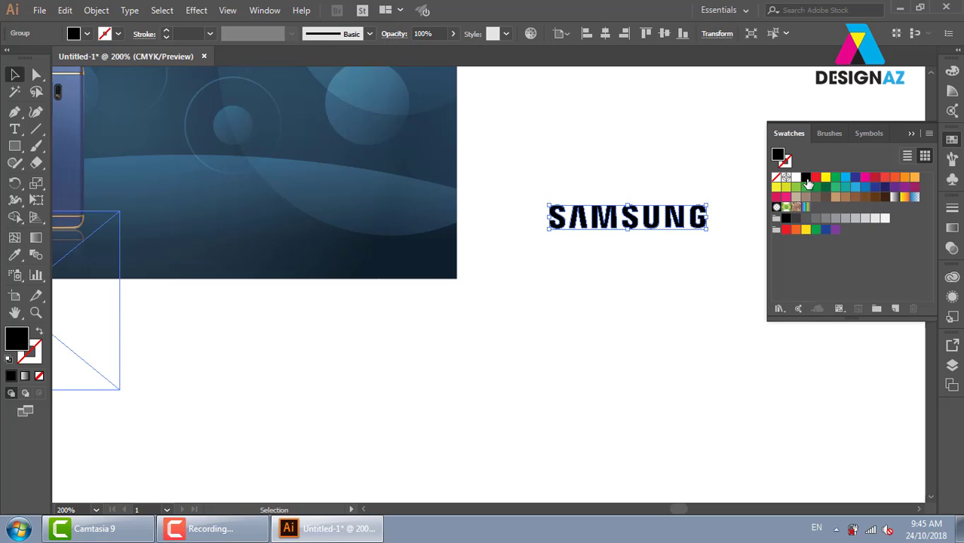
Fill the SAMSUNG letters white and position them near the banner's top
left_click(795, 176)
left_click_drag(645, 239, 312, 171)
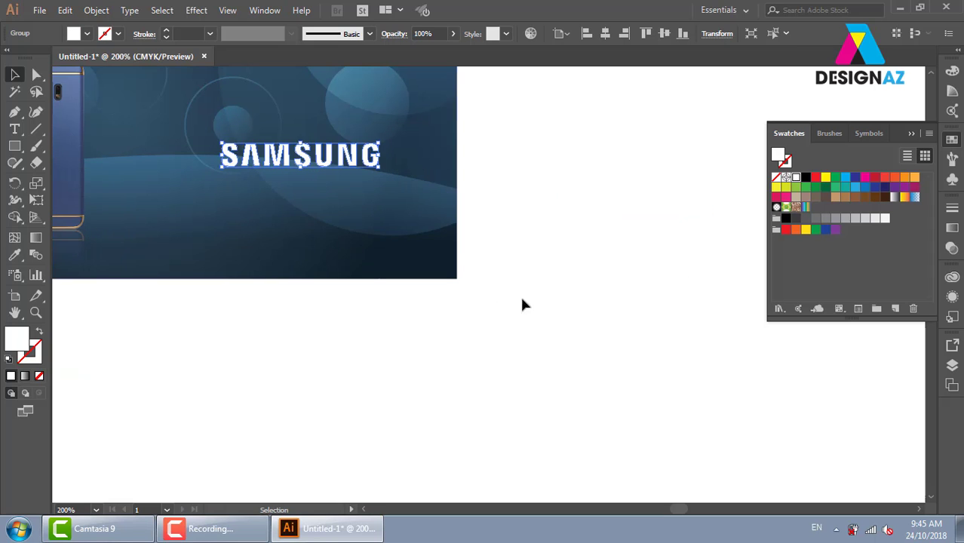
left_click_drag(521, 201, 695, 329)
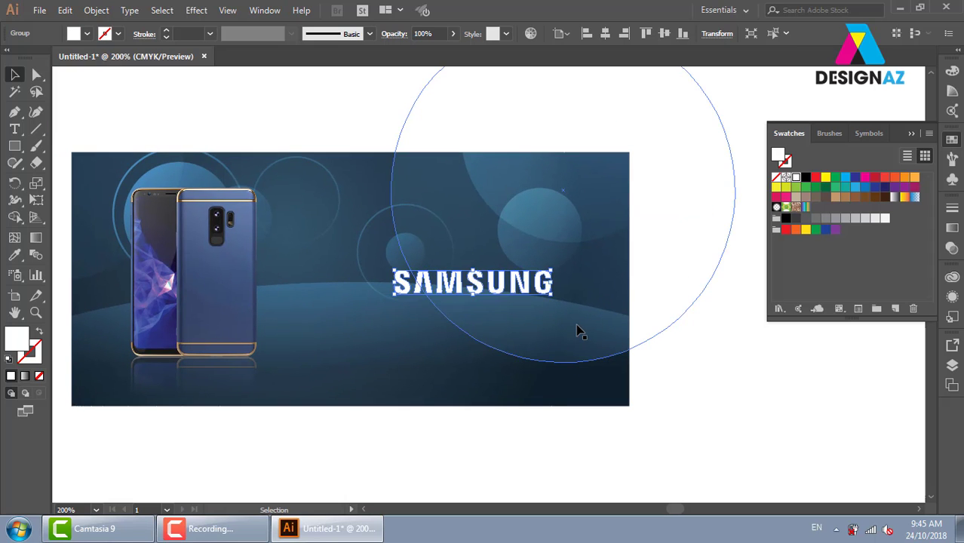
mouse_move(496, 288)
left_mouse_down()
mouse_move(465, 206)
mouse_move(458, 213)
left_mouse_up()
left_click(481, 125)
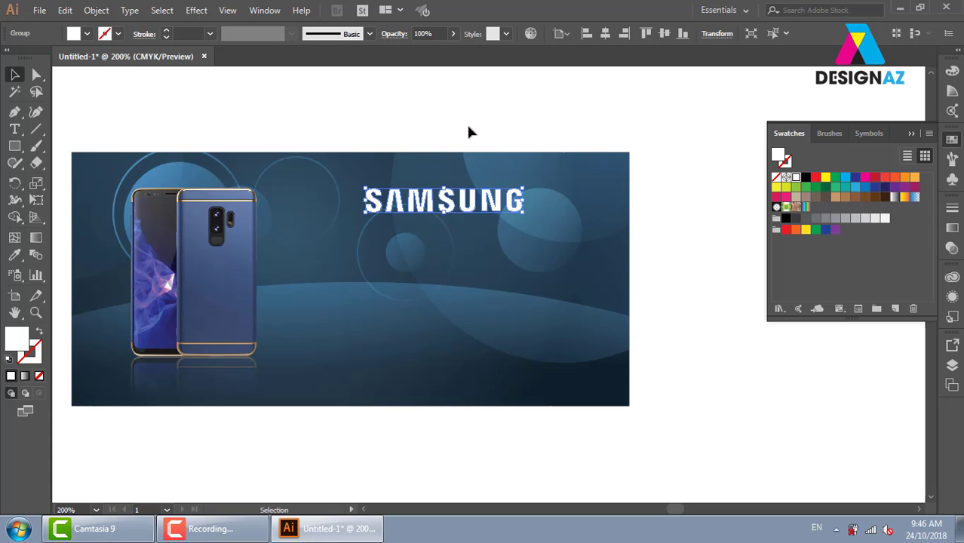
left_click(475, 117)
left_click(15, 129)
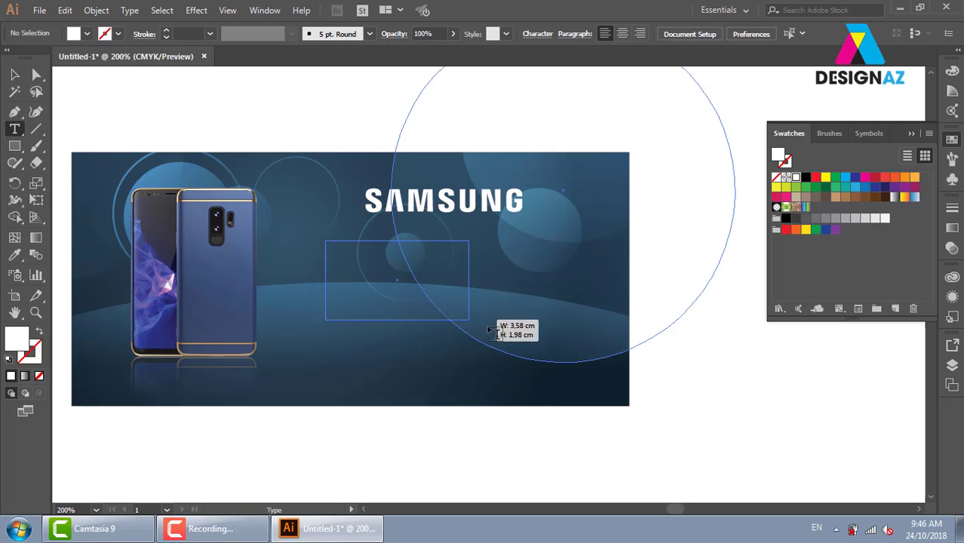
Add a placeholder text box below SAMSUNG and colour its text light blue BADCE8
left_click_drag(325, 240, 543, 346)
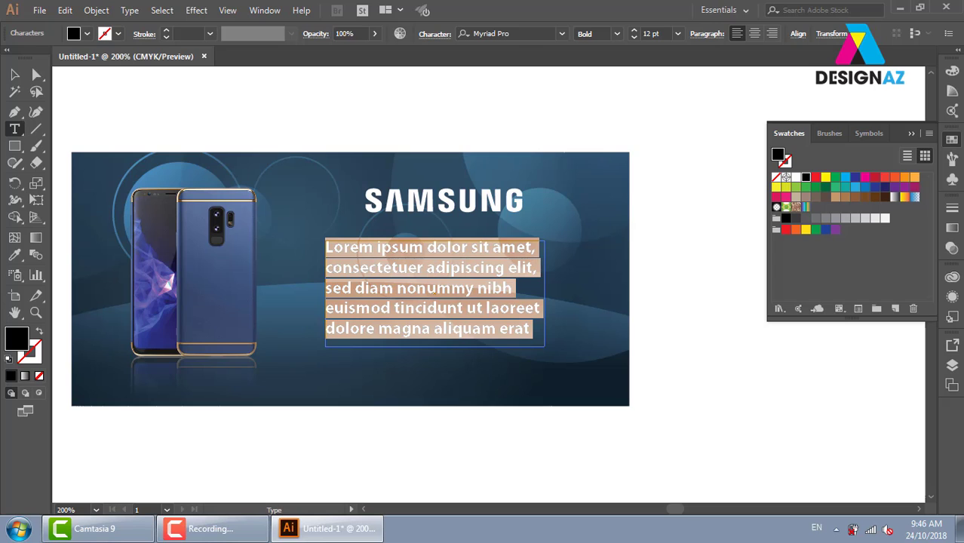
left_click(14, 75)
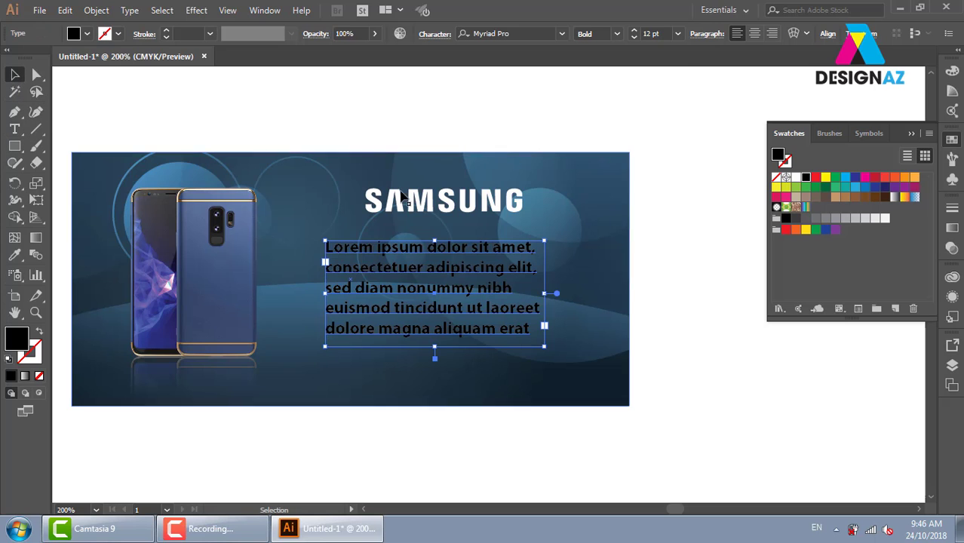
left_click(854, 187)
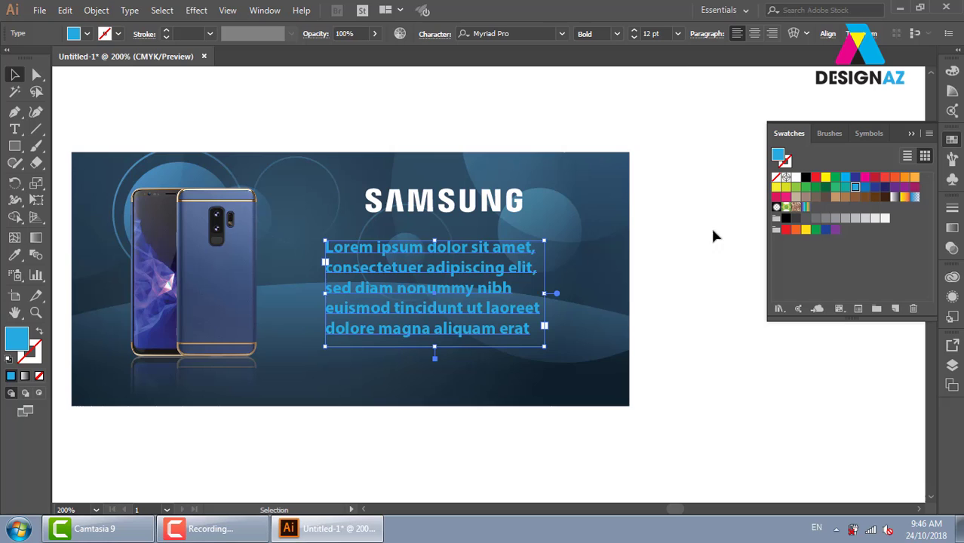
double_click(18, 342)
left_click(500, 105)
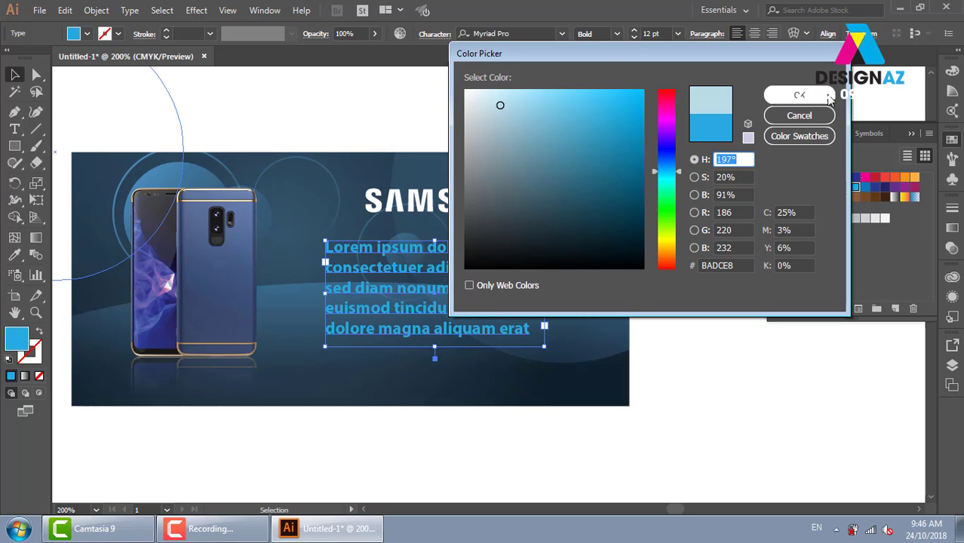
left_click(799, 95)
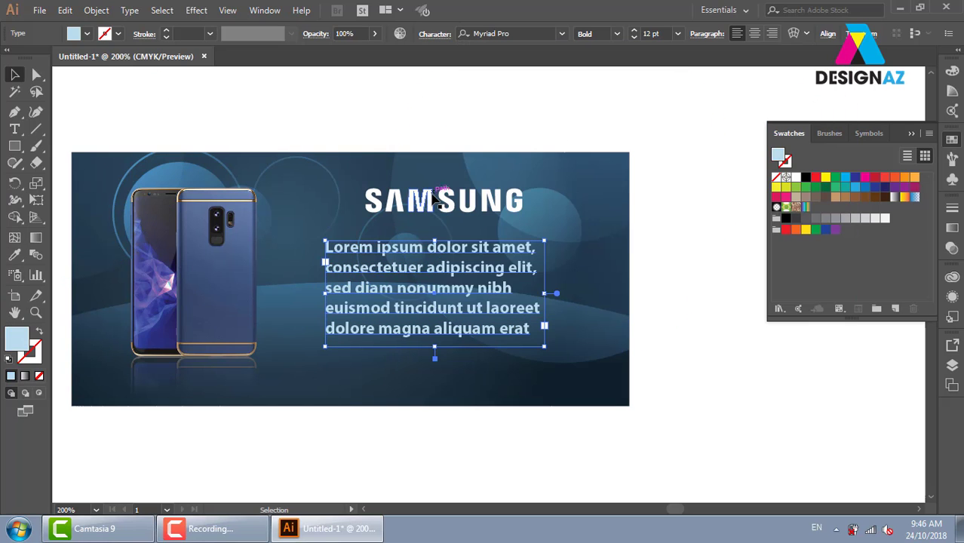
Set the body text to Regular weight at 9 pt
left_click(617, 33)
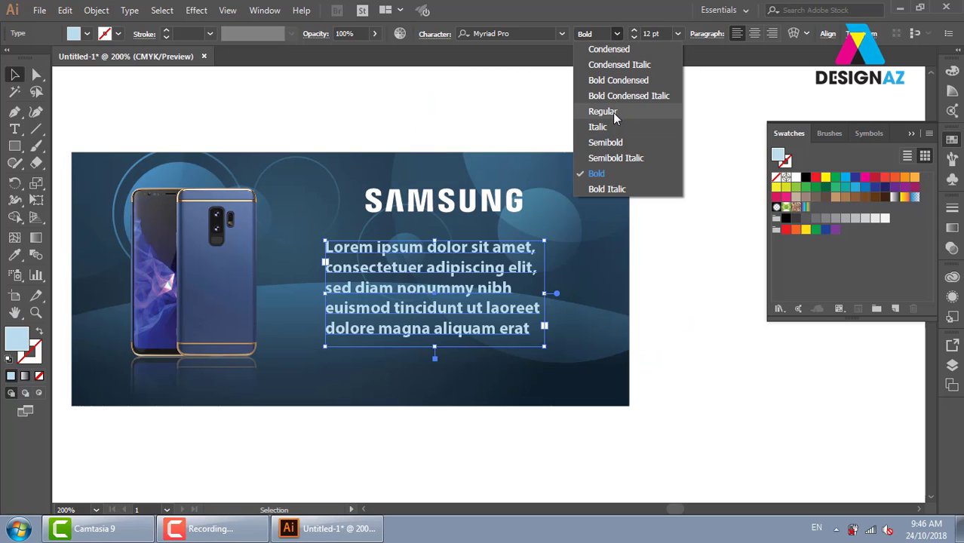
left_click(603, 111)
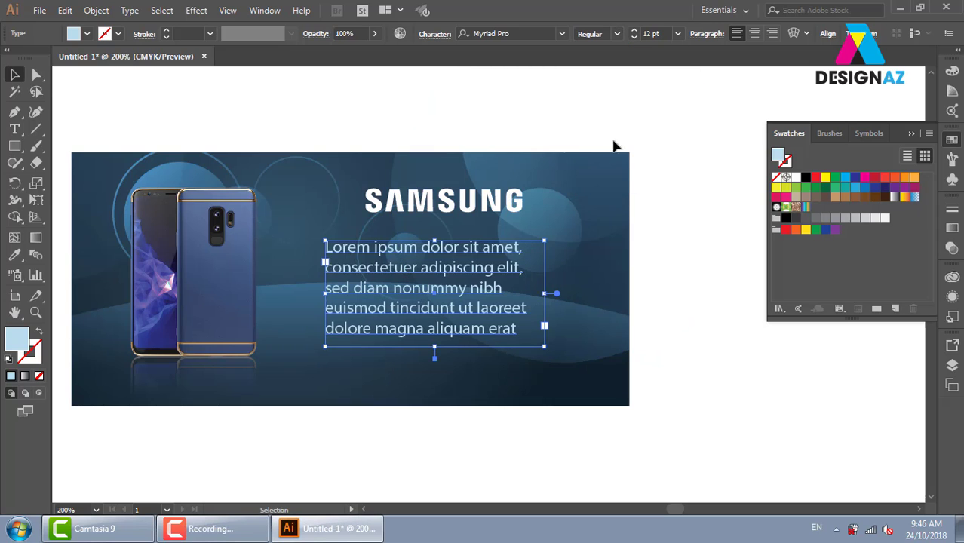
left_click(677, 34)
left_click(705, 115)
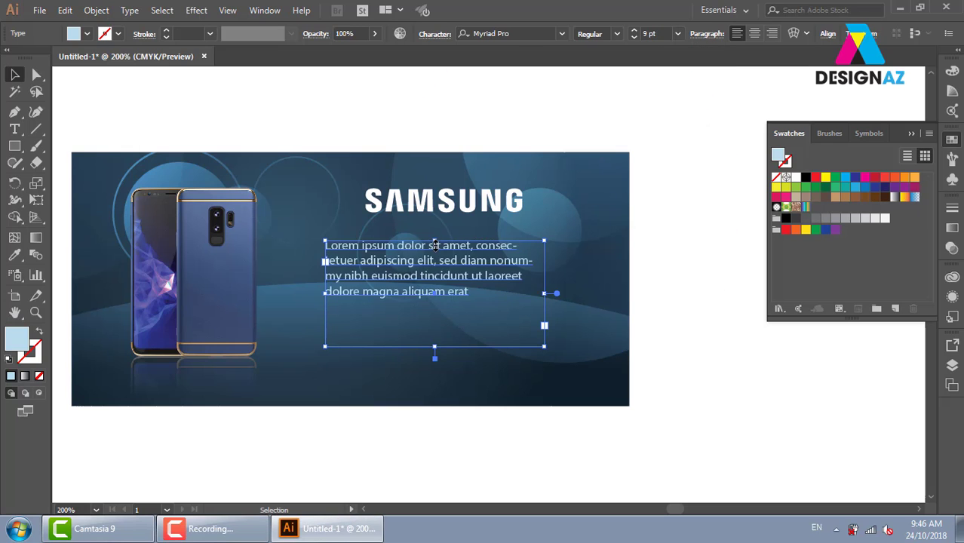
Move the body text lower and shift the SAMSUNG logo down and left
left_click_drag(434, 245, 441, 266)
key("ctrl+z")
left_click_drag(434, 245, 425, 285)
left_click_drag(432, 206, 380, 231)
left_click(498, 113)
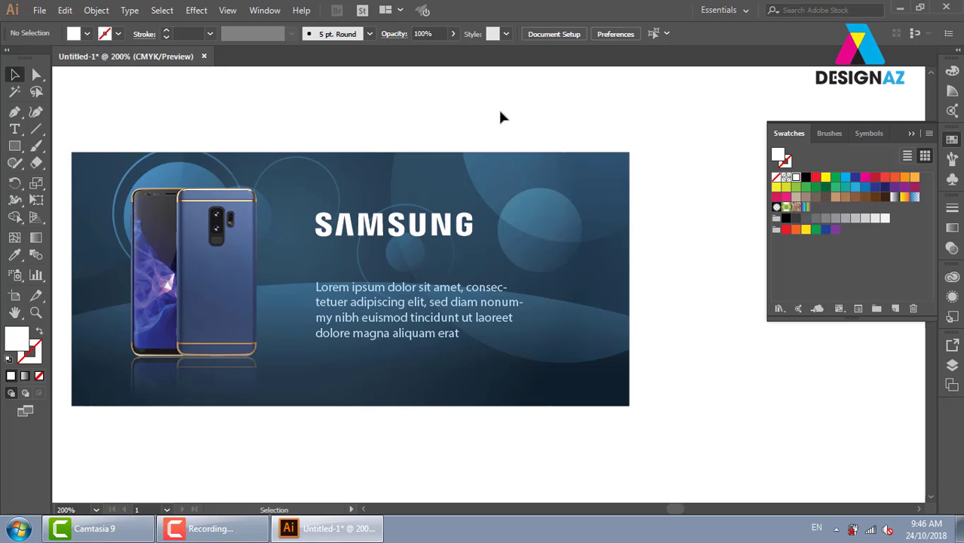
Reflect a copy of the SAMSUNG logo straight down, directly beneath the original
left_click(435, 228)
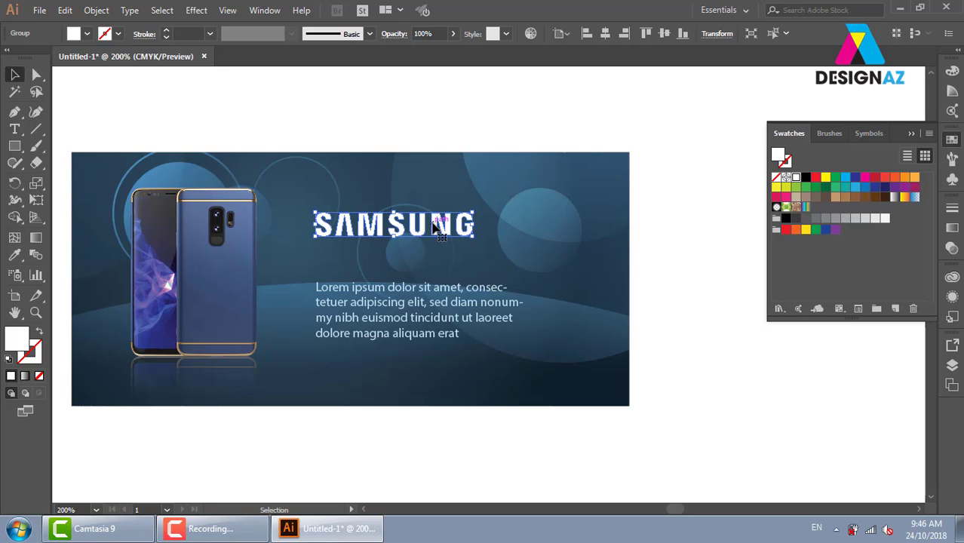
key("a")
key("v")
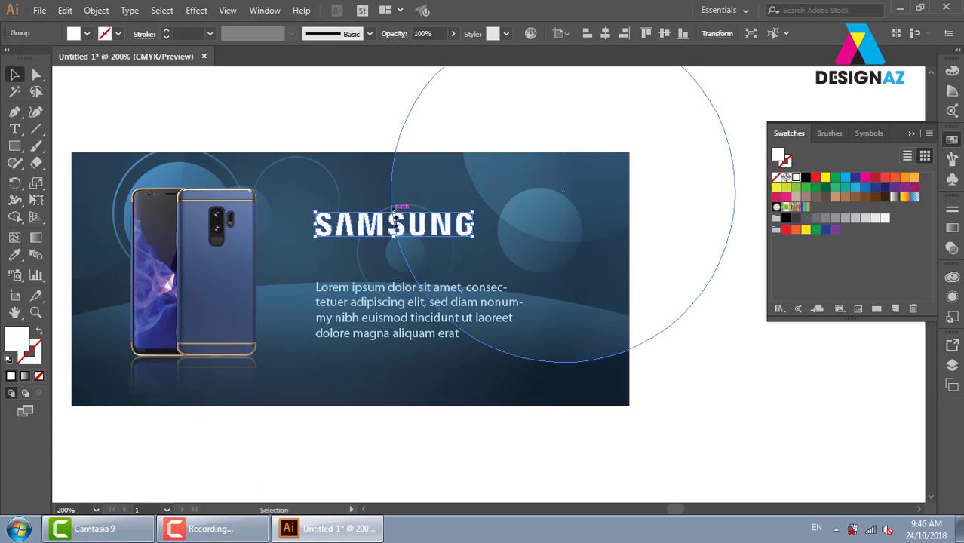
left_click_drag(393, 213, 391, 269)
left_click(681, 314)
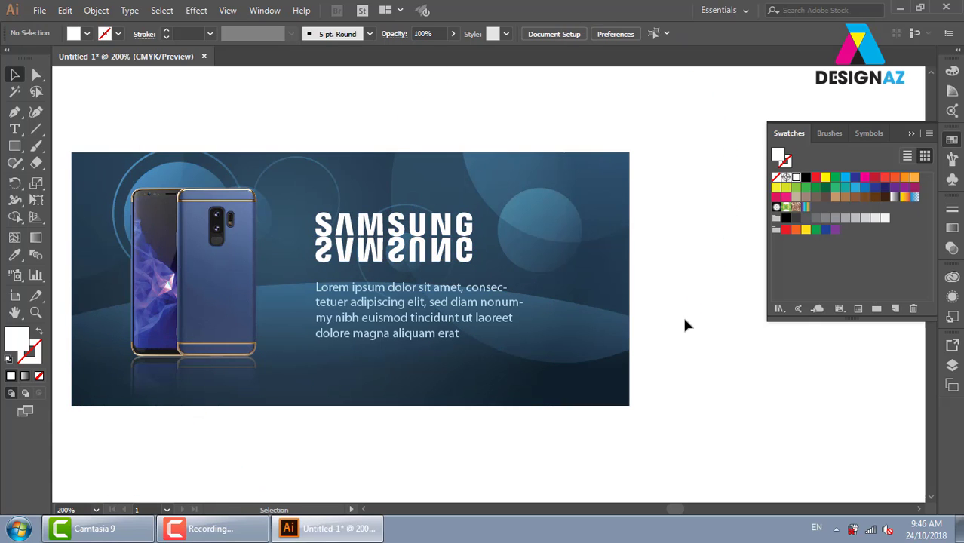
left_click(441, 254)
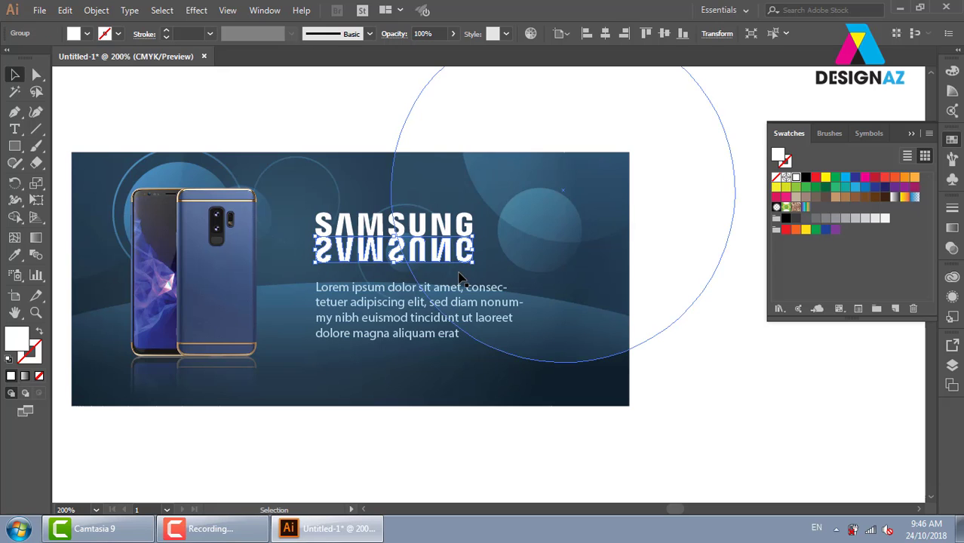
left_click(953, 248)
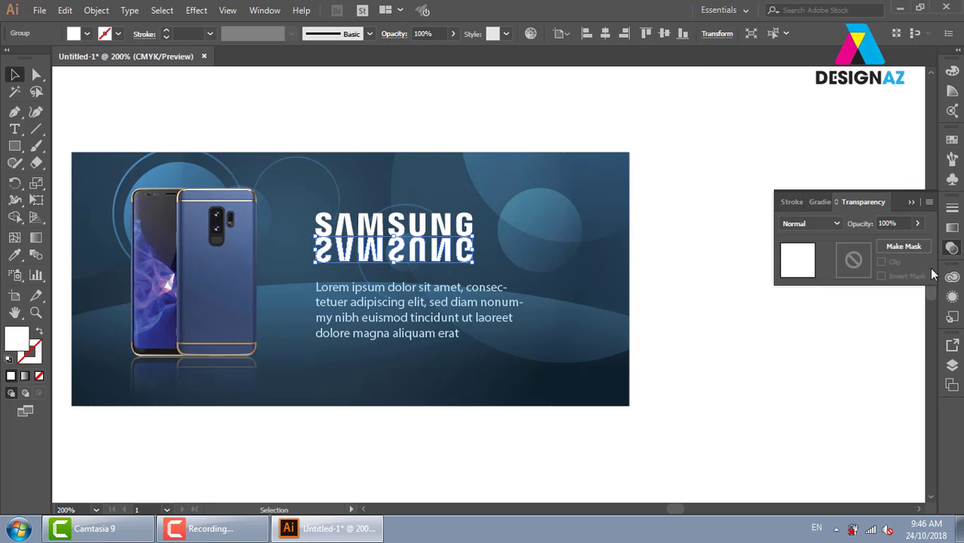
Create an opacity mask on the reflection with Clip off and draw a rectangle over it
double_click(860, 262)
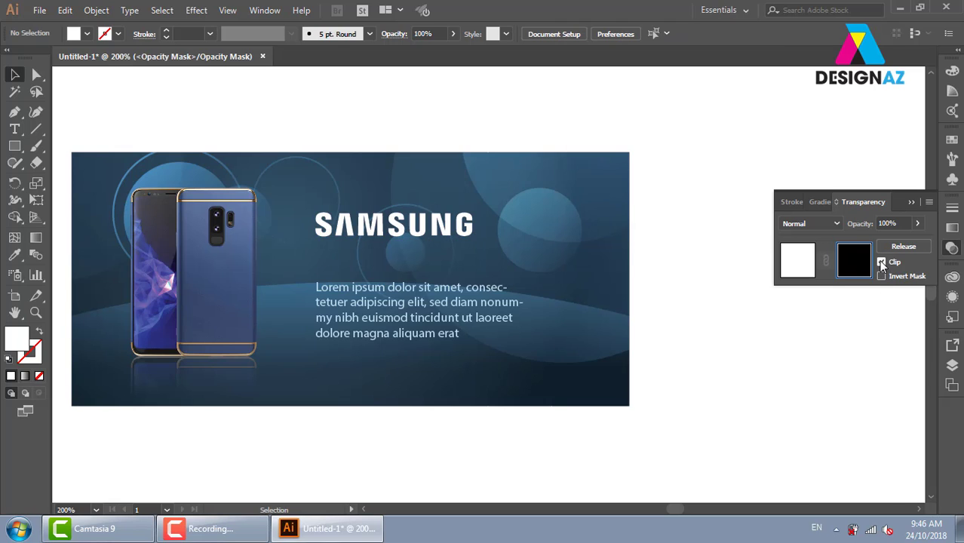
left_click(880, 263)
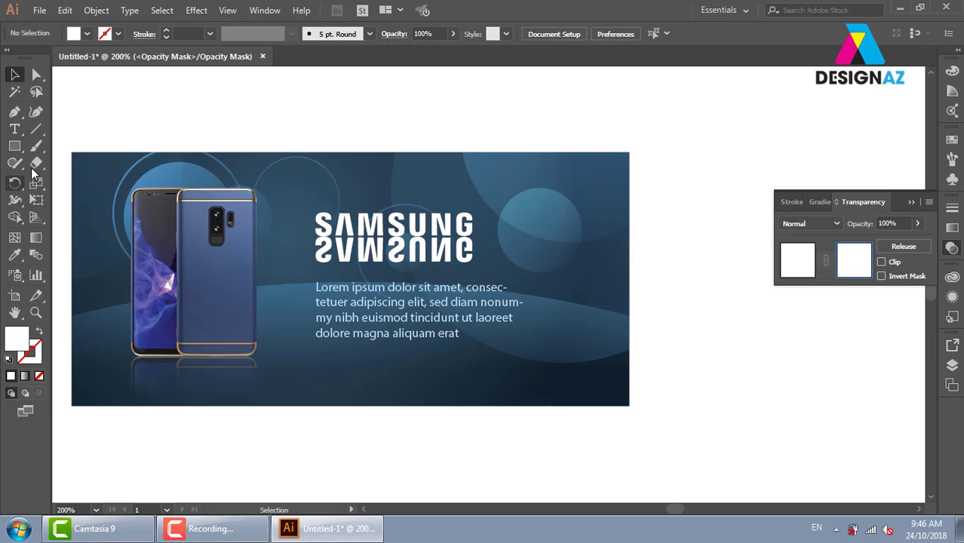
left_click(15, 146)
left_click_drag(299, 233, 486, 271)
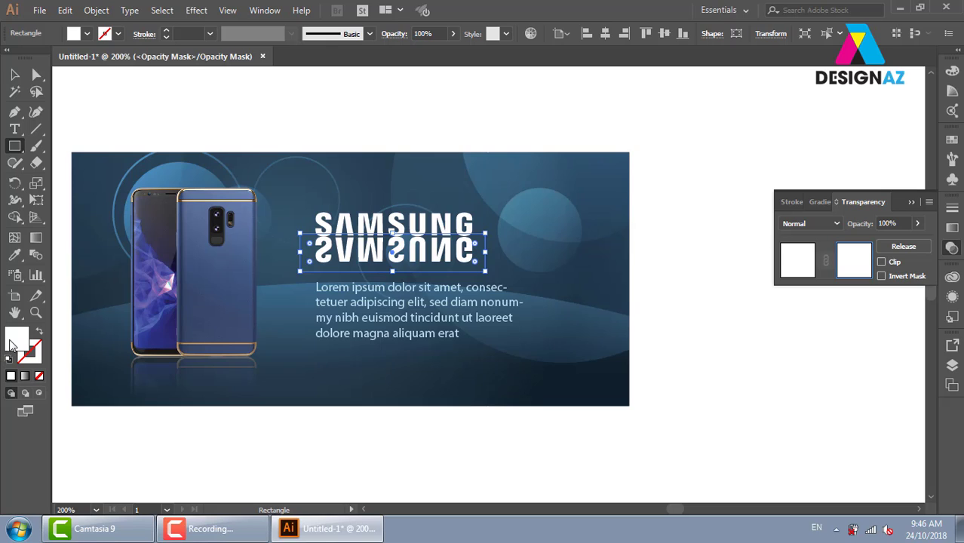
Fill the mask rectangle with a vertical white-to-black gradient and exit mask editing
left_click(952, 140)
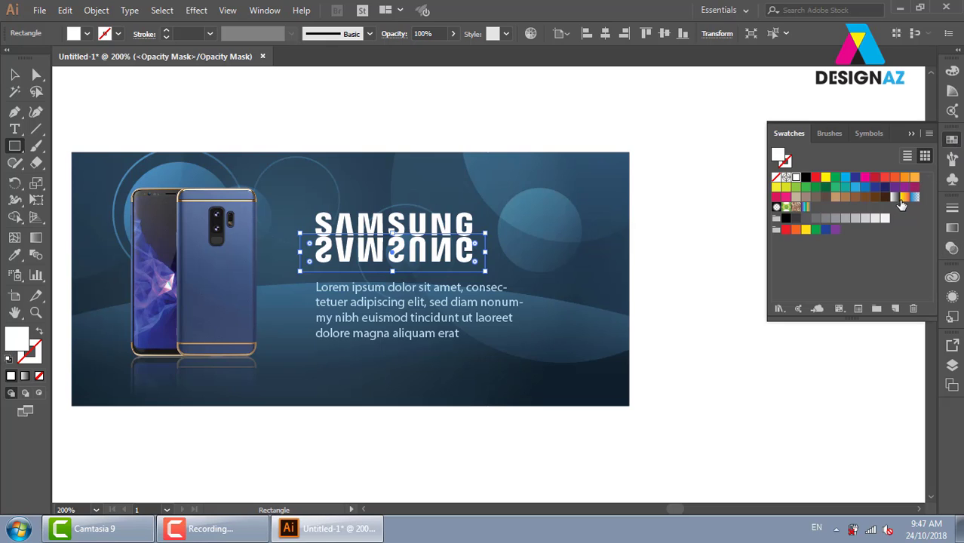
left_click(895, 198)
key("g")
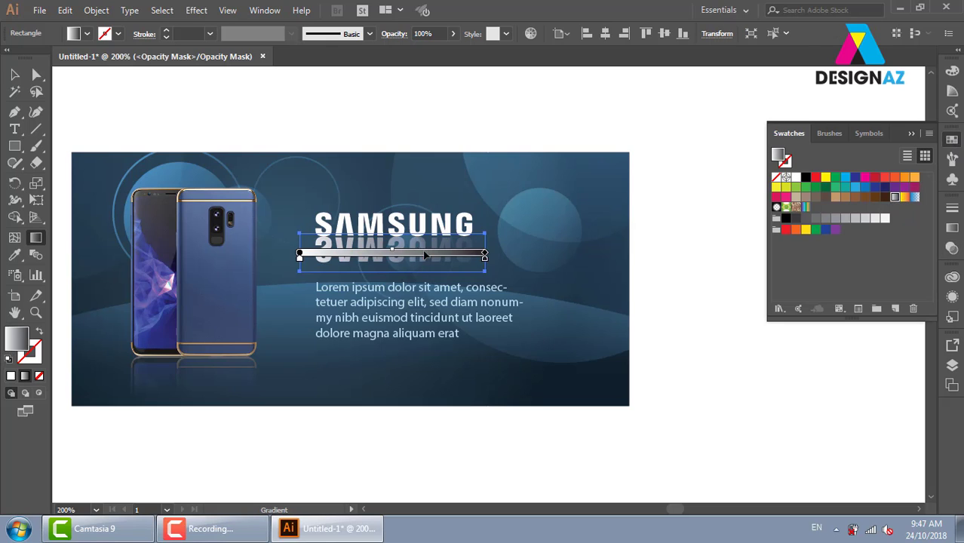
left_click_drag(414, 224, 414, 258)
left_click_drag(392, 225, 393, 258)
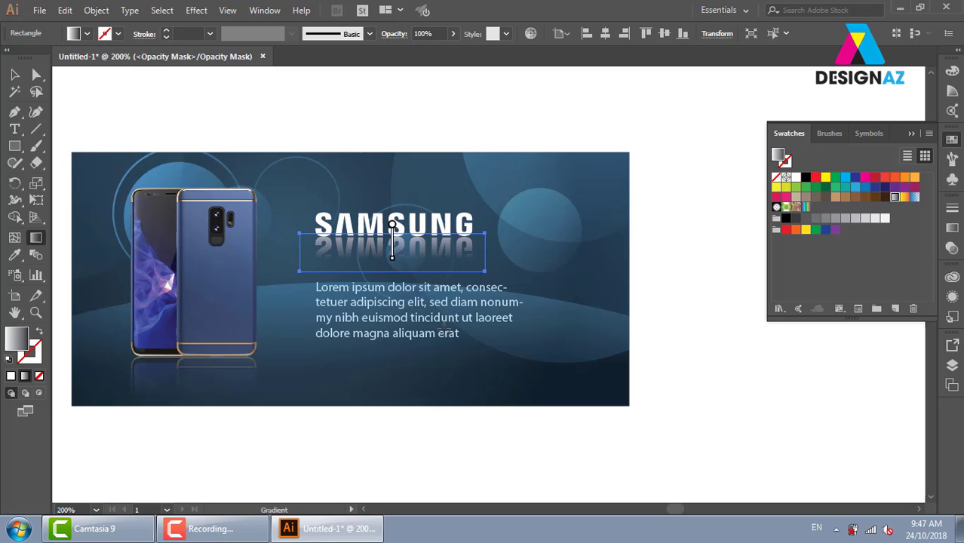
left_click(952, 247)
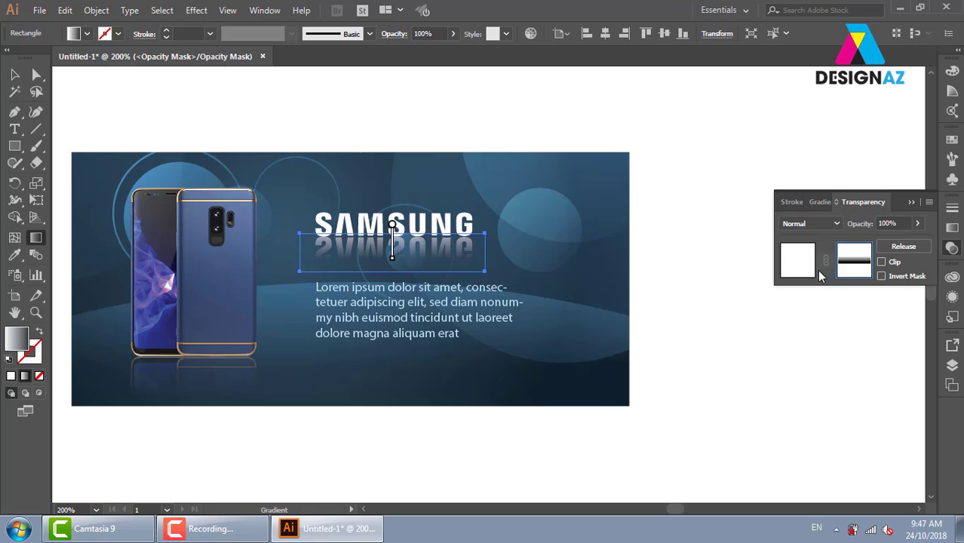
left_click(798, 262)
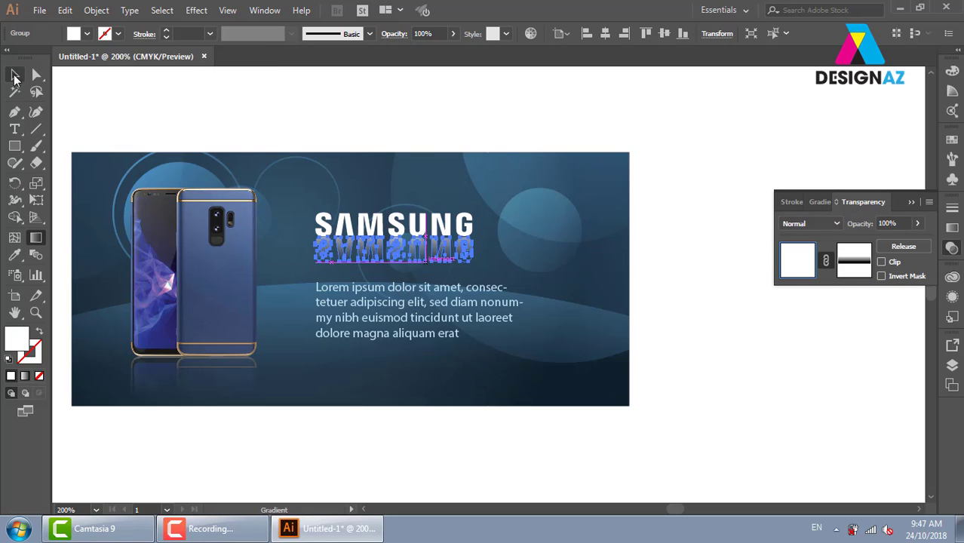
Nudge the SAMSUNG reflection slightly lower and set its opacity to 61%
left_click(14, 75)
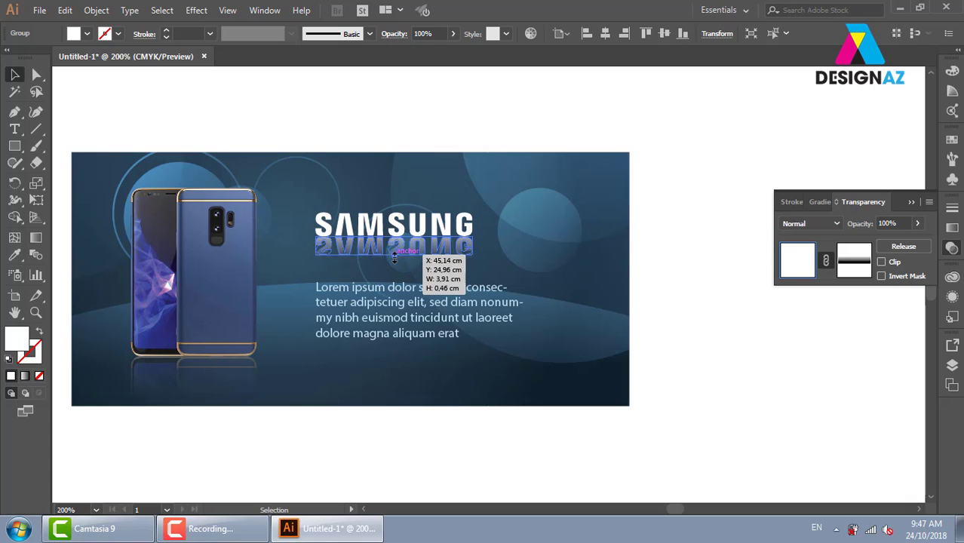
left_click(630, 295)
left_click_drag(454, 253, 455, 260)
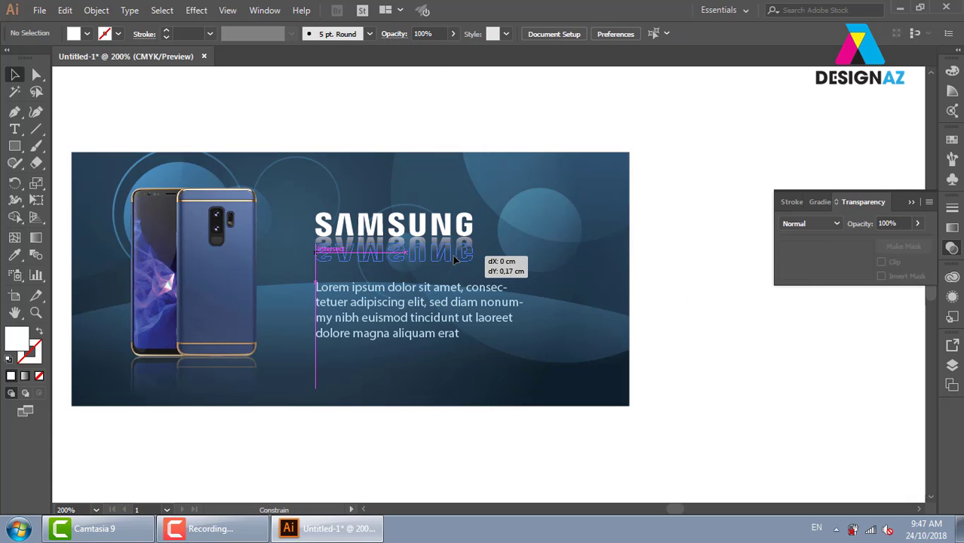
left_click(902, 246)
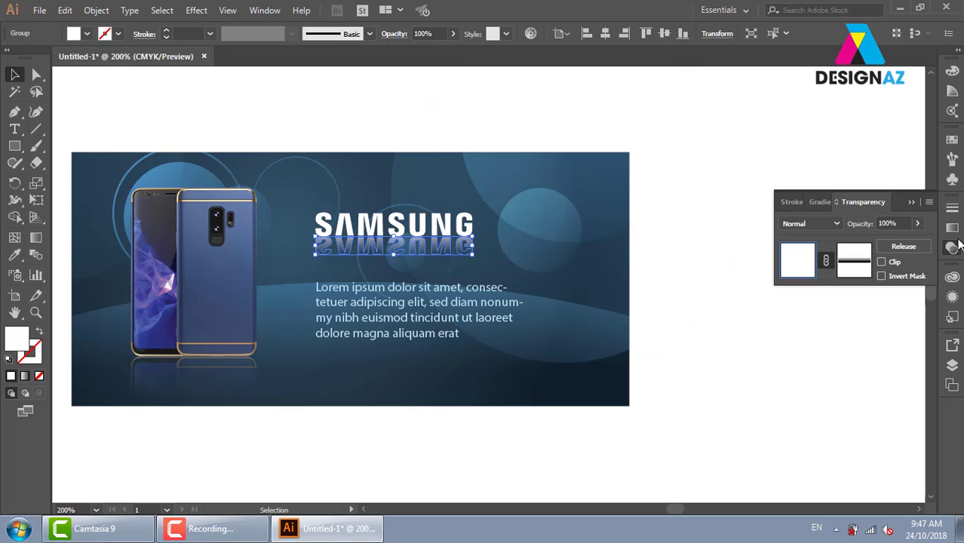
left_click(917, 223)
left_click_drag(925, 240, 906, 238)
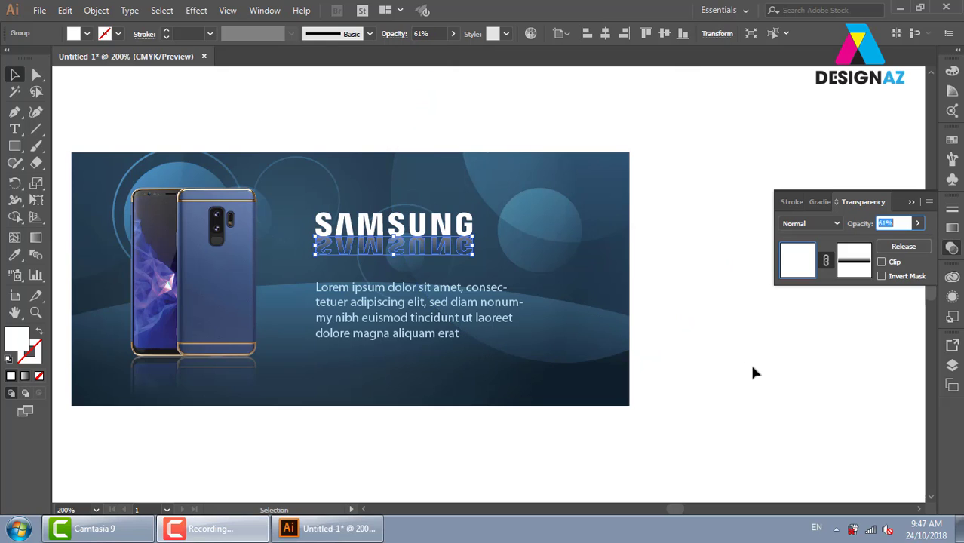
left_click(747, 383)
key("z")
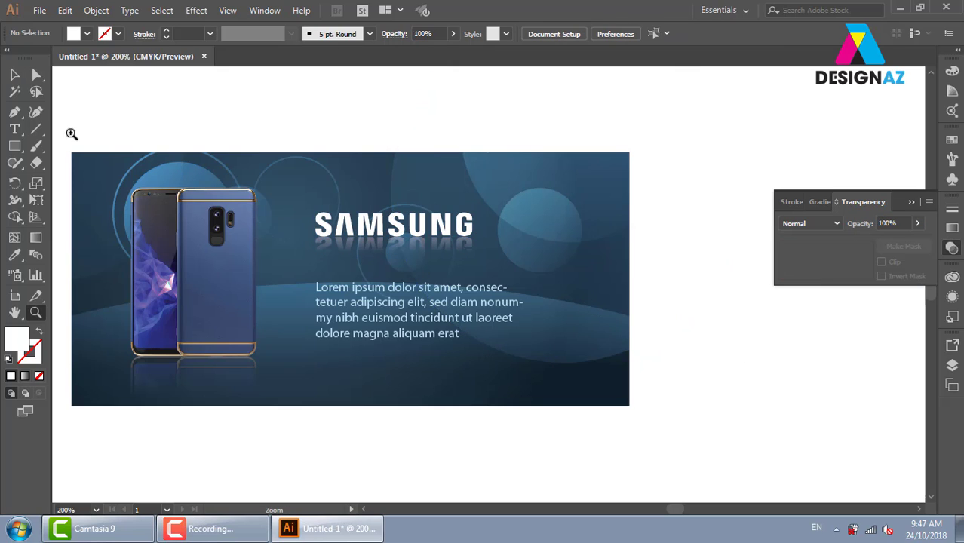
left_click_drag(71, 133, 722, 432)
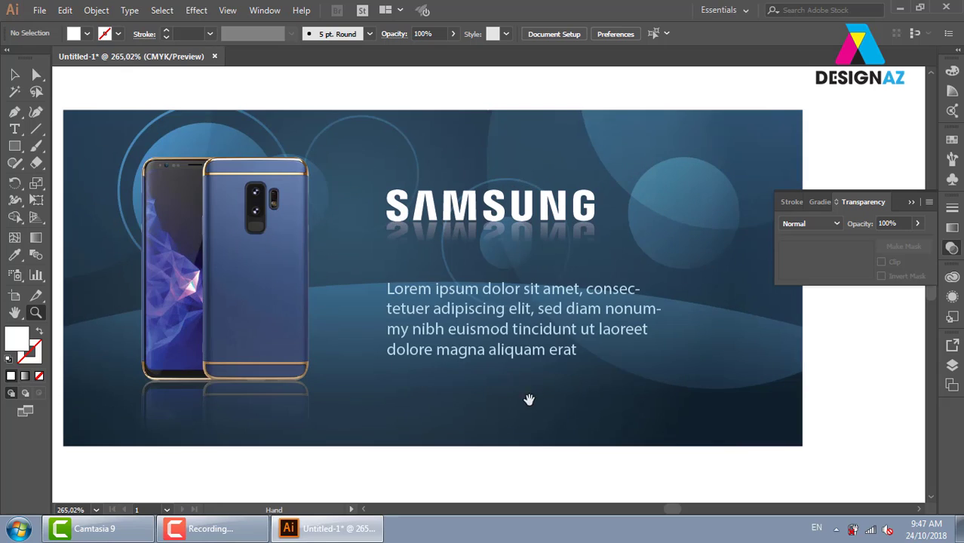
left_click_drag(529, 398, 572, 391)
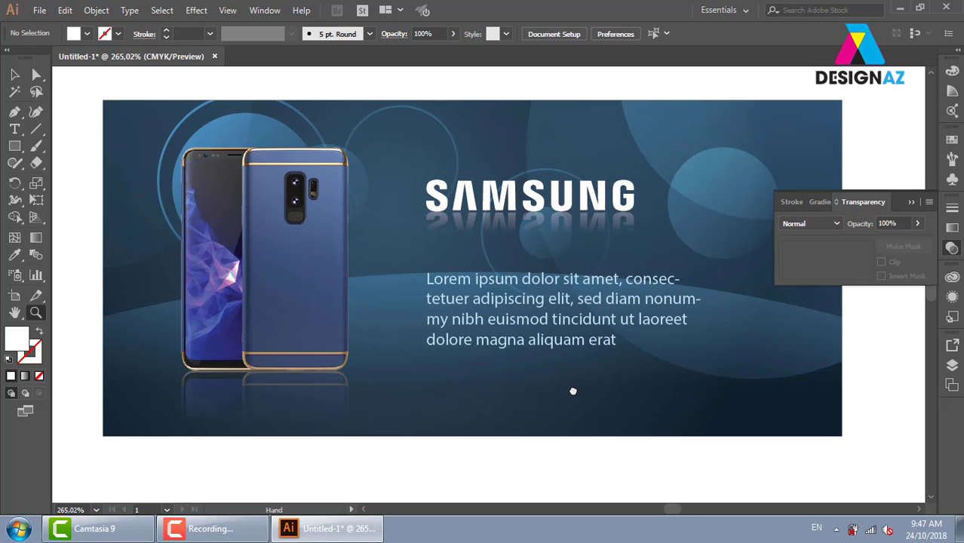
key("space")
left_click(14, 75)
key("v")
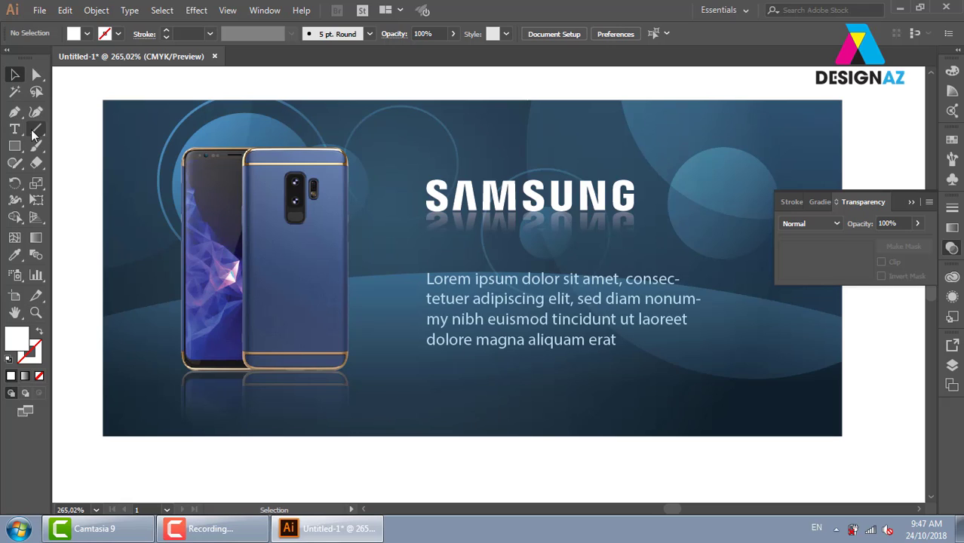
Draw a lens flare with the Flare Tool centred at the top of the phone
left_click(16, 148)
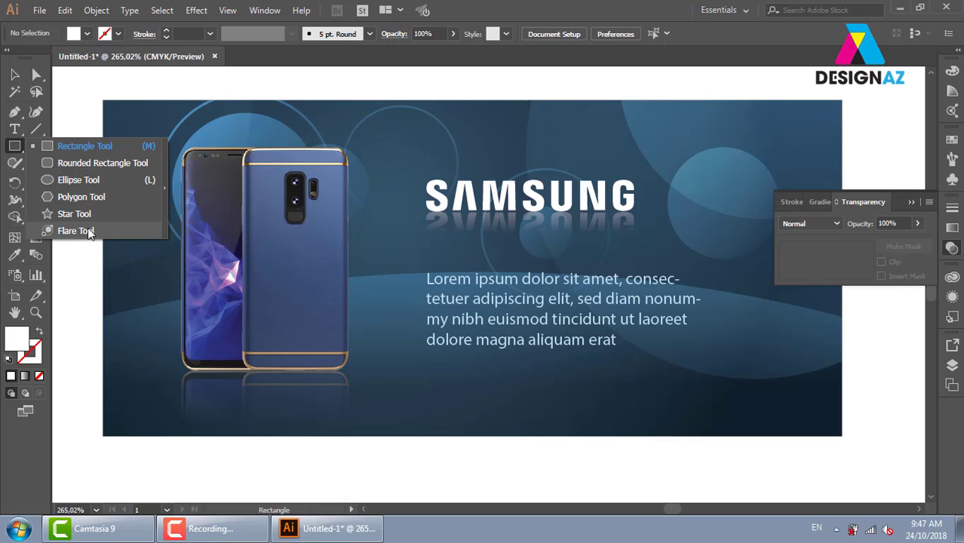
left_click(75, 230)
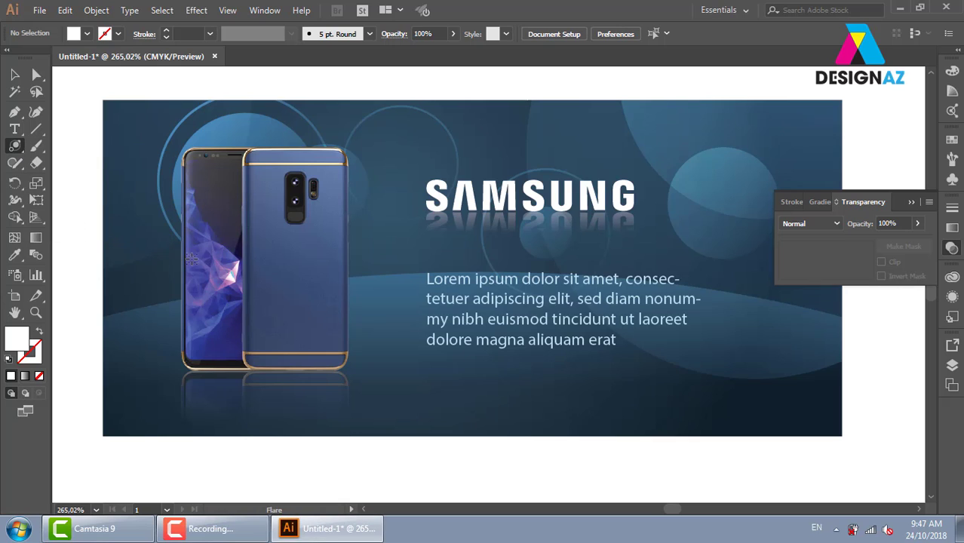
mouse_move(296, 147)
left_mouse_down()
mouse_move(319, 173)
mouse_move(595, 260)
left_mouse_up()
key("ctrl+minus")
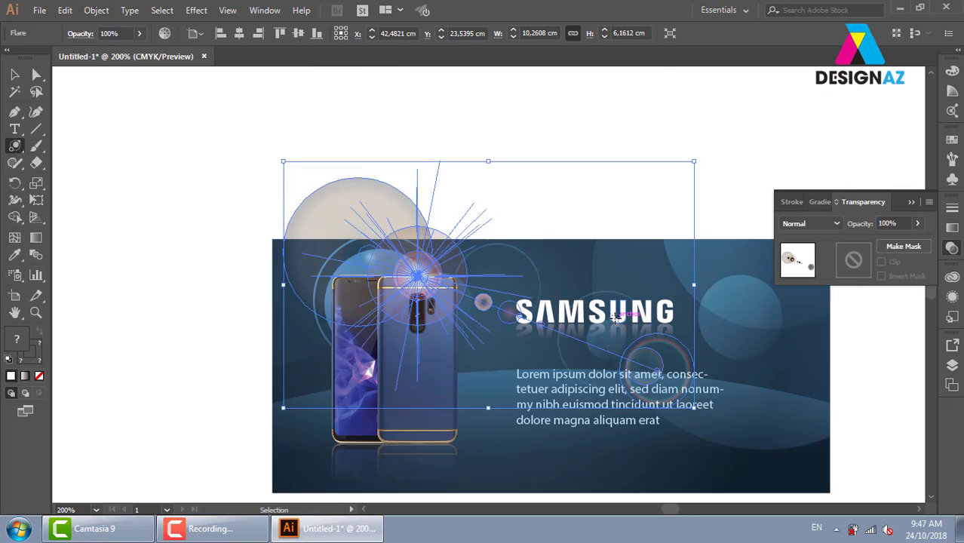
key("ctrl+minus")
left_click(15, 74)
left_click(454, 102)
key("z")
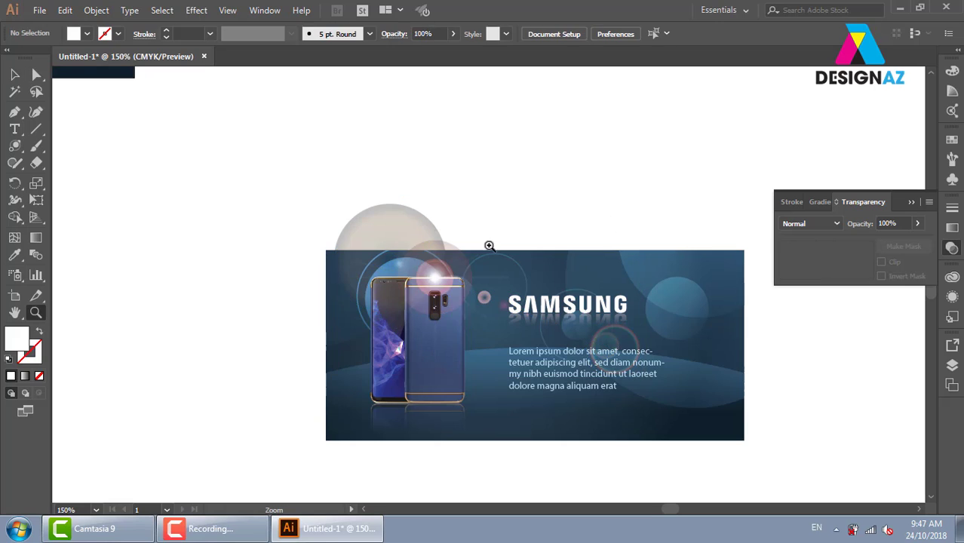
left_click_drag(295, 204, 808, 441)
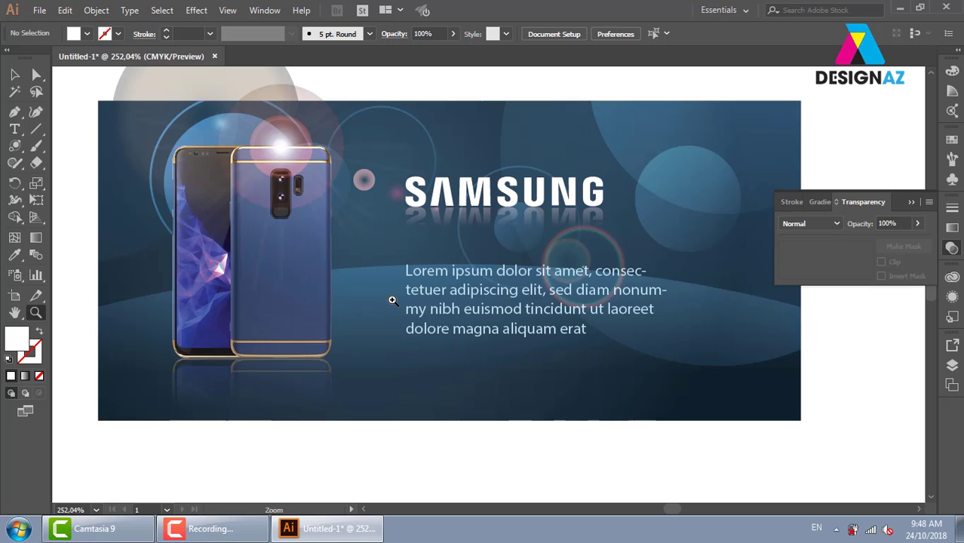
key("ctrl+minus")
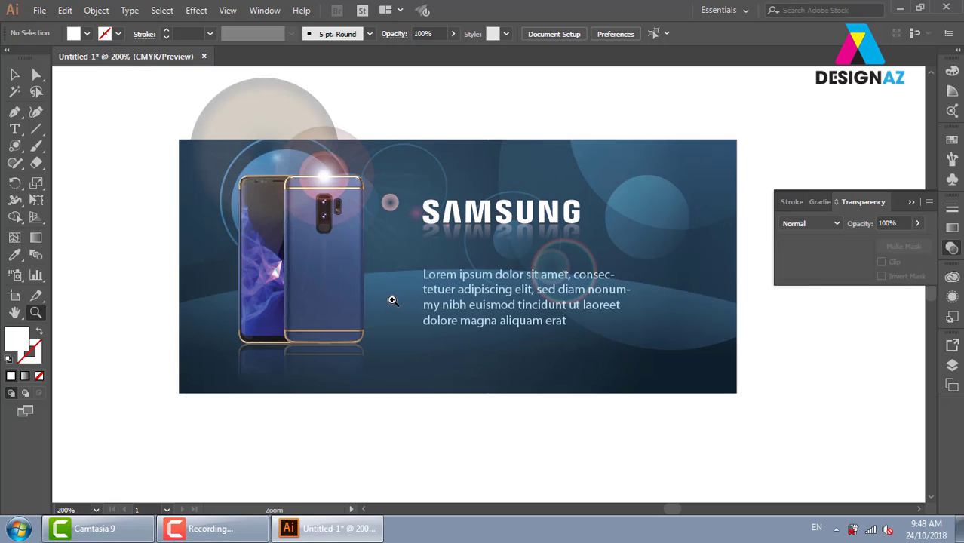
left_click(221, 530)
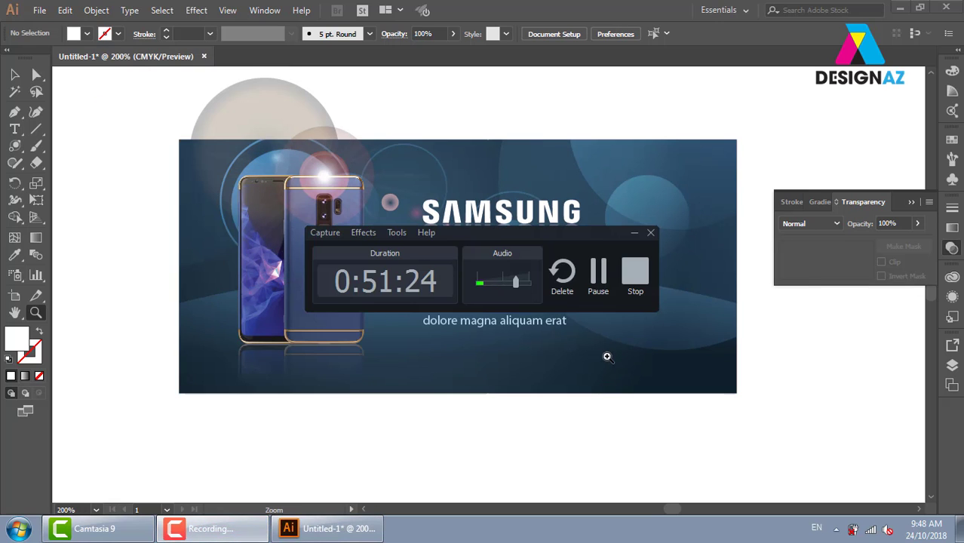